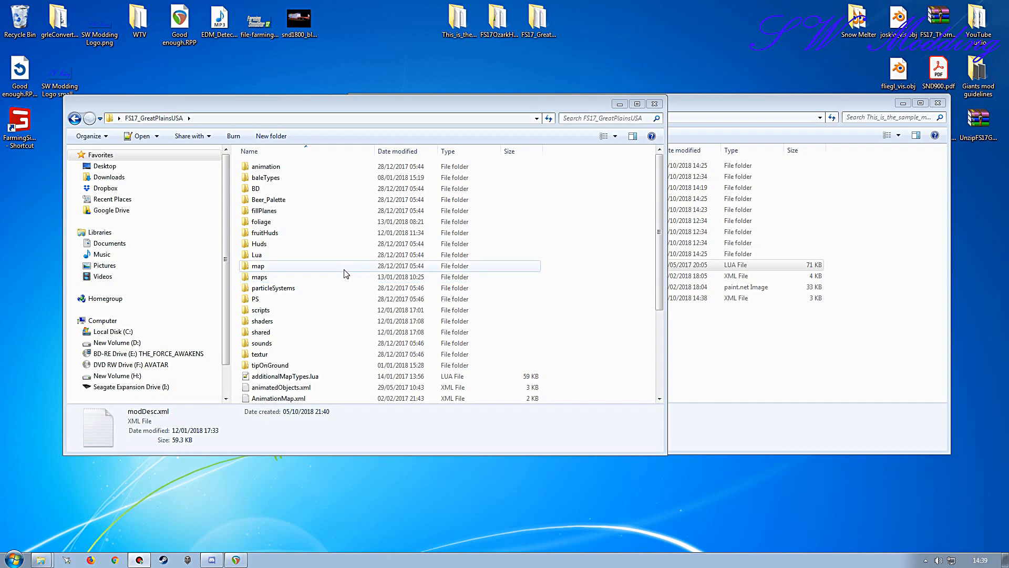
- Check the contents of the fillPlanes folder in the FS17_GreatPlainsUSA map and return to the map's root folder
click(720, 139)
click(270, 106)
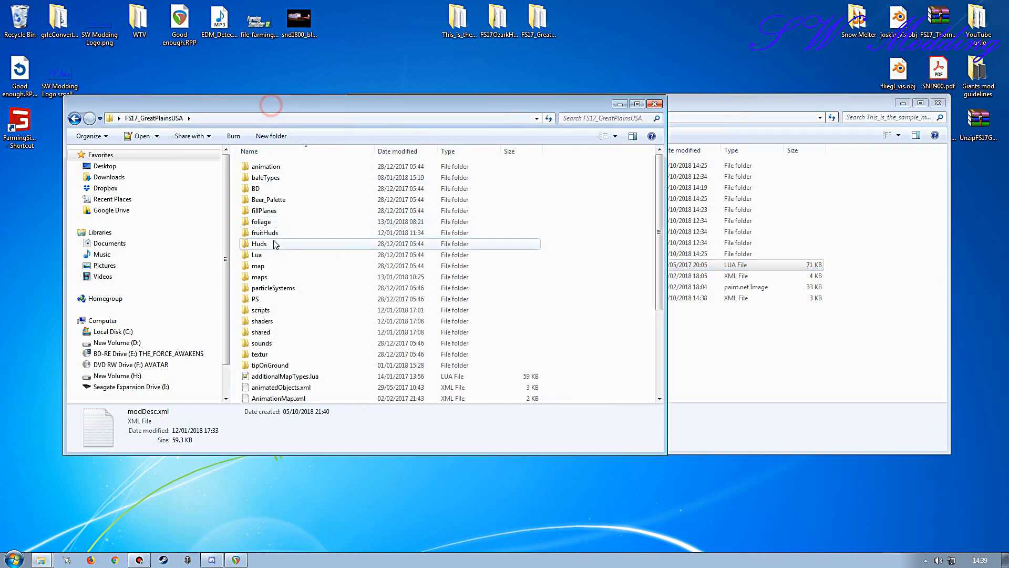
double_click(283, 211)
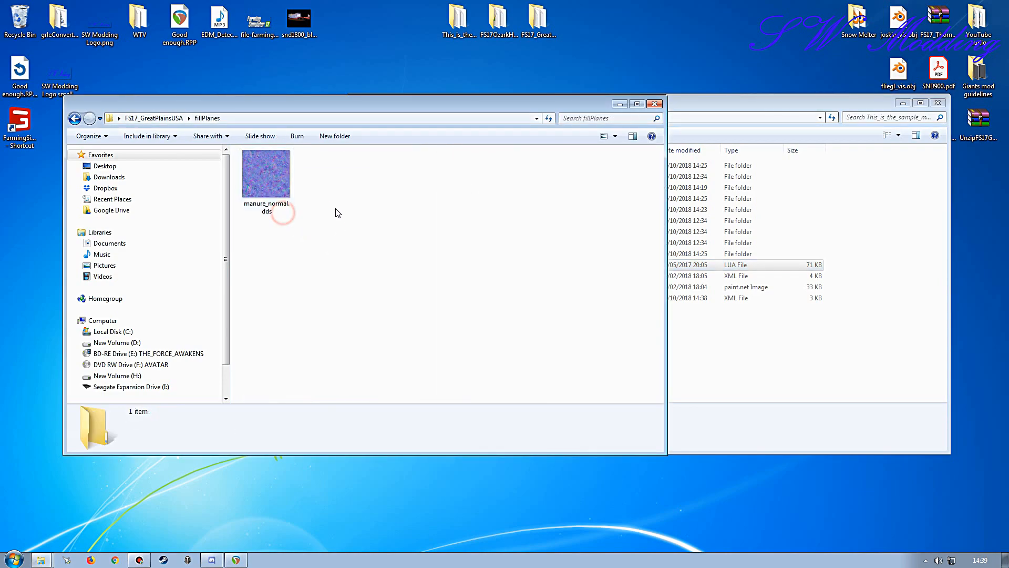
key(BackSpace)
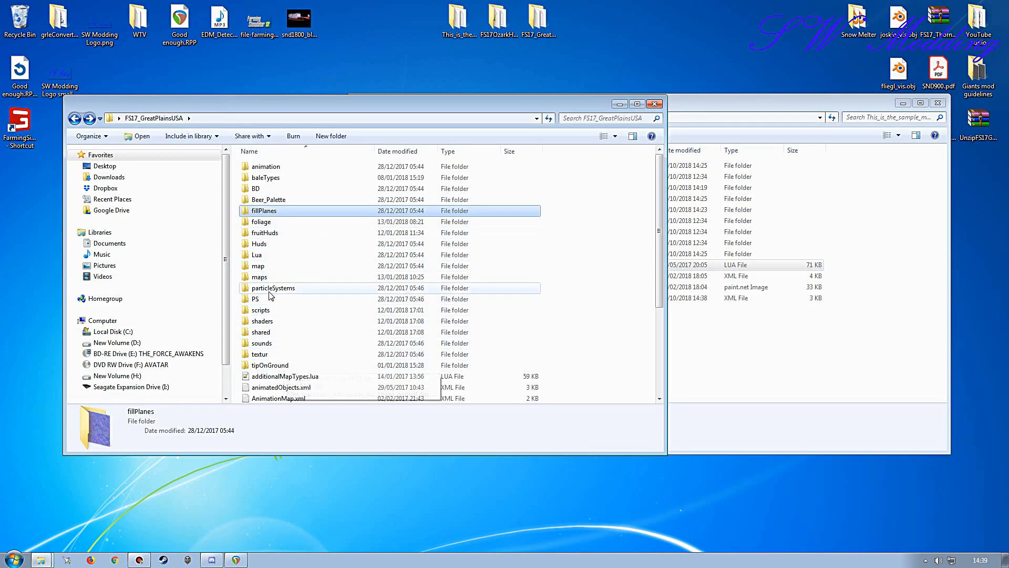
- Browse the Great Plains map's maps folder to pSystem and open its fillPlanes subfolder
double_click(259, 277)
scroll(313, 292, down, 5)
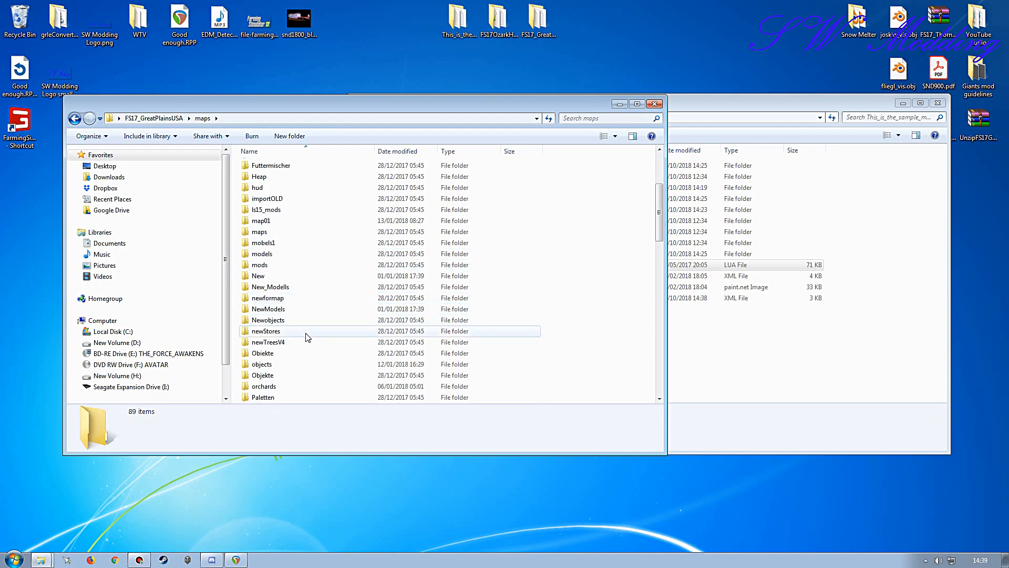
scroll(278, 362, down, 3)
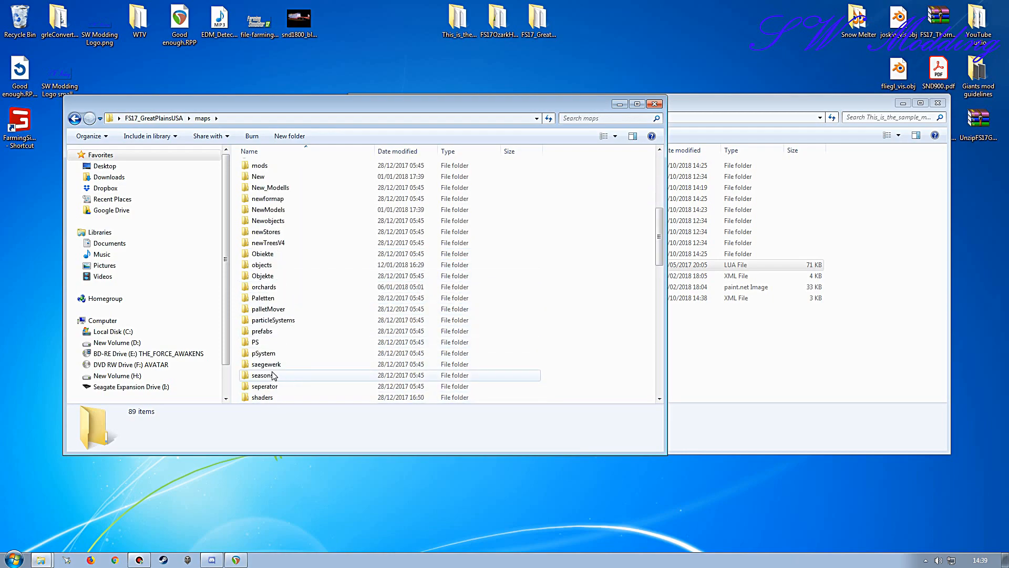
click(278, 331)
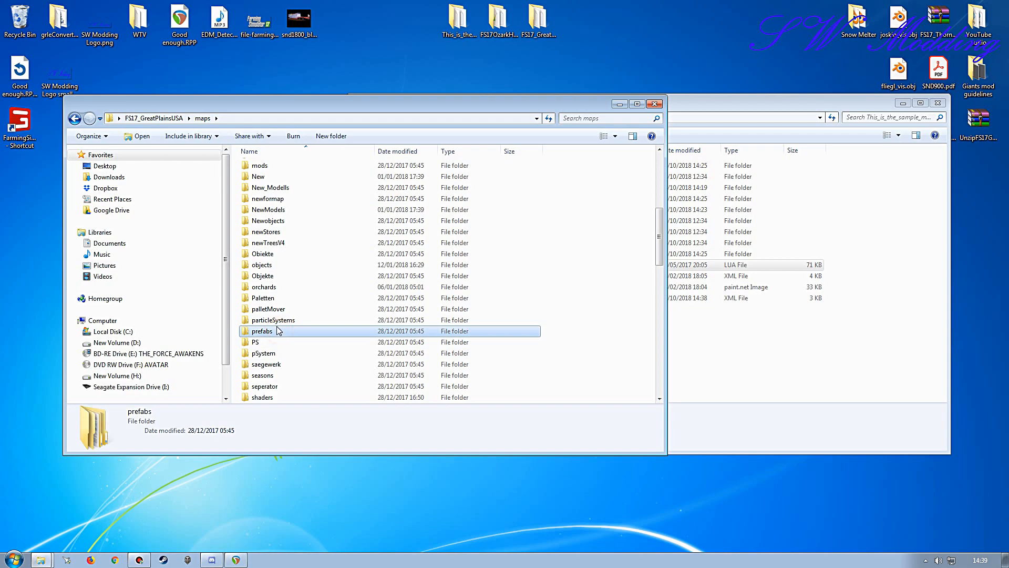
click(277, 353)
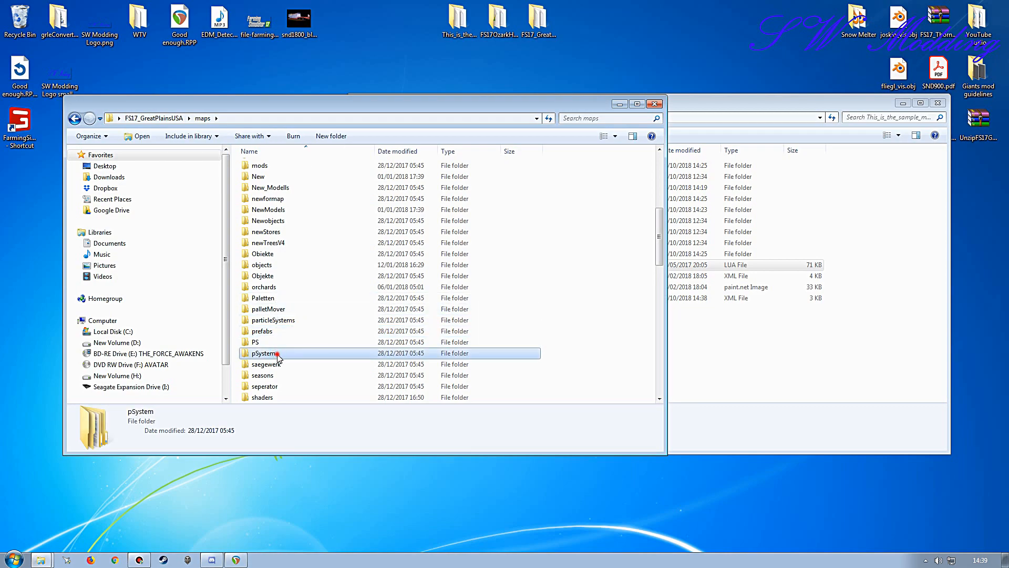
double_click(278, 353)
double_click(265, 165)
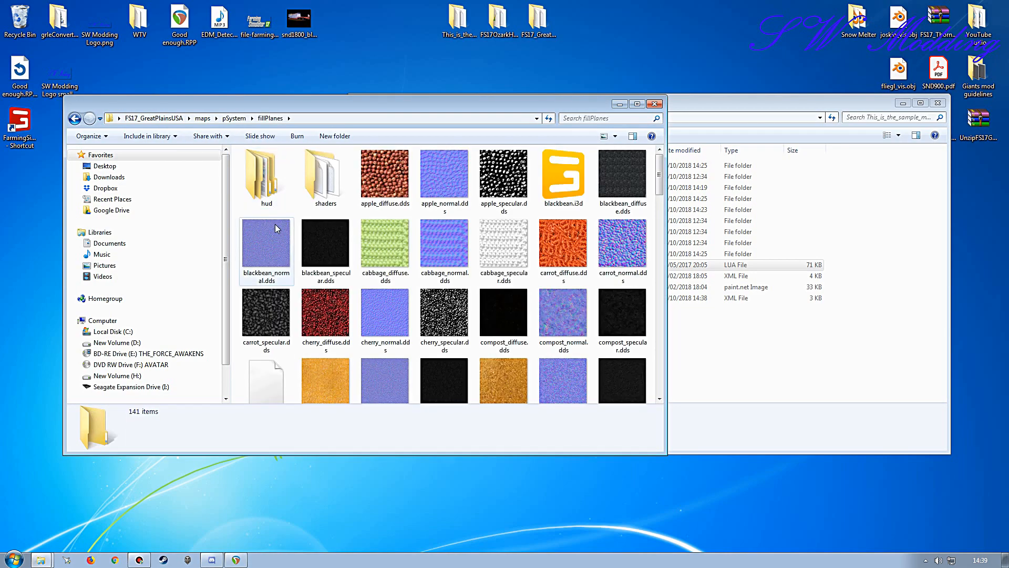
- Examine the contents of the particleSystems and fillPlanes folders inside pSystem
key(BackSpace)
double_click(277, 177)
key(BackSpace)
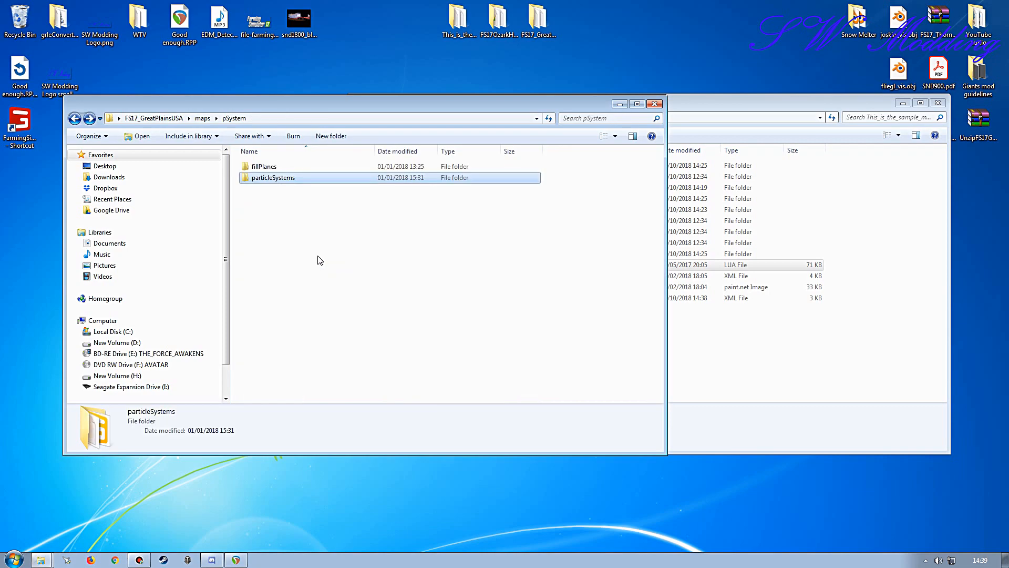
double_click(260, 166)
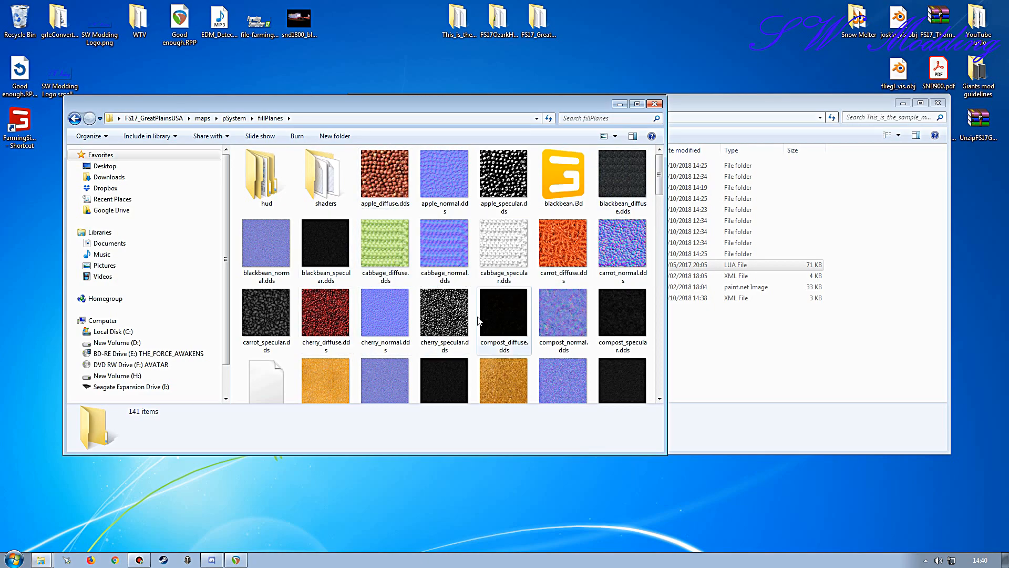
key(BackSpace)
double_click(269, 179)
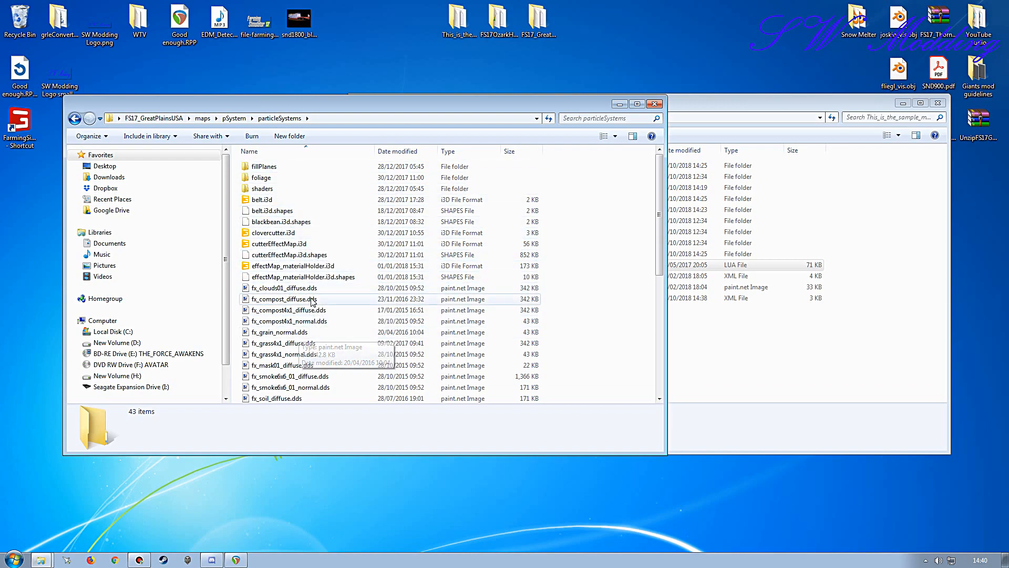
- Close the Great Plains map folder and reposition the This_is_the_sample_mod_map_1 folder window on the desktop
click(654, 104)
drag(594, 105, 466, 110)
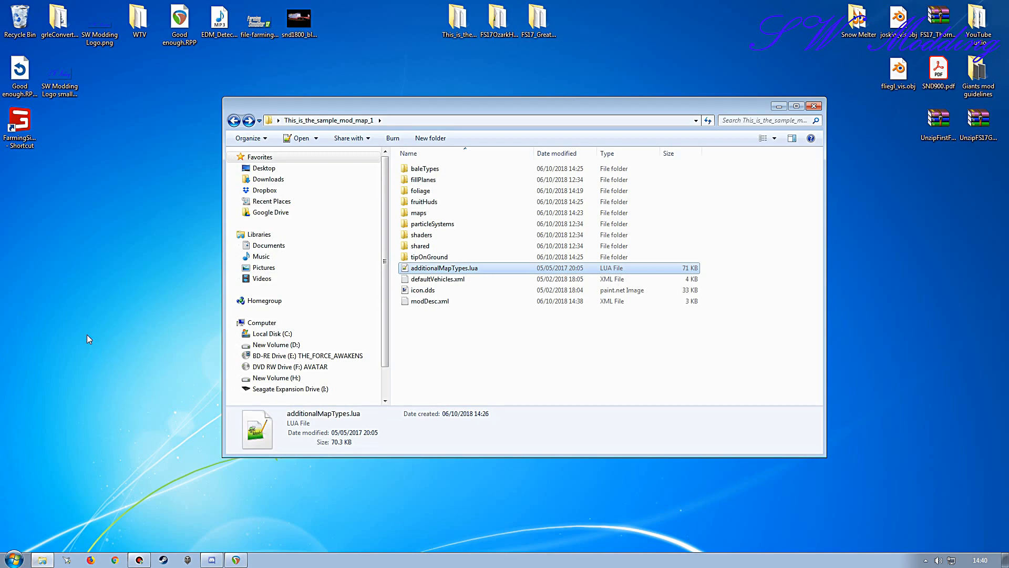
click(474, 361)
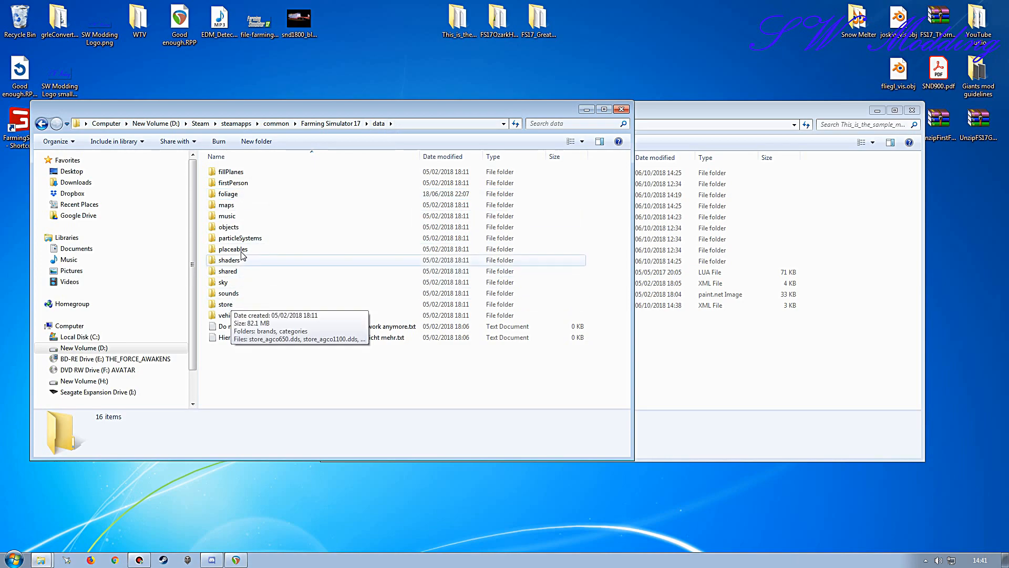
- Check the fillPlanes and particleSystems folders in the Farming Simulator 17 data folder
double_click(244, 173)
key(BackSpace)
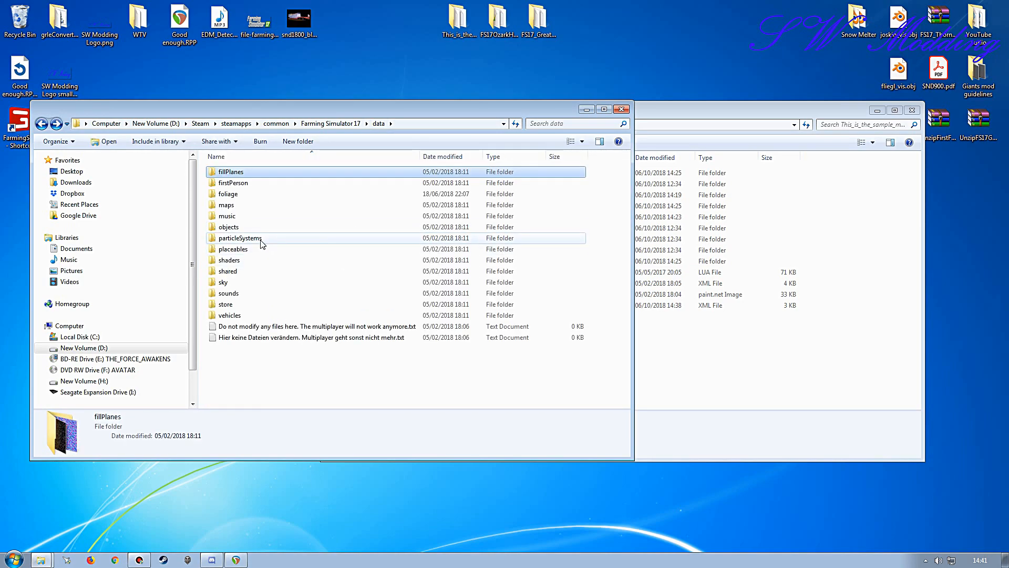
double_click(257, 237)
key(BackSpace)
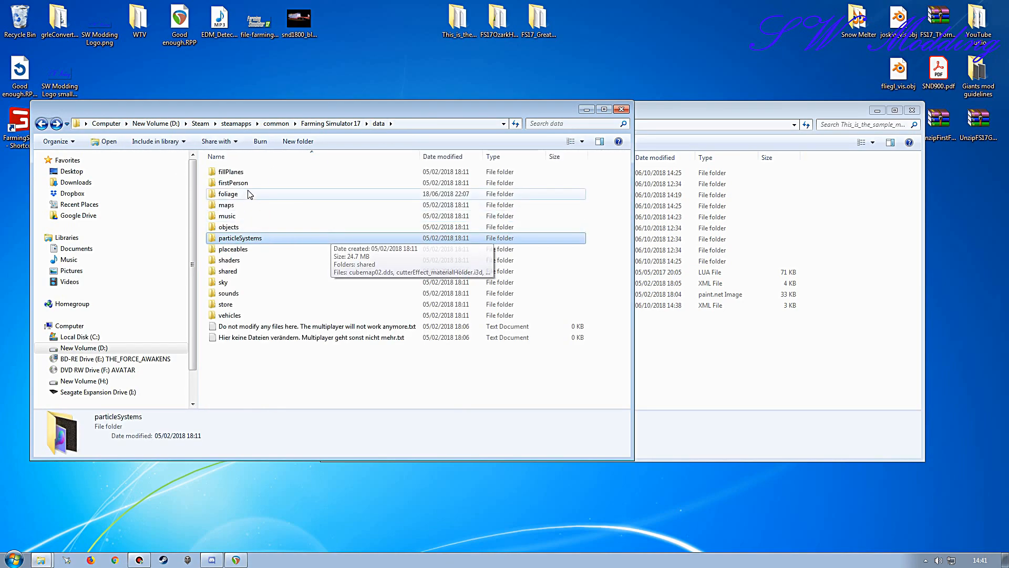
- Open fillPlane_materialHolder.i3d from the game's data/fillPlanes folder in GIANTS Editor 7.1.0 and close the terrain editing tools
double_click(244, 172)
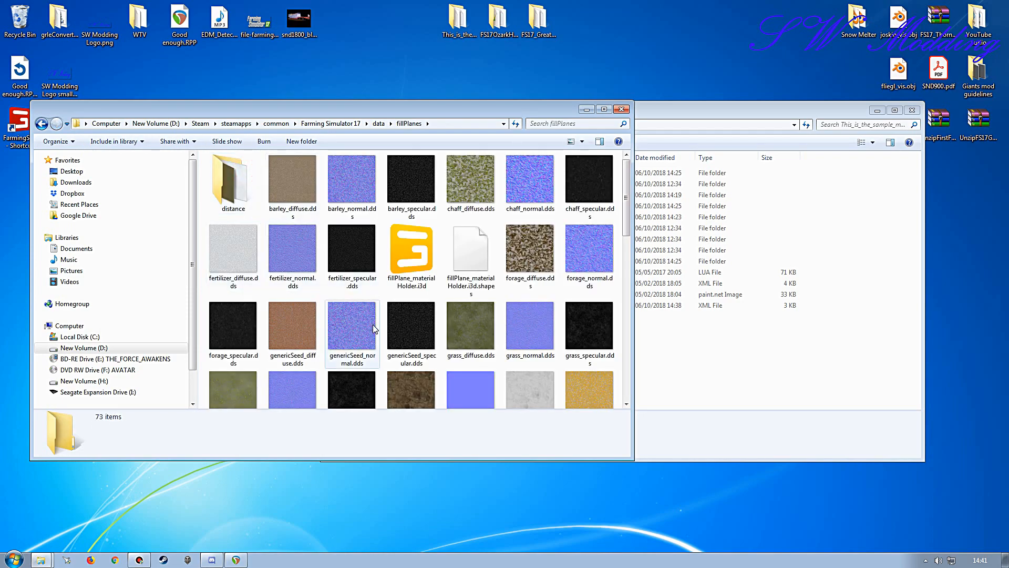
double_click(409, 266)
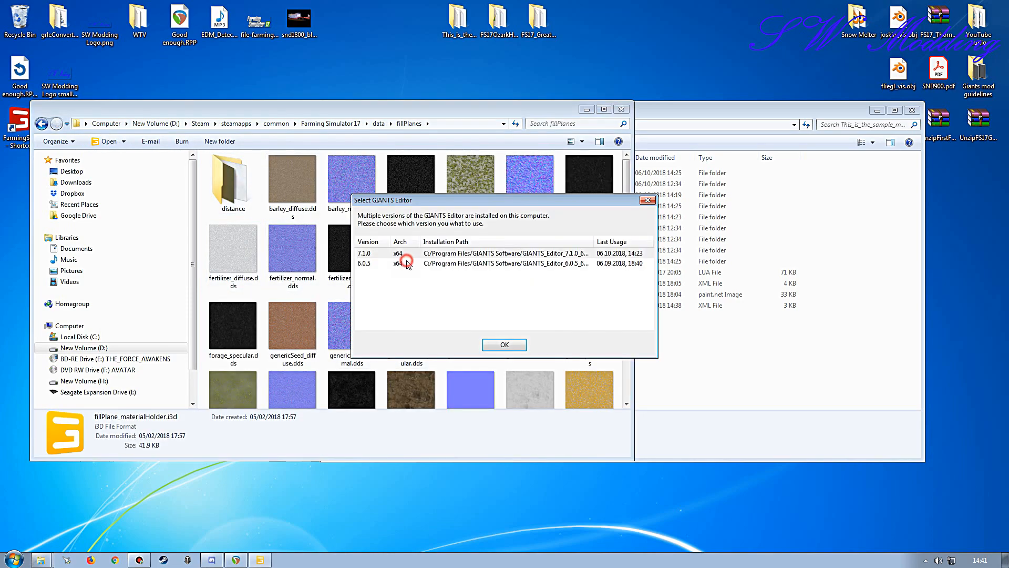
click(483, 340)
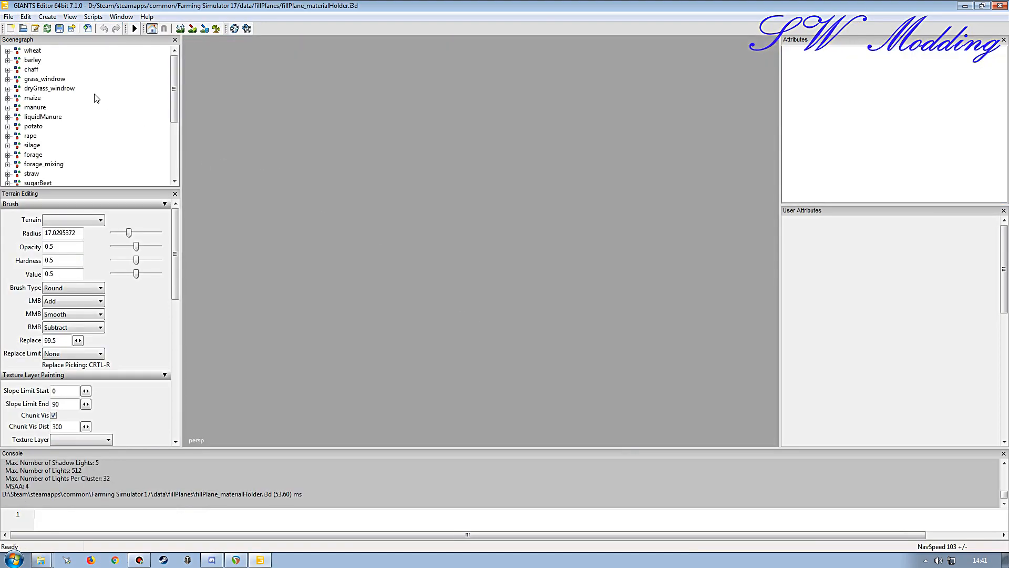
click(174, 194)
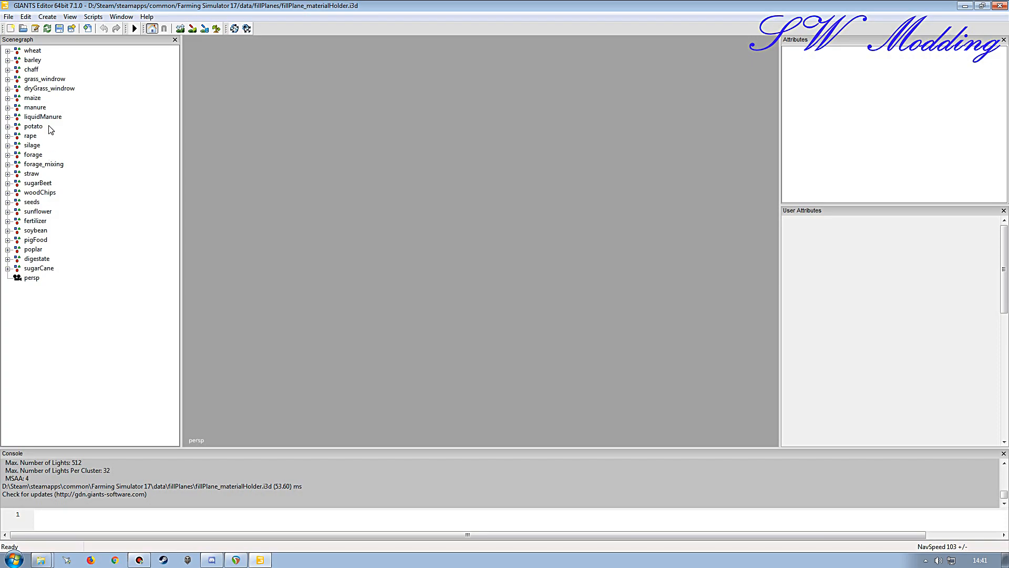
- Examine the material holders inside the maize group and collapse the group again
click(33, 99)
click(7, 98)
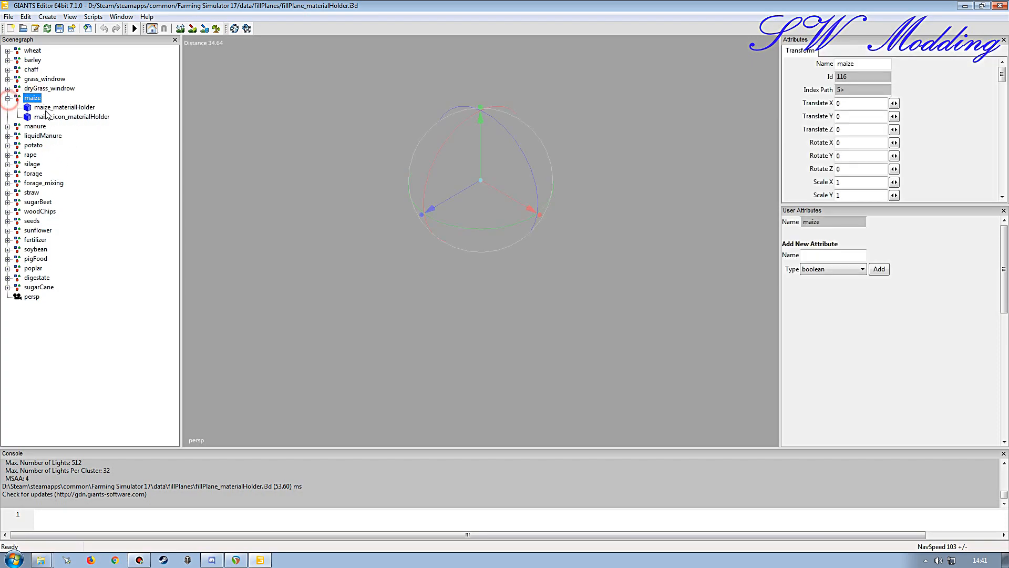
click(8, 98)
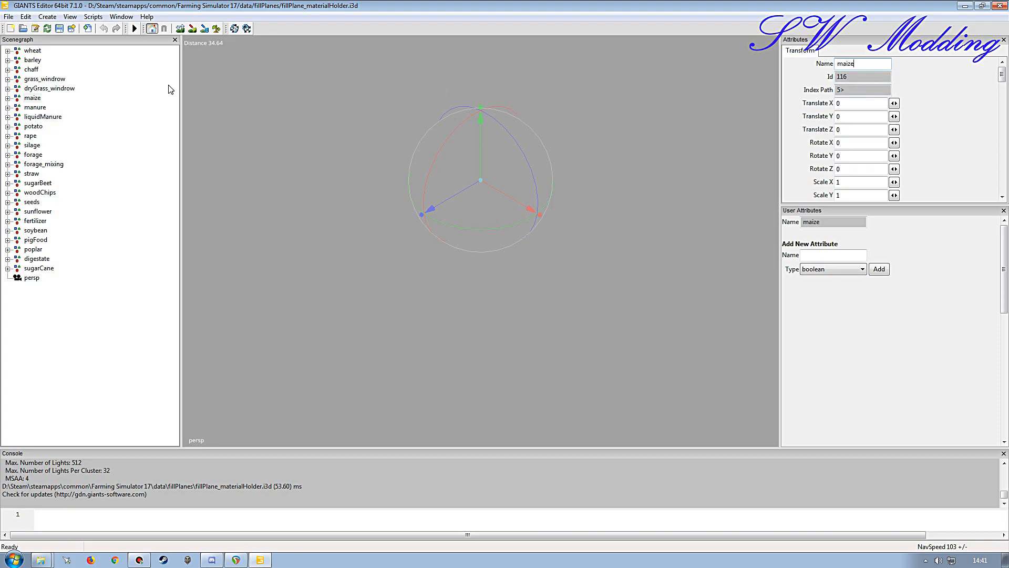
- Begin exporting the maize group with its files, creating a desktop folder named 1 as the destination
click(33, 99)
click(8, 17)
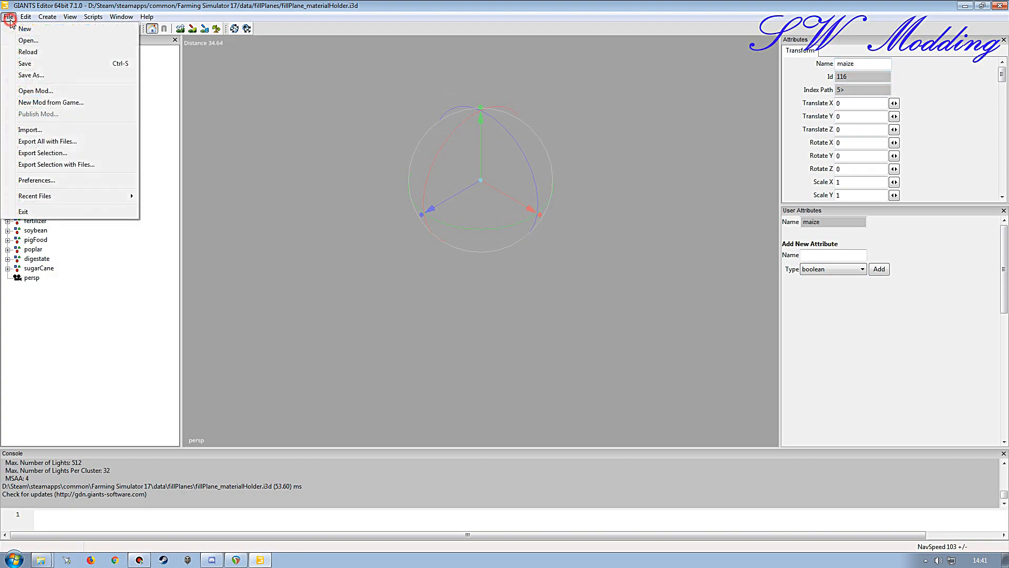
click(63, 165)
click(62, 94)
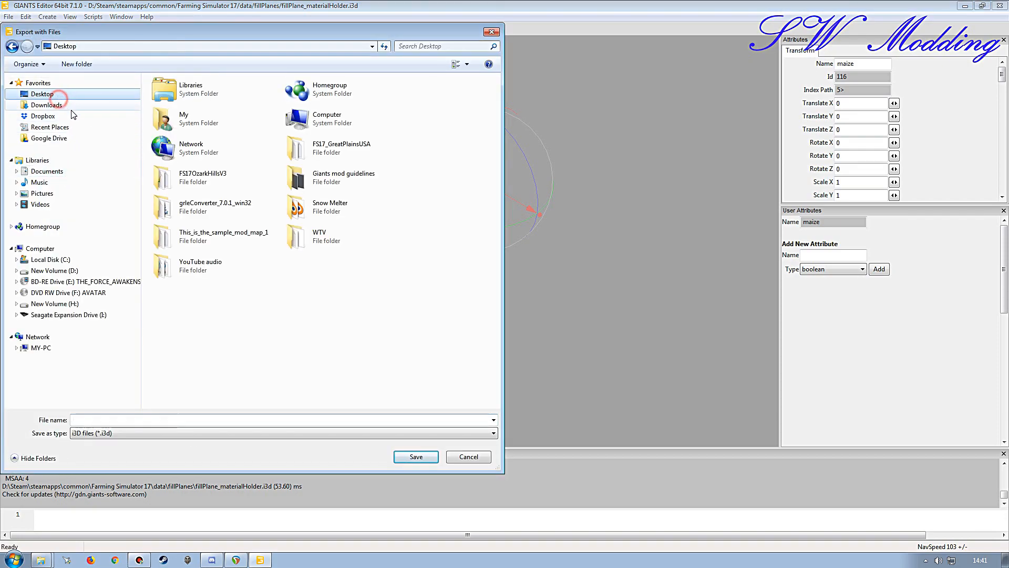
click(85, 66)
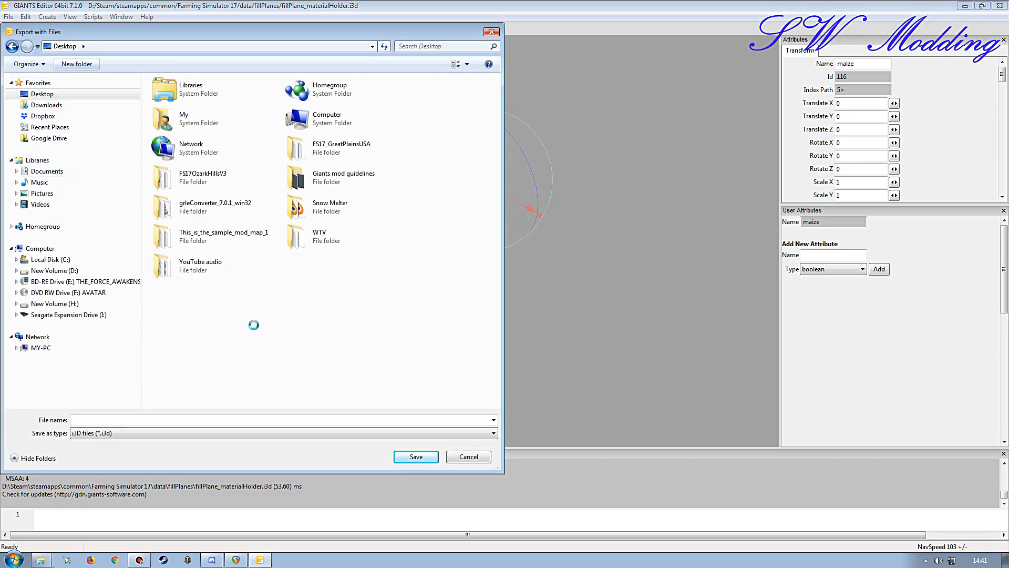
text(1)
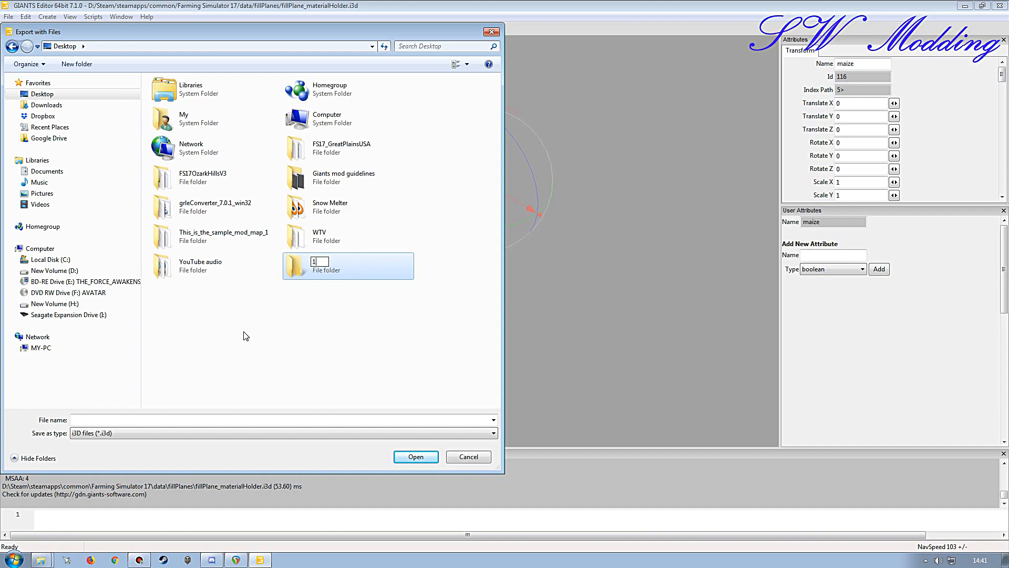
- Save the maize export as 1.i3d in folder 1 with the parent directory structure included, and close the editor
click(408, 457)
click(361, 418)
click(415, 456)
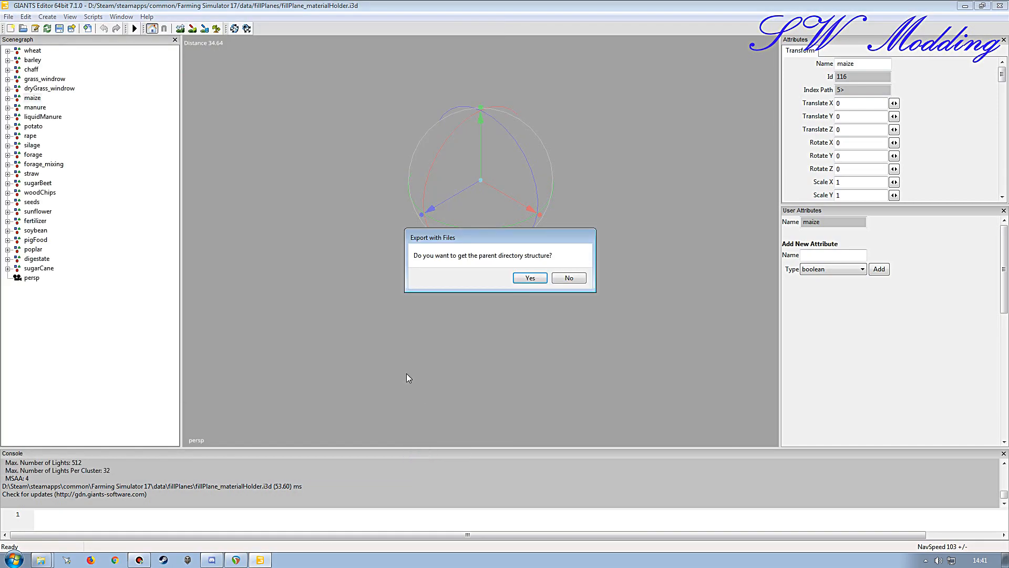
click(530, 278)
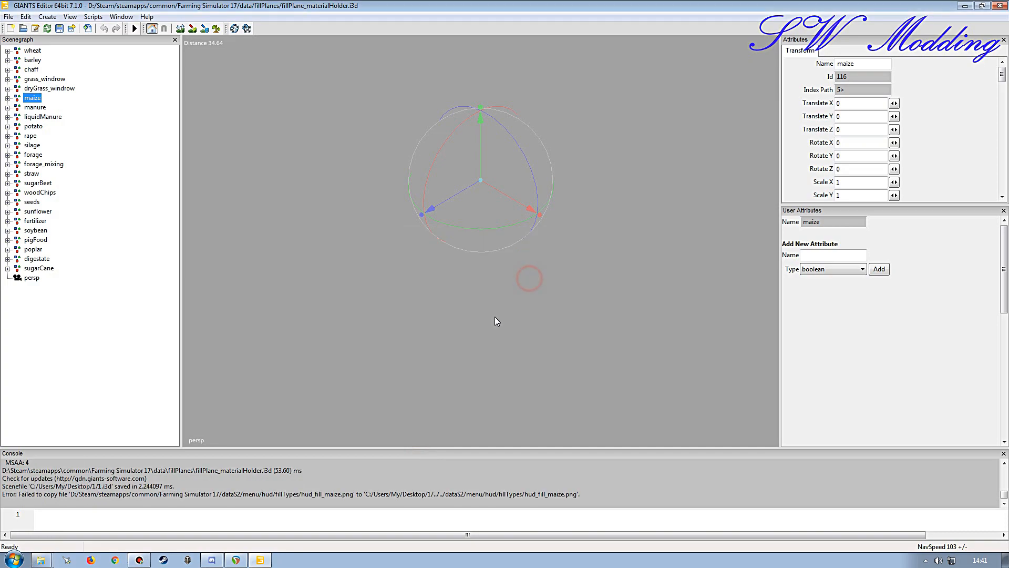
click(1000, 6)
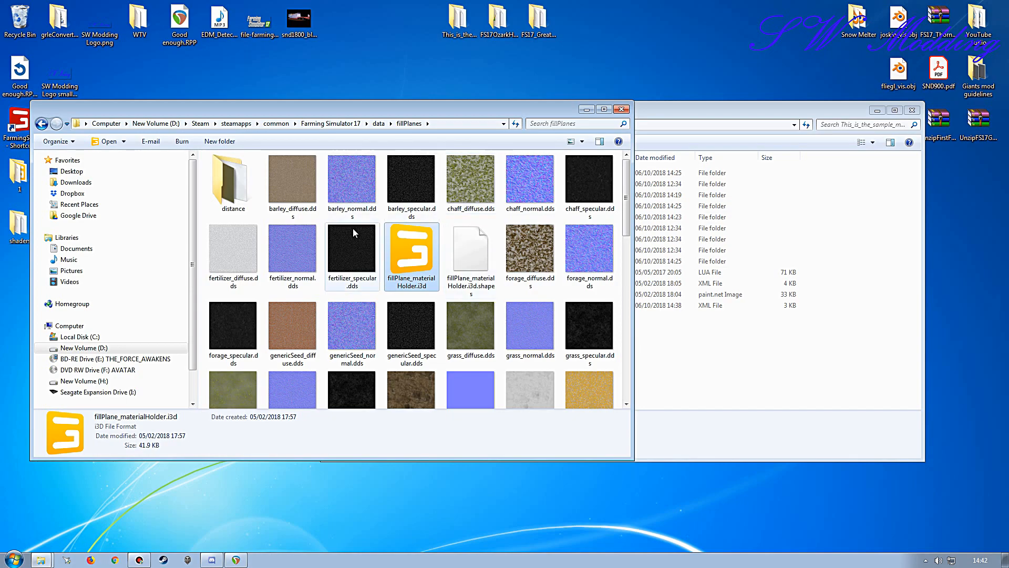
- Minimize the game's data folder window and open the fillPlanes folder of the sample mod map
drag(268, 114, 300, 116)
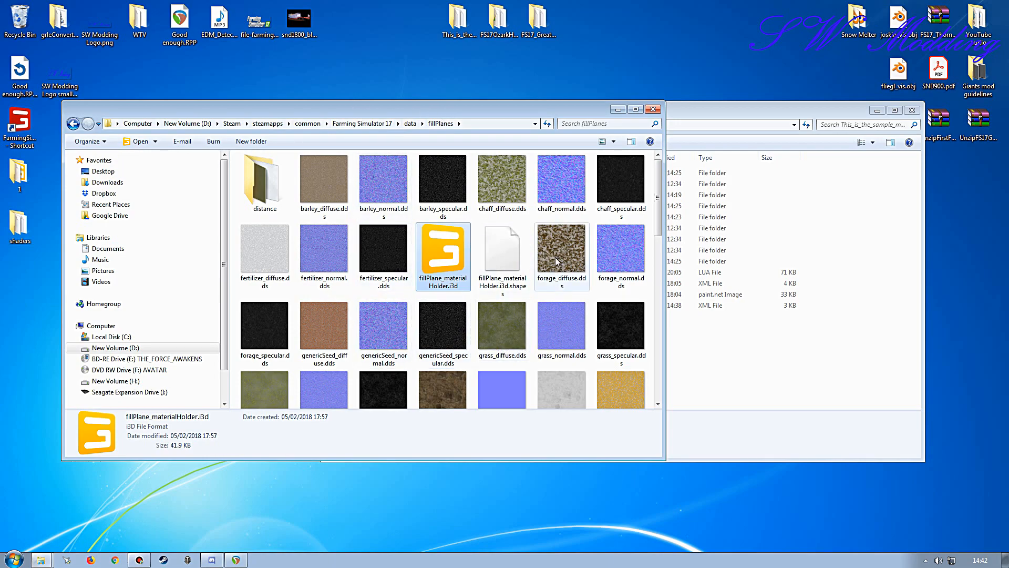
click(618, 109)
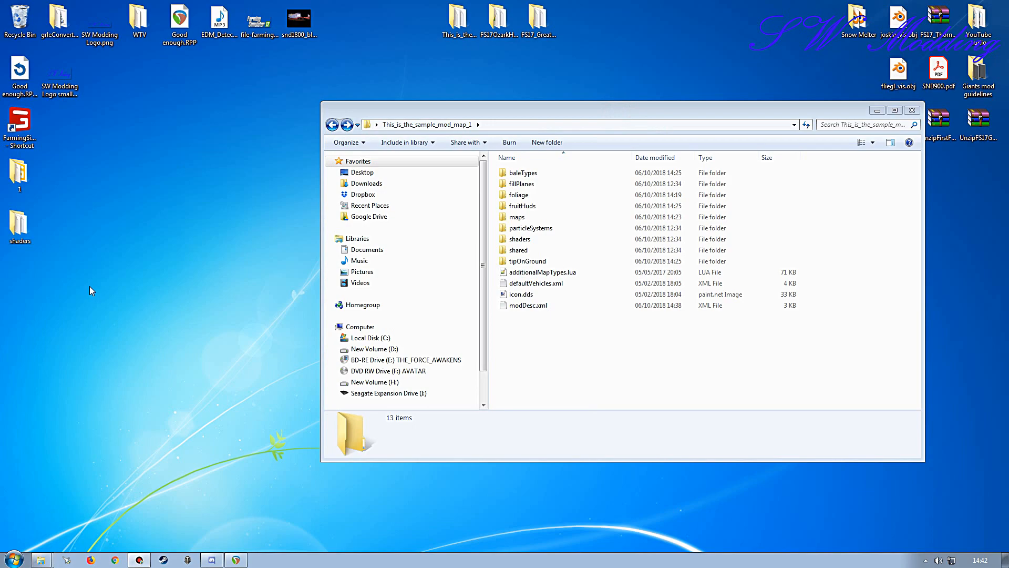
double_click(539, 184)
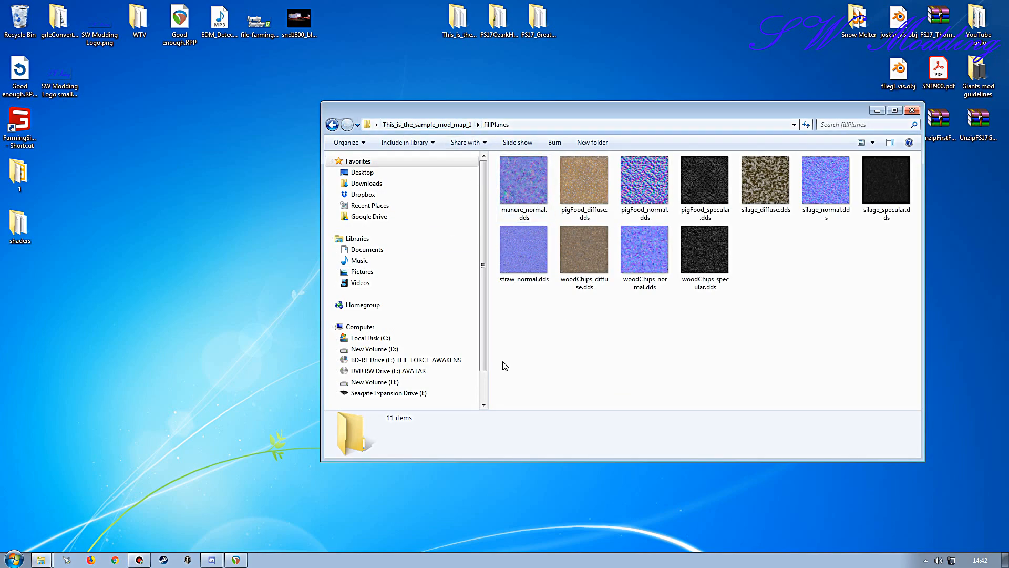
- Move 1.i3d and 1.i3d.shapes from desktop folder 1 into the sample map's fillPlanes folder
double_click(18, 173)
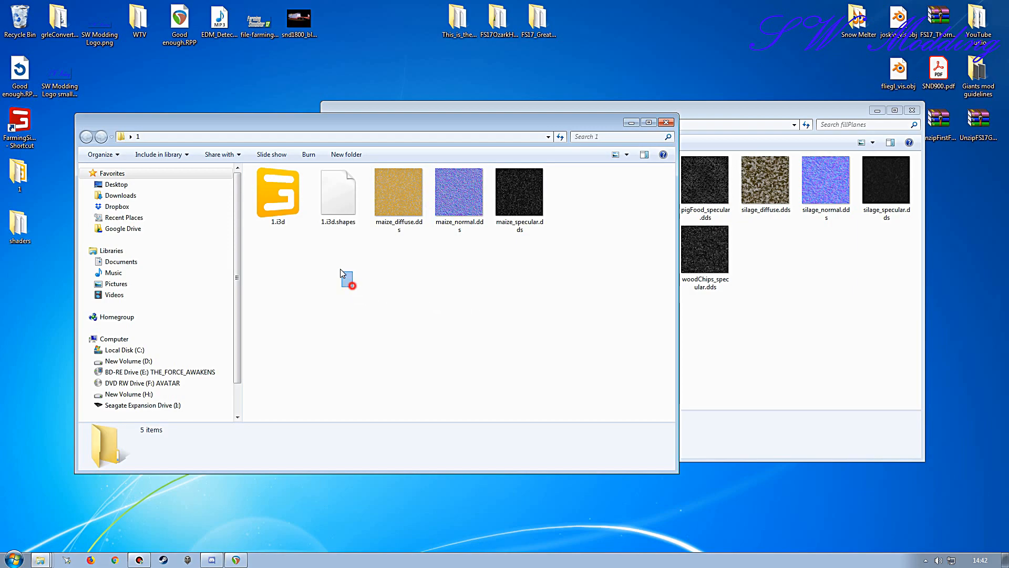
drag(345, 274, 273, 214)
right_drag(273, 214, 822, 378)
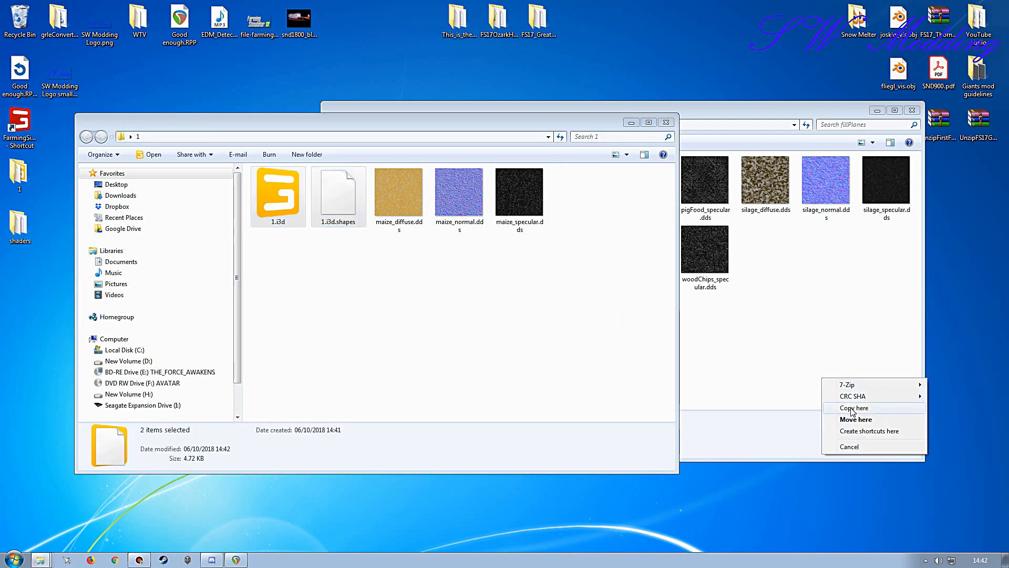
click(855, 419)
- Close the folder 1 window and delete that folder from the desktop
click(279, 117)
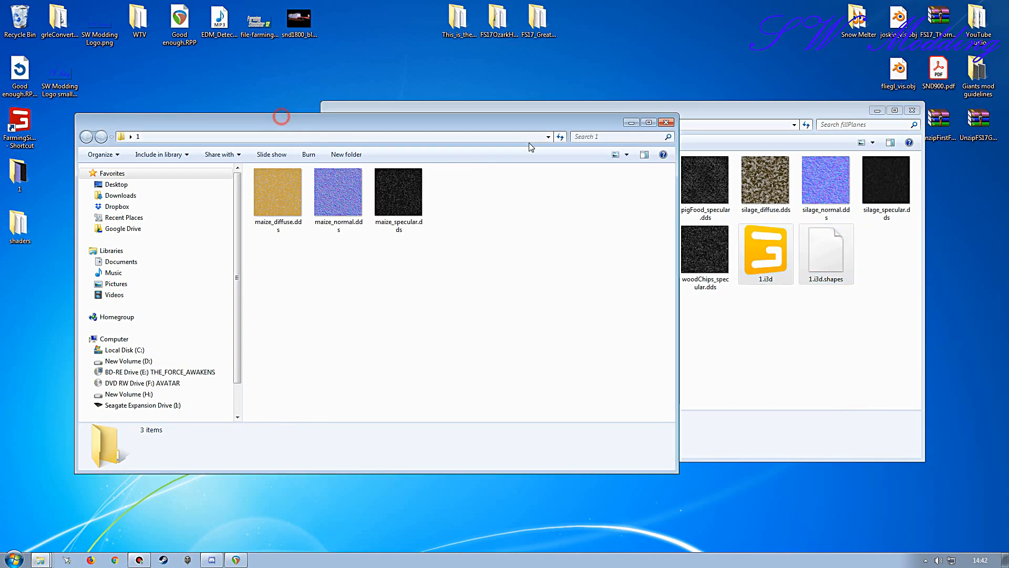
click(671, 122)
click(26, 174)
key(Delete)
- Move fillIconShader.xml and fillPlaneShader.xml from the desktop shaders folder into the sample mod map's shaders folder
double_click(20, 225)
drag(339, 248, 293, 189)
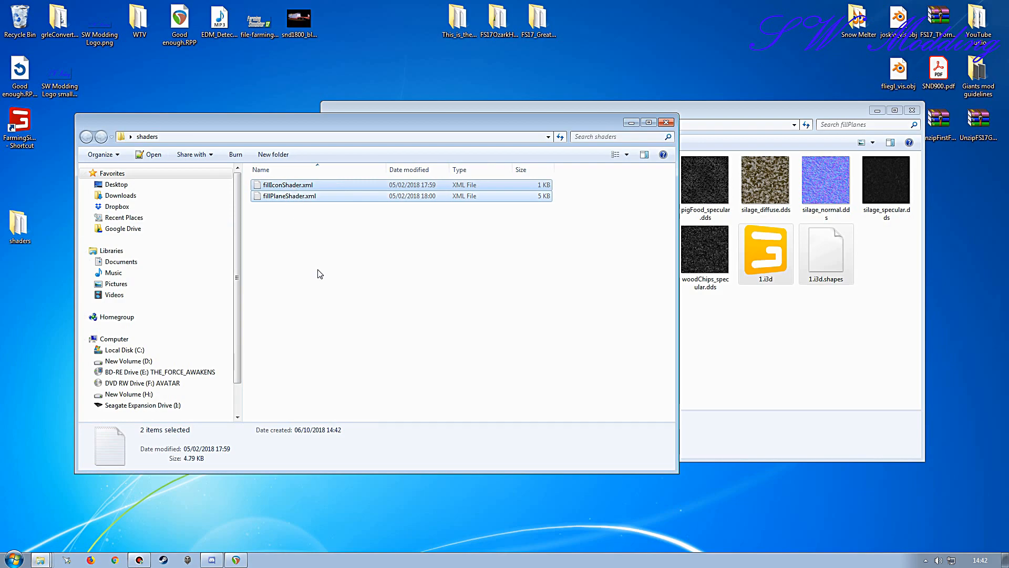
click(683, 111)
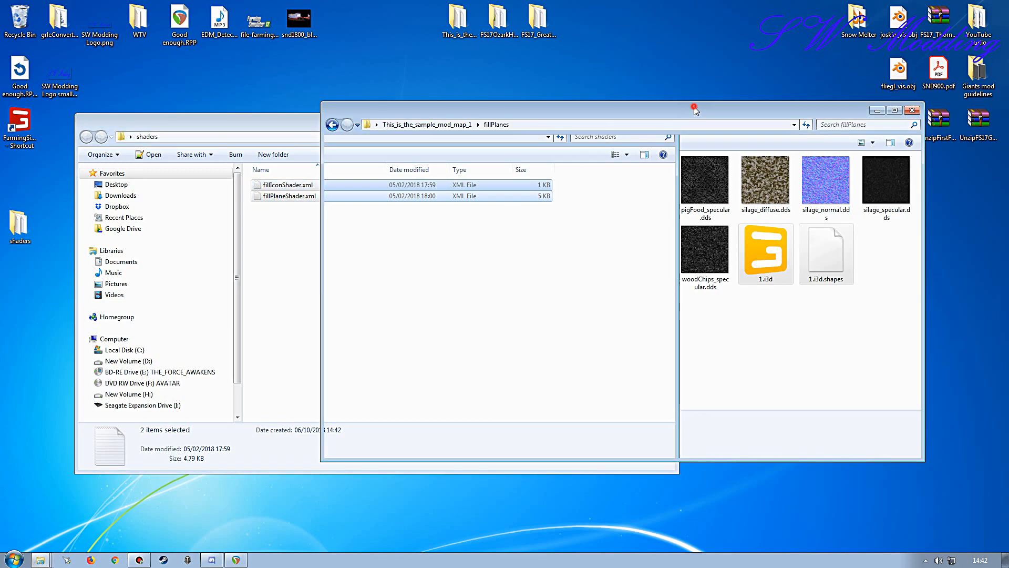
click(441, 125)
double_click(519, 239)
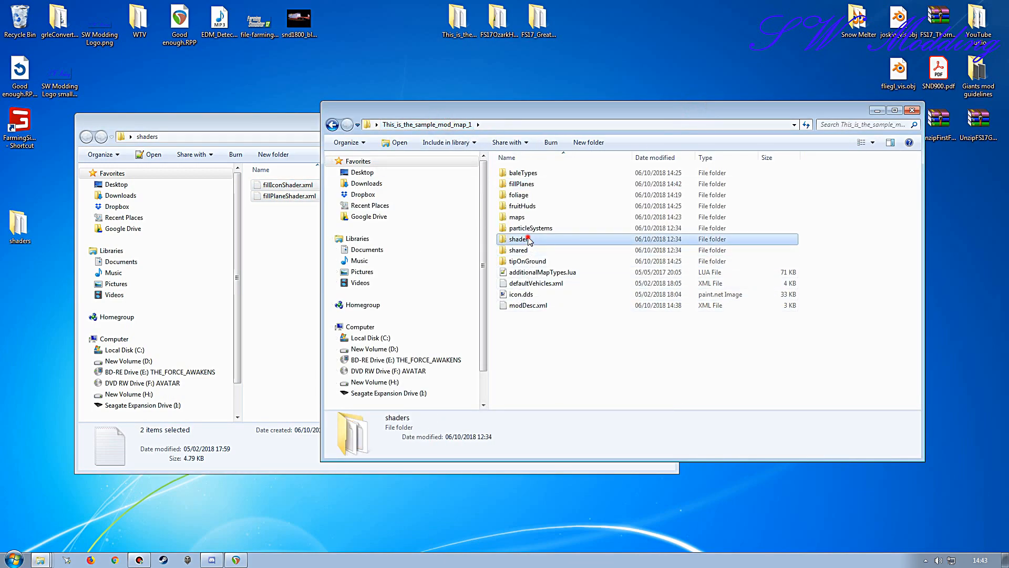
key(ctrl+v)
- Close the emptied shaders window and delete that folder from the desktop
click(298, 121)
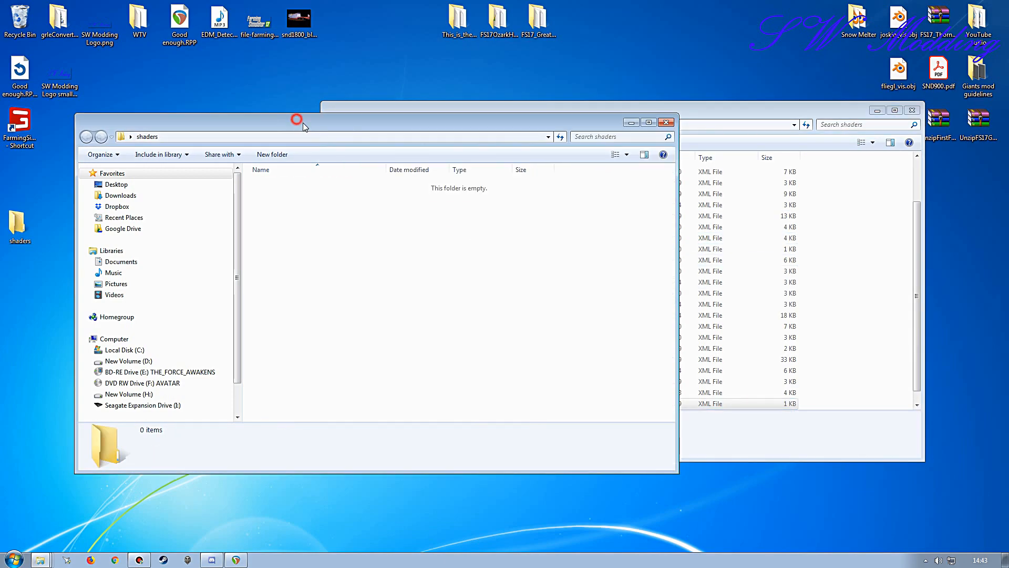
click(663, 122)
drag(20, 223, 20, 21)
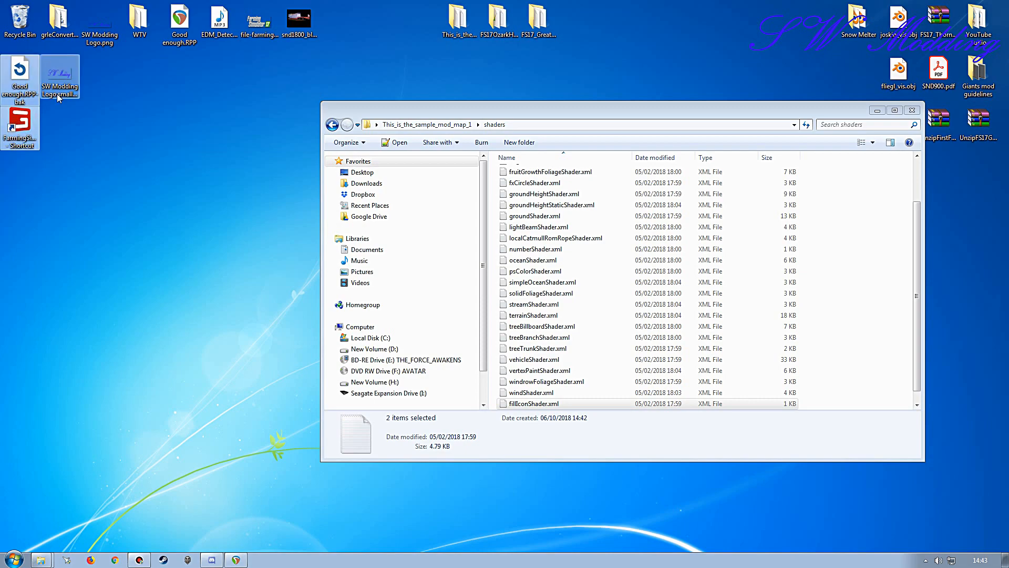
- Open 1.i3d from the sample map's fillPlanes folder in Notepad++
click(455, 125)
drag(557, 111, 442, 112)
double_click(428, 184)
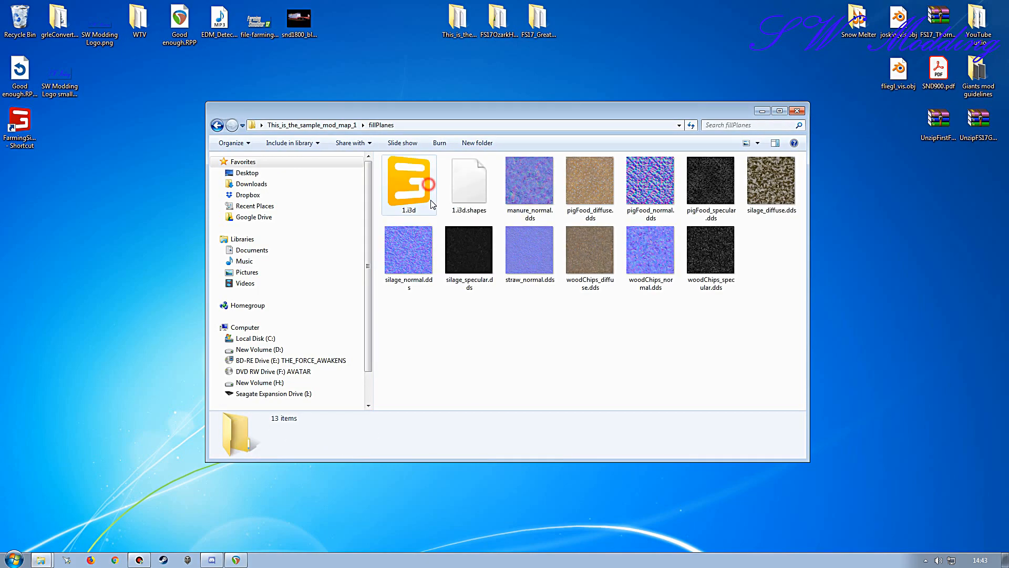
click(407, 184)
right_click(404, 182)
click(450, 223)
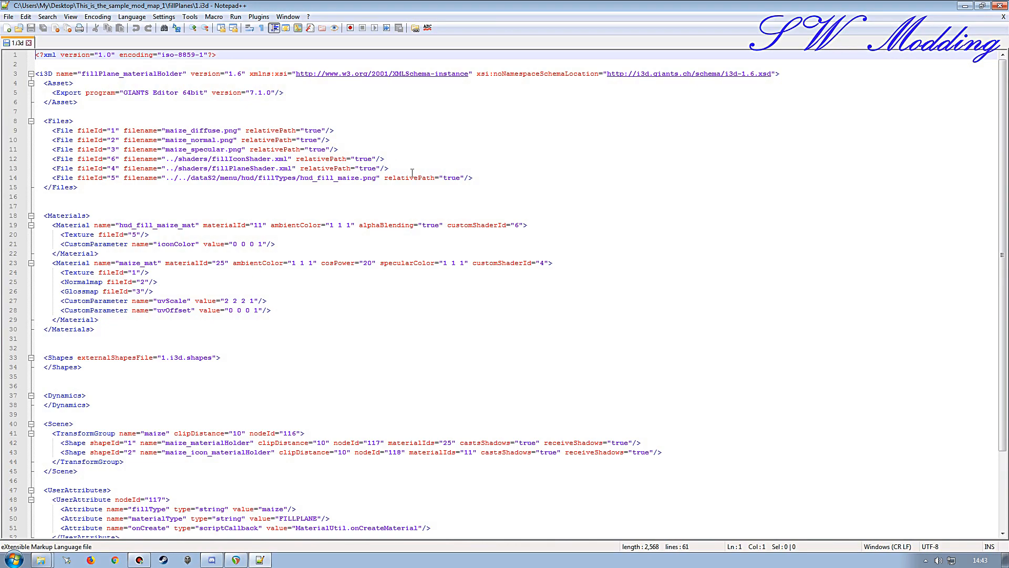
- Copy tobacco_diffuse.dds, tobacco_normal.dds and tobacco_specular.dds from the sample map's tipOnGround folder into its fillPlanes folder
click(965, 6)
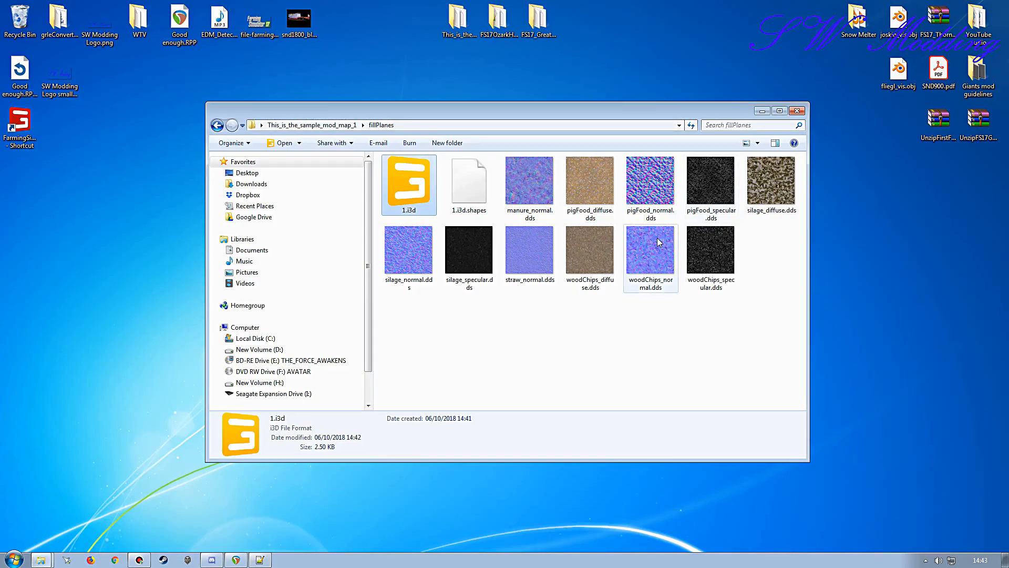
key(BackSpace)
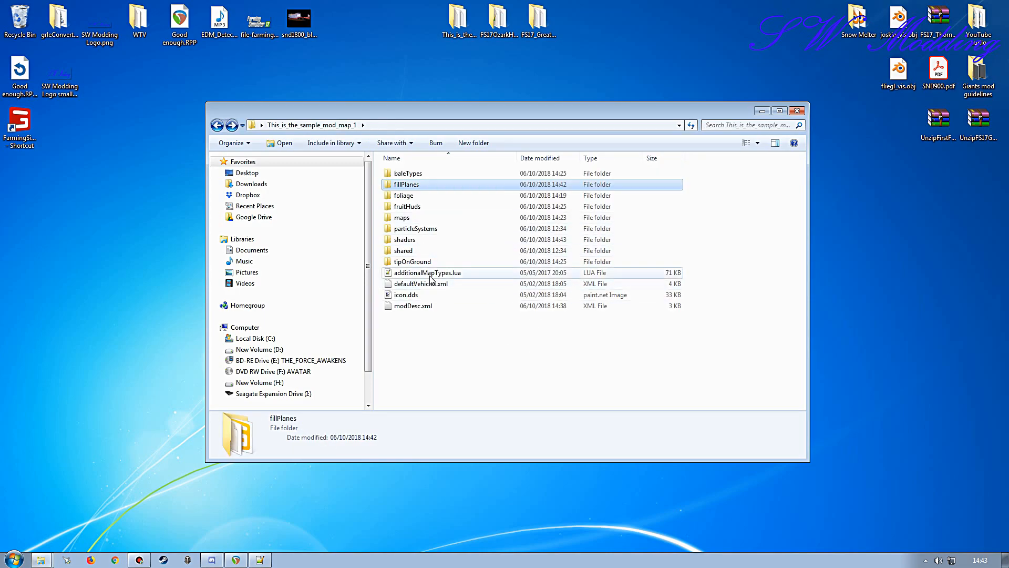
double_click(418, 258)
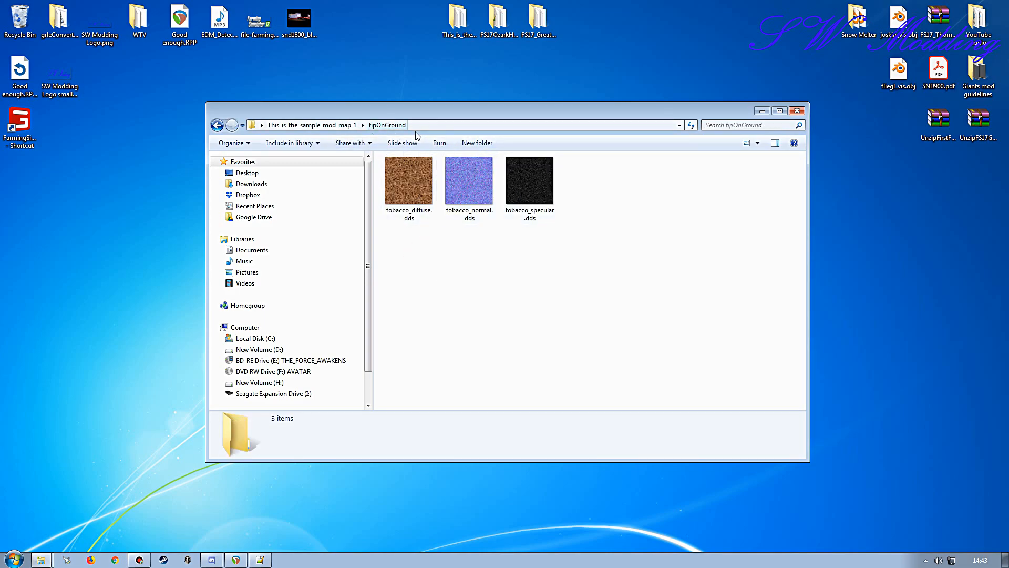
click(409, 199)
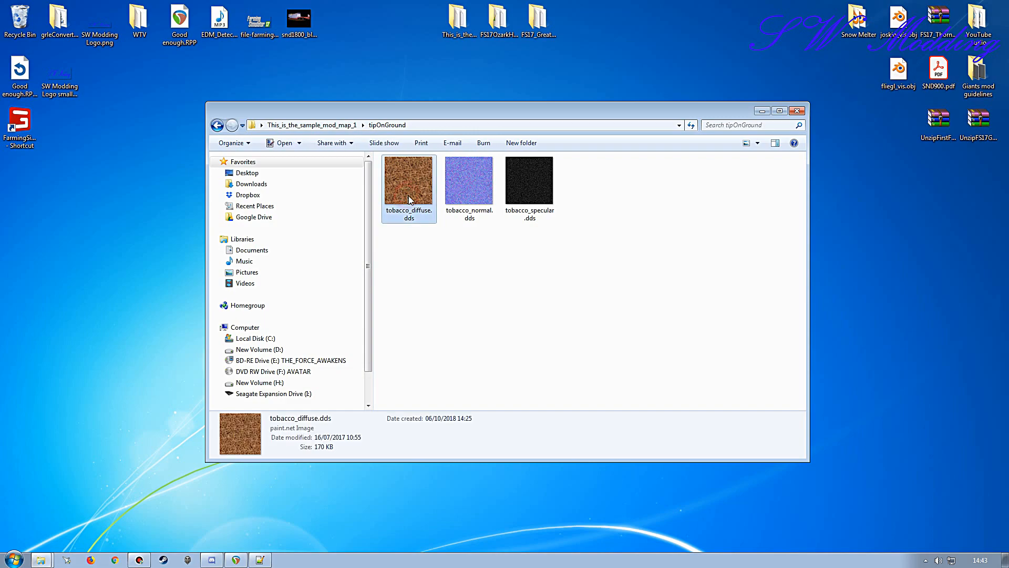
shift+click(521, 194)
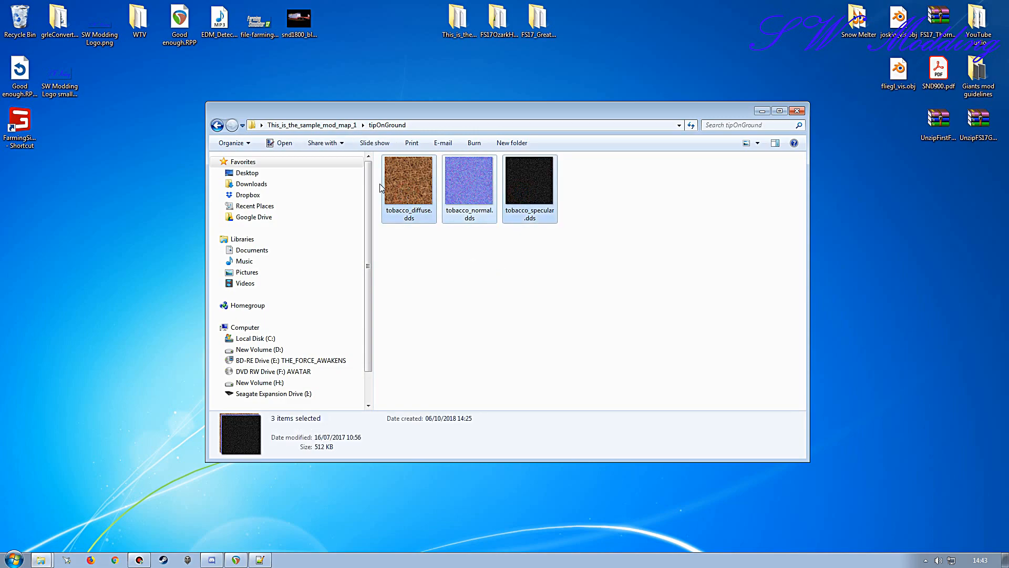
click(326, 125)
click(424, 186)
click(425, 186)
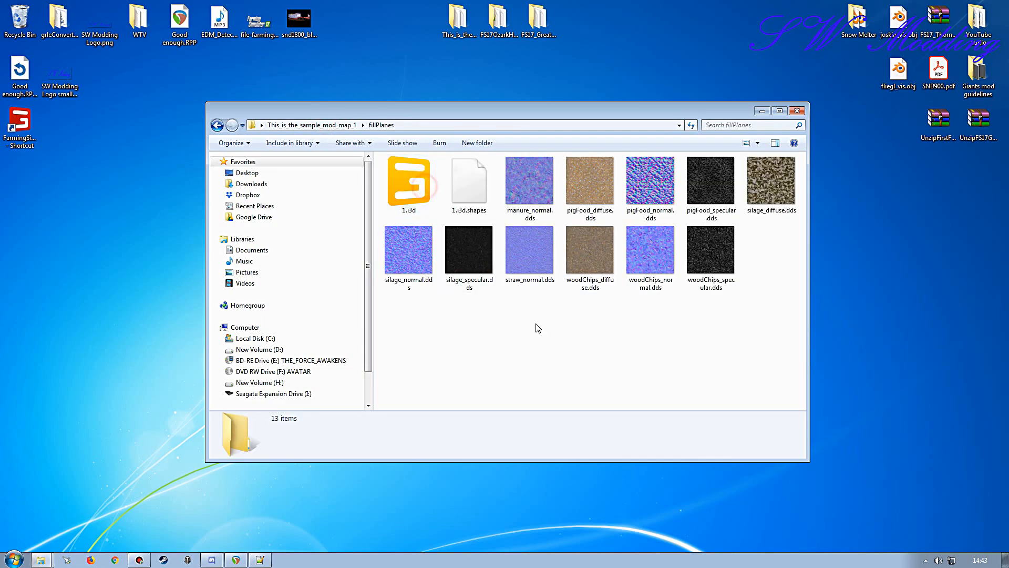
click(558, 325)
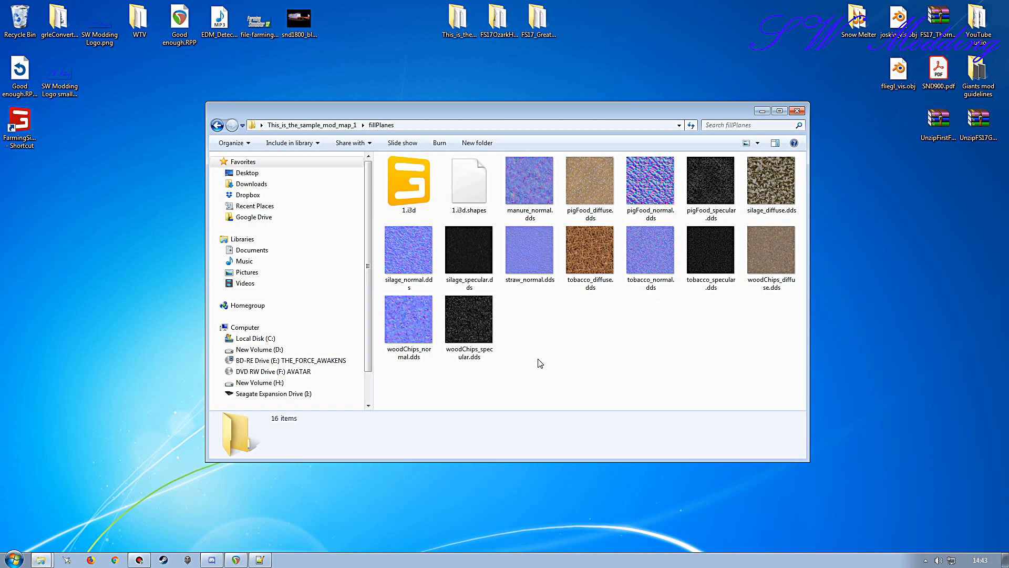
- Copy the name tobacco_diffuse from the texture in fillPlanes and use it to replace maize_diffuse in the fileId 1 entry of 1.i3d
click(579, 288)
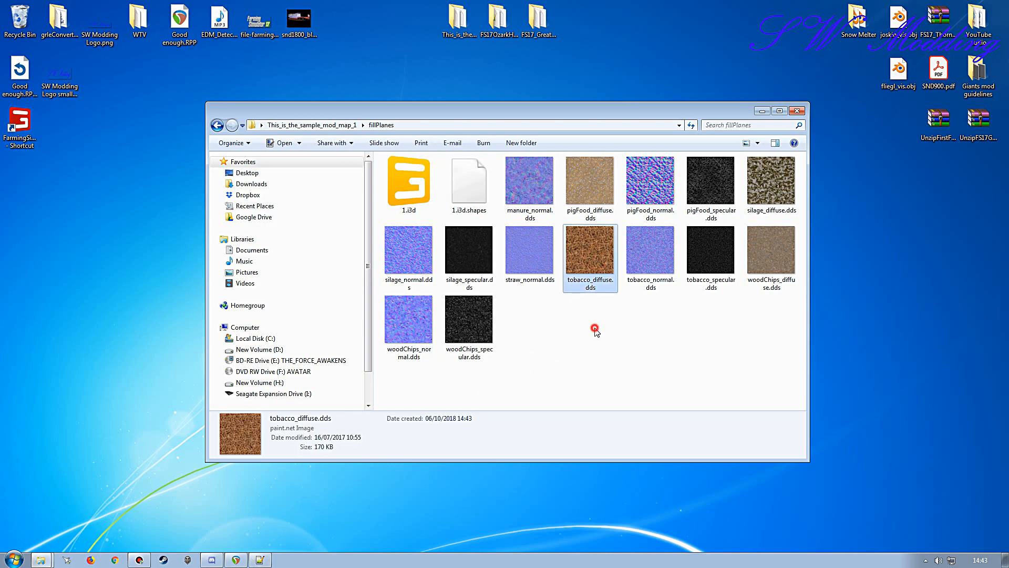
click(594, 329)
click(261, 560)
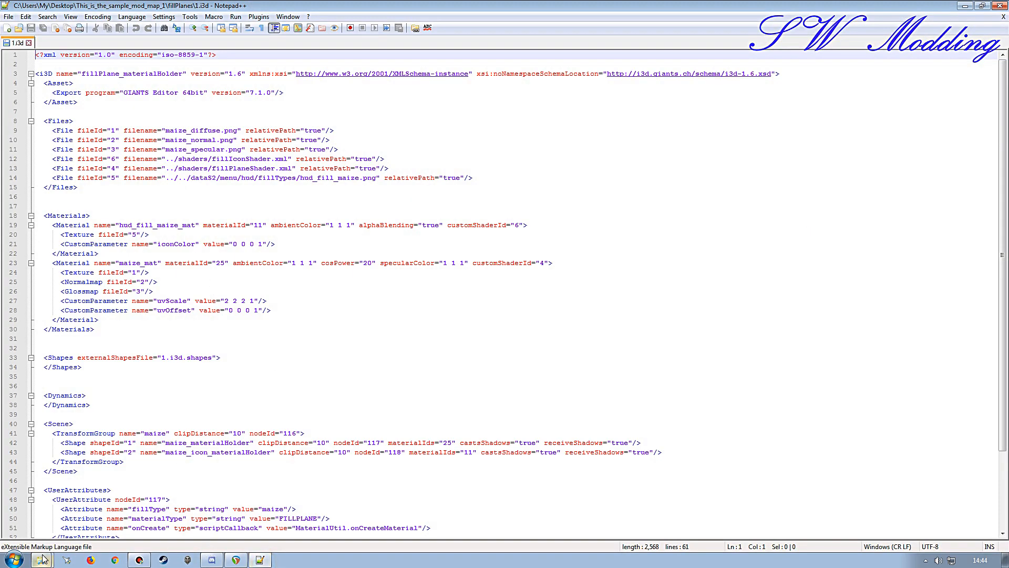
click(964, 6)
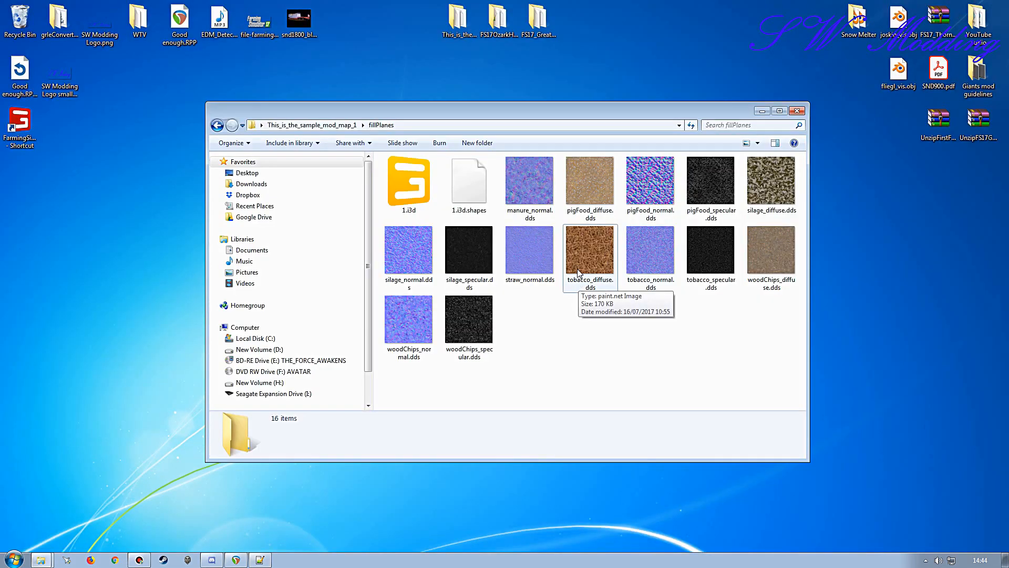
click(584, 277)
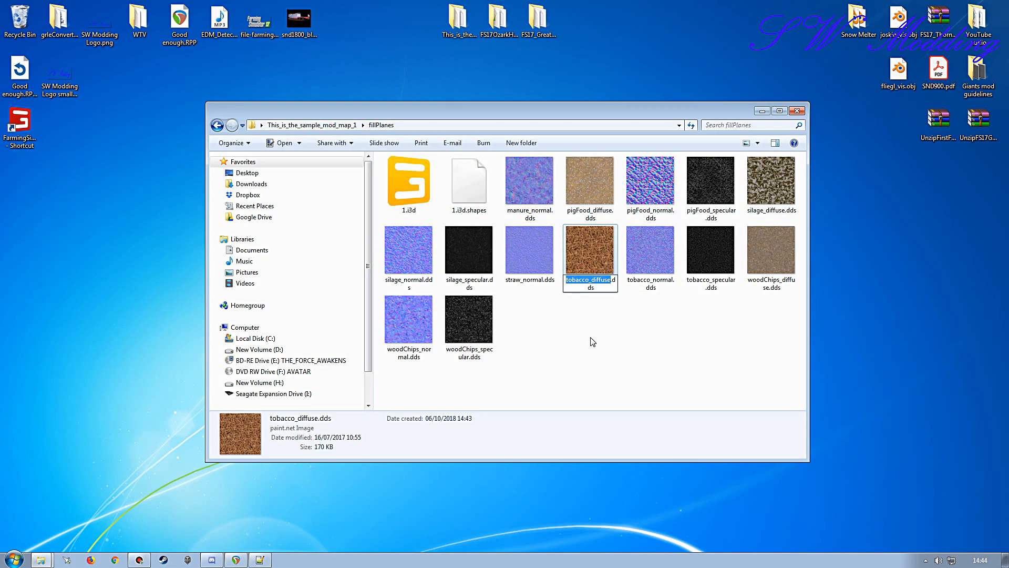
click(259, 559)
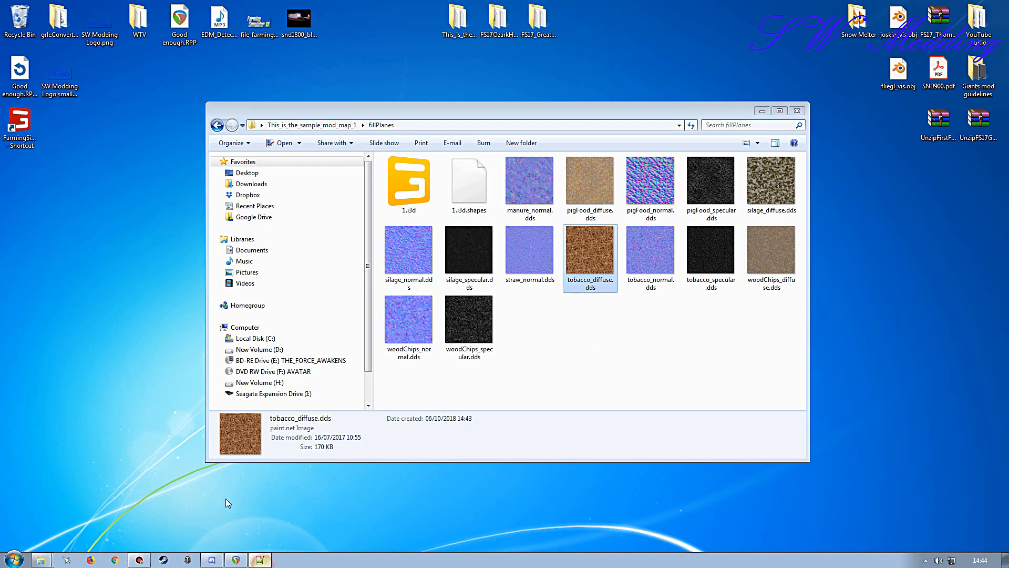
double_click(186, 130)
text(tobacco_diffuse)
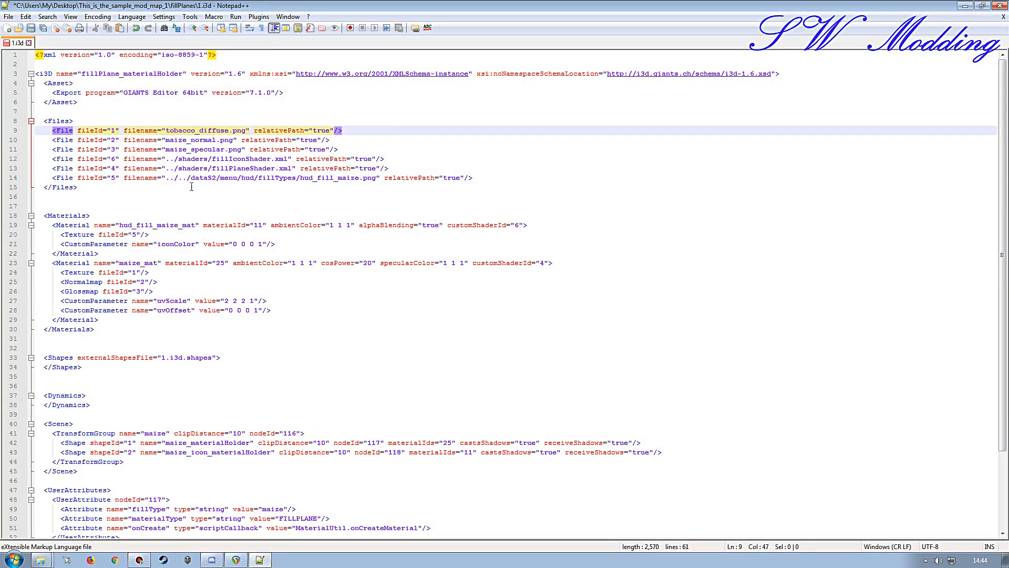
- Replace maize with tobacco in the normal and specular texture filenames of fileId 2 and 3
drag(195, 130, 166, 149)
text(tobacco)
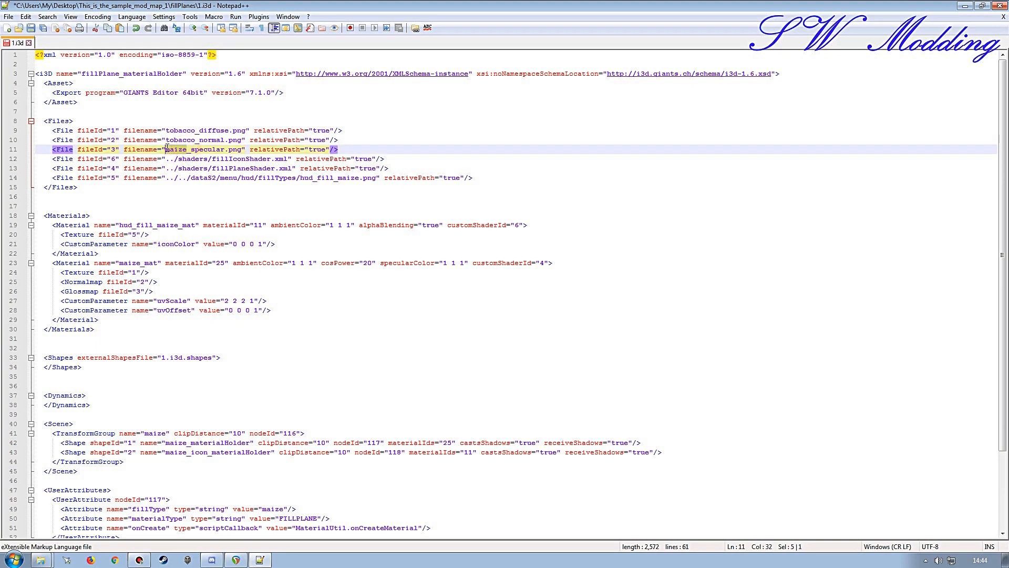
text(tobacco)
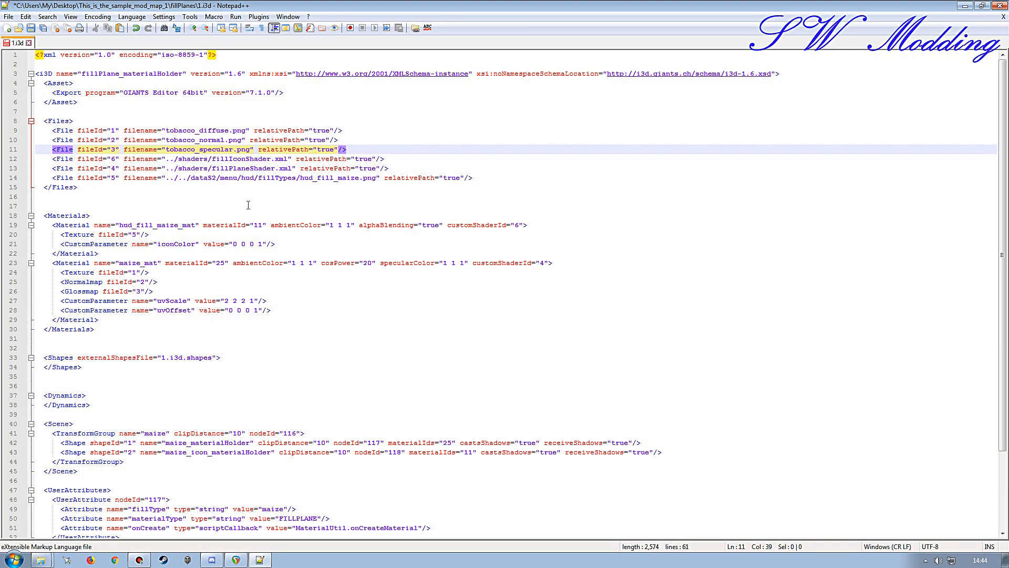
- Copy the fruitHuds folder's name from the sample map and change the fileId 5 directory path in 1.i3d to ../fruitHuds
click(965, 6)
click(336, 125)
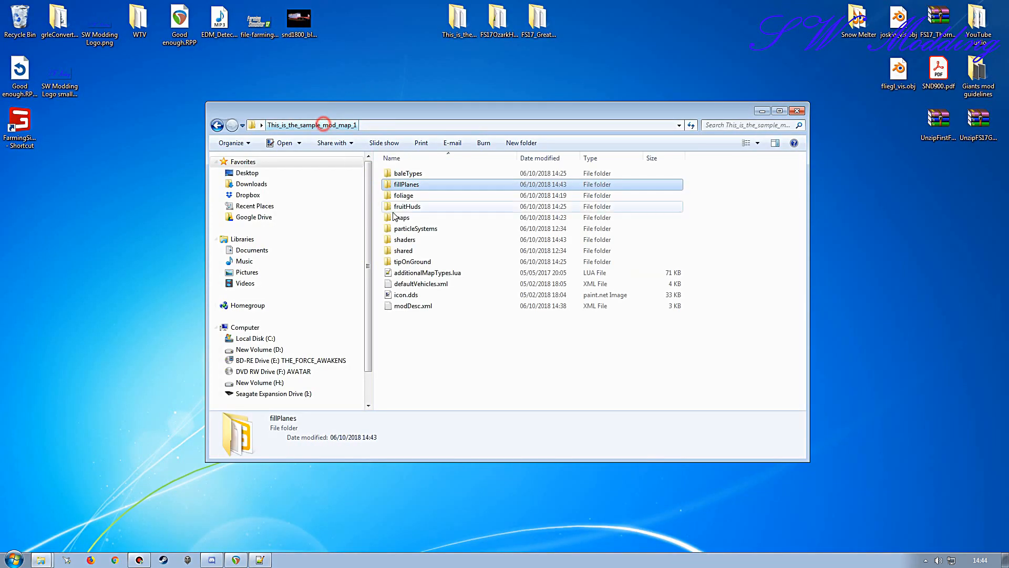
double_click(420, 206)
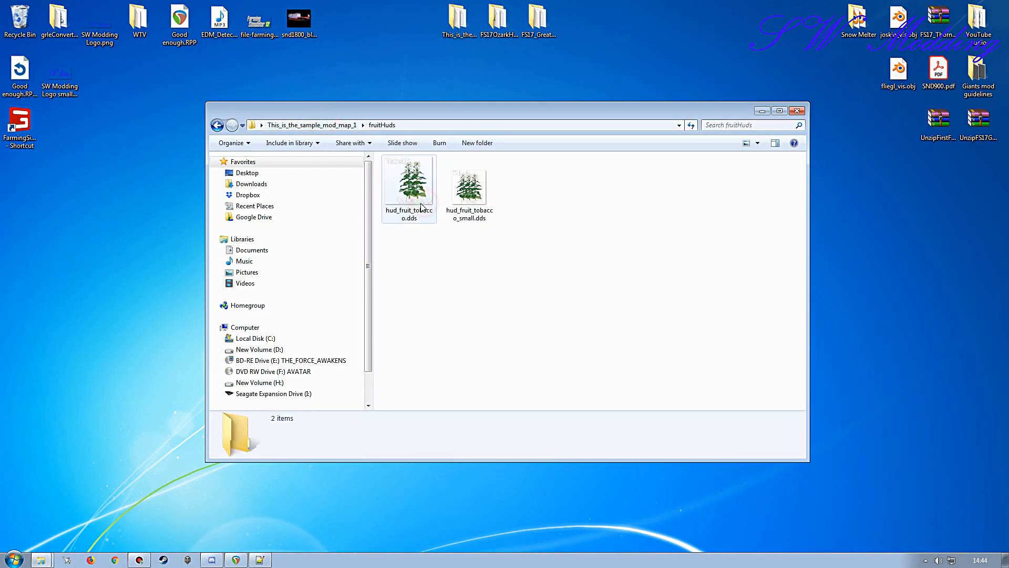
key(BackSpace)
click(413, 206)
key(ctrl+c)
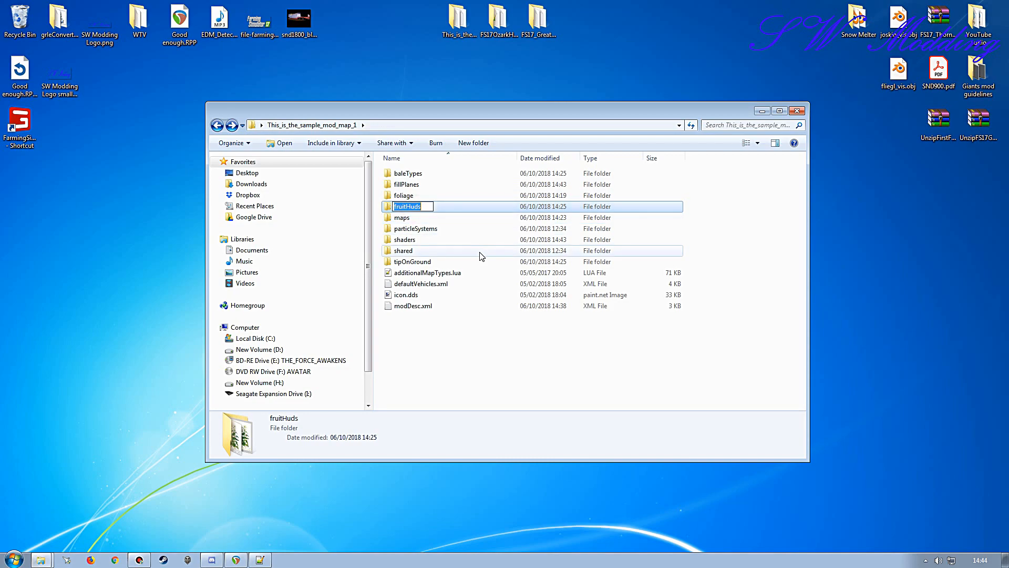
key(alt+Tab)
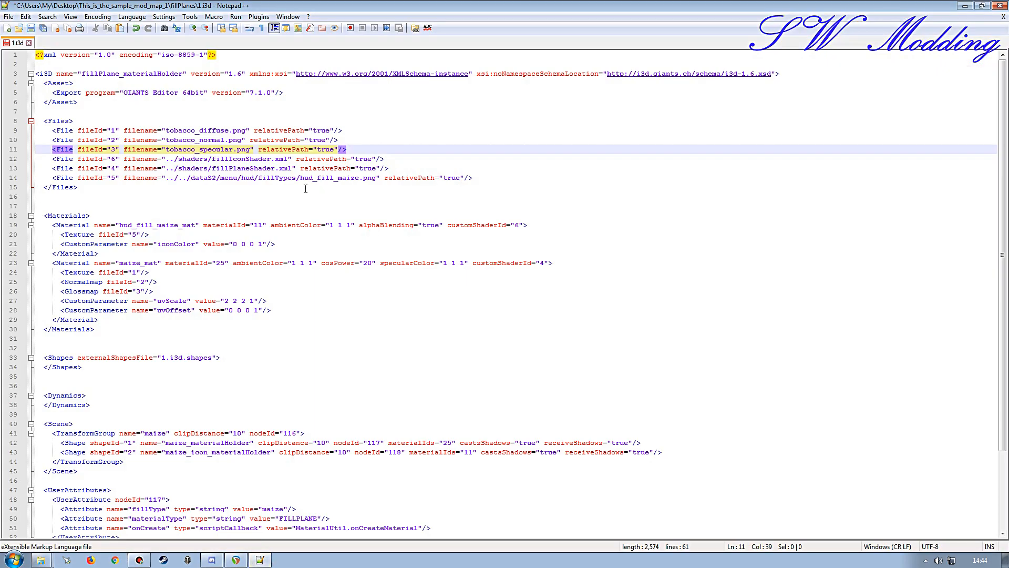
drag(296, 178, 166, 180)
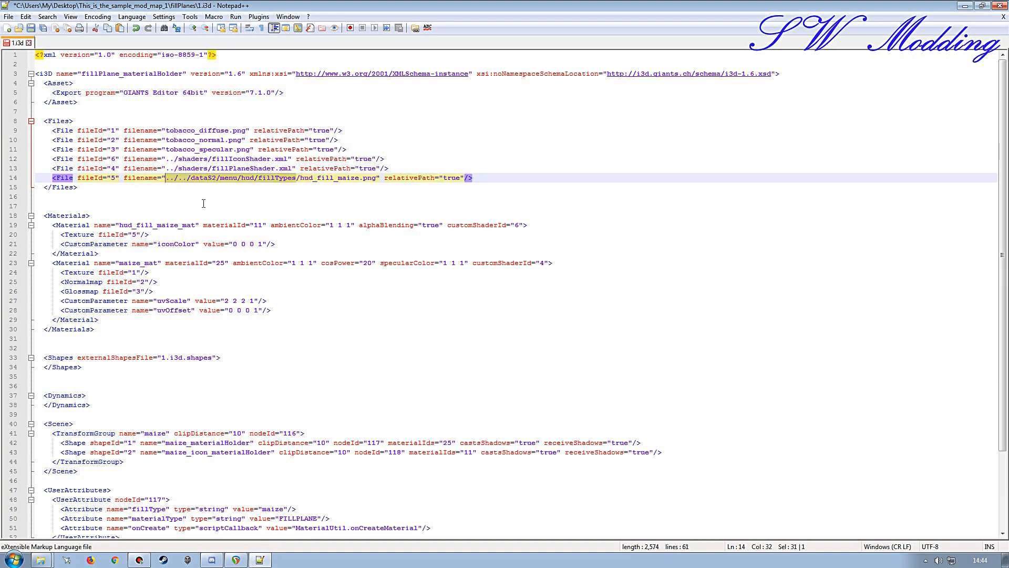
drag(296, 178, 178, 179)
key(ctrl+v)
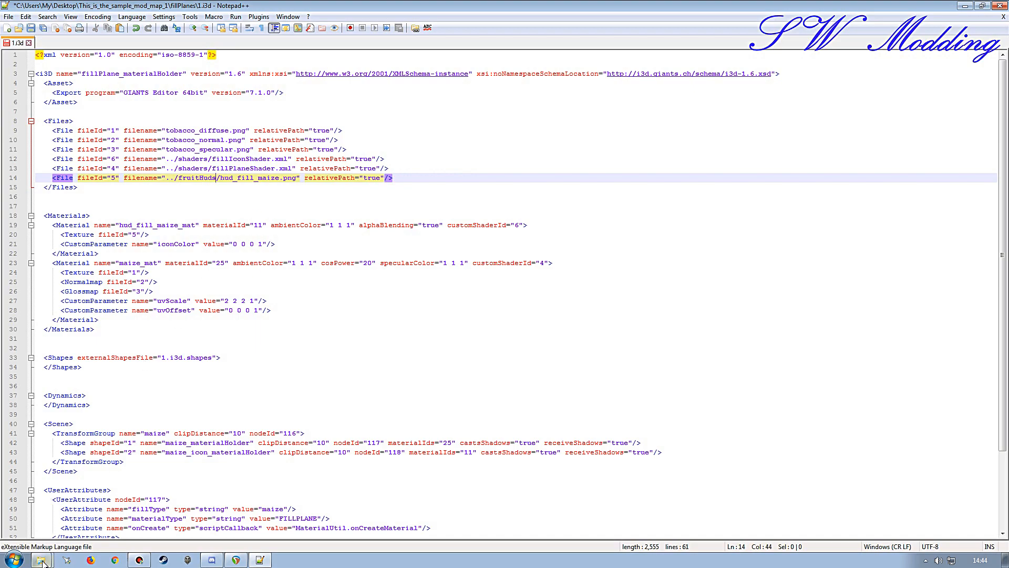
- Look through the sample map's fillPlanes and fruitHuds folders for the tobacco HUD texture
mouse_move(40, 560)
click(69, 522)
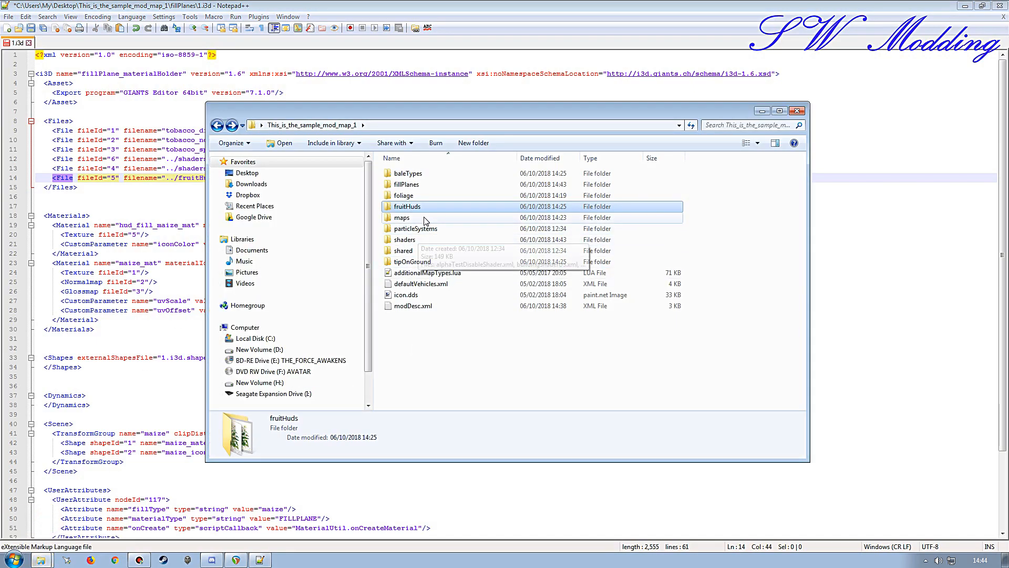
double_click(419, 185)
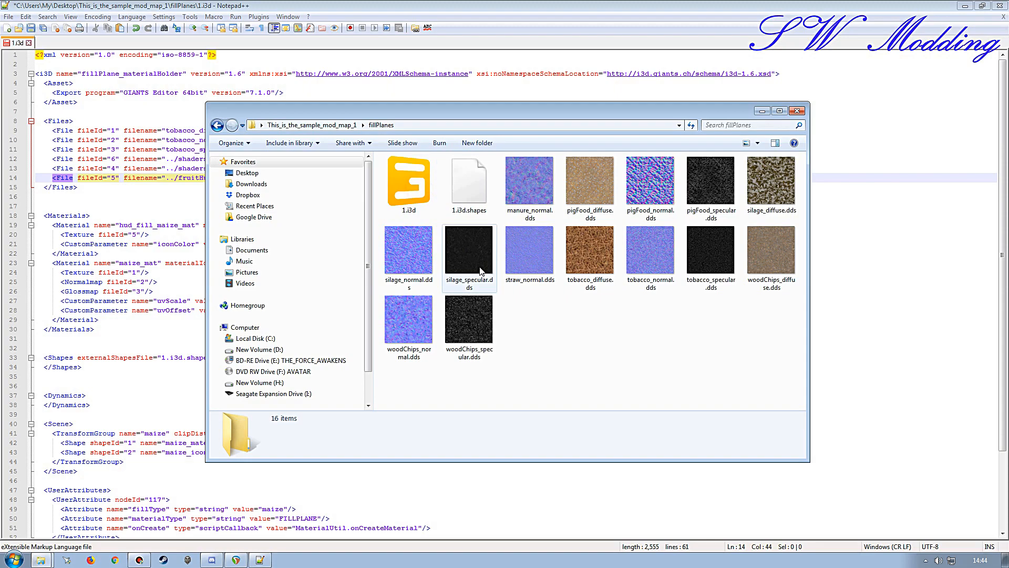
key(BackSpace)
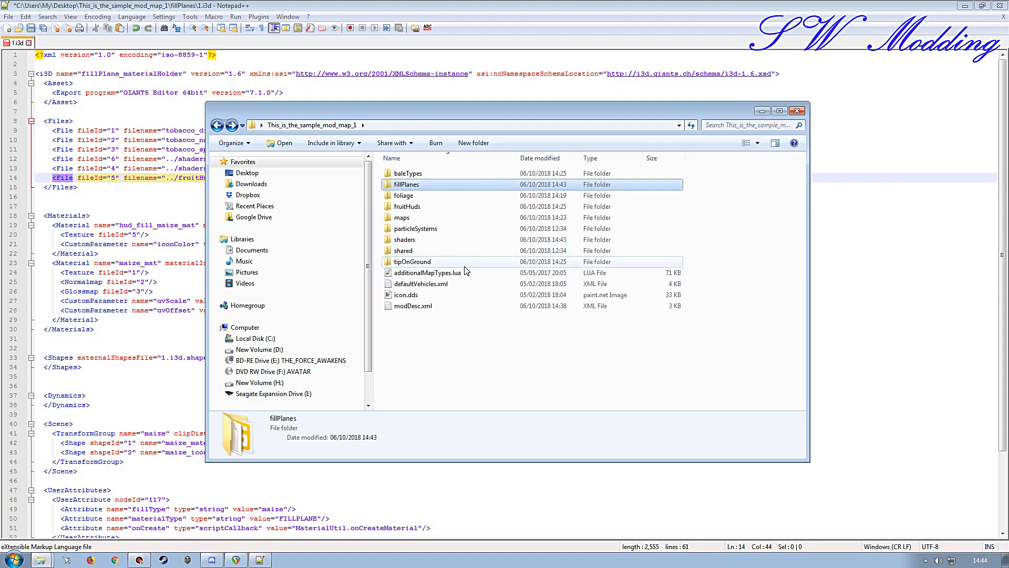
double_click(415, 206)
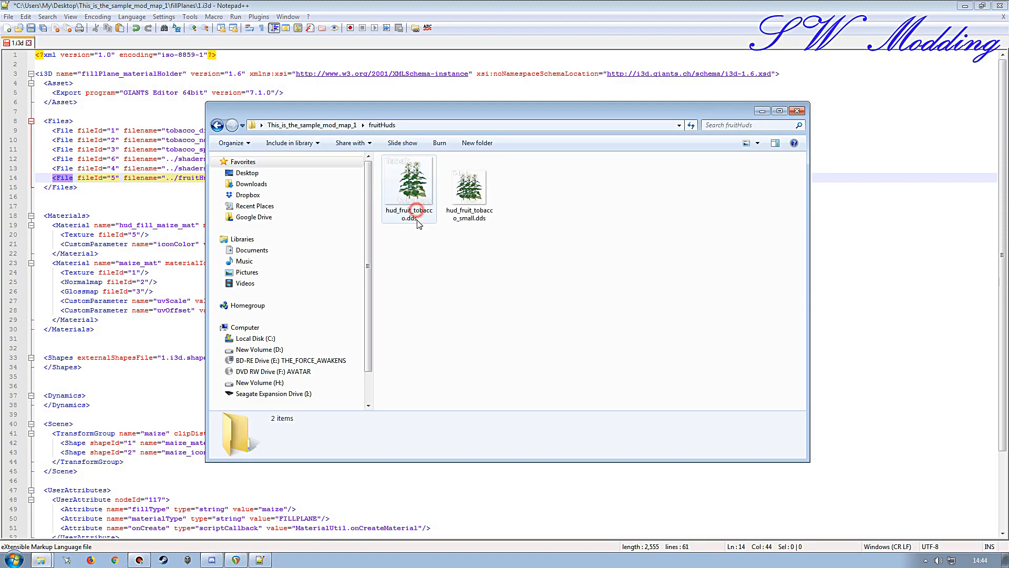
click(762, 110)
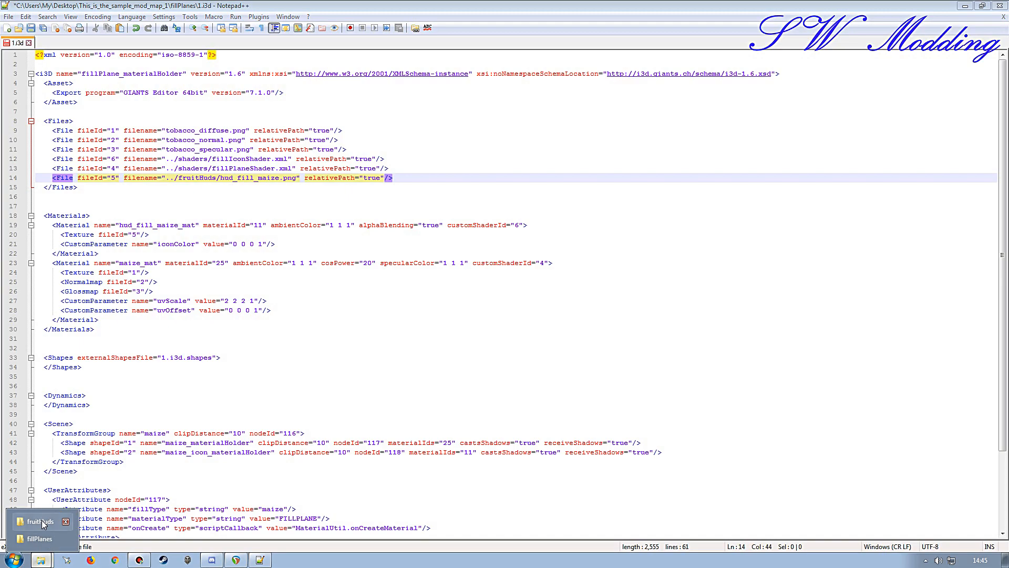
- Copy the name hud_fruit_tobacco from the fruitHuds folder and use it to replace hud_fill_maize in the fileId 5 entry of 1.i3d
click(42, 519)
click(412, 215)
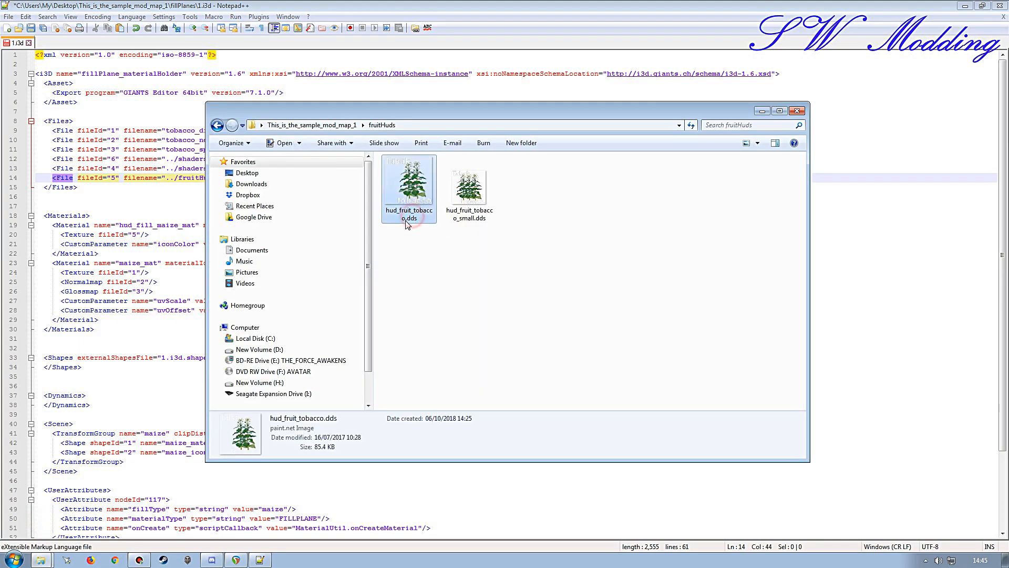
click(408, 211)
key(ctrl+c)
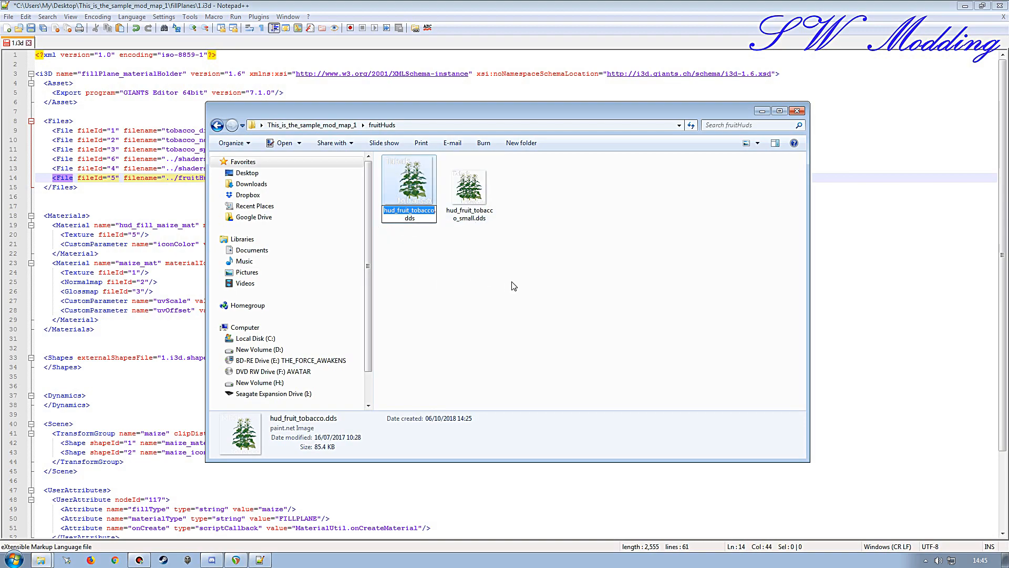
click(508, 6)
click(229, 182)
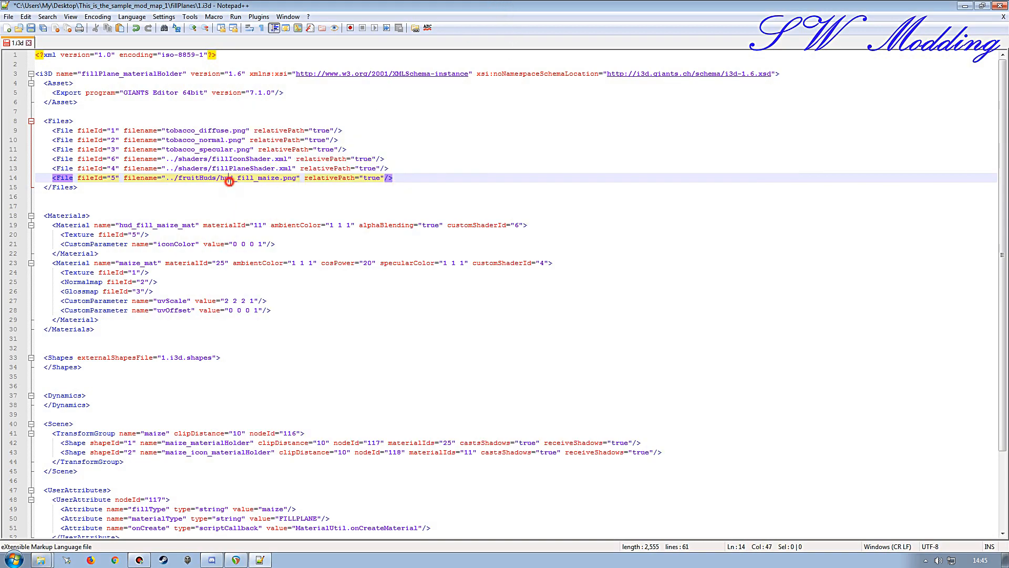
double_click(229, 181)
key(ctrl+v)
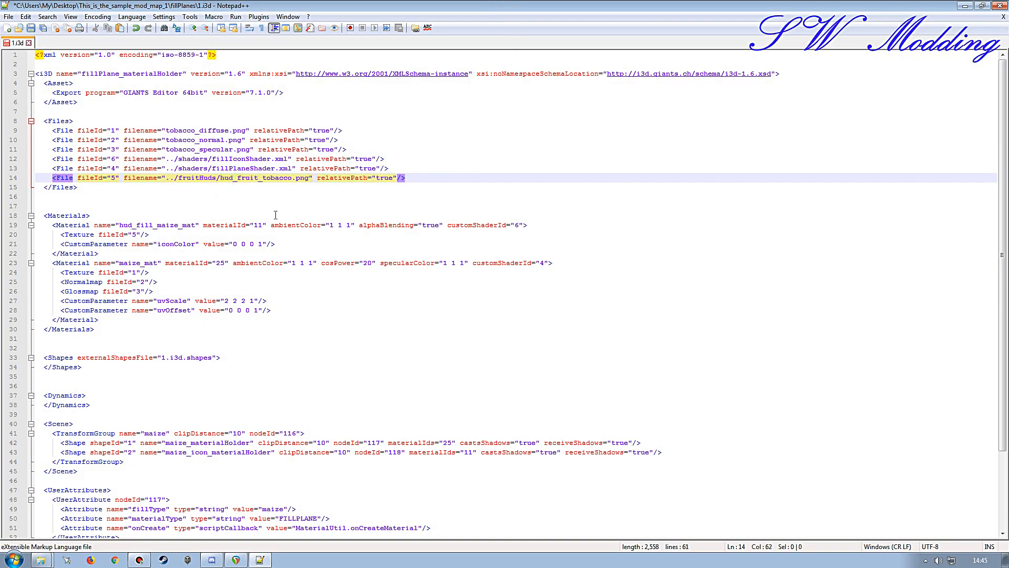
- Replace maize with tobacco in both material names, giving hud_fill_tobacco_mat and tobacco_mat
drag(195, 129, 166, 129)
key(ctrl+c)
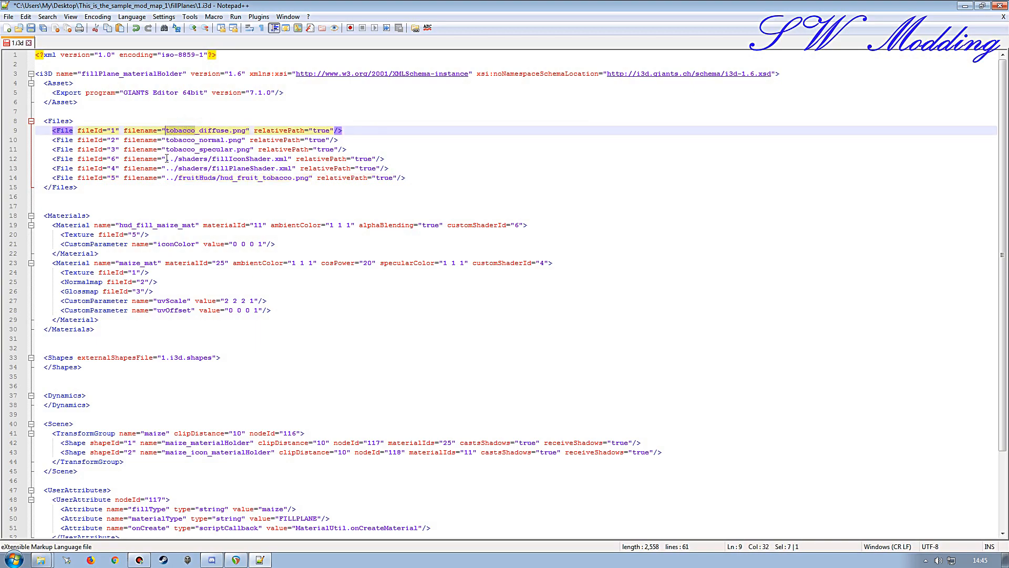
drag(178, 226, 156, 230)
key(ctrl+v)
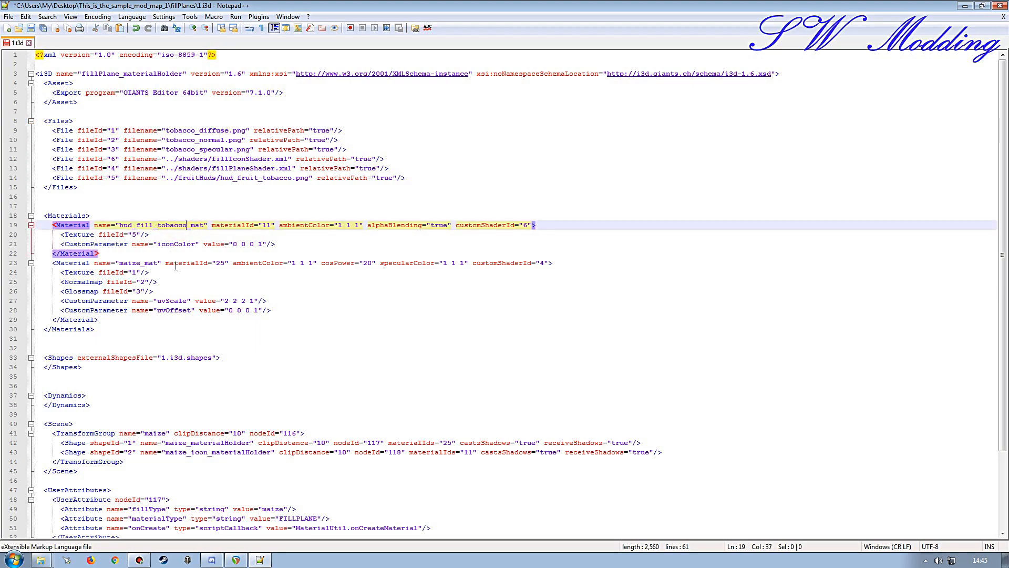
drag(140, 263, 119, 263)
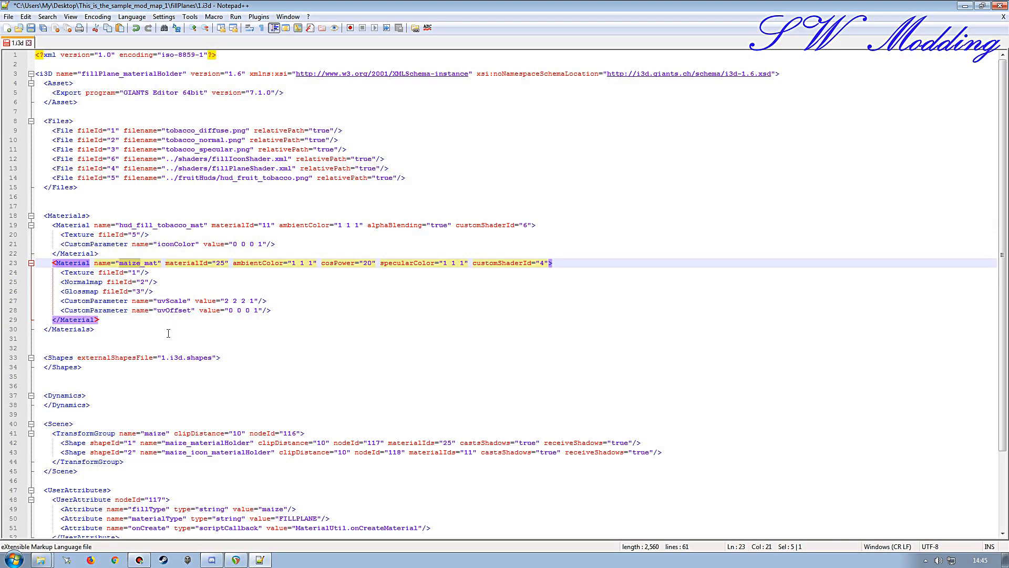
key(ctrl+v)
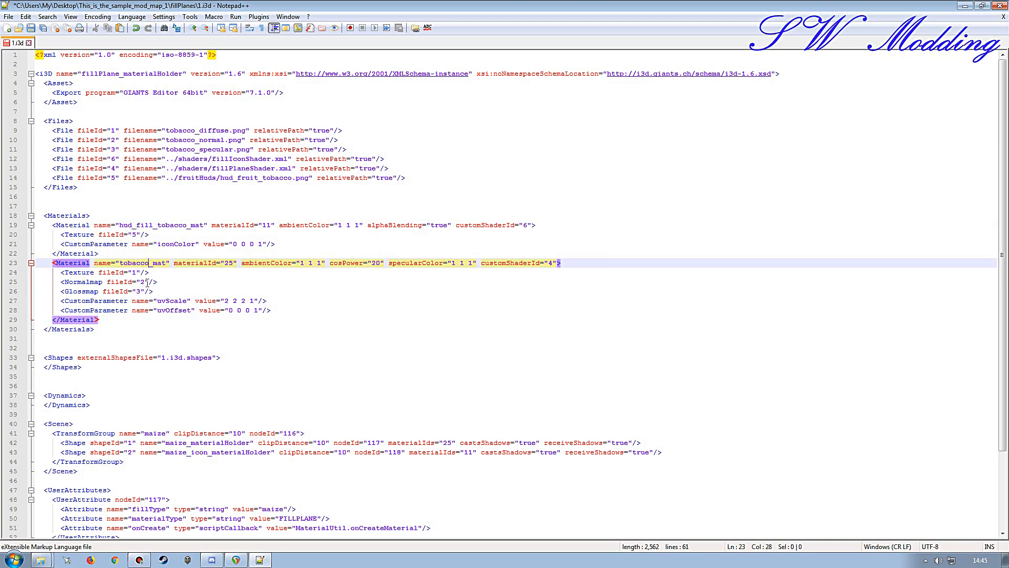
- Try changing the externalShapesFile reference to tobacco.i3d.shapes
click(163, 357)
drag(163, 358, 167, 357)
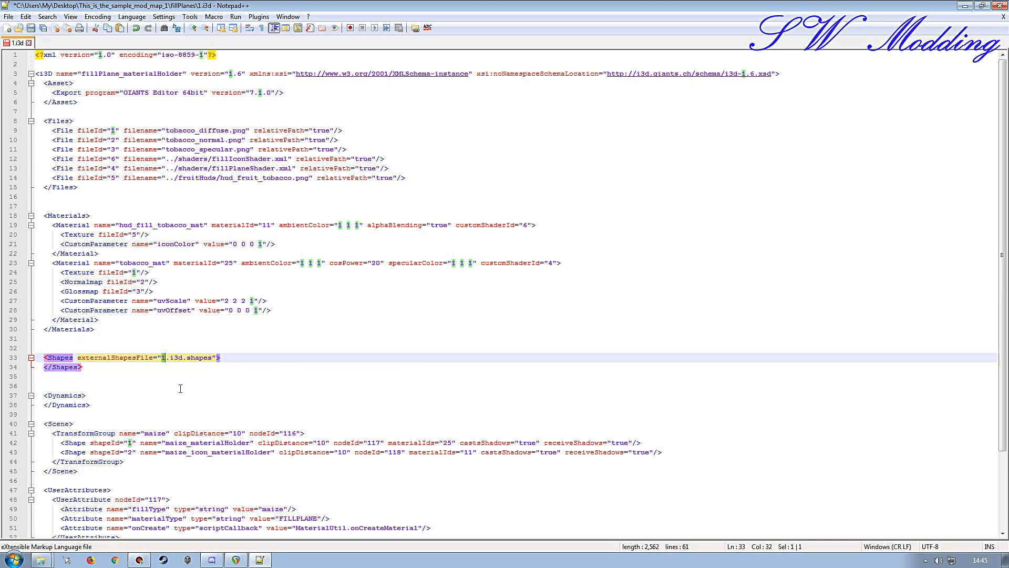
text(tobacco)
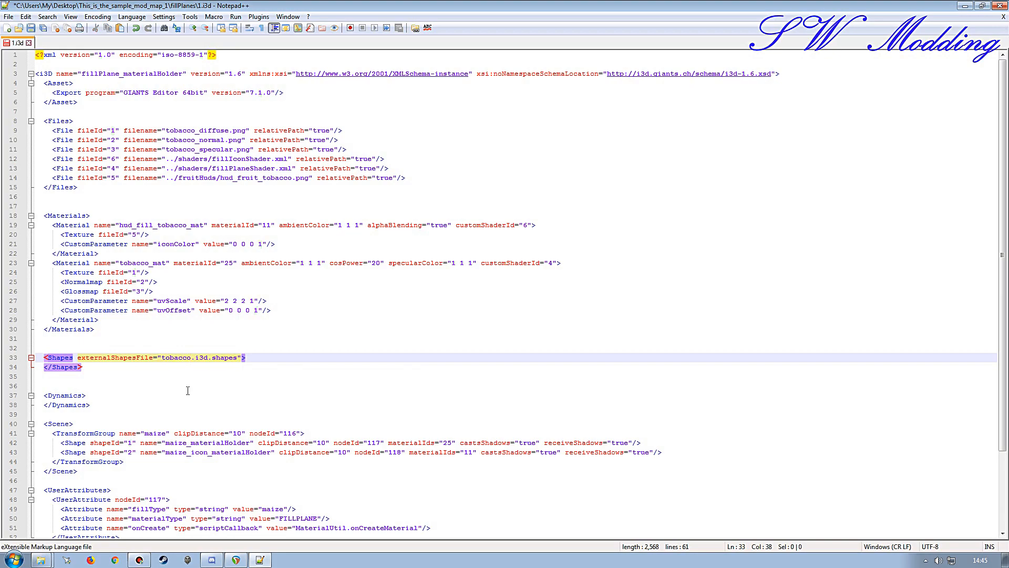
- Replace maize with tobacco in the TransformGroup name and in the fillType values of nodes 117 and 118
scroll(172, 390, down, 3)
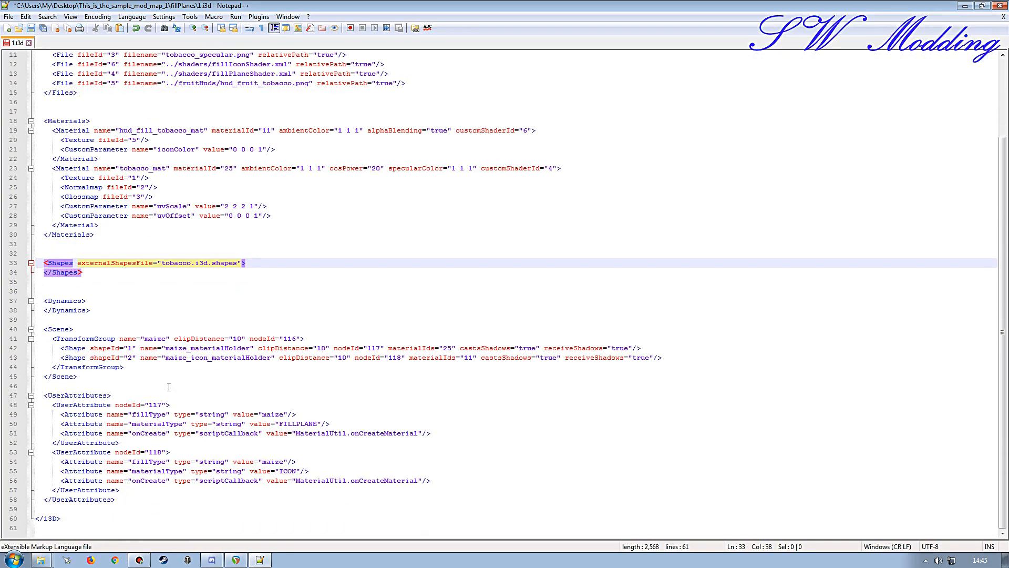
double_click(156, 339)
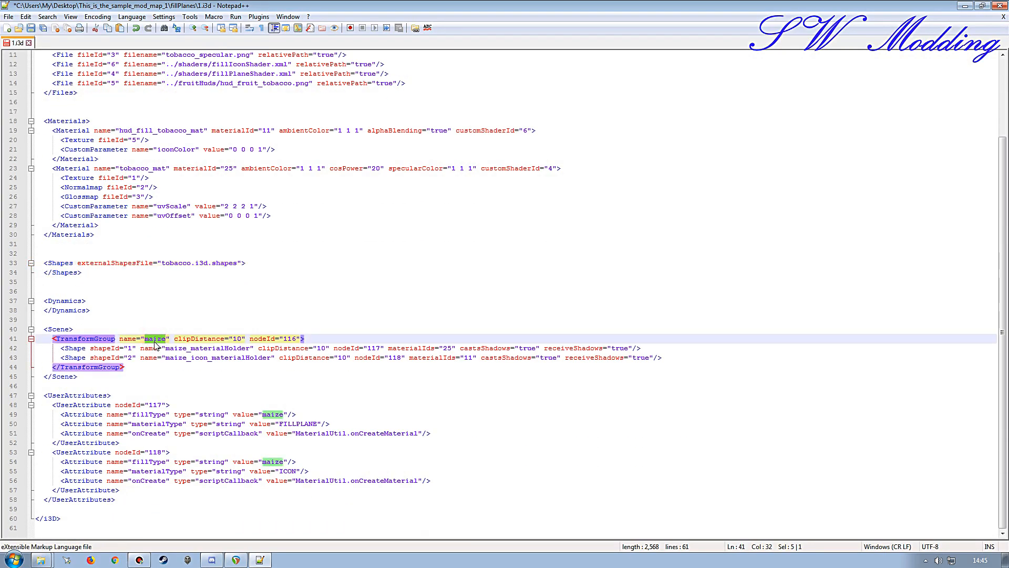
text(tobacco)
double_click(272, 414)
text(tobacco)
double_click(272, 462)
text(tobacco)
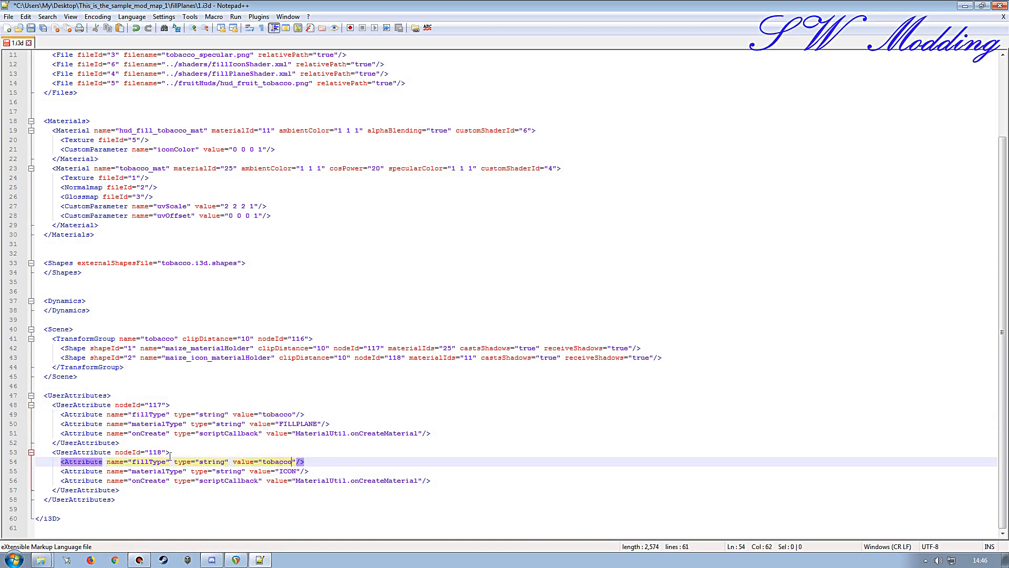
- Rename the two shapes in the Scene section to tobacco_materialHolder and tobacco_icon_materialHolder
double_click(179, 348)
text(tobacco)
drag(187, 358, 166, 358)
text(tobacco)
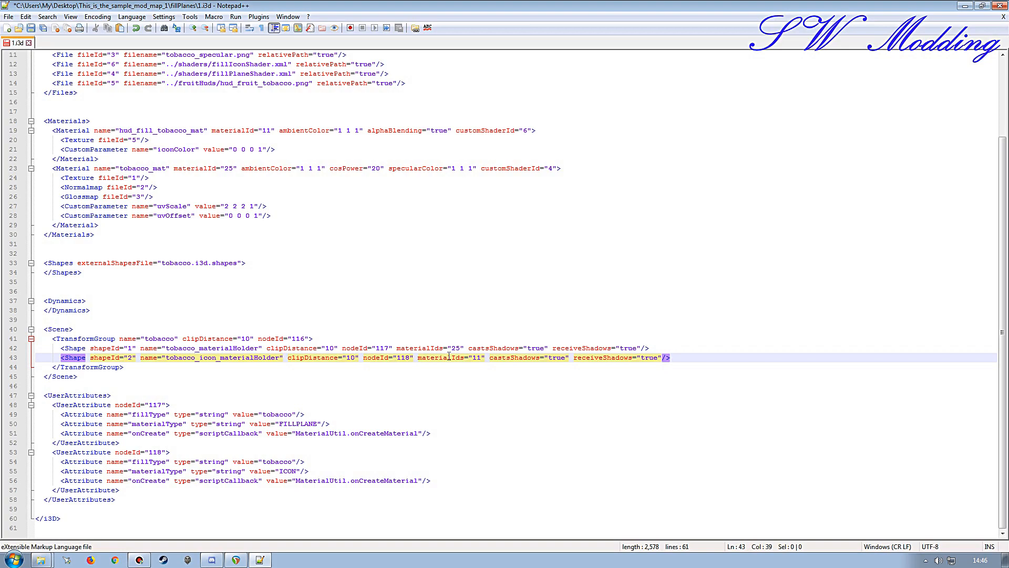
- Set the externalShapesFile reference back to 1.i3d.shapes
scroll(172, 448, up, 4)
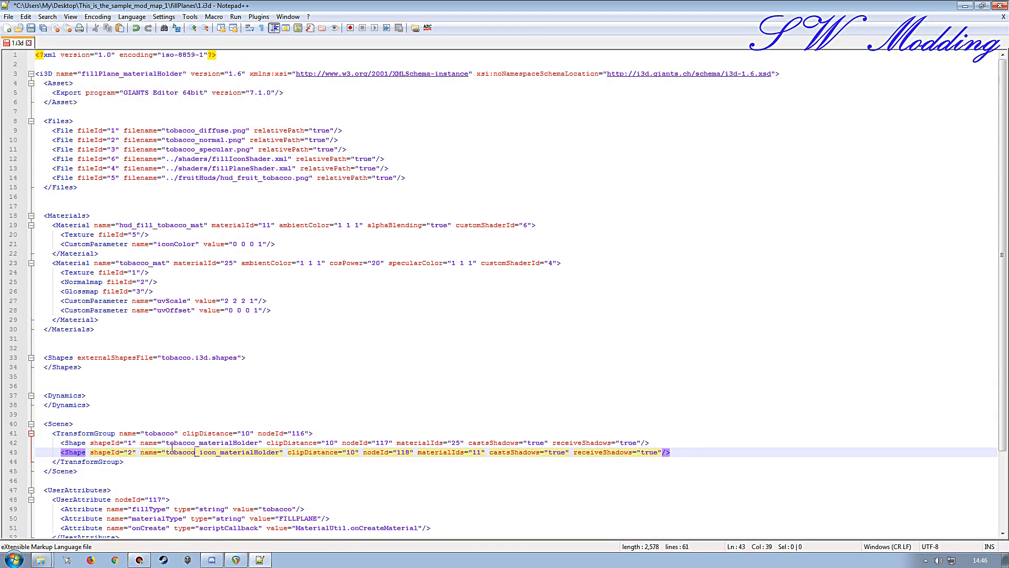
double_click(176, 358)
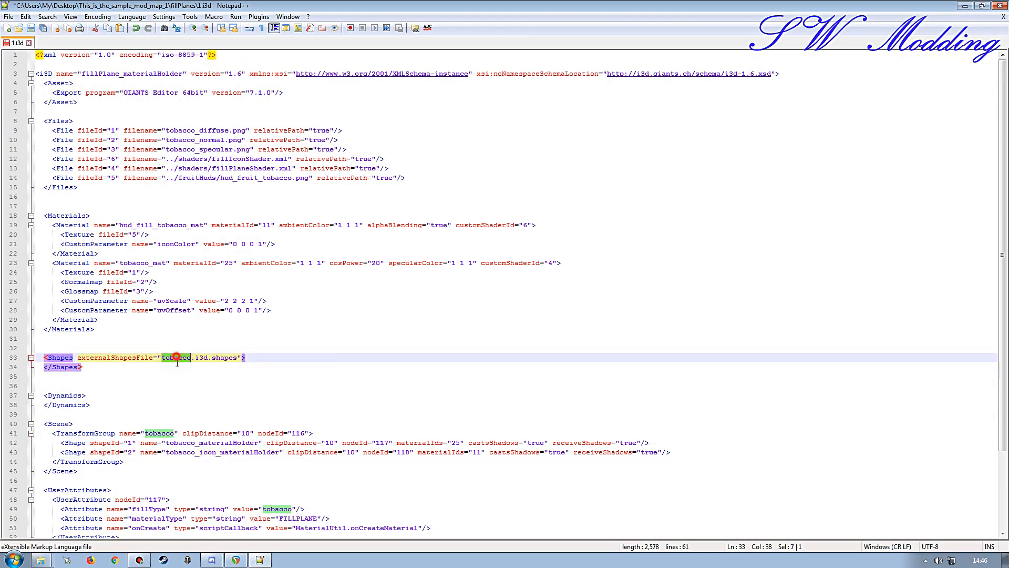
text(1)
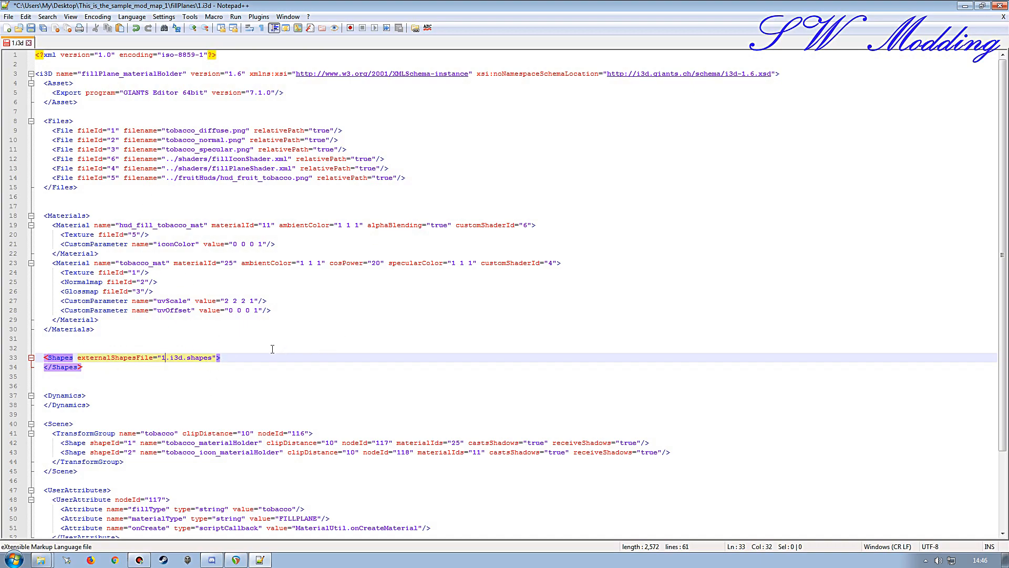
- Review the edited entries, save 1.i3d and close the text editor
scroll(205, 397, down, 4)
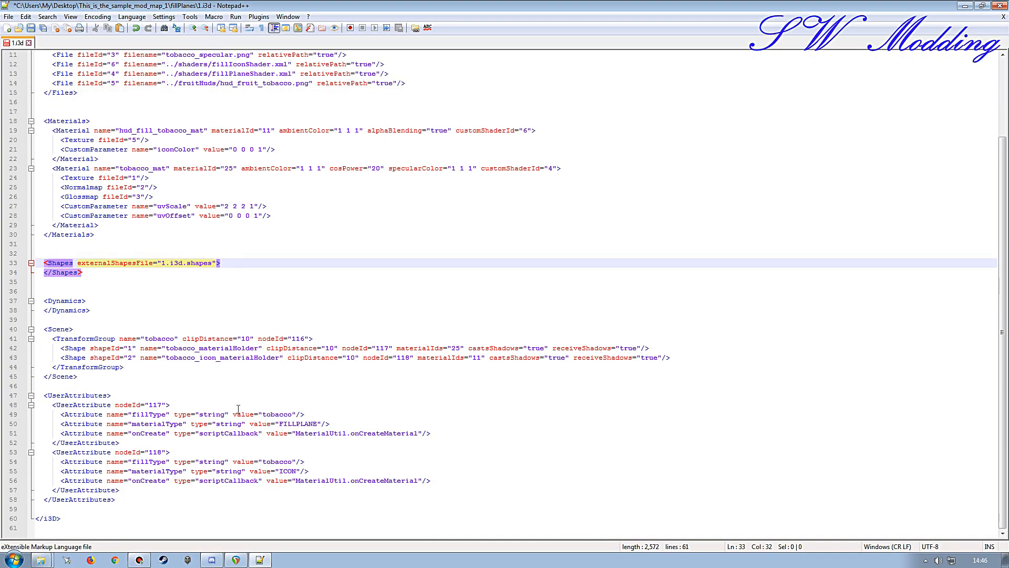
scroll(226, 441, up, 4)
click(31, 28)
click(1000, 5)
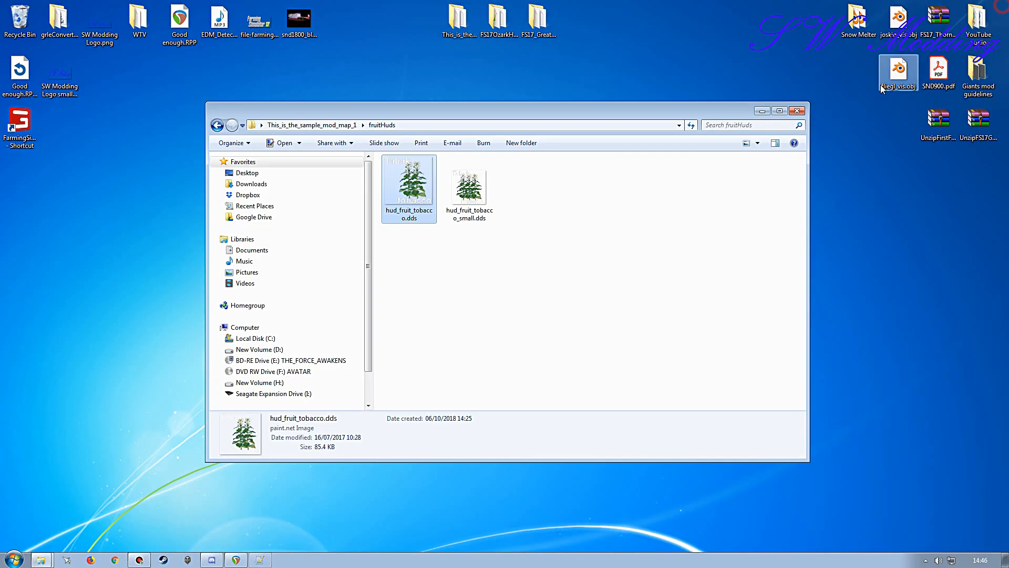
- Open 1.i3d from the sample map's fillPlanes folder in GIANTS Editor
key(BackSpace)
click(412, 185)
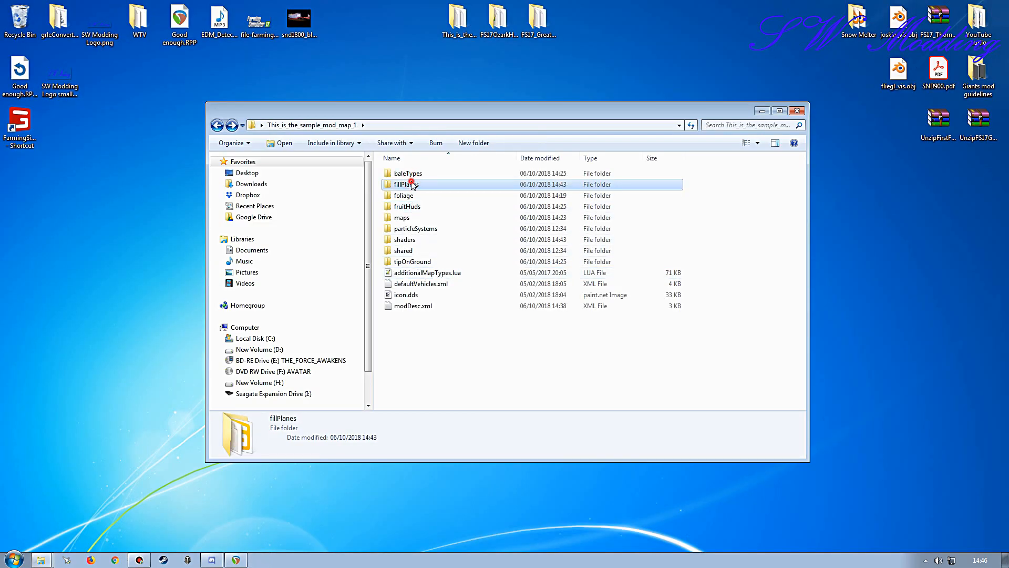
double_click(413, 185)
double_click(415, 198)
click(510, 342)
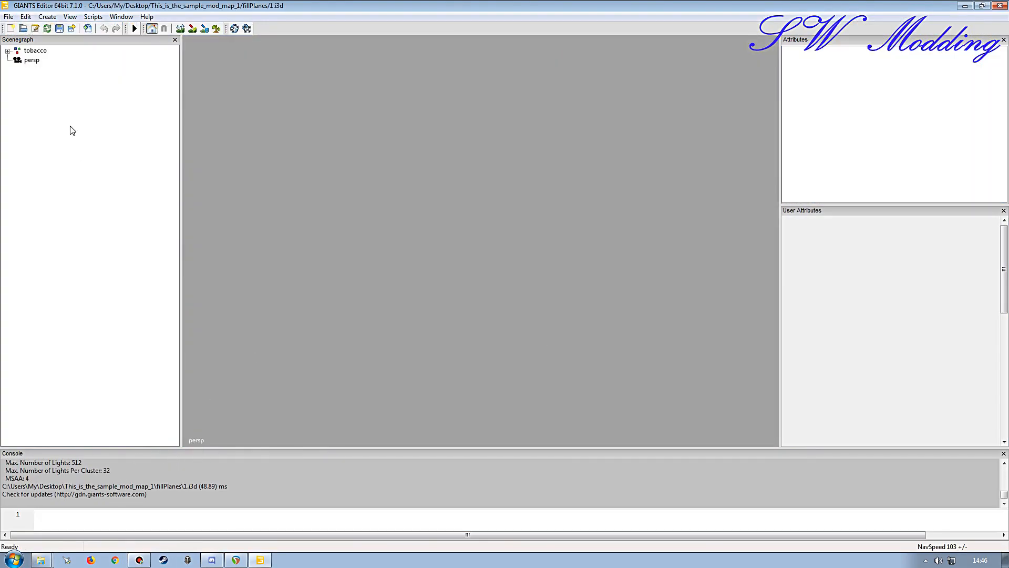
- Expand the tobacco group and check the user attributes of tobacco_materialHolder and tobacco_icon_materialHolder
click(37, 51)
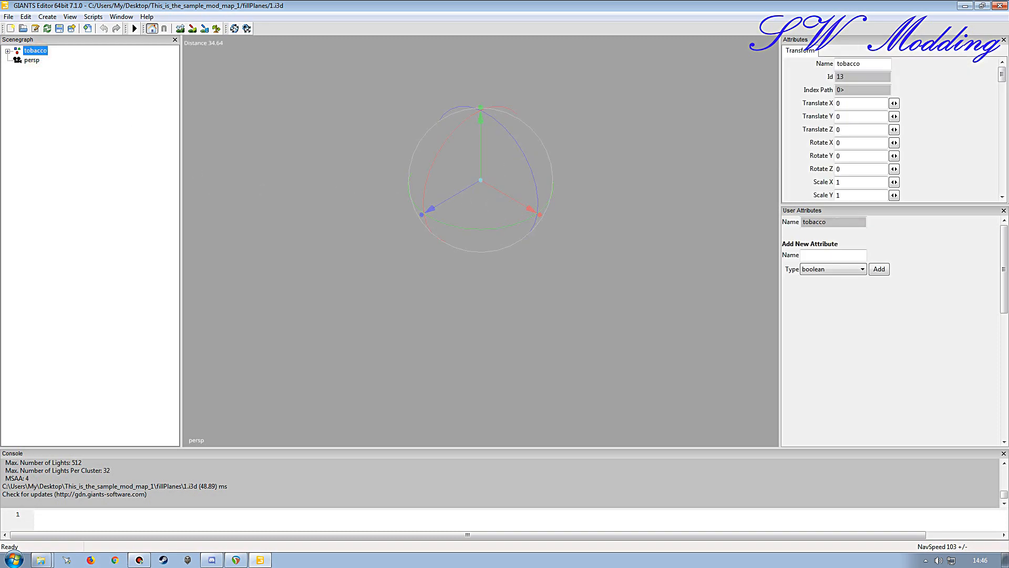
click(7, 51)
click(56, 59)
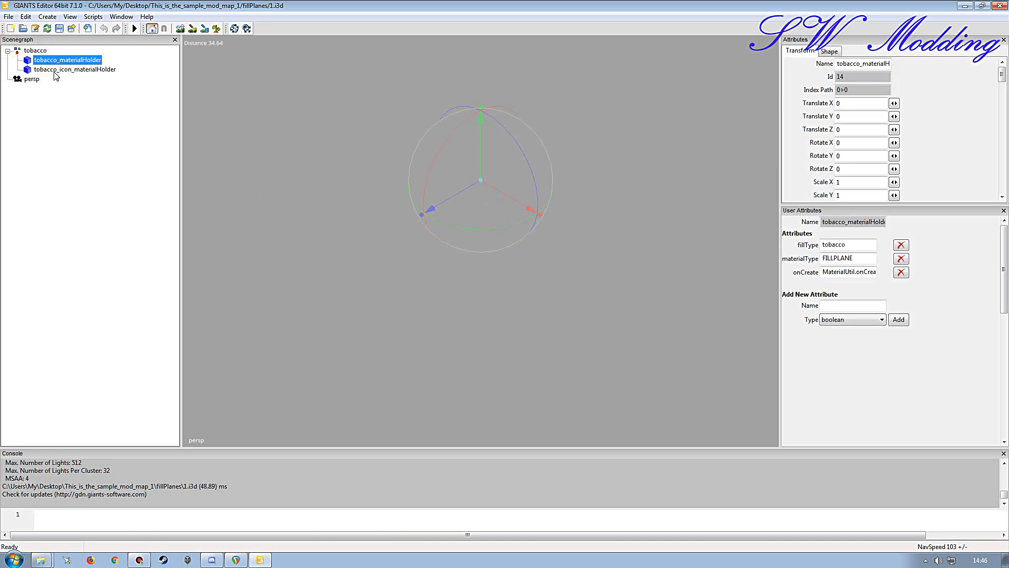
click(55, 70)
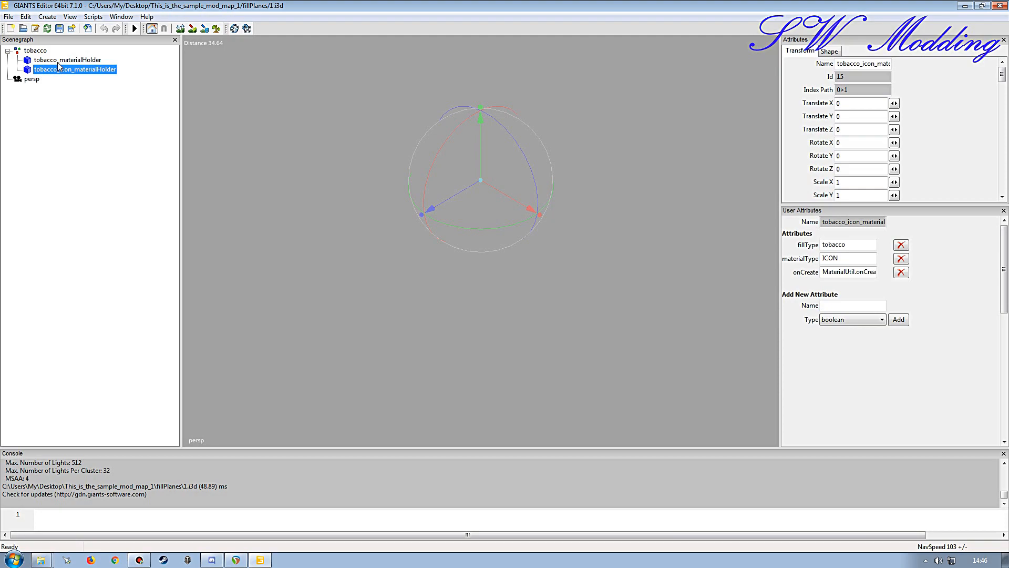
click(58, 61)
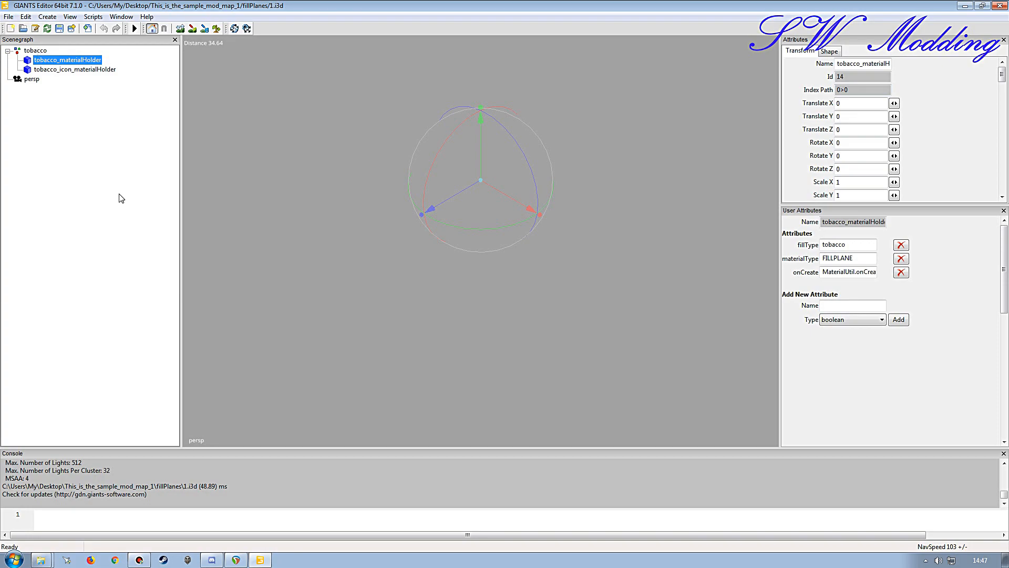
- Save the scene as fillPlanes_materialHolder in the fillPlanes folder and close GIANTS Editor
click(8, 17)
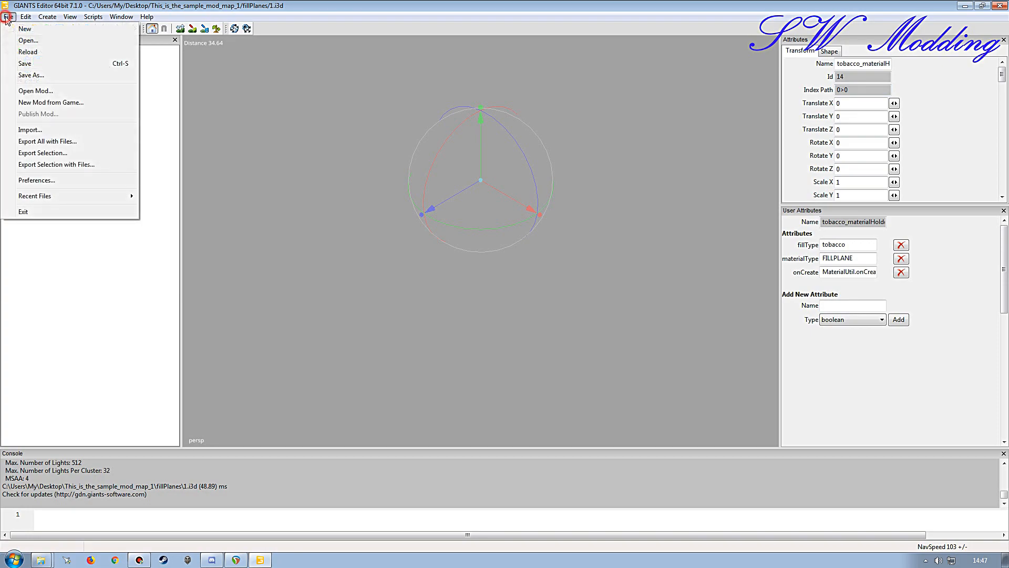
click(63, 75)
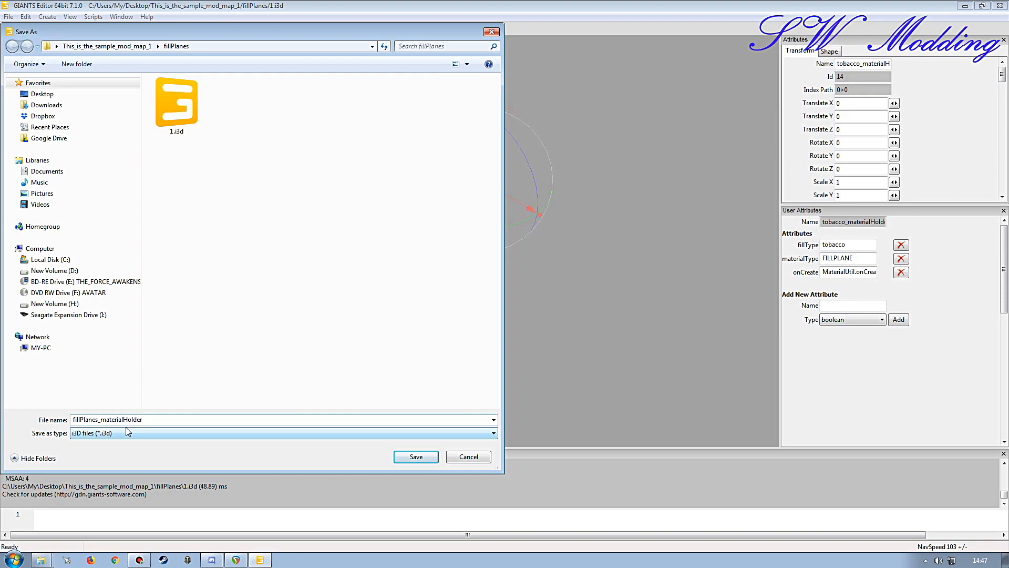
click(423, 456)
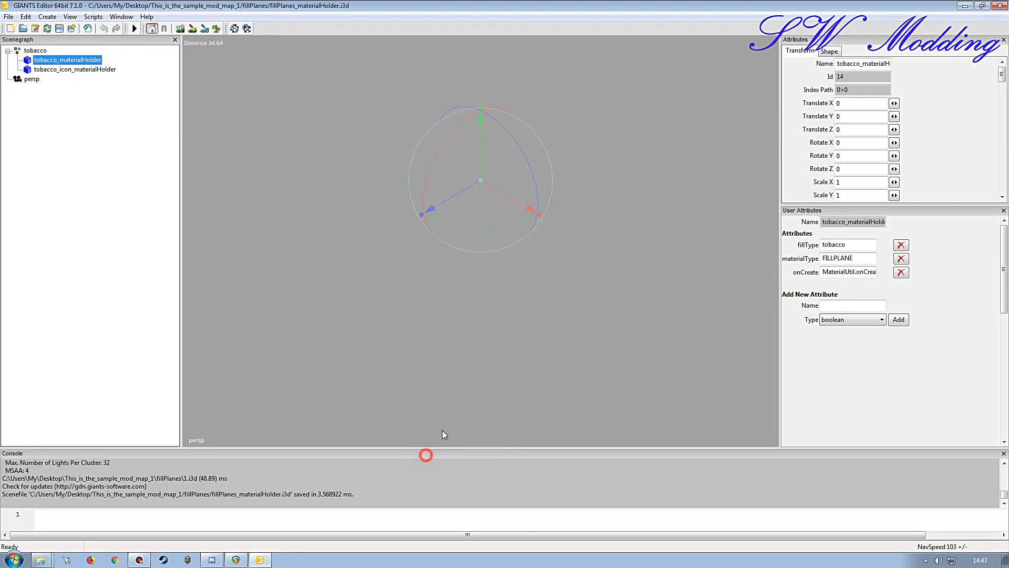
click(1000, 6)
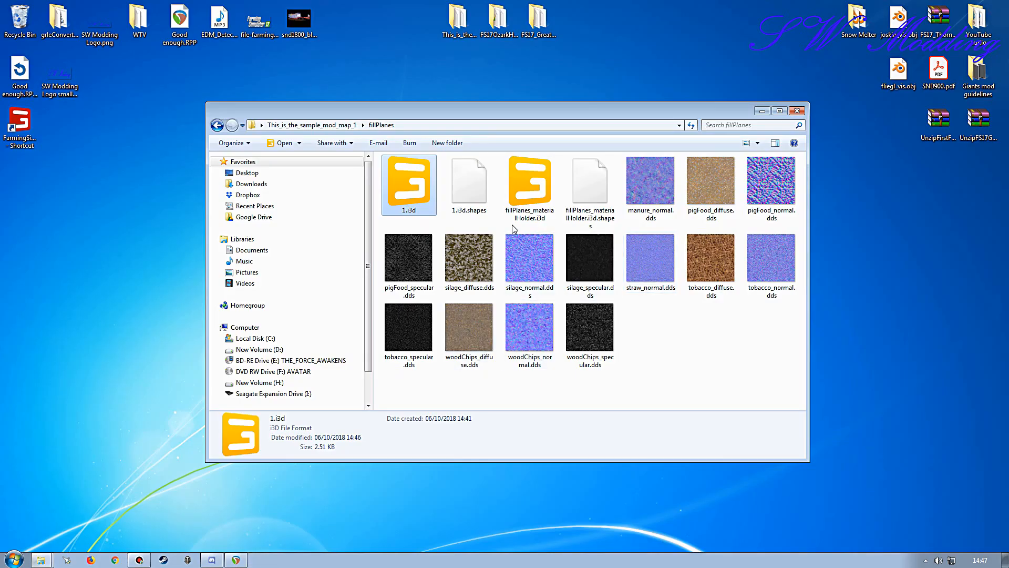
- Delete 1.i3d and 1.i3d.shapes from the sample map's fillPlanes folder
ctrl+click(462, 191)
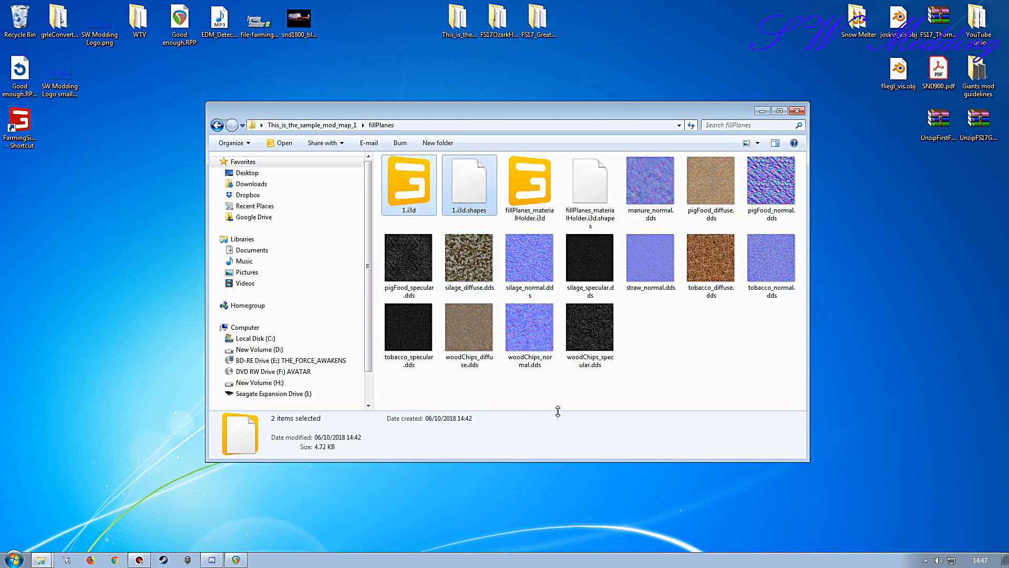
key(Delete)
click(554, 290)
- Check the file paths and entries of fillPlanes_materialHolder.i3d in Notepad++ and close the text editor
click(412, 192)
right_click(412, 191)
click(441, 234)
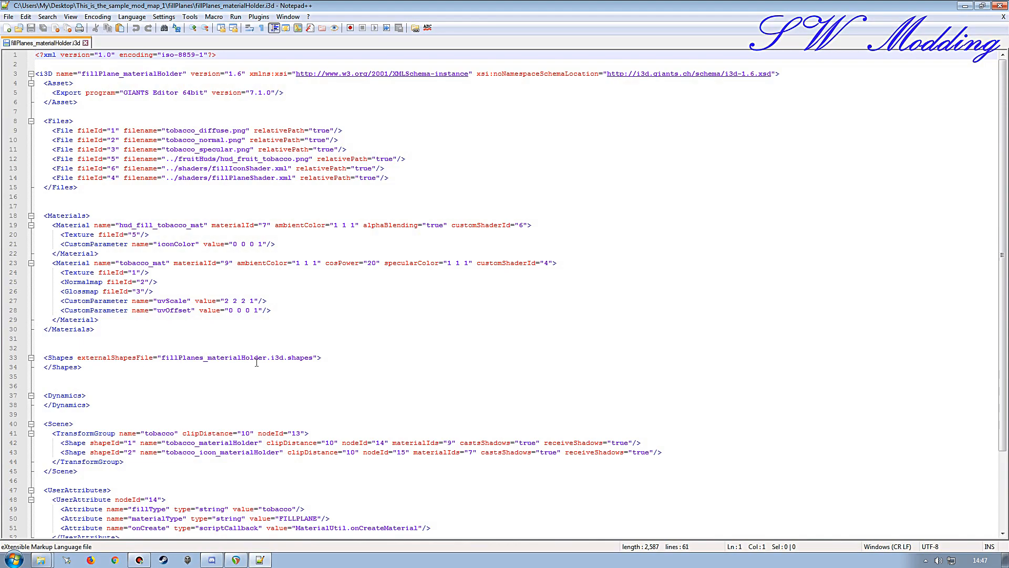
click(1003, 16)
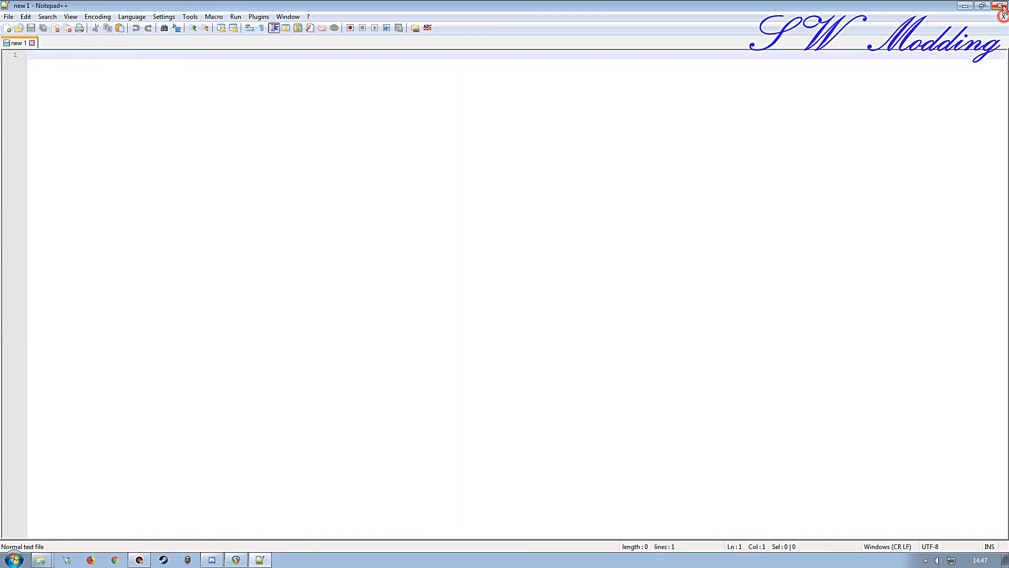
click(999, 5)
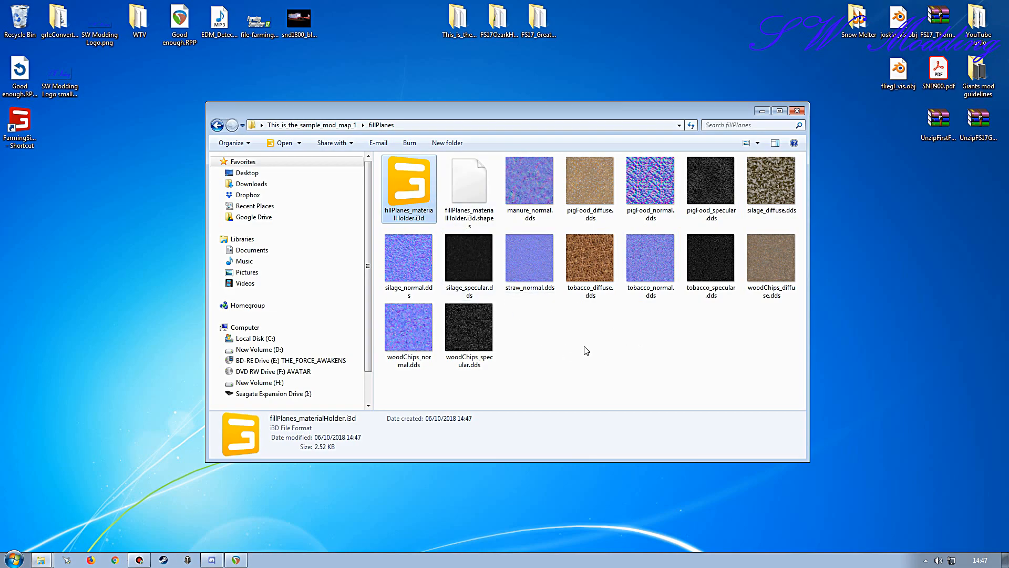
- Open cutterEffect_materialHolder.i3d from the game's data/particleSystems folder in GIANTS Editor
key(BackSpace)
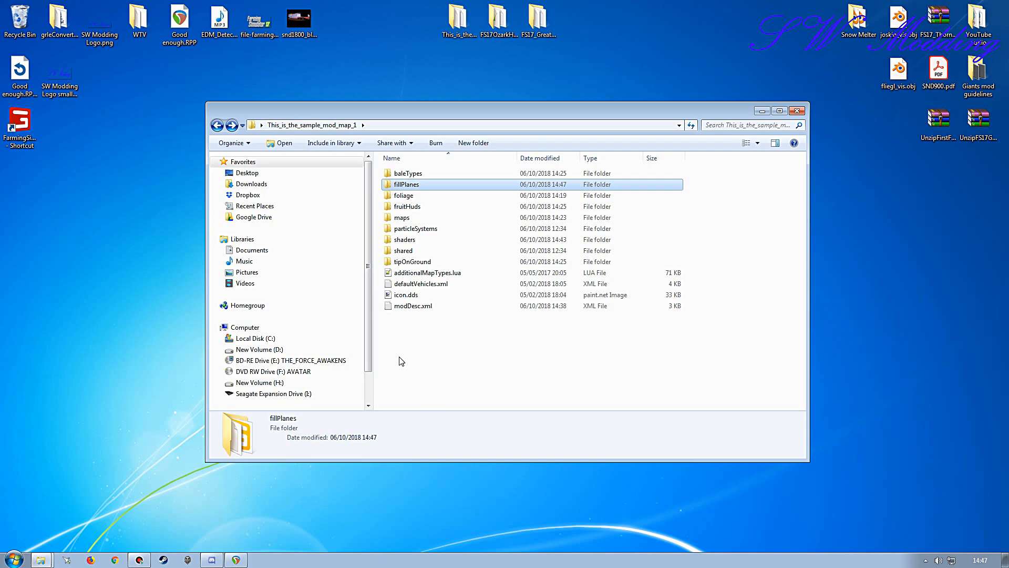
drag(453, 115, 431, 100)
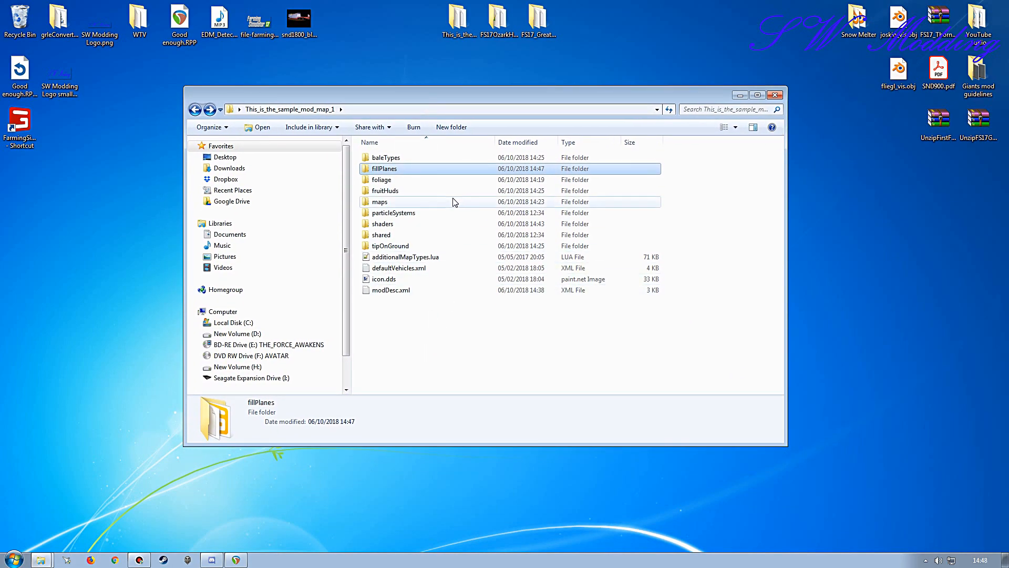
click(40, 559)
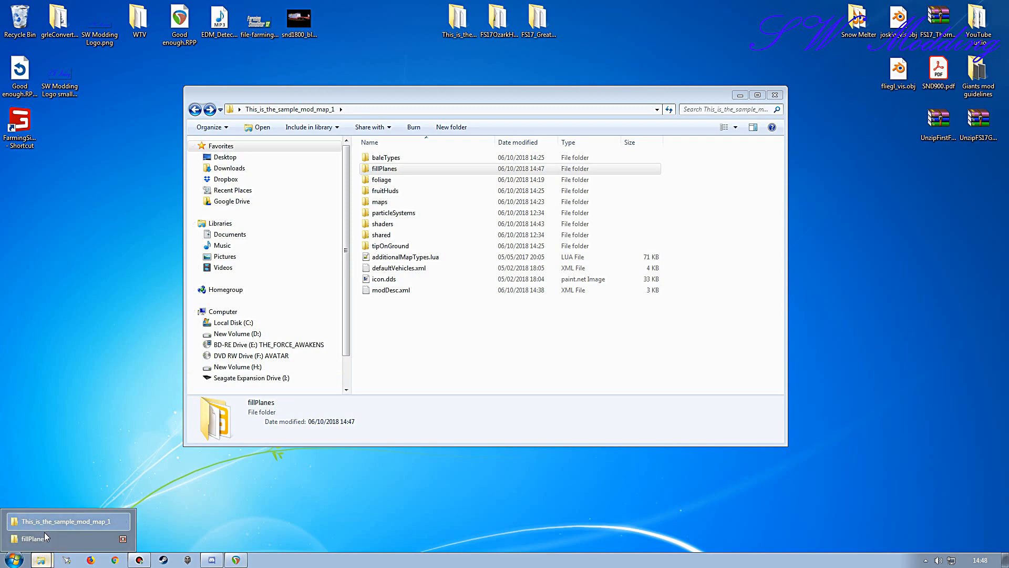
click(44, 537)
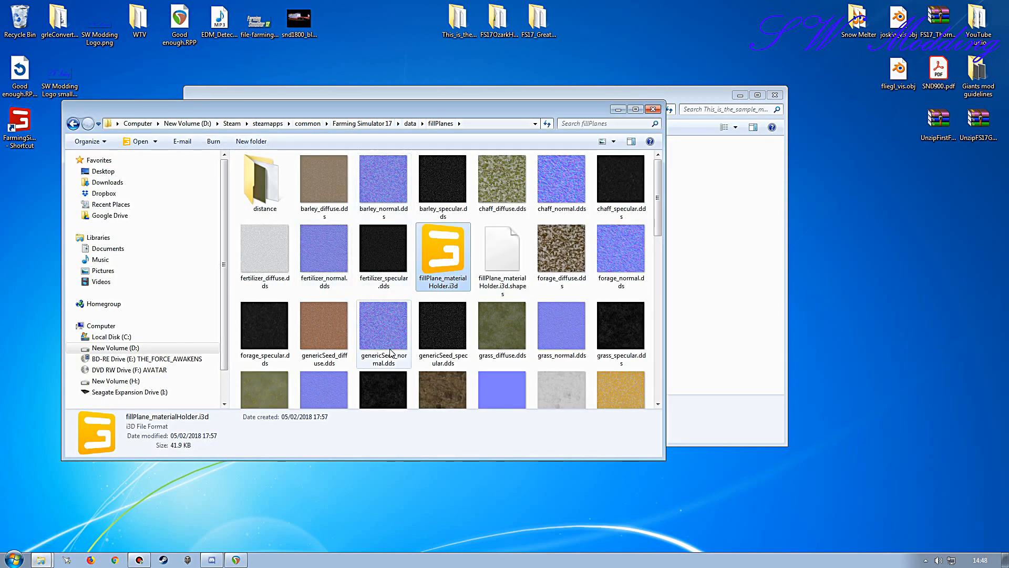
key(BackSpace)
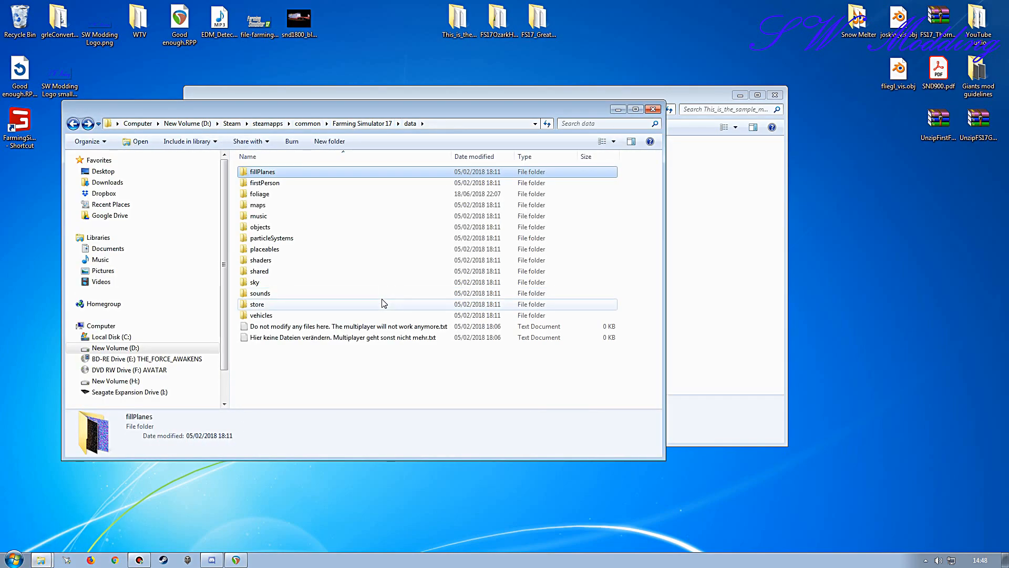
double_click(290, 239)
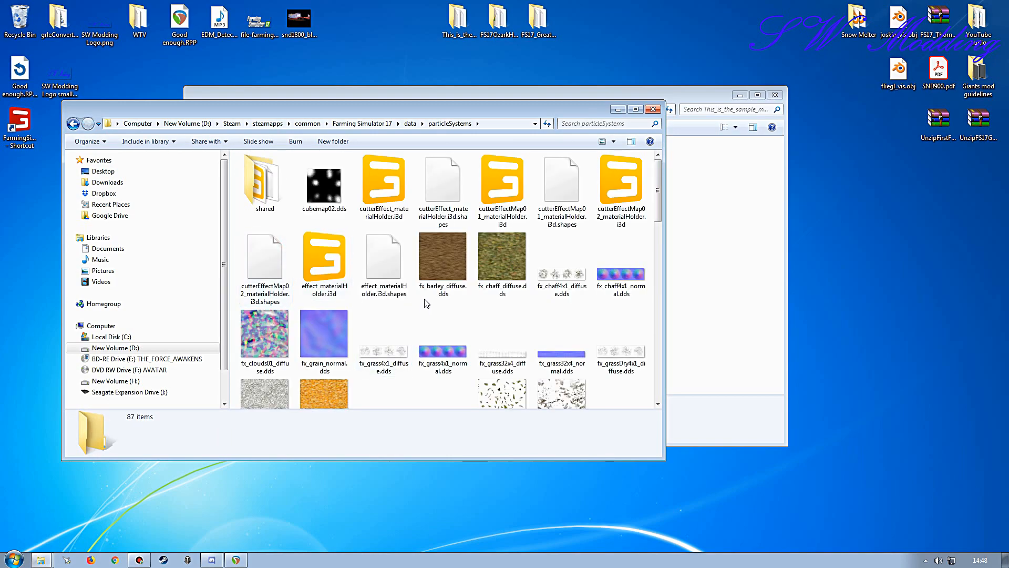
click(380, 194)
double_click(380, 194)
click(509, 341)
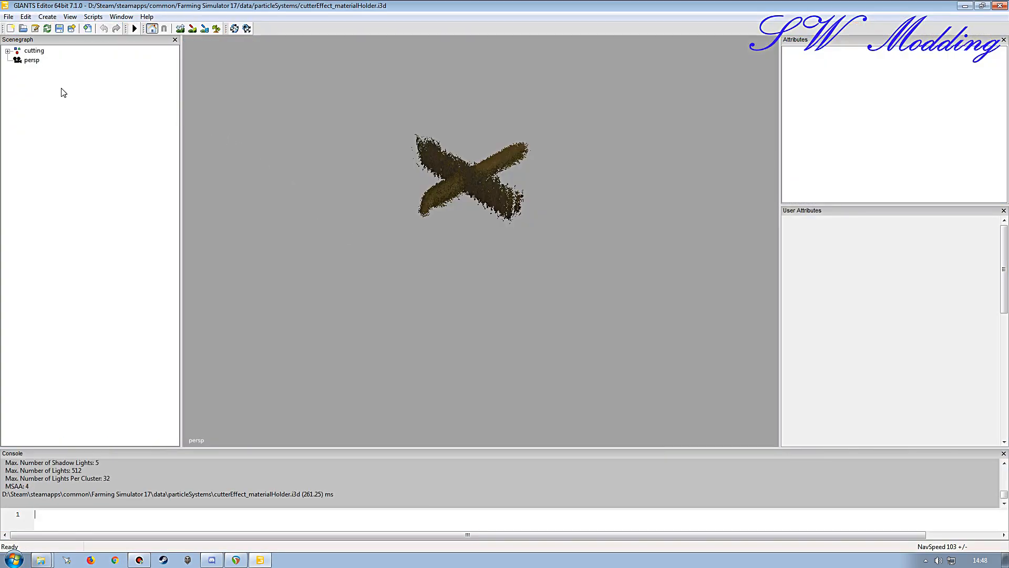
- Expand the cutting and shader groups and compare the maizeThreshing, maizeForage, maizeForage_stage3 and sunflowers effects
click(8, 50)
click(18, 60)
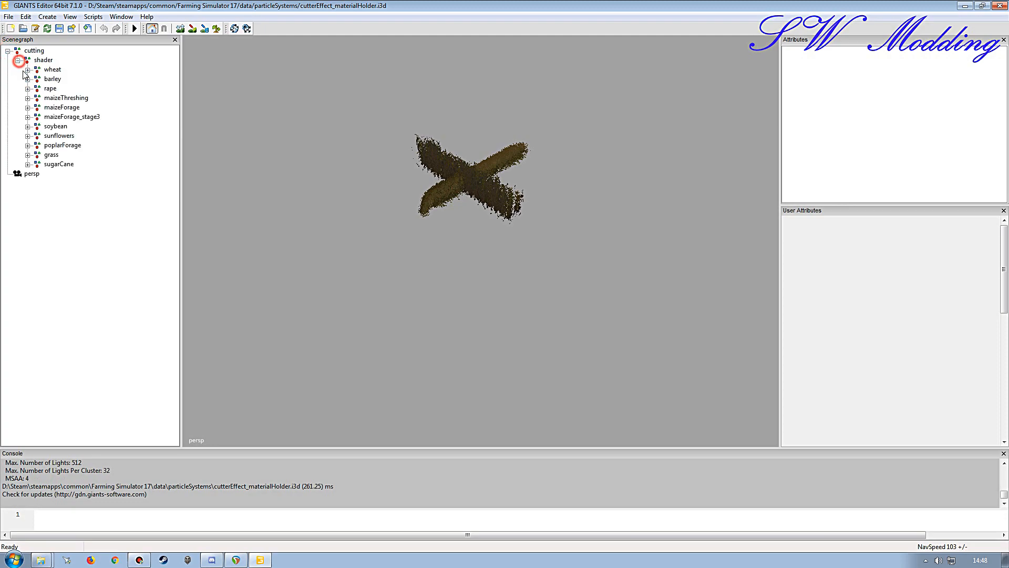
click(64, 98)
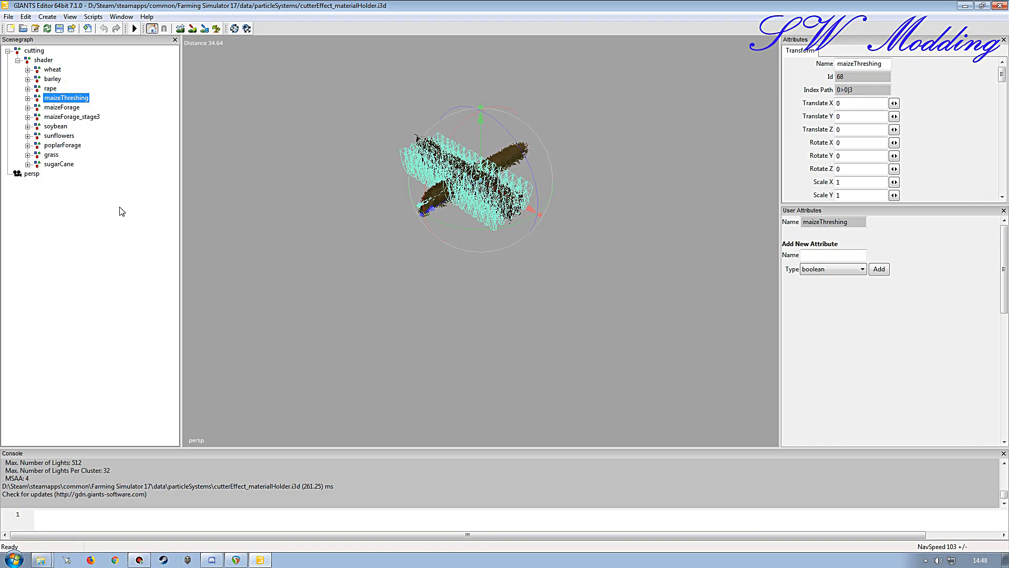
click(58, 136)
click(27, 136)
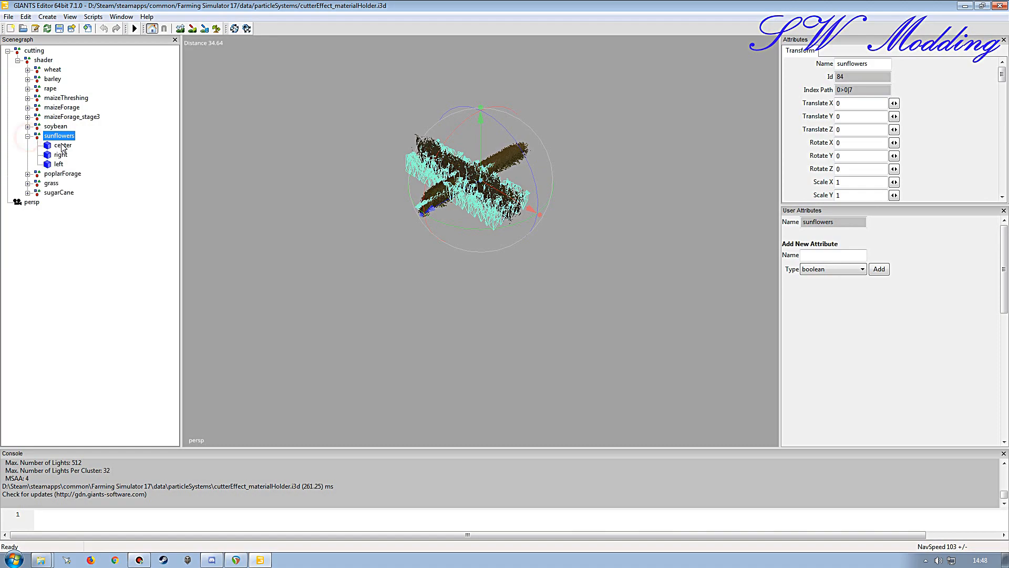
click(28, 136)
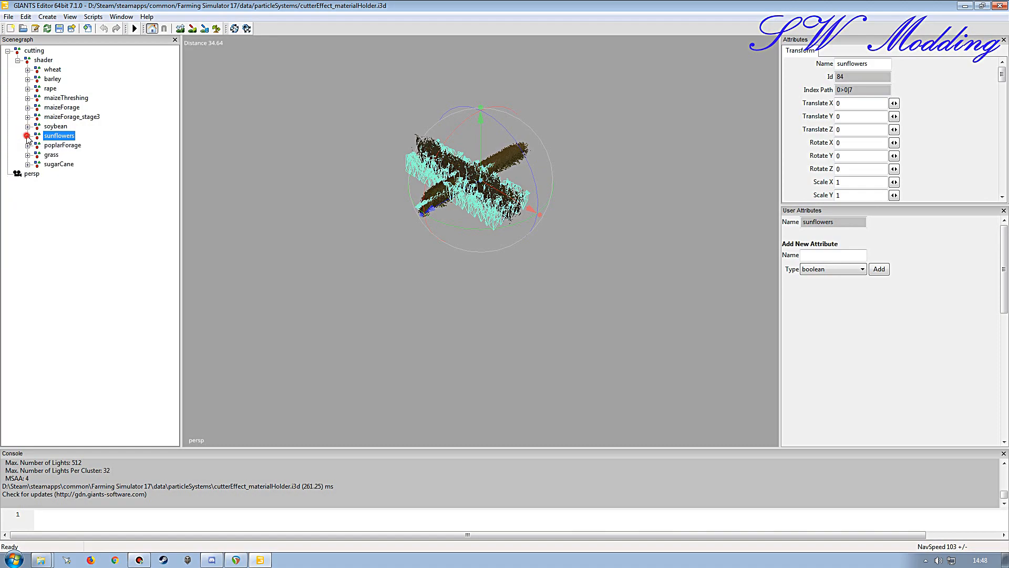
click(62, 107)
click(71, 117)
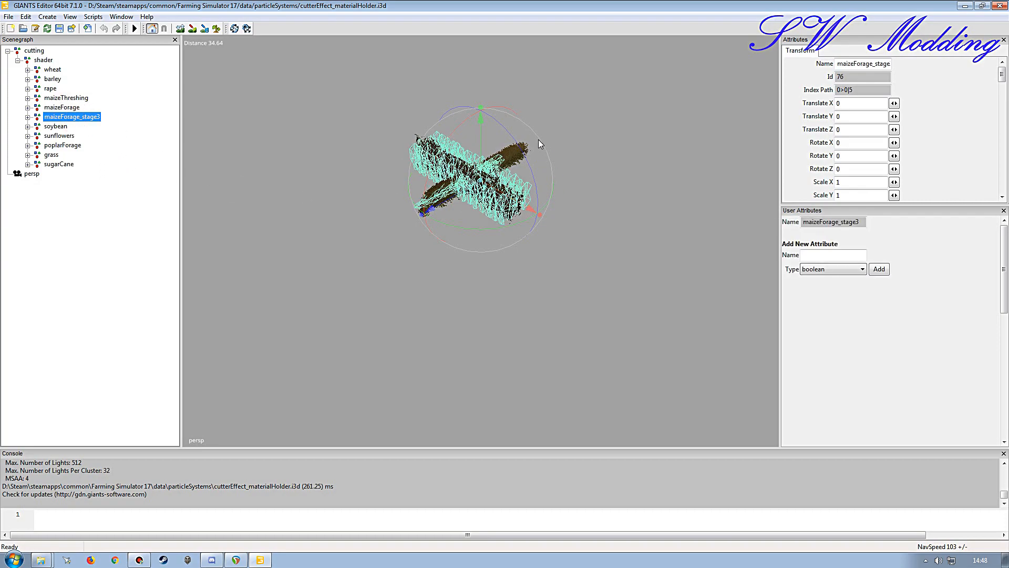
click(77, 98)
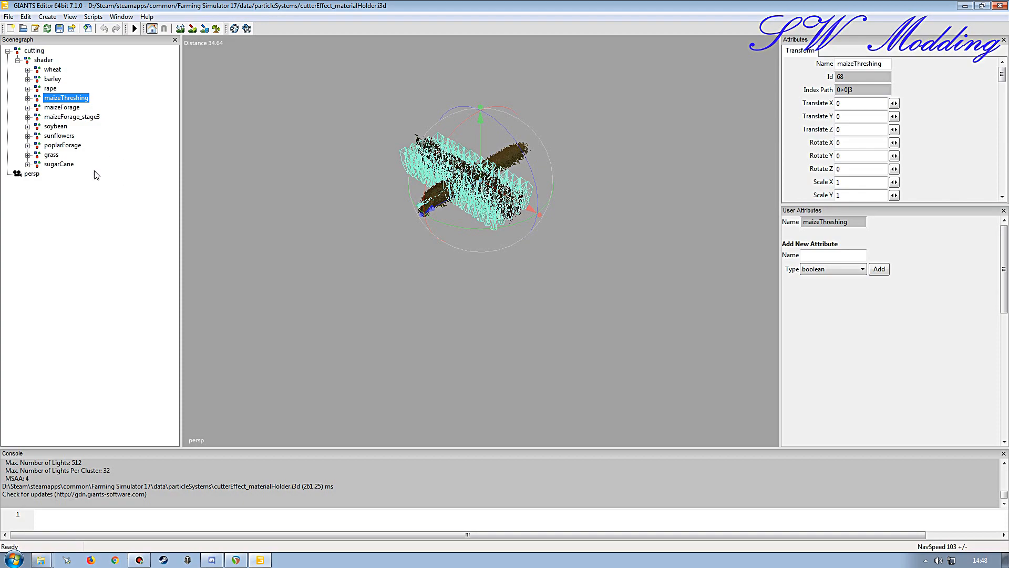
click(67, 136)
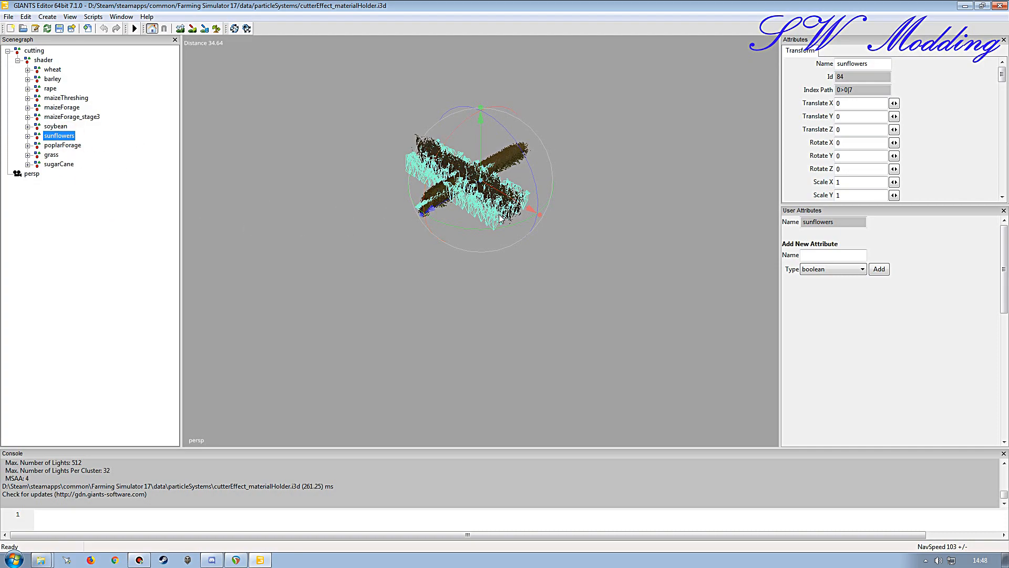
- Start exporting the maizeThreshing group with its files and create a folder named 1 on the Desktop for it
click(74, 99)
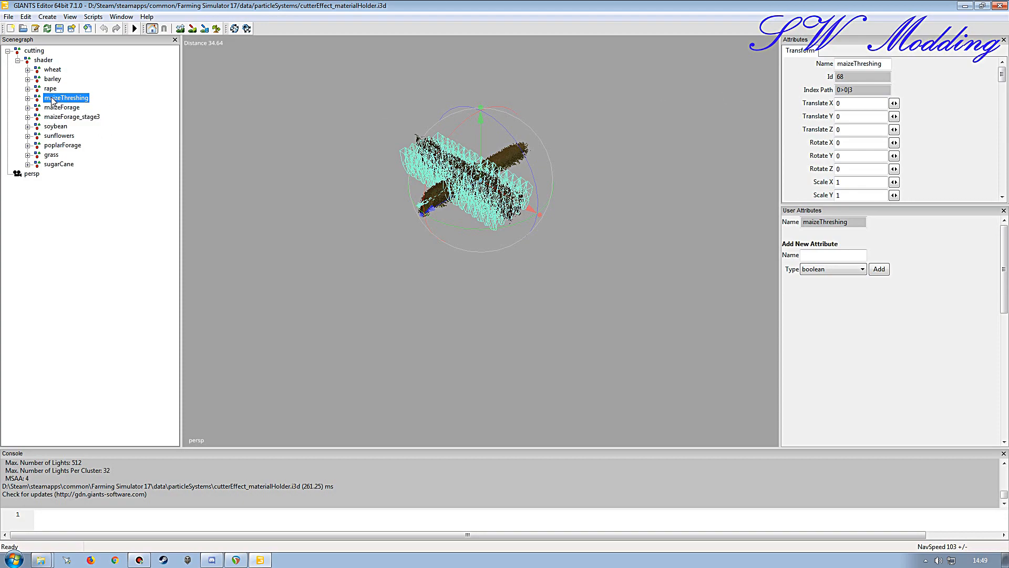
click(8, 16)
click(61, 164)
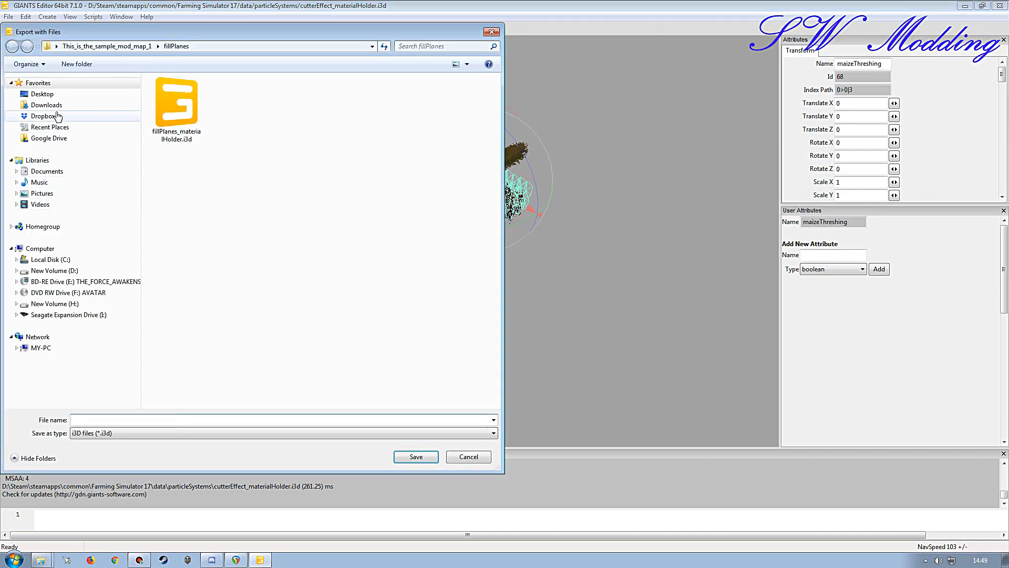
click(42, 94)
click(77, 63)
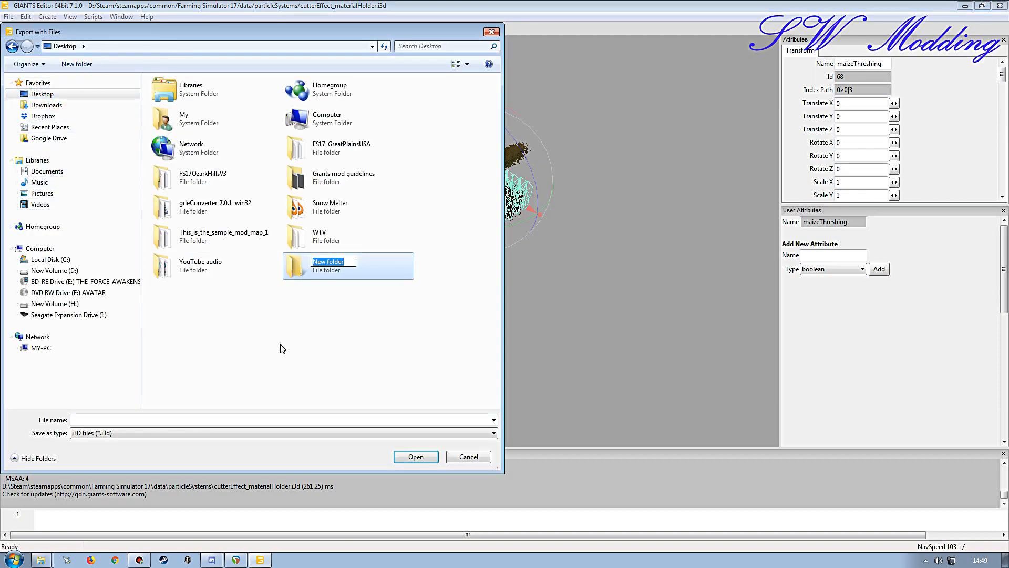
text(1)
click(416, 456)
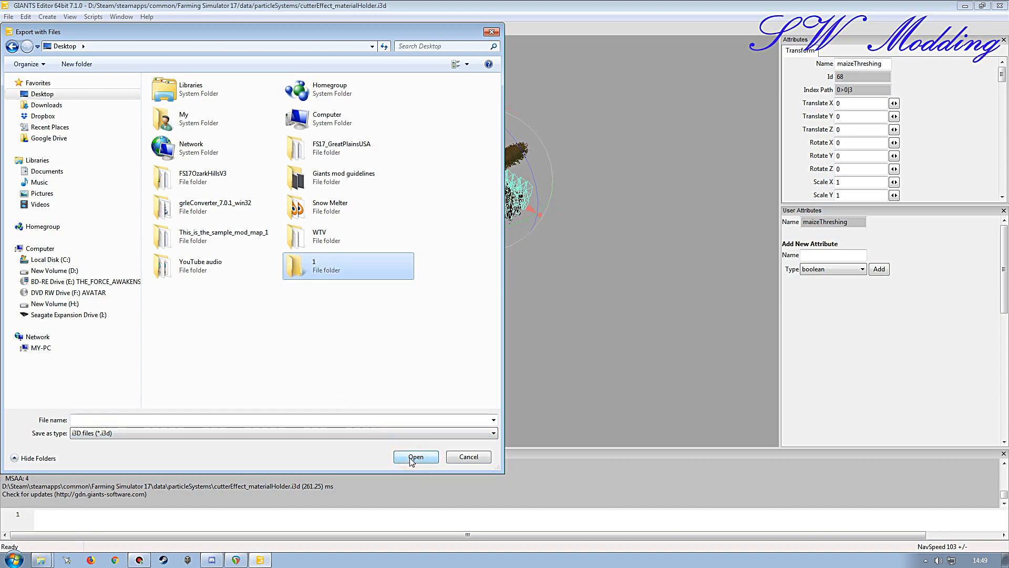
- Save the maizeThreshing export as 1 inside the new Desktop folder
click(403, 455)
click(365, 422)
text(1)
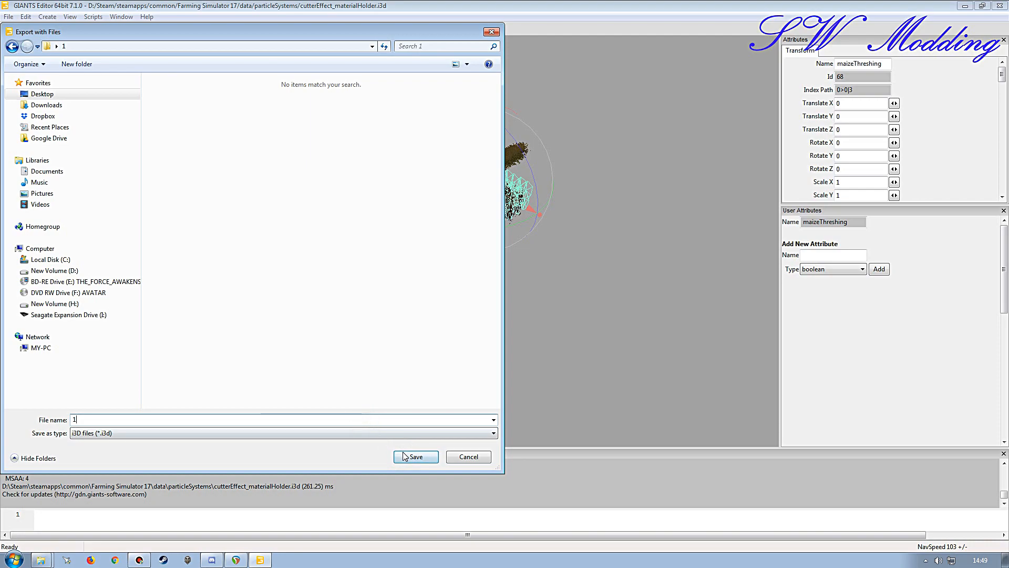
click(409, 457)
click(527, 279)
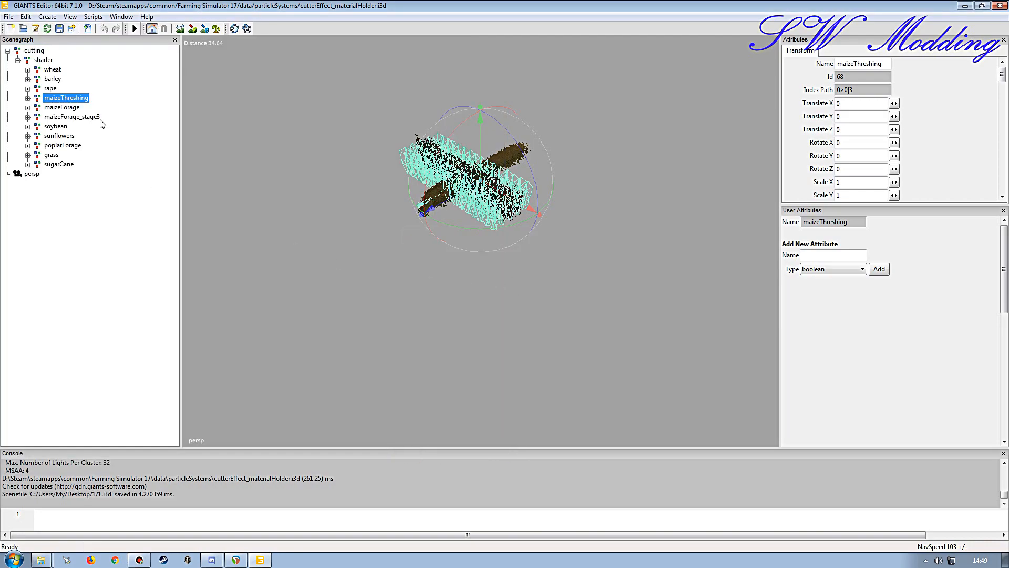
- Export the maizeForage group with its files as 2 into the Desktop folder 1
click(77, 107)
click(9, 16)
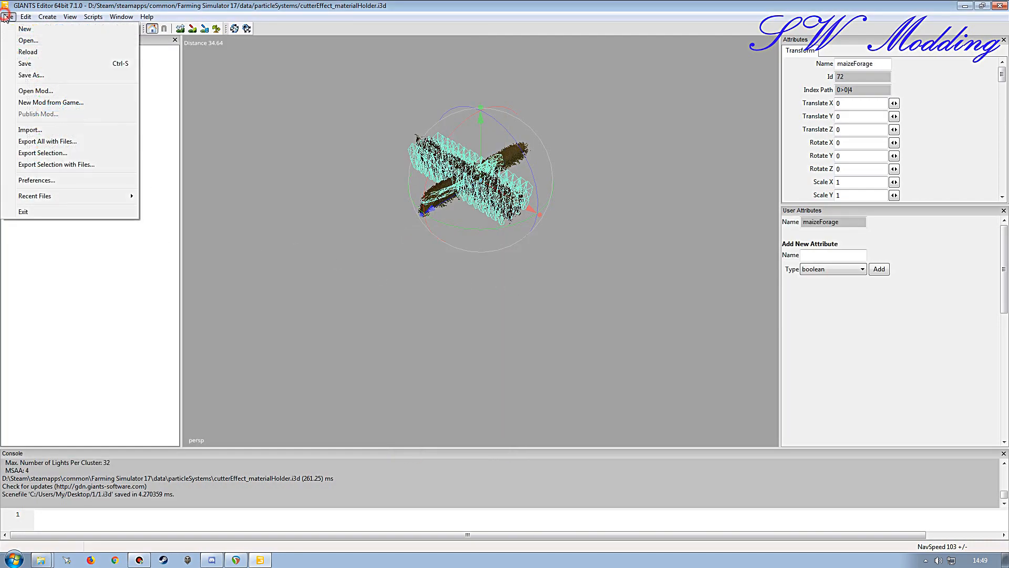
click(63, 162)
text(1)
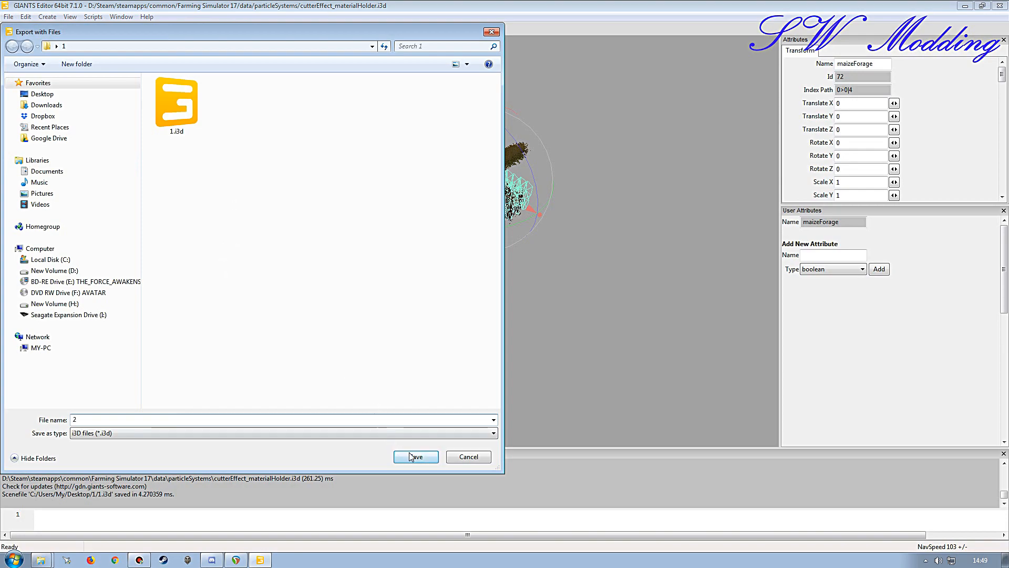
click(415, 456)
click(529, 277)
- Export the maizeForage_stage3 group with its files as 3 into the Desktop folder 1 and close GIANTS Editor
click(73, 117)
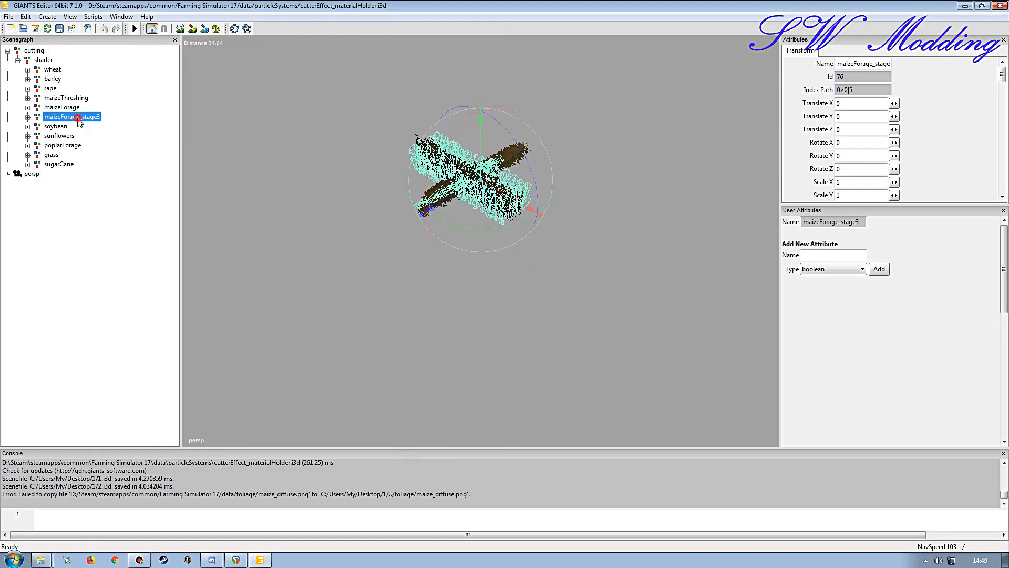
click(8, 16)
click(69, 163)
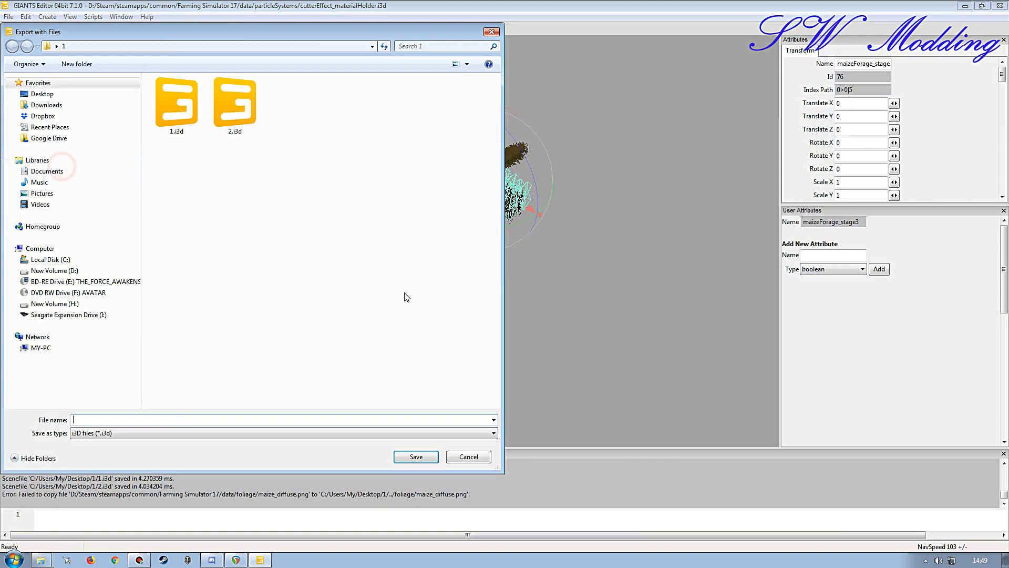
text(3)
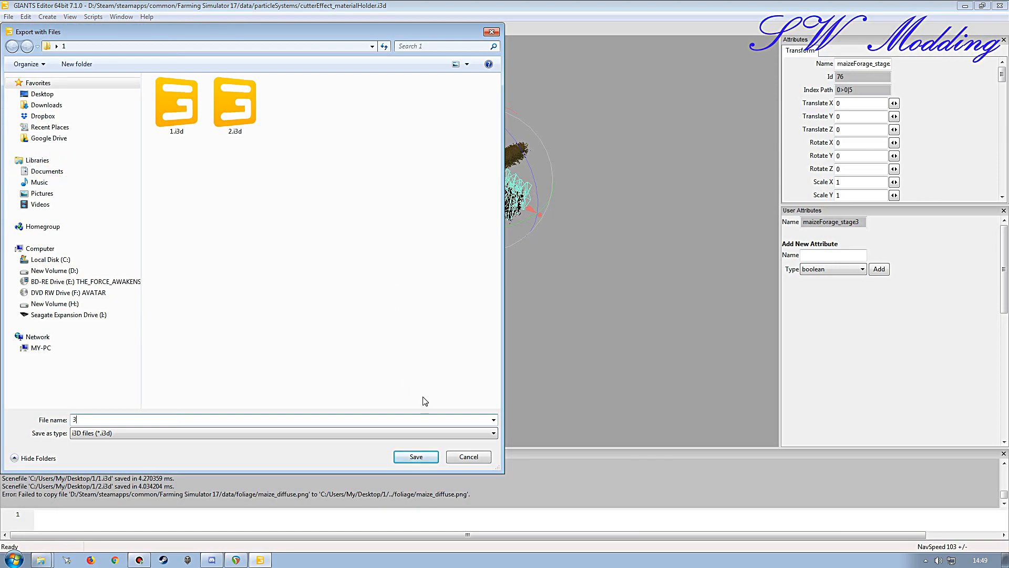
click(416, 456)
click(528, 276)
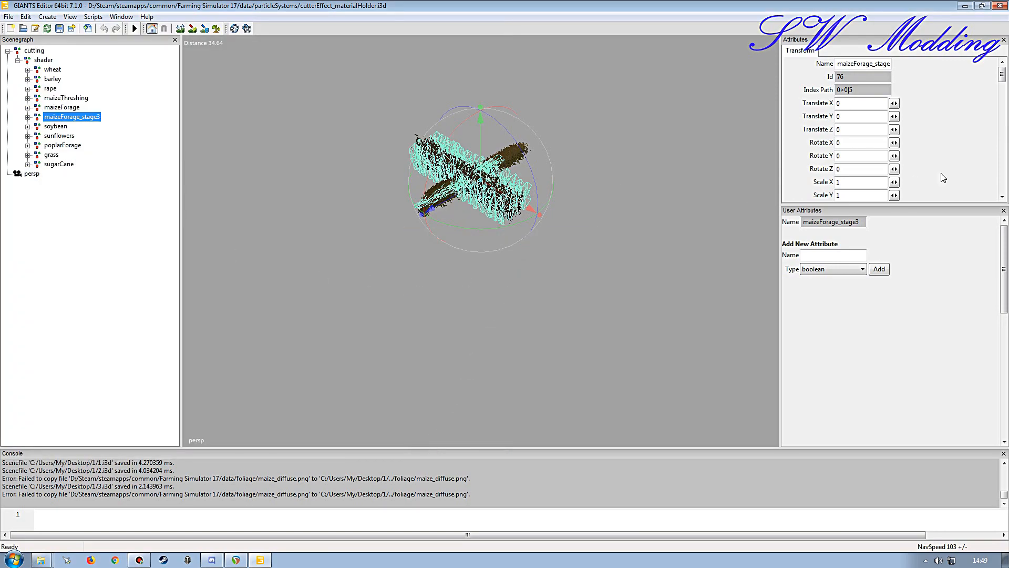
click(998, 6)
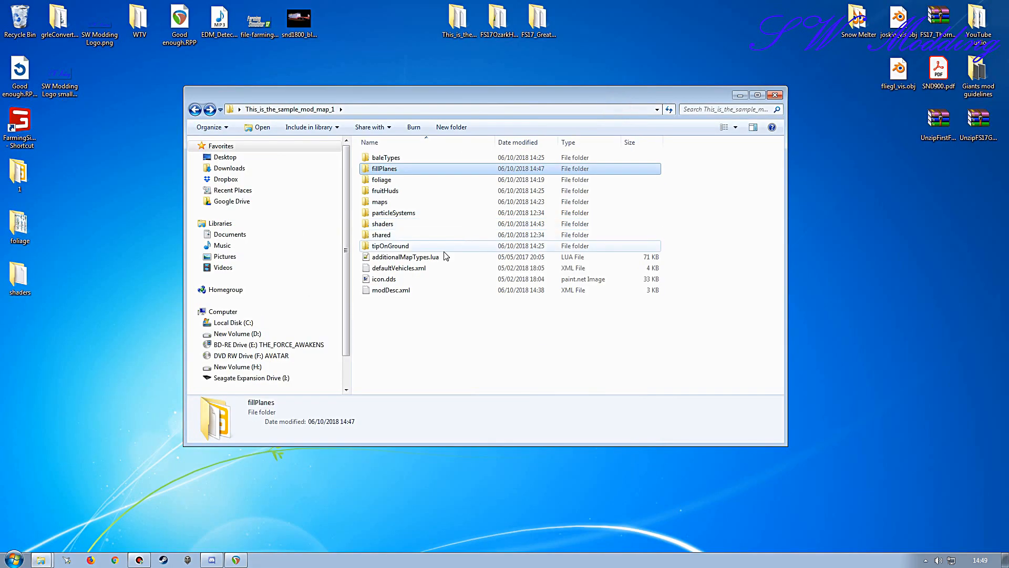
- Open 1.i3d from the Desktop folder 1 in Notepad++, review its files, materials and attributes, and close the text editor
drag(393, 95, 495, 79)
double_click(24, 175)
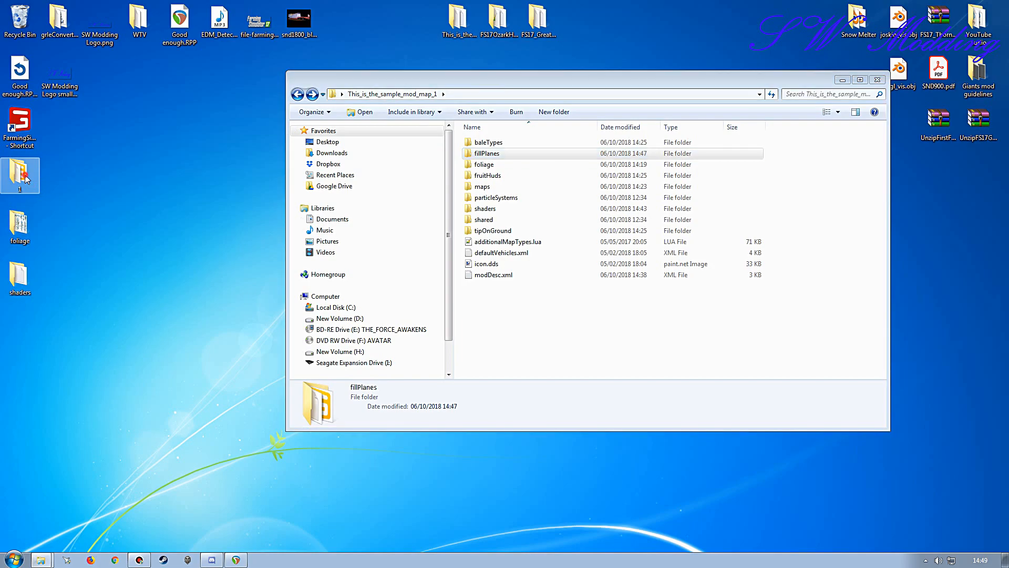
drag(604, 100, 441, 85)
right_click(340, 166)
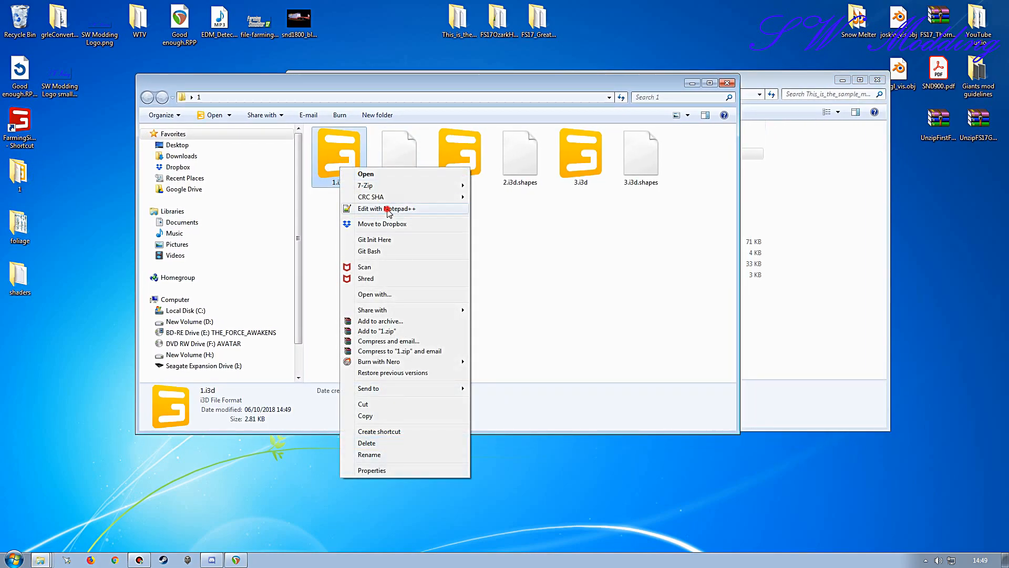
click(364, 208)
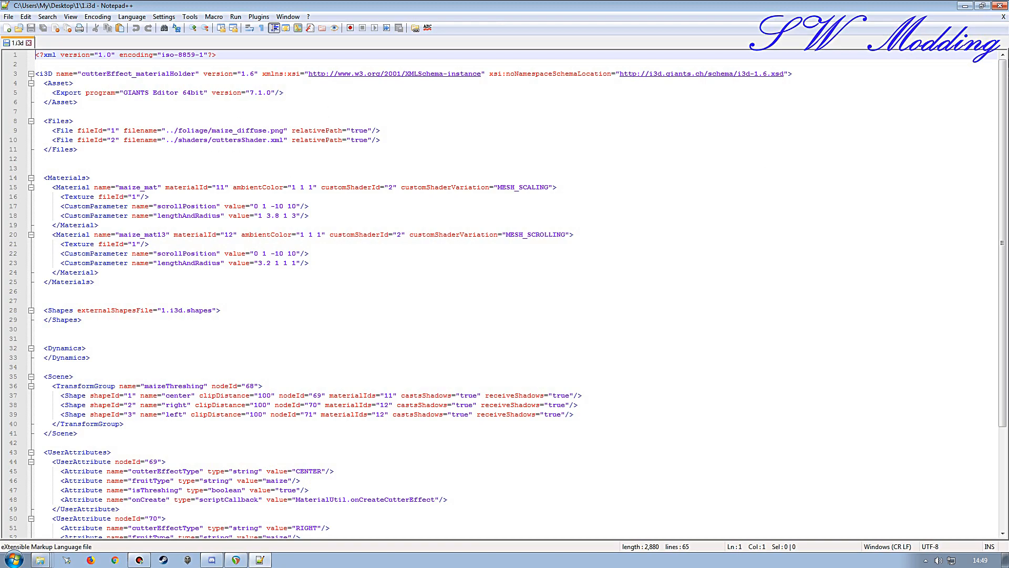
click(1001, 7)
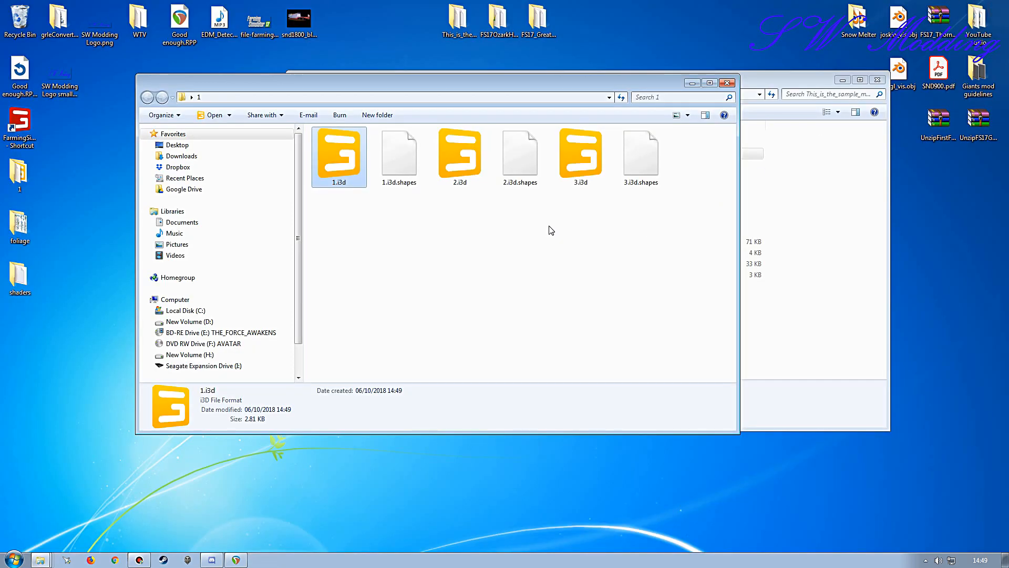
- Switch to GIANTS Editor and create two transform groups in a new empty scene
click(765, 78)
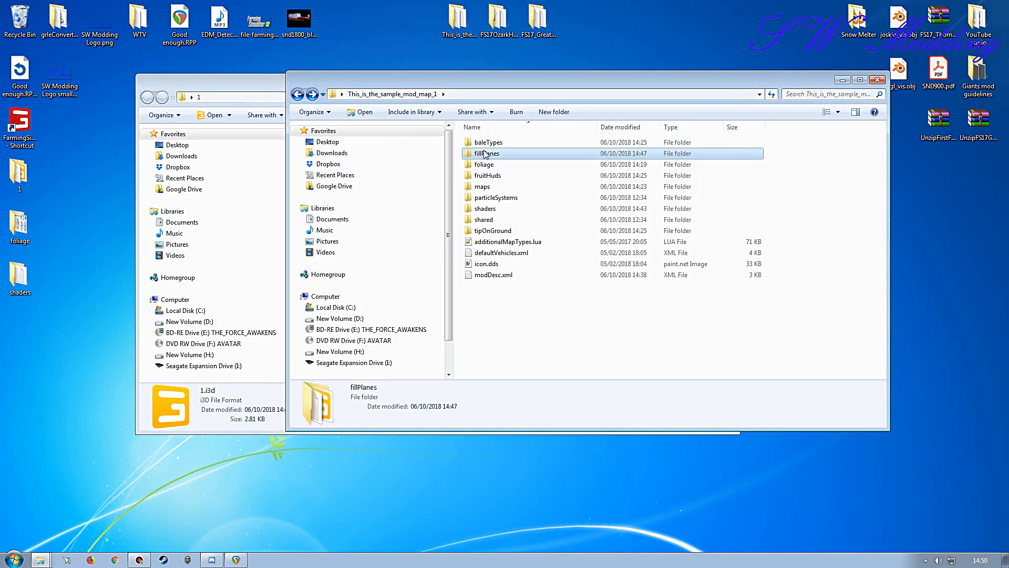
click(266, 82)
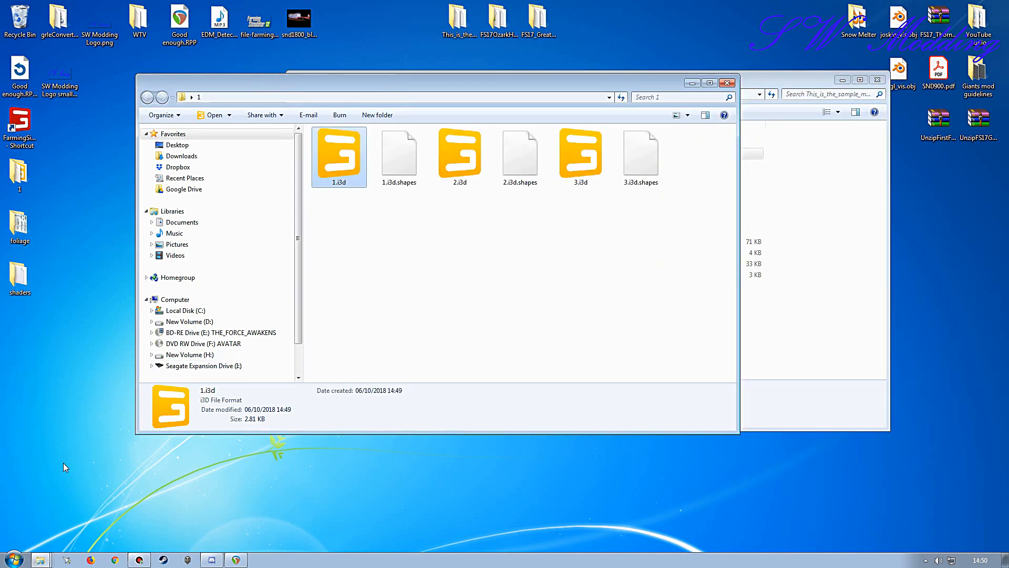
click(14, 559)
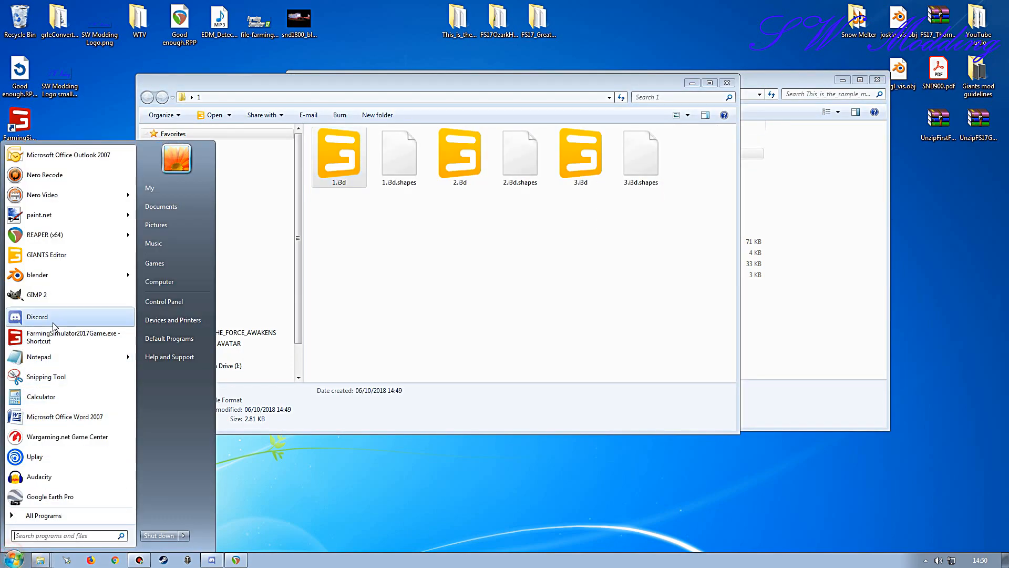
click(54, 257)
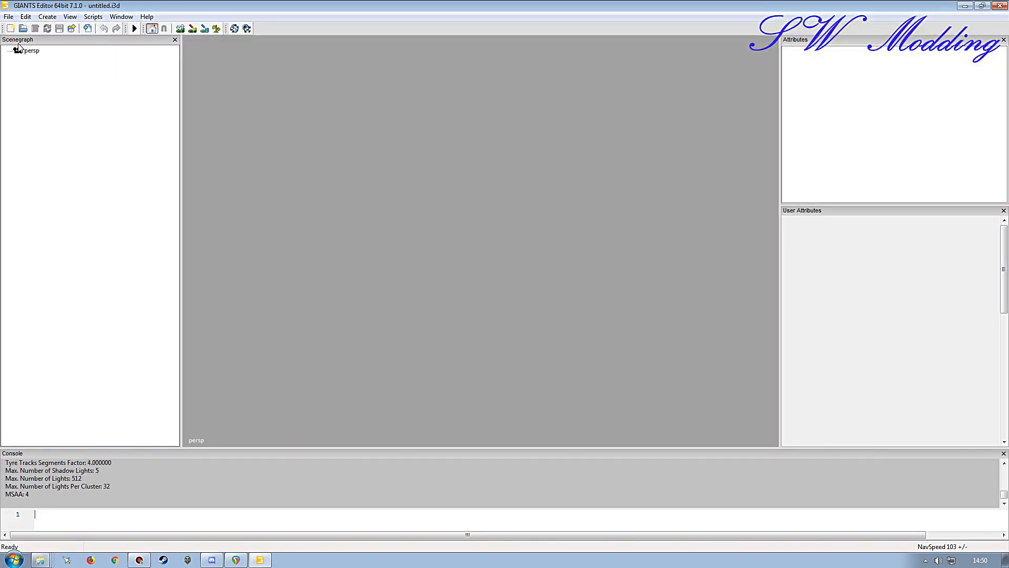
click(47, 16)
click(58, 28)
click(49, 16)
click(65, 27)
- Rename the first transform group cutting and the second one shaders
double_click(868, 69)
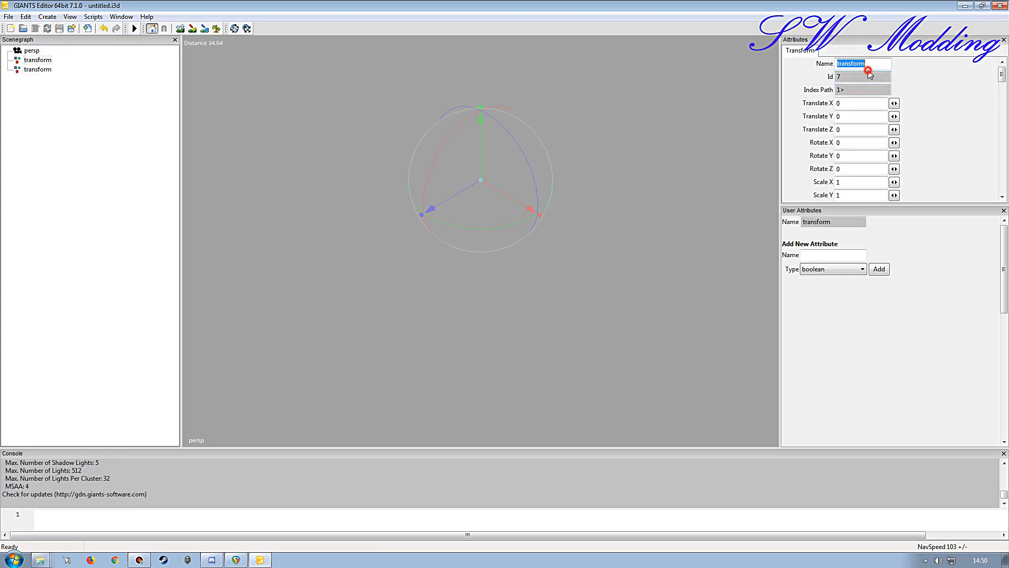
text(cu)
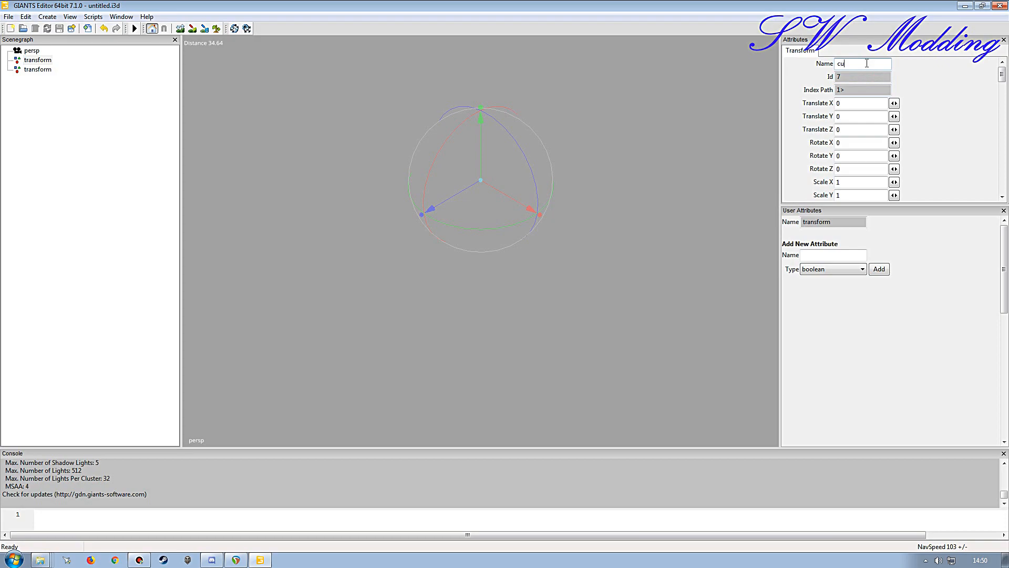
key(Return)
click(40, 70)
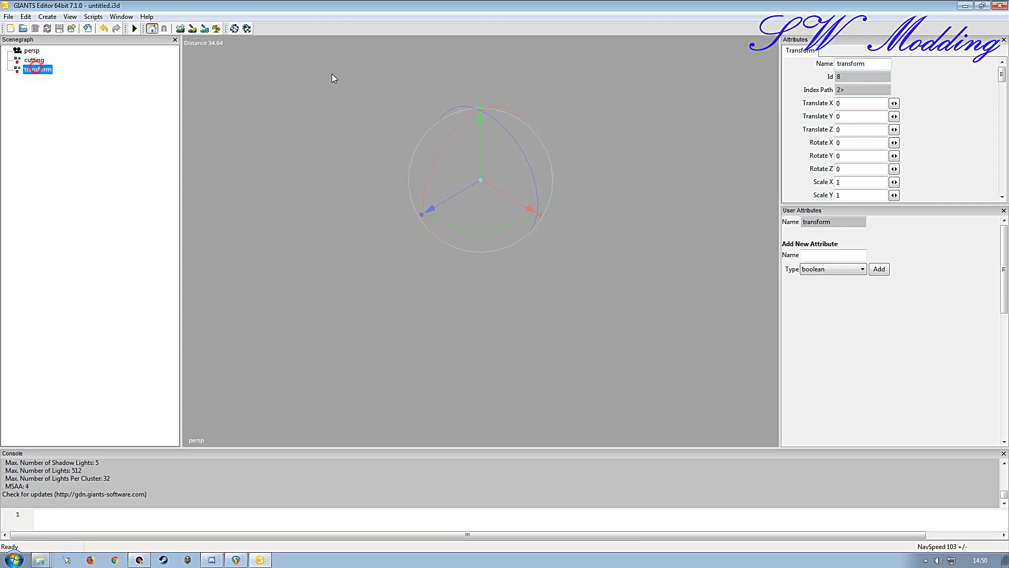
click(872, 63)
text(shaders)
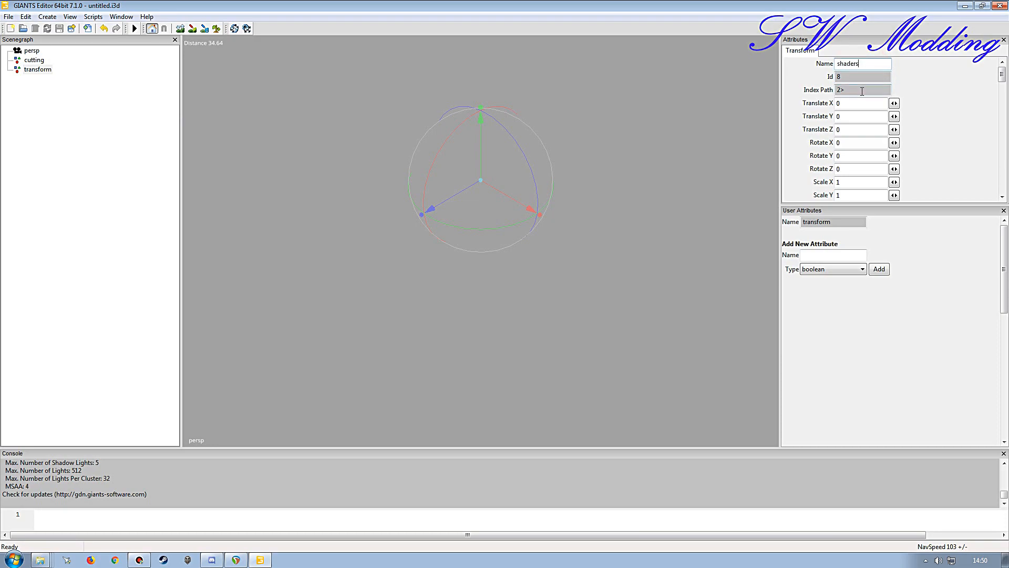
key(Return)
- Nest the shaders group inside the cutting group and place cutting above the persp camera in the scenegraph
click(37, 70)
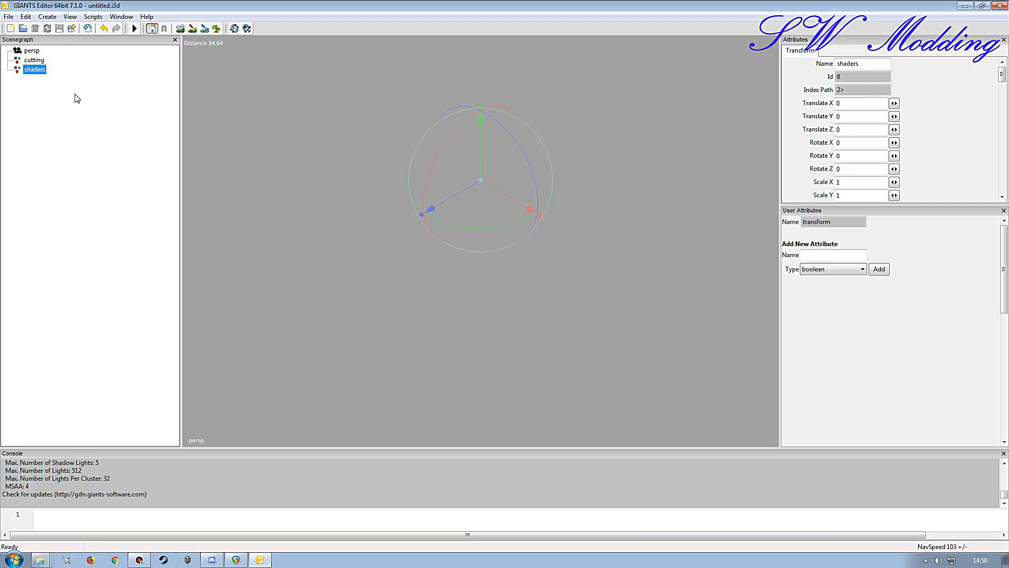
key(Delete)
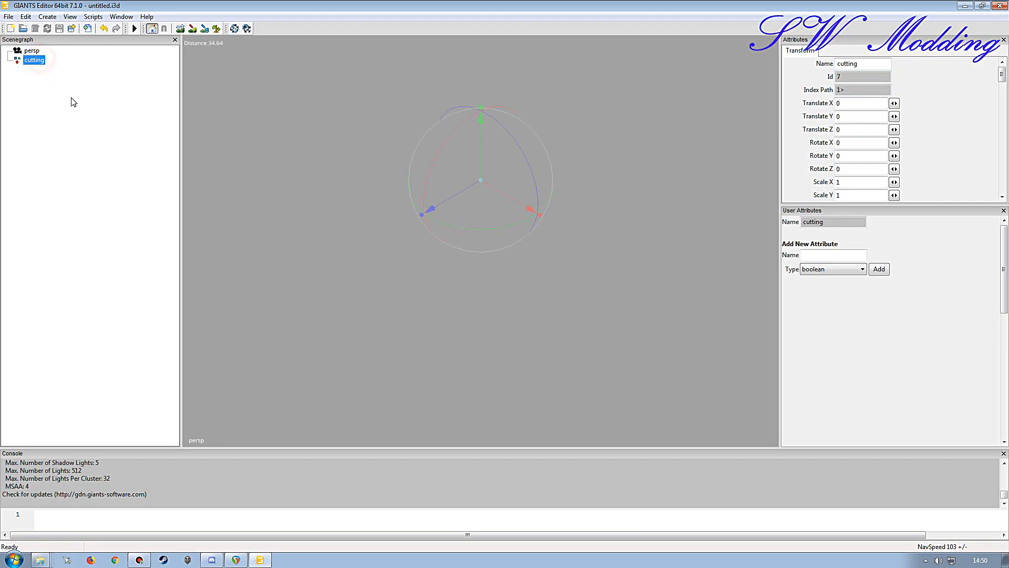
click(87, 105)
key(ctrl+z)
right_click(34, 62)
click(66, 95)
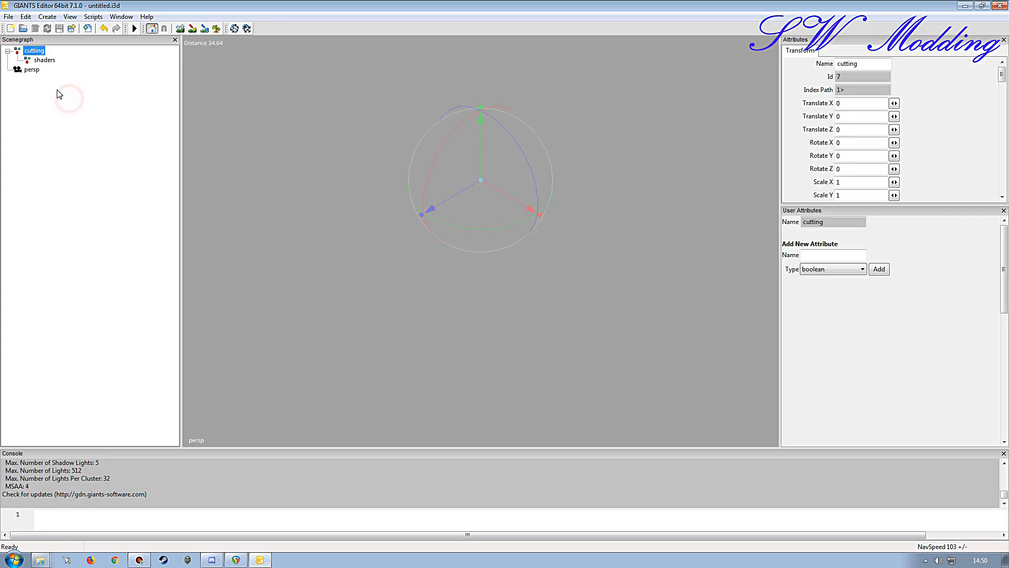
click(63, 102)
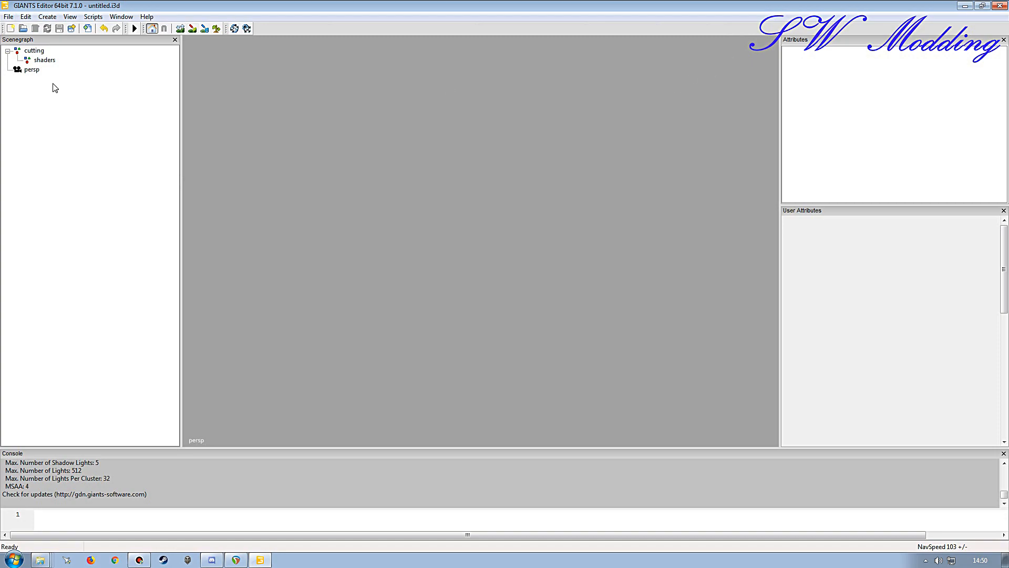
- Import 1.i3d from the Desktop folder 1 and move its maizeThreshing group into the shaders group
click(5, 8)
click(74, 169)
click(9, 16)
click(50, 130)
double_click(163, 107)
click(43, 79)
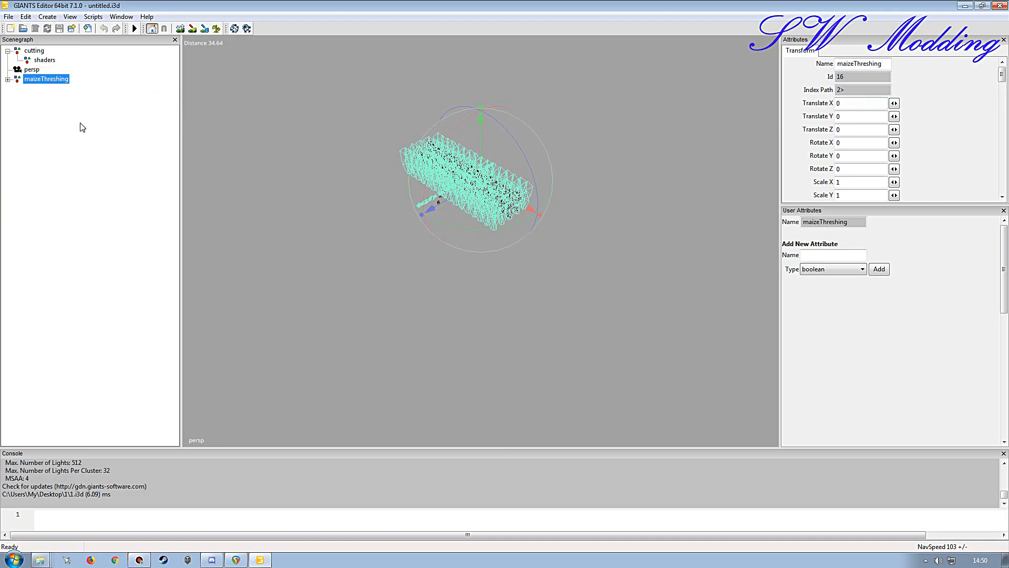
key(ctrl+x)
click(44, 60)
key(ctrl+v)
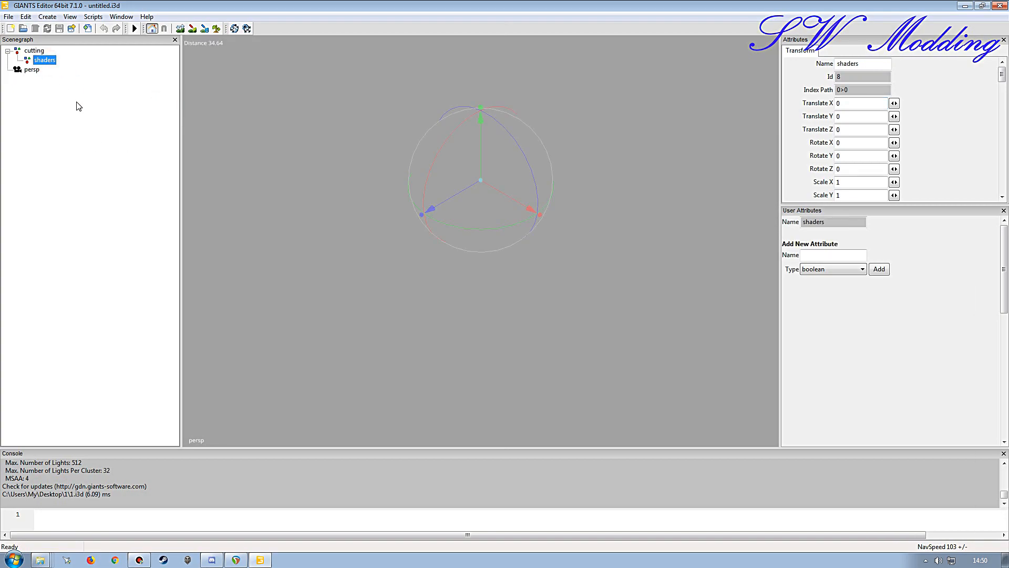
- Import 2.i3d and move its maizeForage group into the shaders group
click(9, 18)
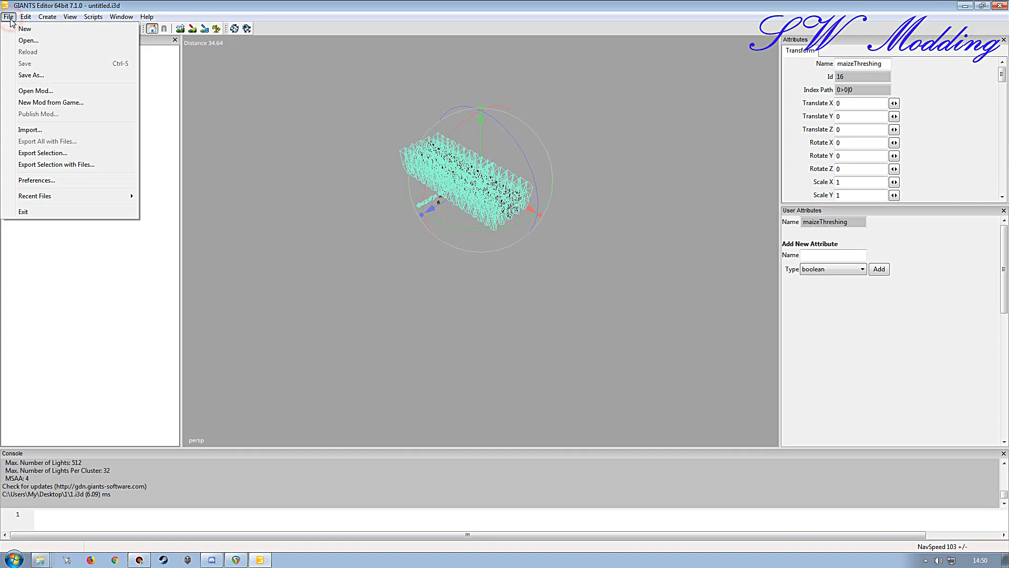
click(30, 129)
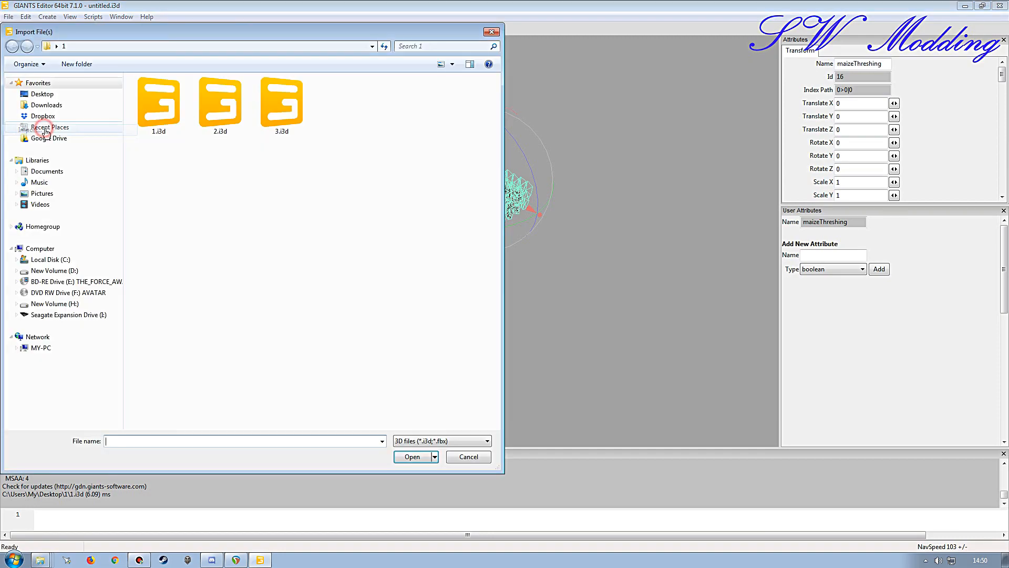
double_click(211, 119)
key(ctrl+x)
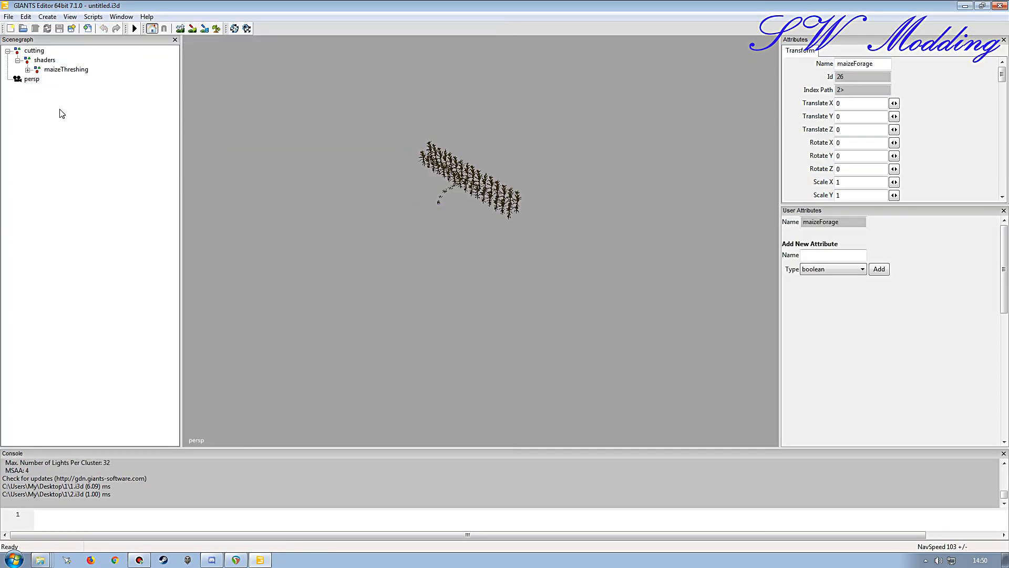
click(47, 62)
key(ctrl+v)
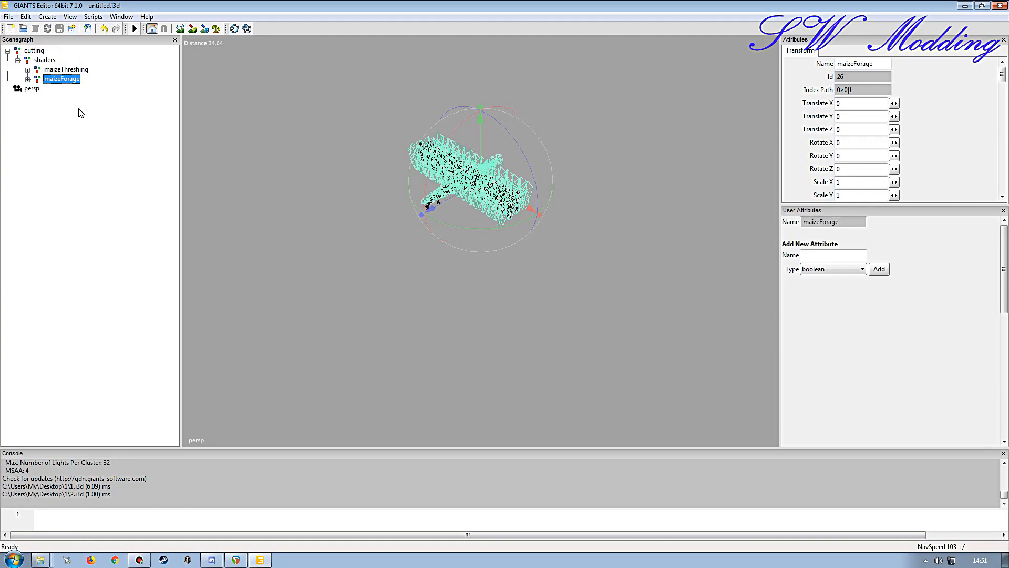
- Import 3.i3d and move its maizeForage_stage3 group into the shaders group
click(8, 17)
click(30, 129)
double_click(284, 106)
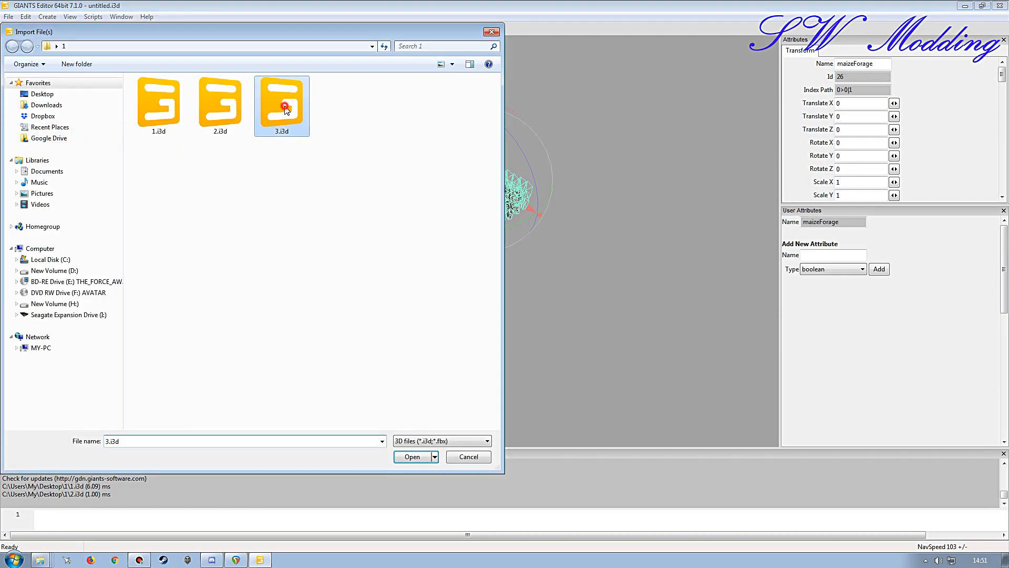
key(ctrl+x)
click(44, 60)
key(ctrl+v)
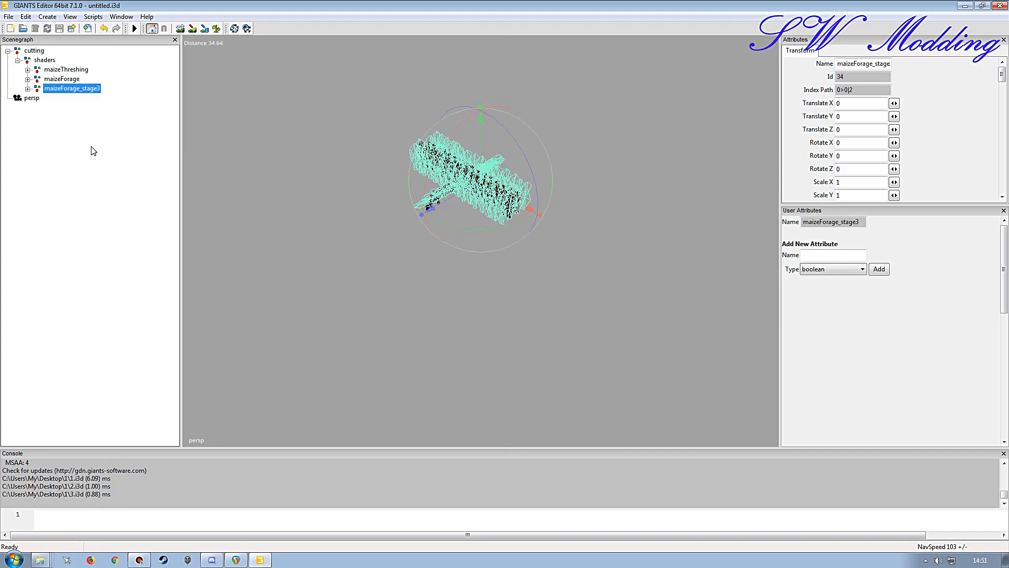
click(93, 151)
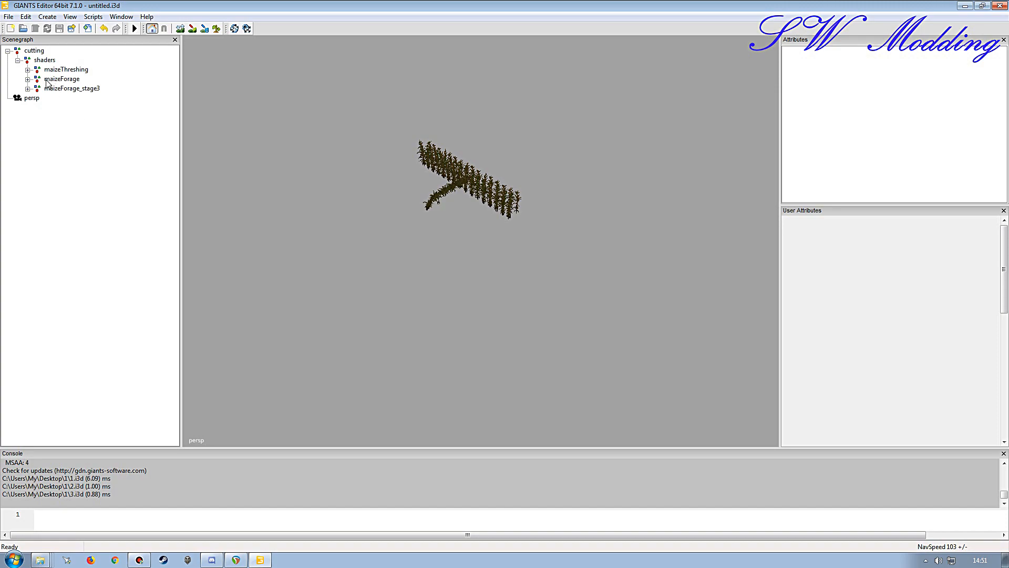
- Save the scene in the Desktop folder 1 as cutterEffect_materialHolder, copying the name from the game's particleSystems file, and close GIANTS Editor
click(8, 16)
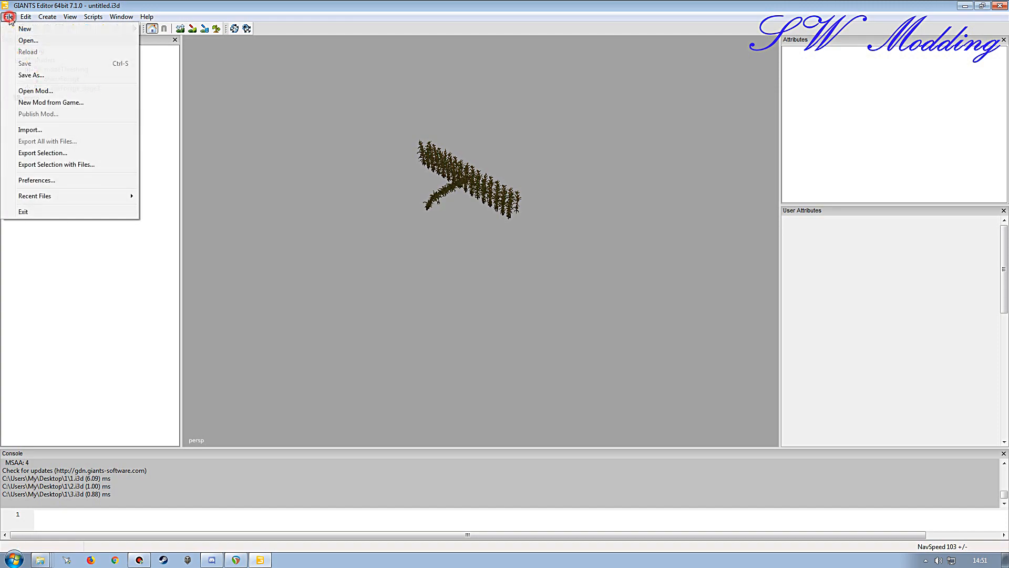
click(32, 75)
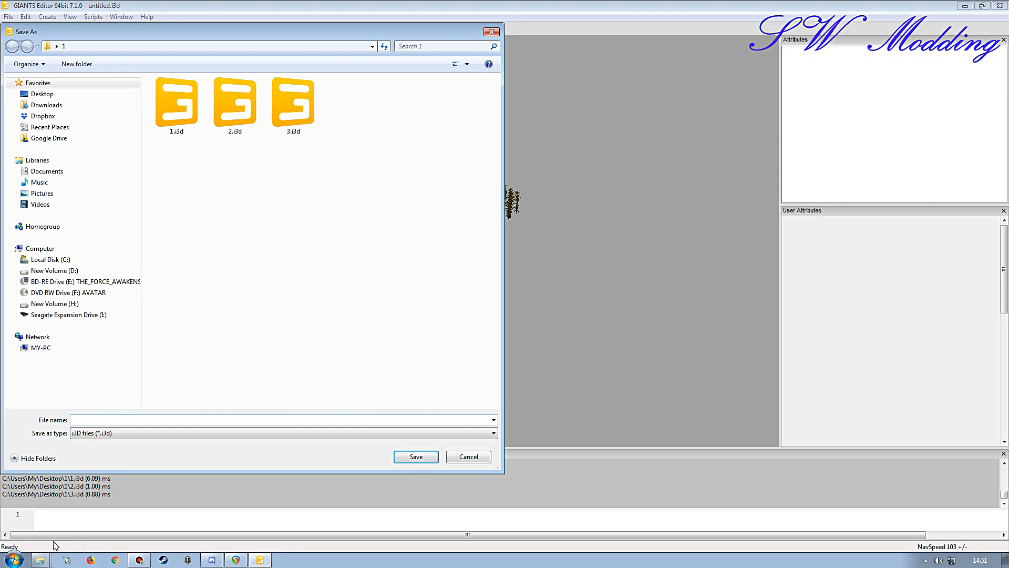
right_click(40, 559)
click(42, 522)
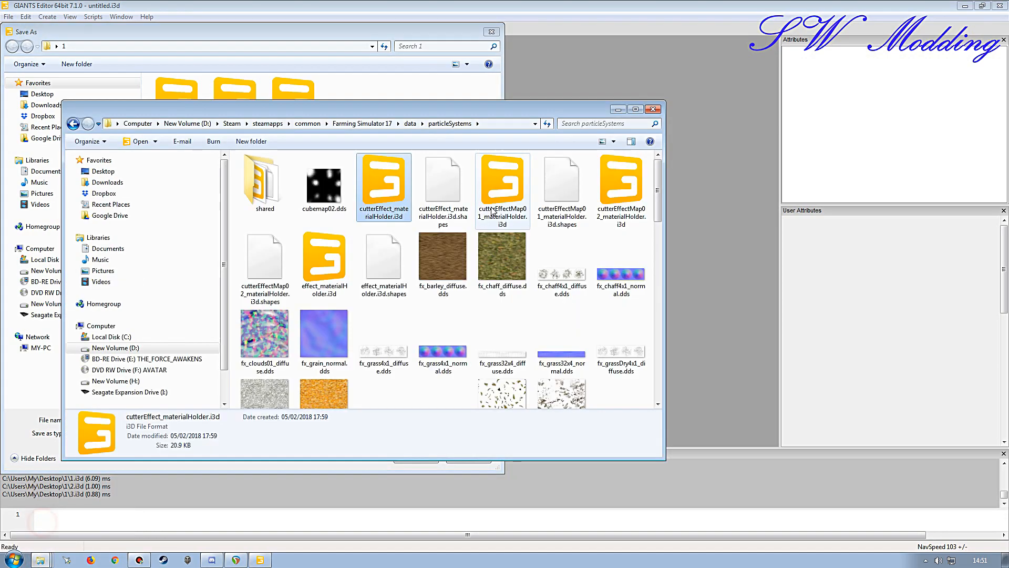
click(383, 212)
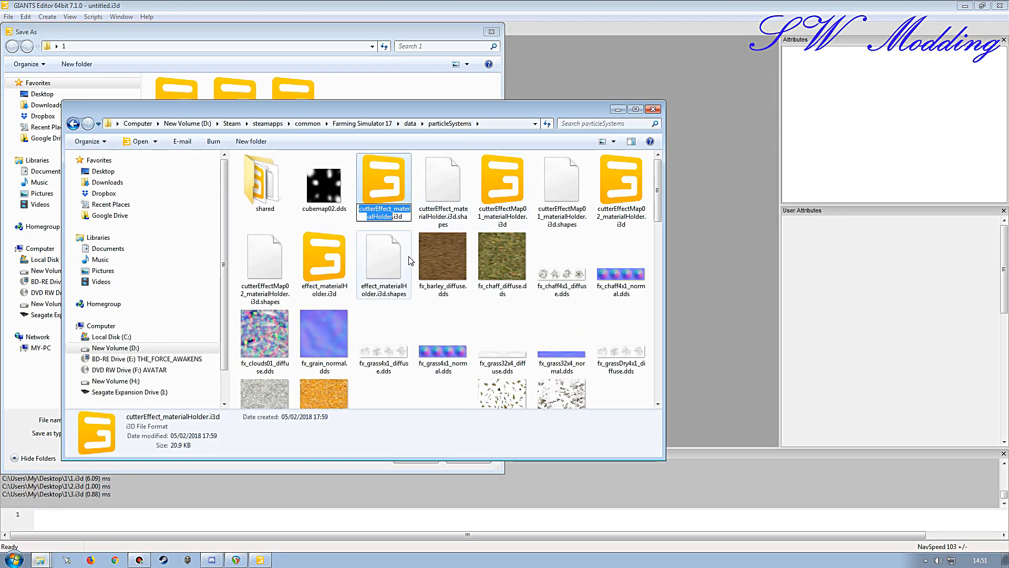
click(618, 109)
key(ctrl+v)
click(415, 457)
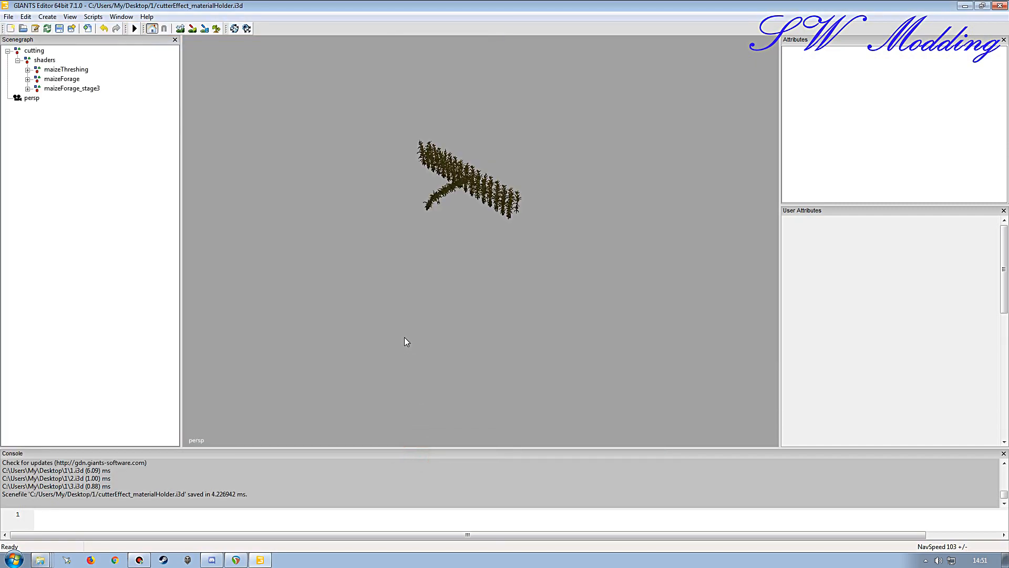
click(999, 6)
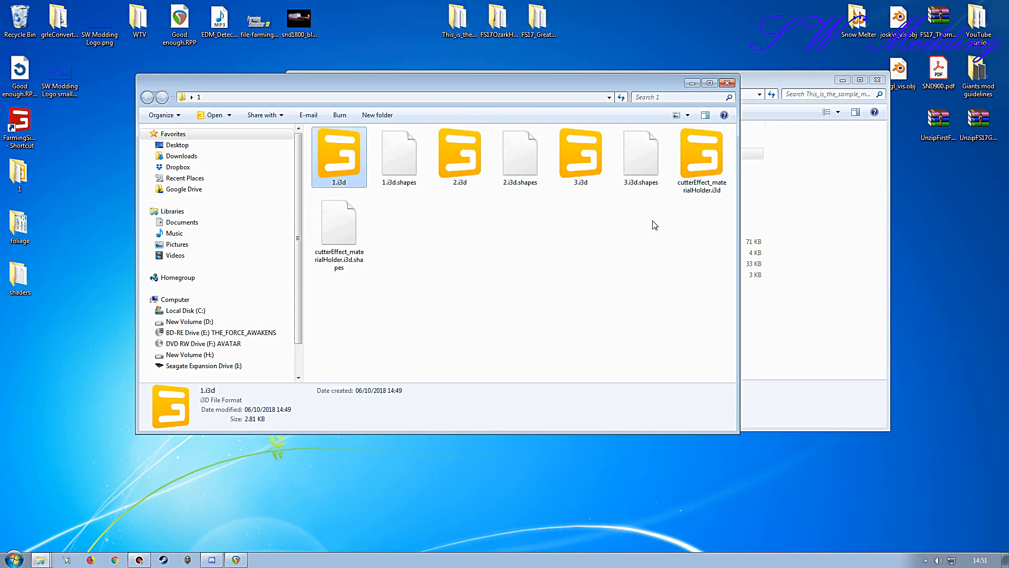
- Move cutterEffect_materialHolder.i3d and its shapes file from folder 1 into the sample mod map's particleSystems folder and close folder 1
click(764, 83)
drag(631, 89, 668, 97)
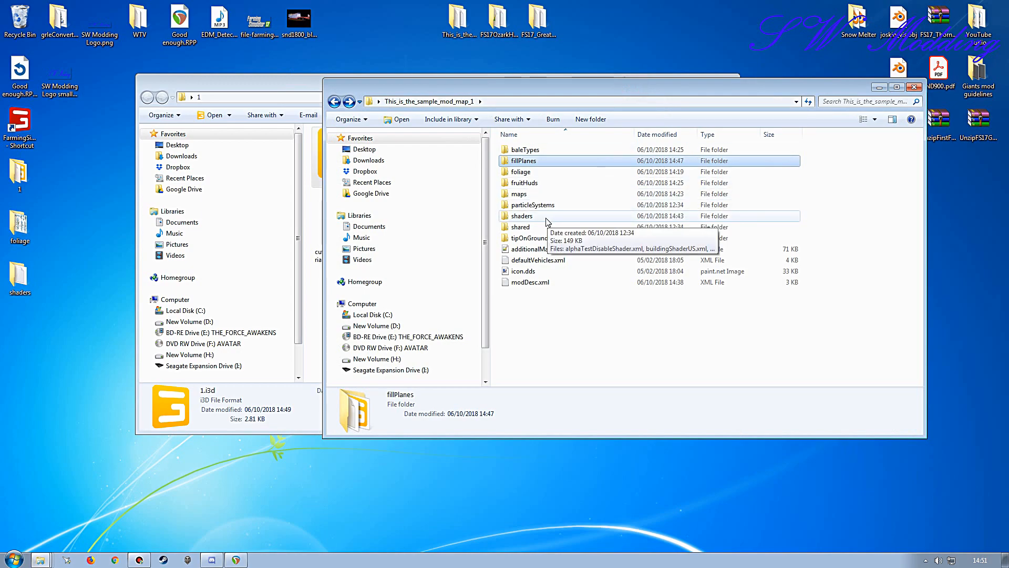
double_click(521, 204)
click(252, 84)
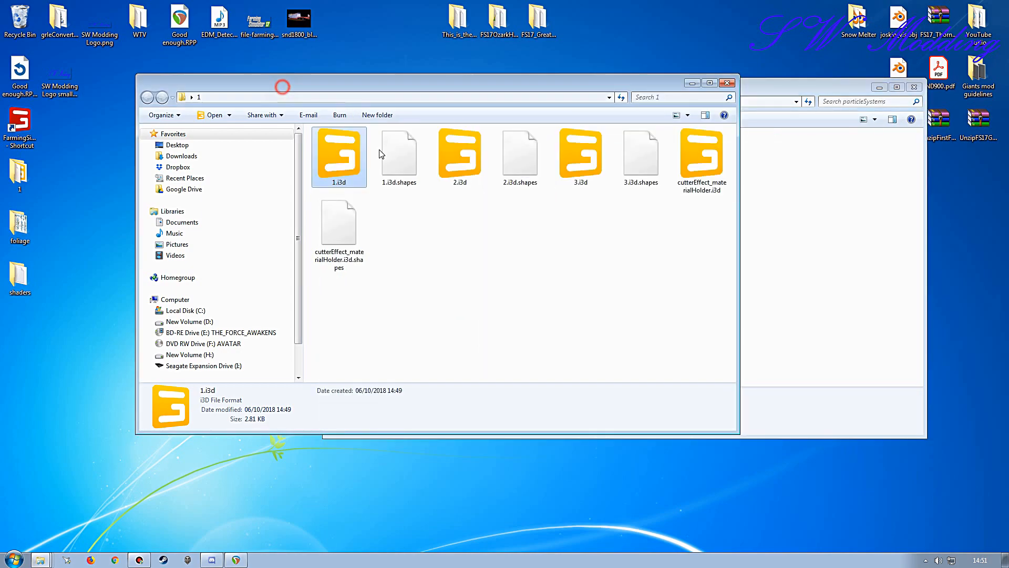
click(714, 175)
ctrl+click(330, 235)
right_drag(701, 165, 809, 319)
click(839, 358)
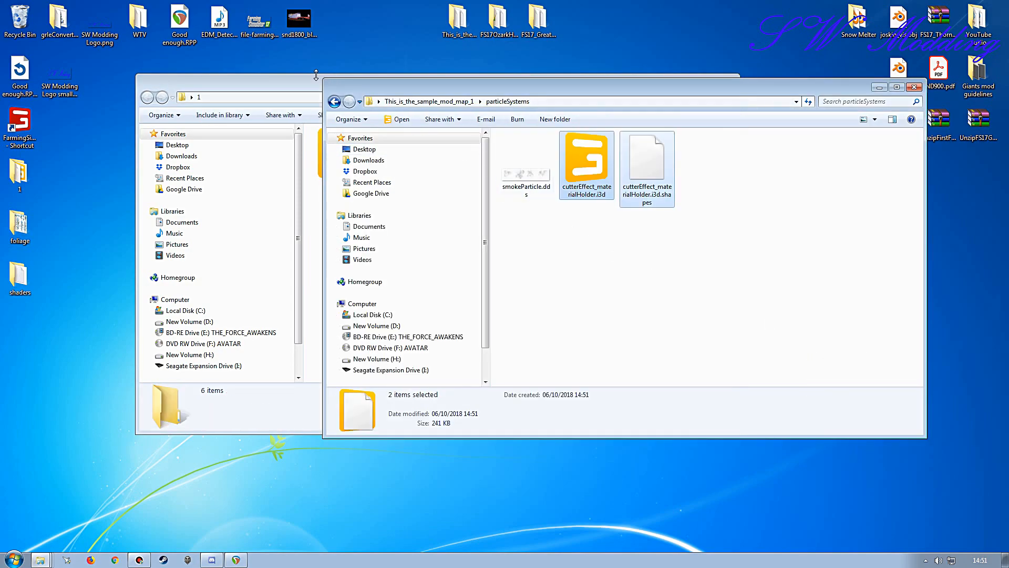
click(275, 84)
click(725, 84)
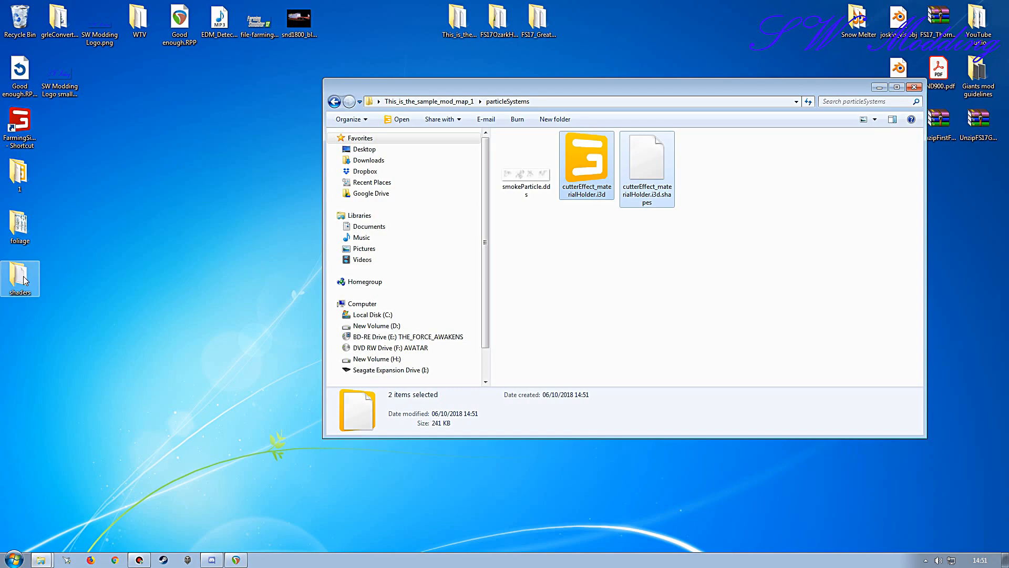
- Examine the contents of the foliage and shaders folders on the Desktop
double_click(20, 225)
click(927, 100)
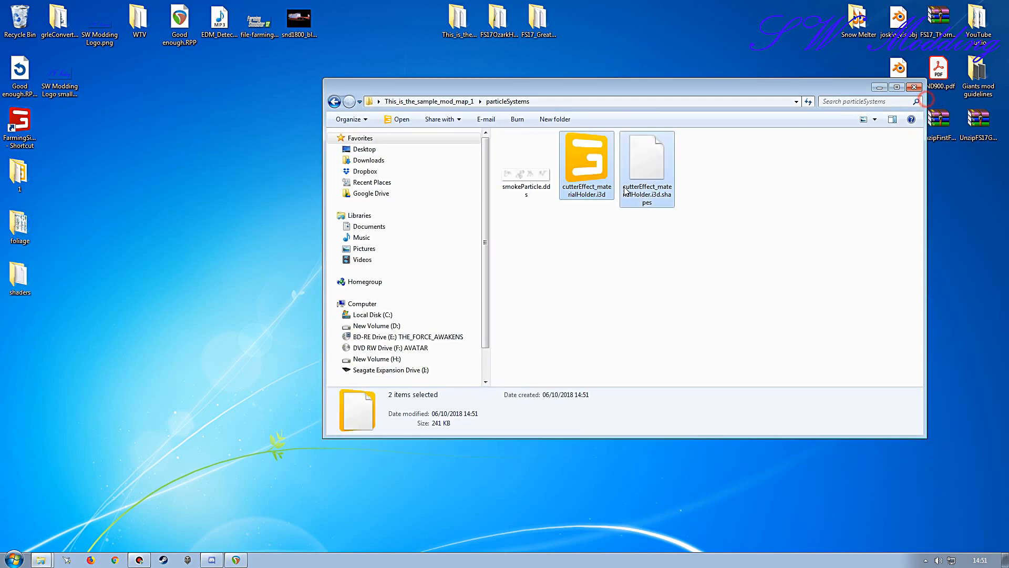
click(19, 288)
double_click(19, 288)
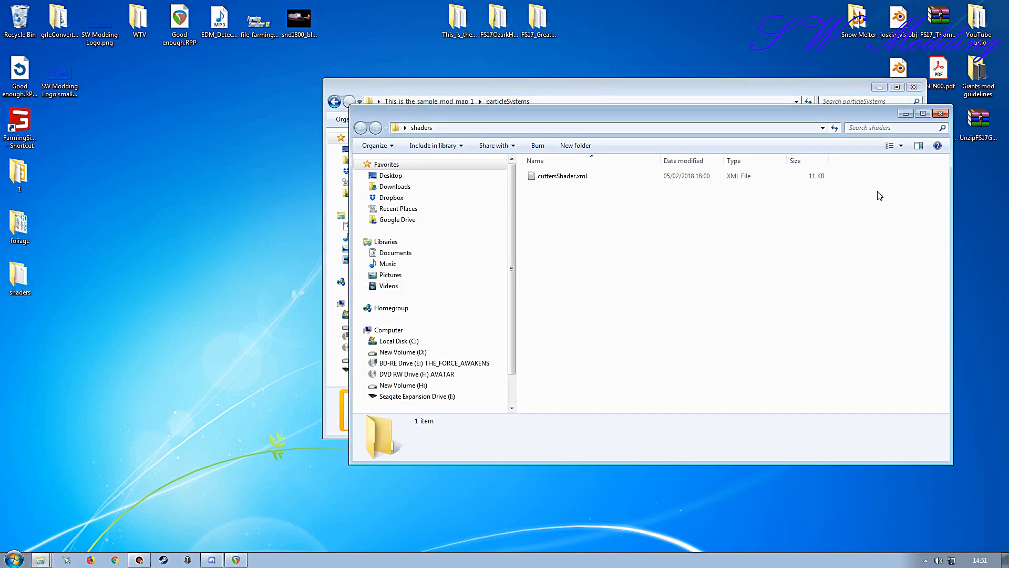
click(915, 87)
drag(732, 96, 613, 114)
click(490, 323)
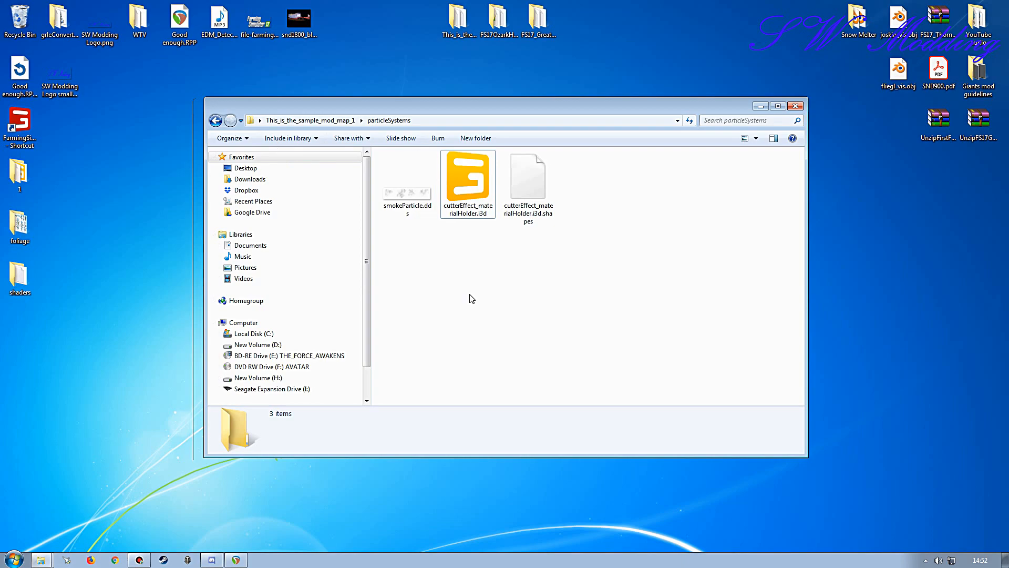
- Copy cuttersShader.xml from the Desktop shaders folder into the sample mod map's shaders folder and close the Desktop folder
click(333, 120)
double_click(418, 237)
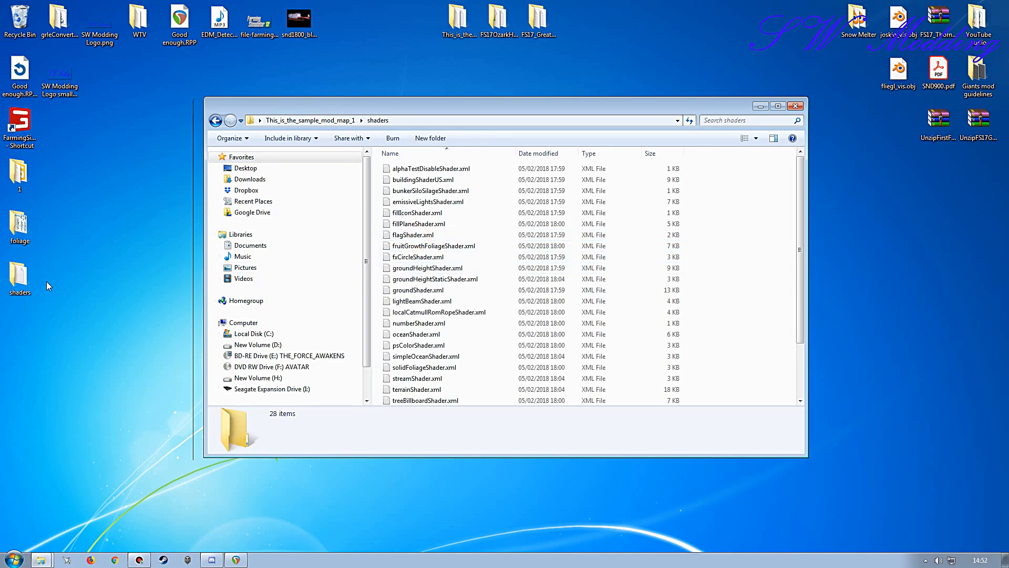
double_click(19, 276)
click(427, 182)
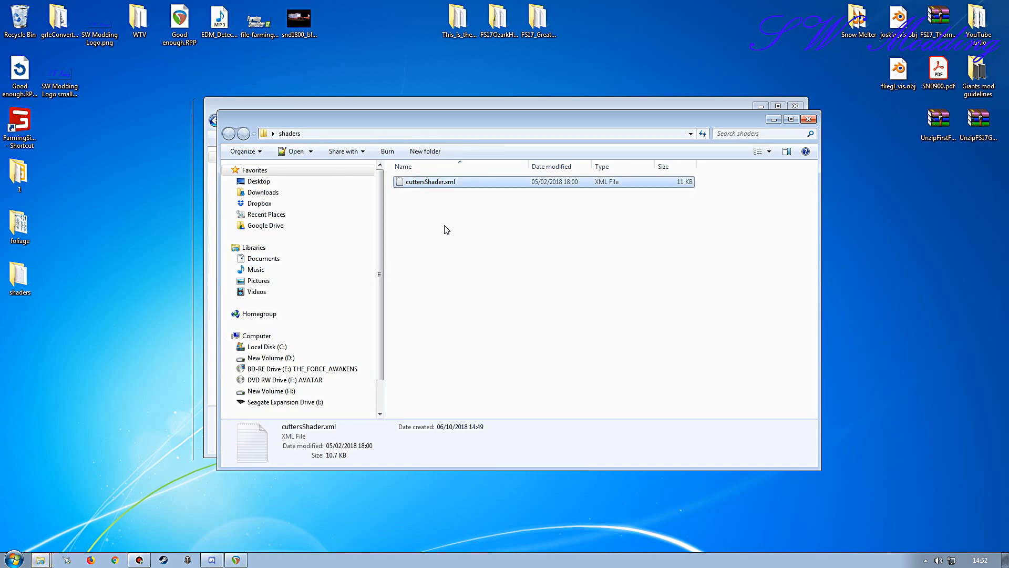
click(452, 106)
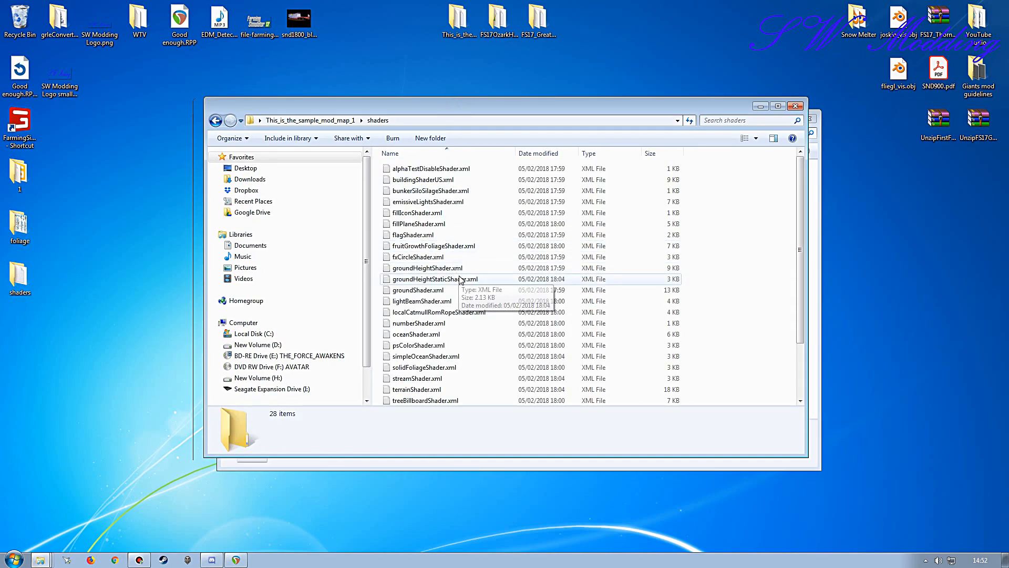
key(ctrl+v)
drag(713, 111, 713, 199)
click(684, 123)
click(808, 119)
drag(470, 190, 547, 80)
- Check the Desktop foliage folder, close it, and delete the folders 1, foliage and shaders from the Desktop
double_click(19, 225)
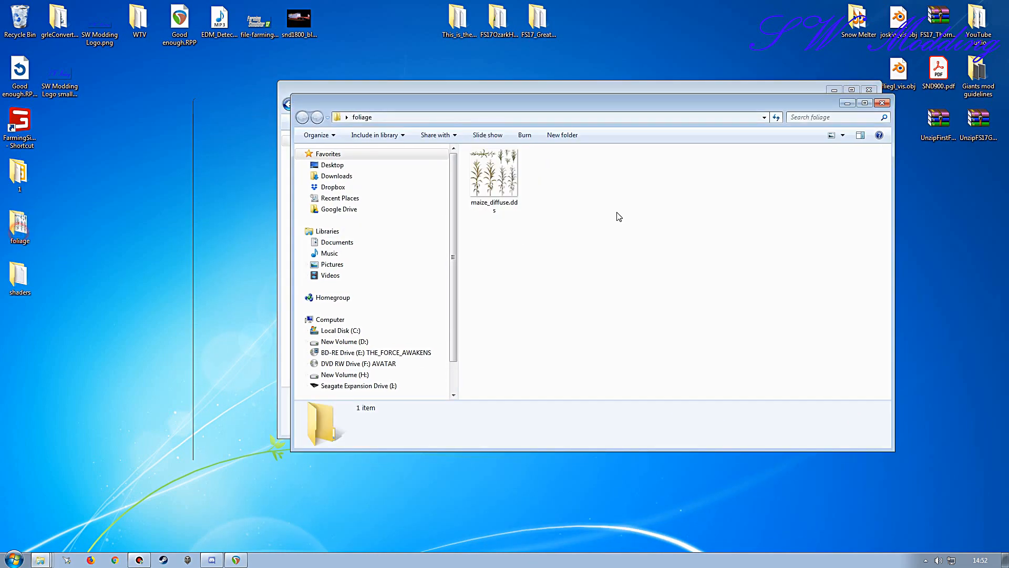
click(883, 102)
drag(58, 343, 19, 21)
drag(506, 92, 398, 93)
- Open cutterEffect_materialHolder.i3d from the sample mod map's particleSystems folder in Notepad++
key(BackSpace)
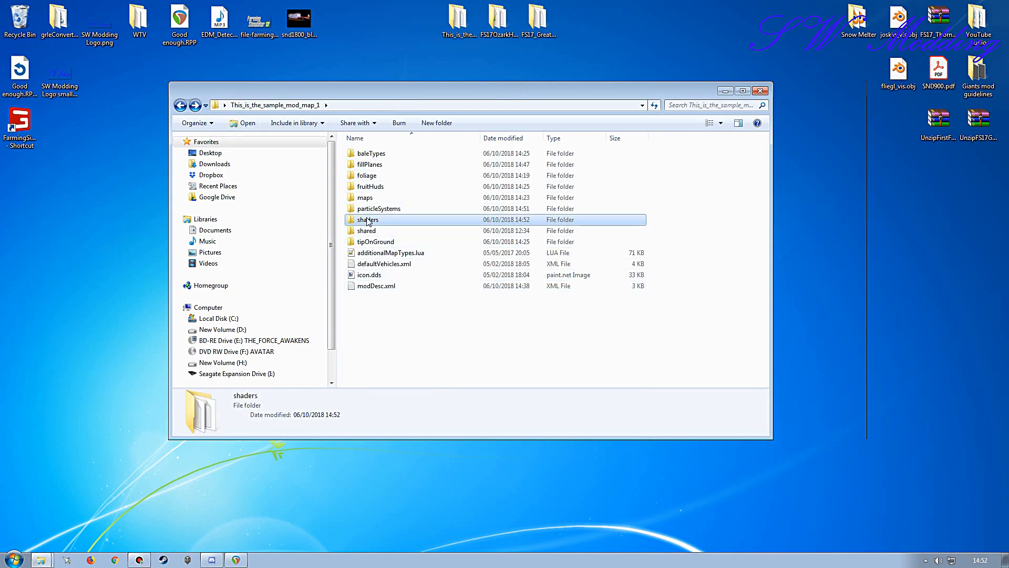
double_click(379, 208)
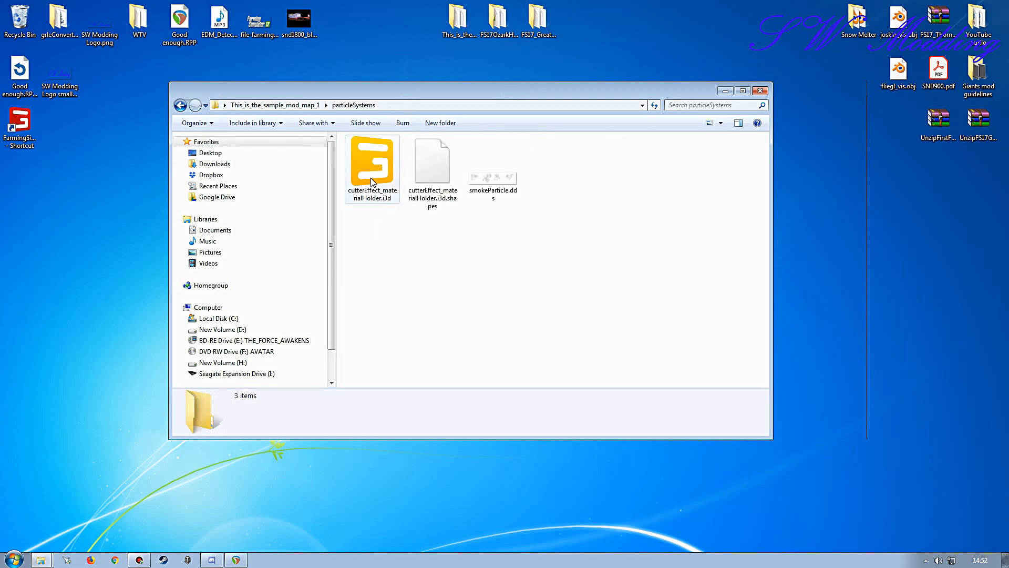
right_click(371, 180)
click(412, 220)
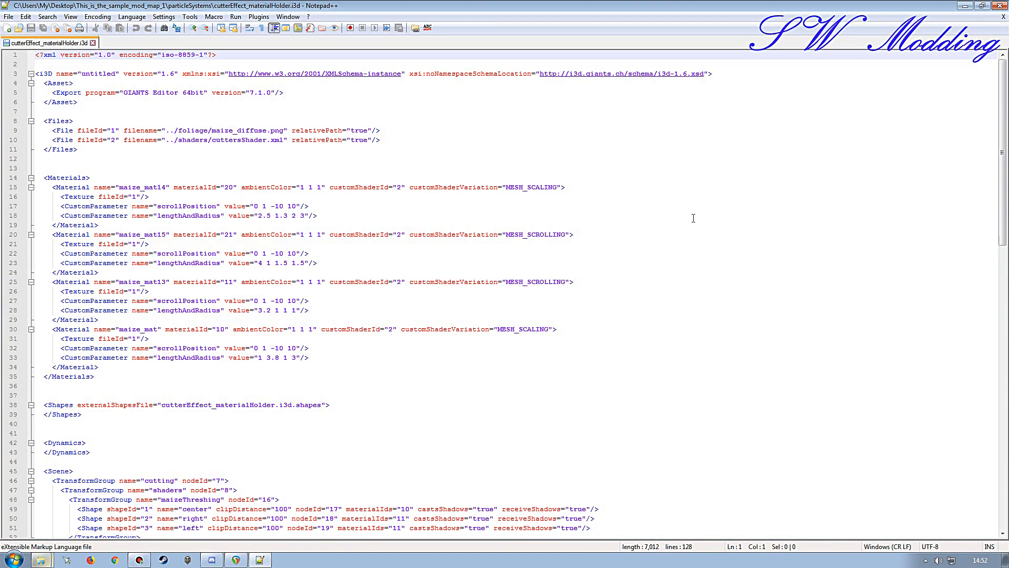
- Copy the name tobacco_diffuse from the map's foliage folder and replace maize_diffuse with it in the path of file 1
click(965, 6)
key(BackSpace)
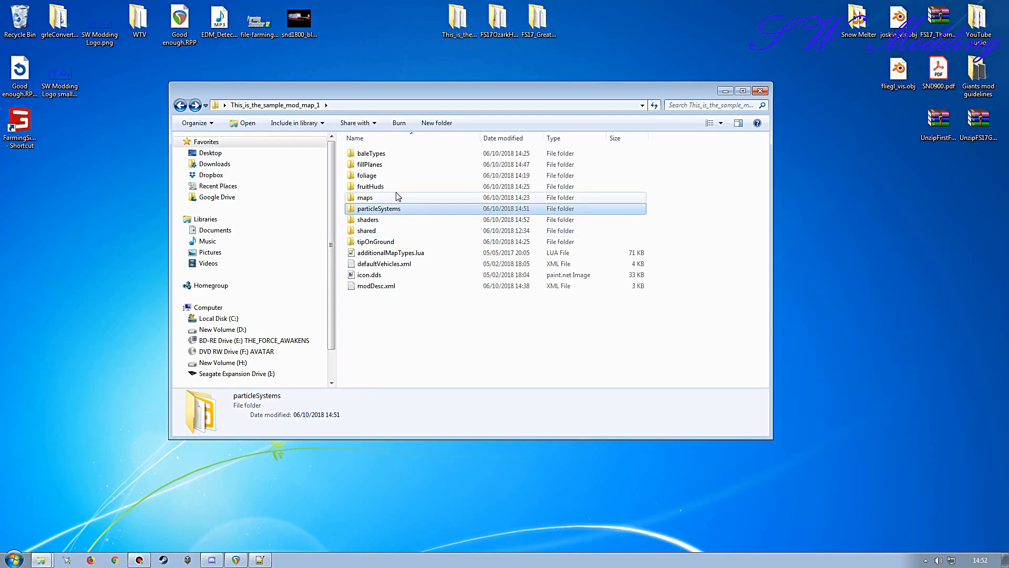
double_click(373, 174)
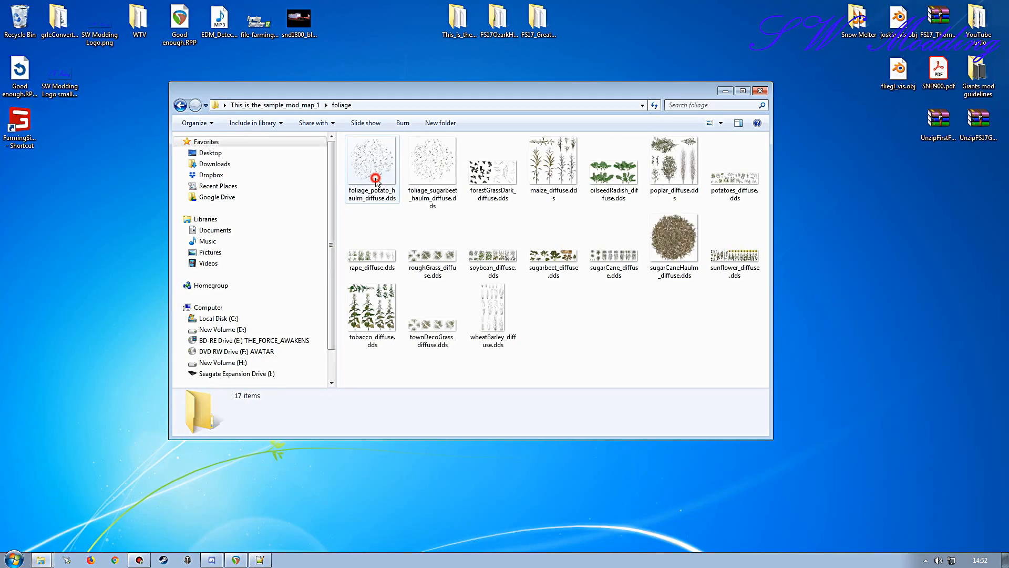
click(372, 313)
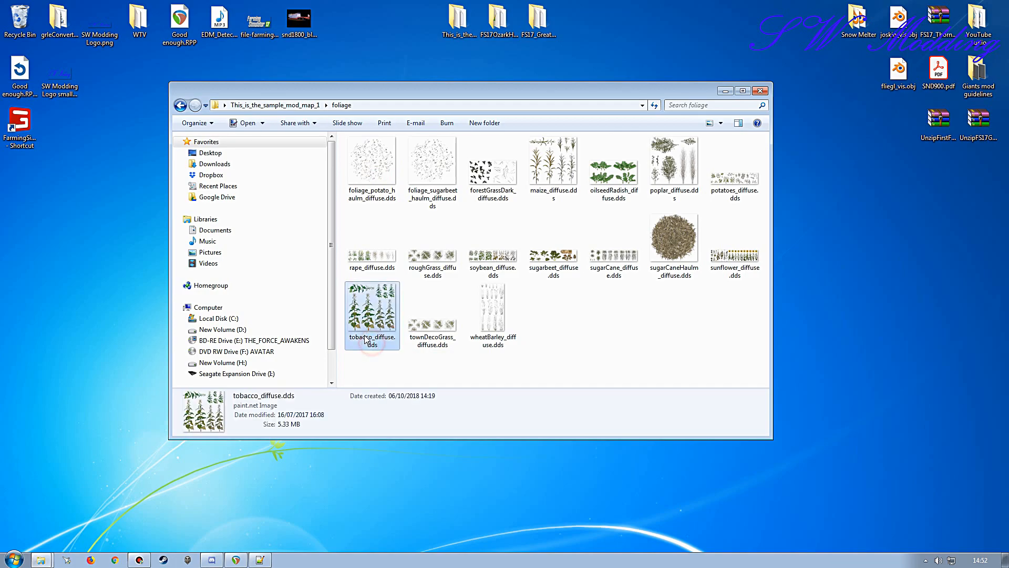
key(F2)
key(ctrl+c)
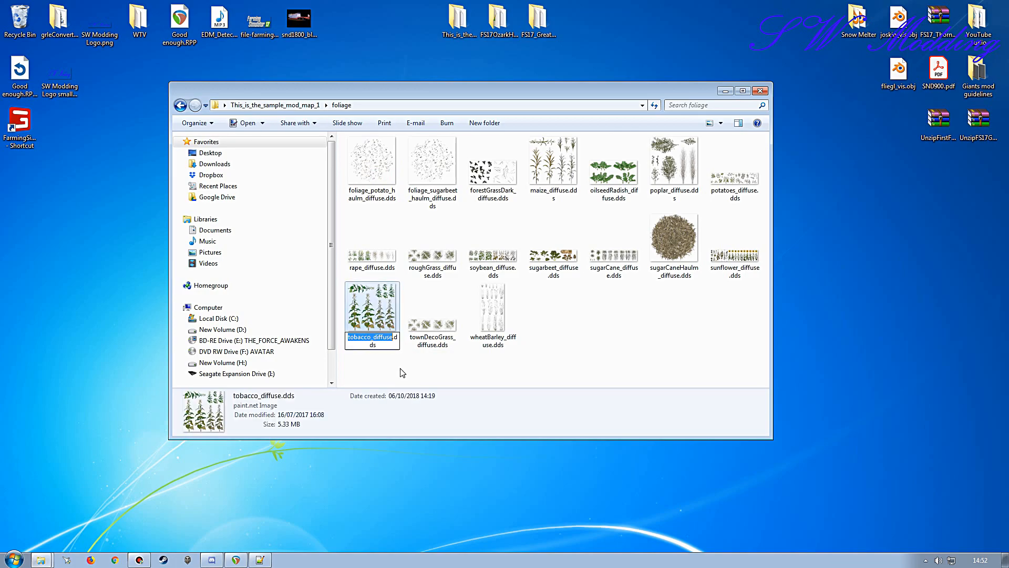
click(259, 560)
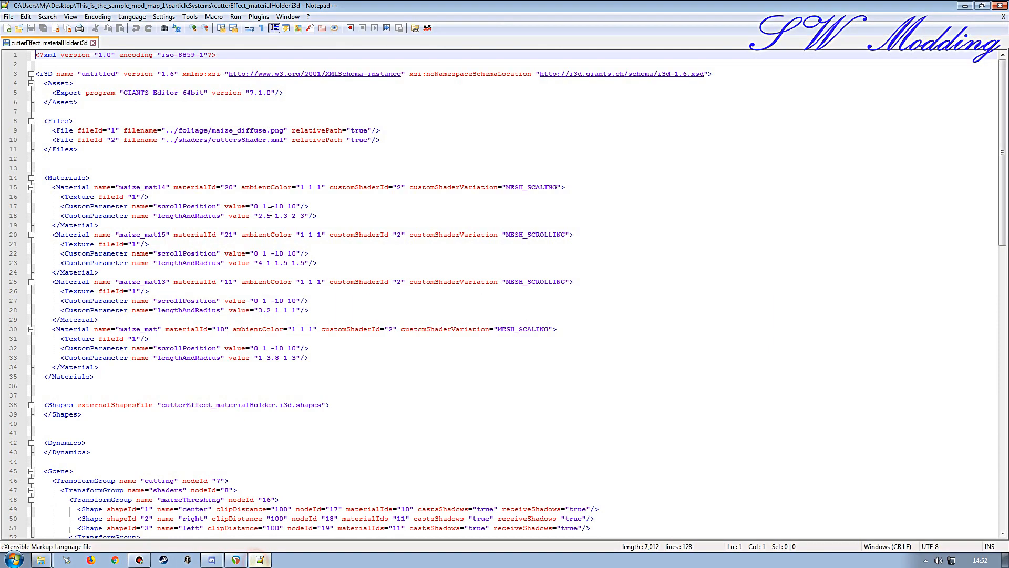
double_click(233, 130)
key(ctrl+v)
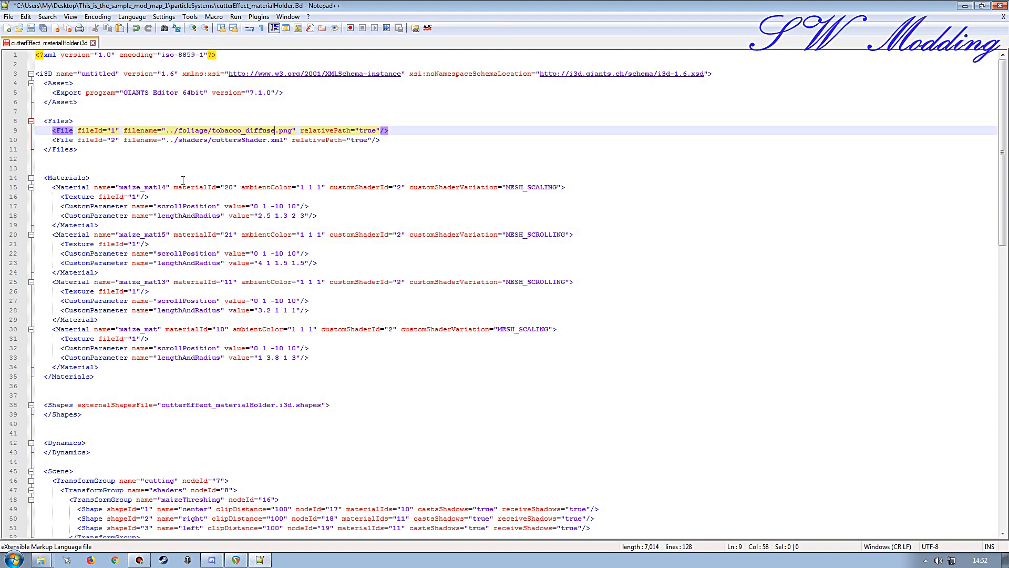
- Replace maize with tobacco in the names of all four materials
drag(244, 129, 213, 129)
key(ctrl+c)
drag(142, 187, 123, 187)
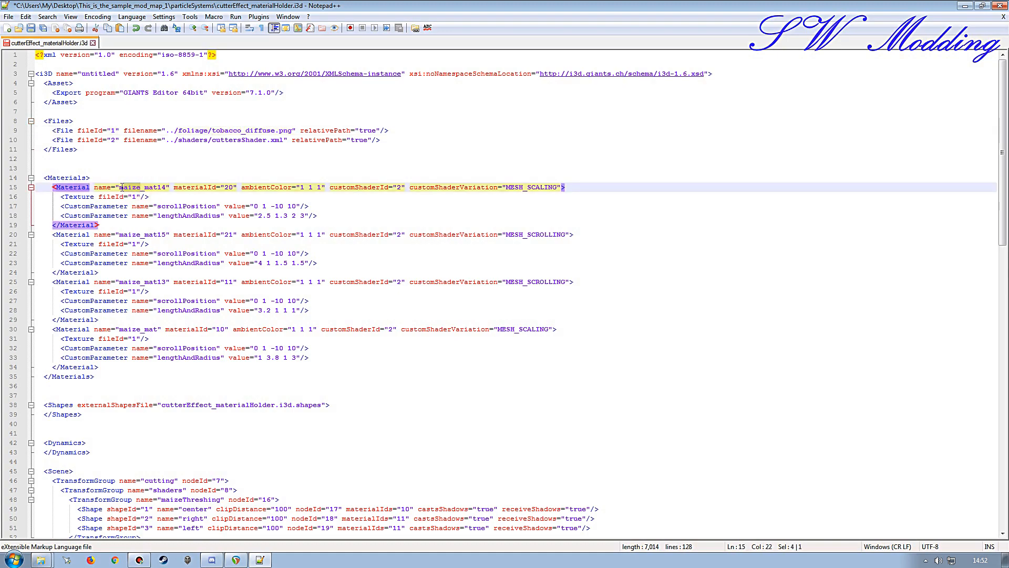
key(ctrl+v)
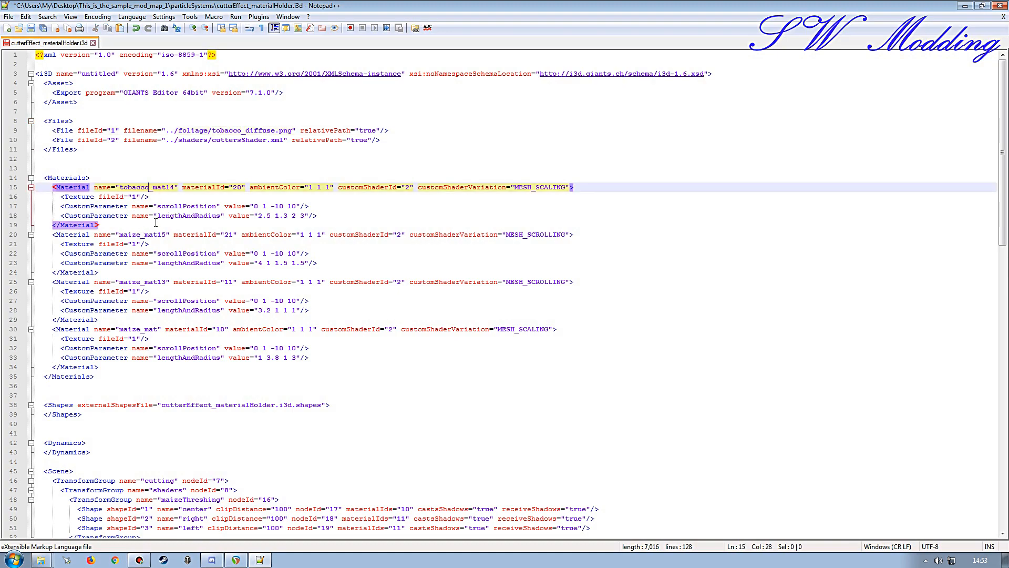
drag(142, 235, 121, 235)
key(ctrl+v)
drag(143, 282, 120, 282)
key(ctrl+v)
drag(143, 330, 120, 329)
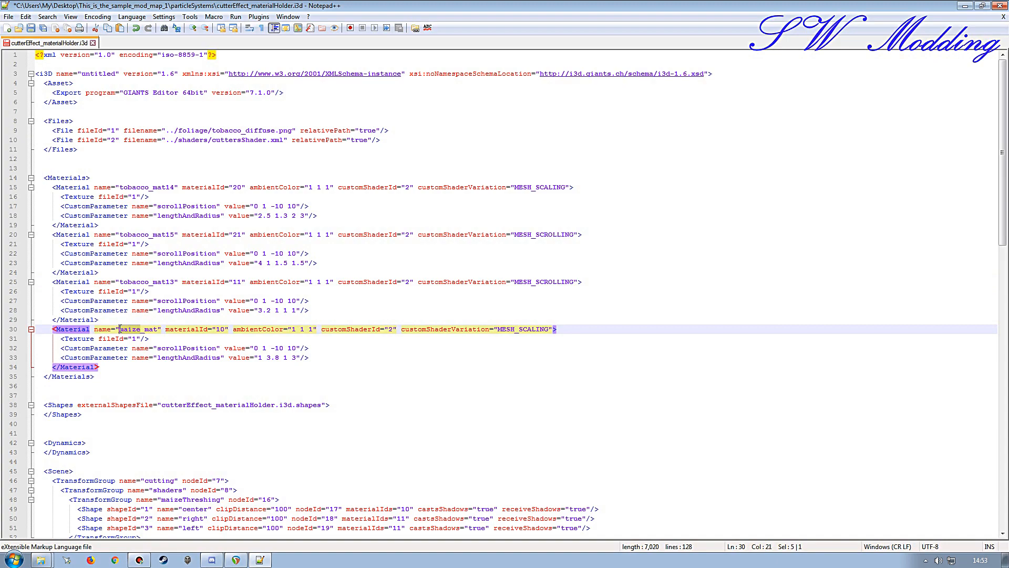
key(ctrl+v)
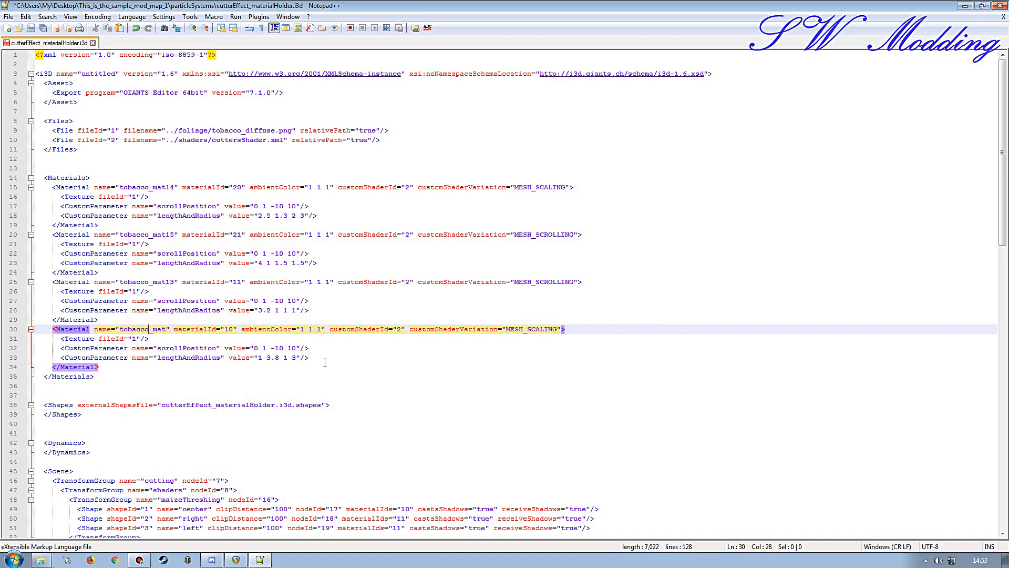
- Replace maize with tobacco in the names of the Threshing, Forage and Forage_stage3 transform groups
scroll(318, 230, down, 8)
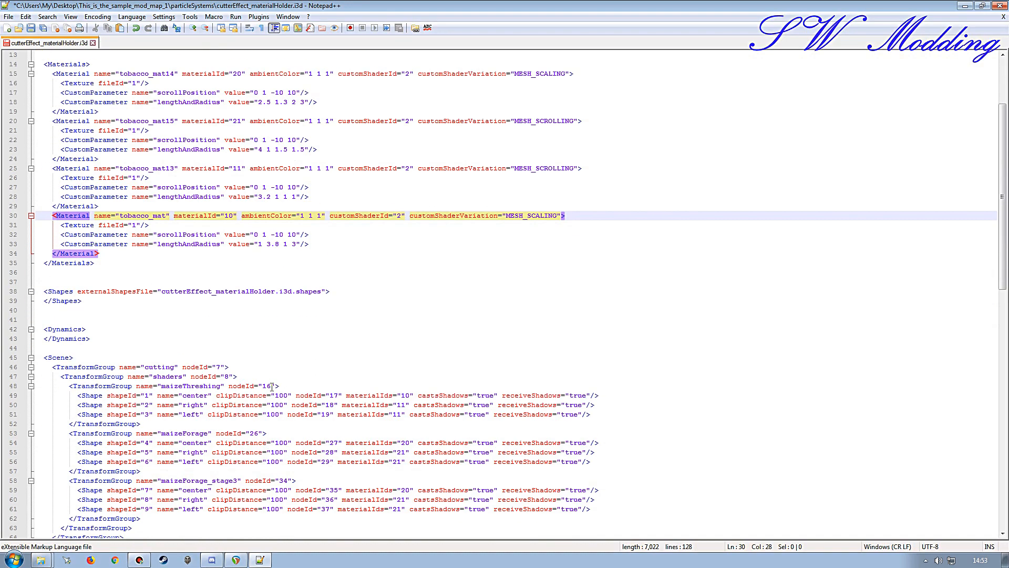
drag(182, 272, 162, 273)
text(tobacco)
drag(183, 320, 161, 319)
text(tobacco)
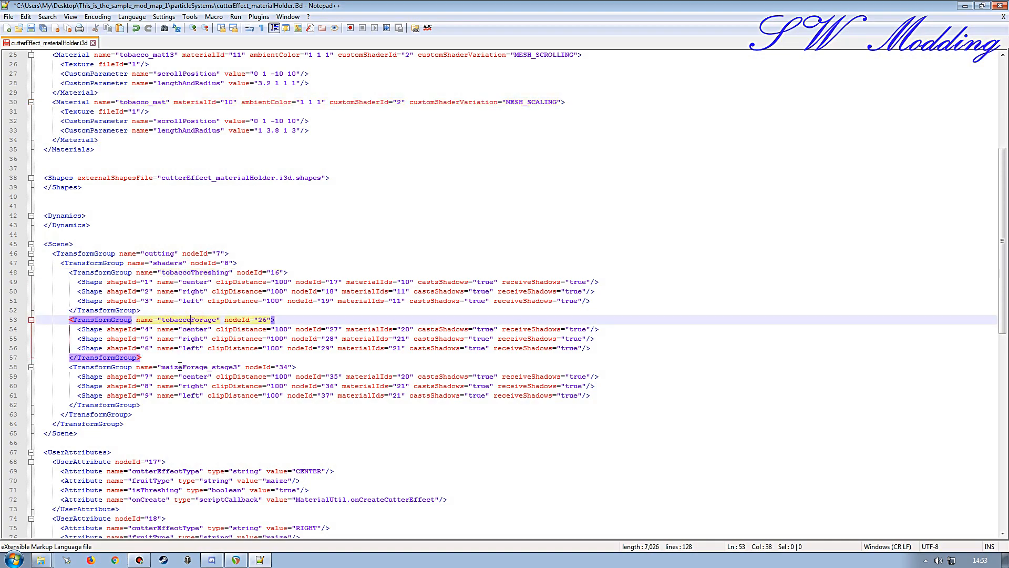
drag(182, 367, 165, 364)
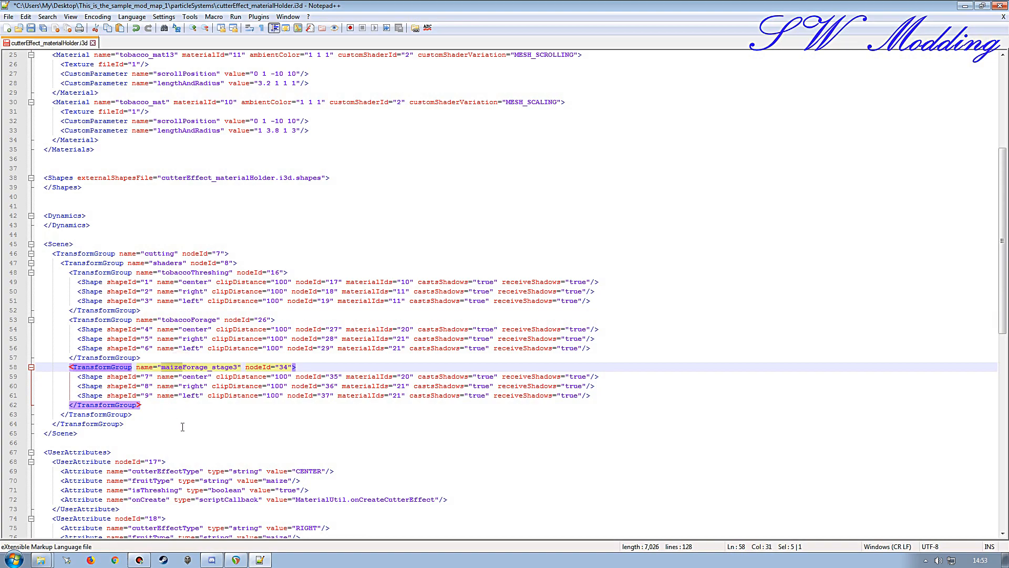
text(tobacco)
- Set the fruitType value to tobacco in the user attributes of nodes 17, 18 and 19
scroll(182, 427, down, 7)
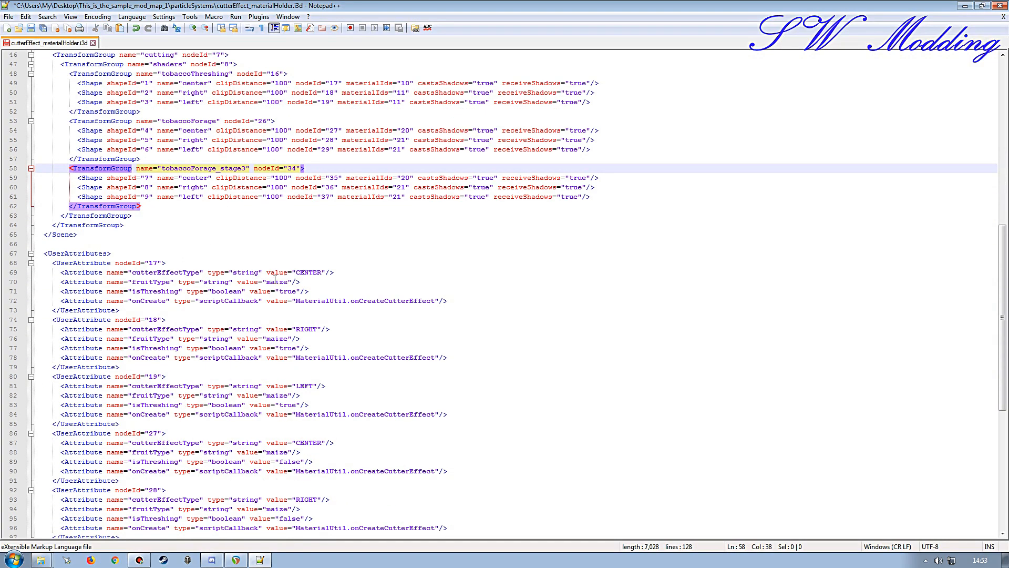
double_click(277, 282)
text(tobacco)
double_click(277, 338)
text(tobacco)
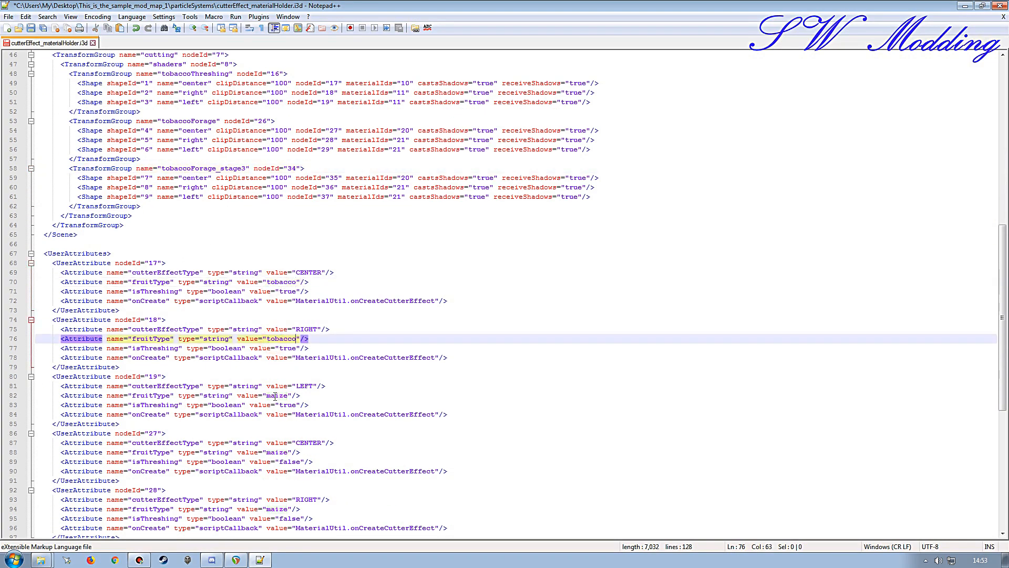
double_click(275, 396)
text(tobacco)
- Set the fruitType value to tobacco in the user attributes of nodes 27, 28 and 29
scroll(275, 343, down, 4)
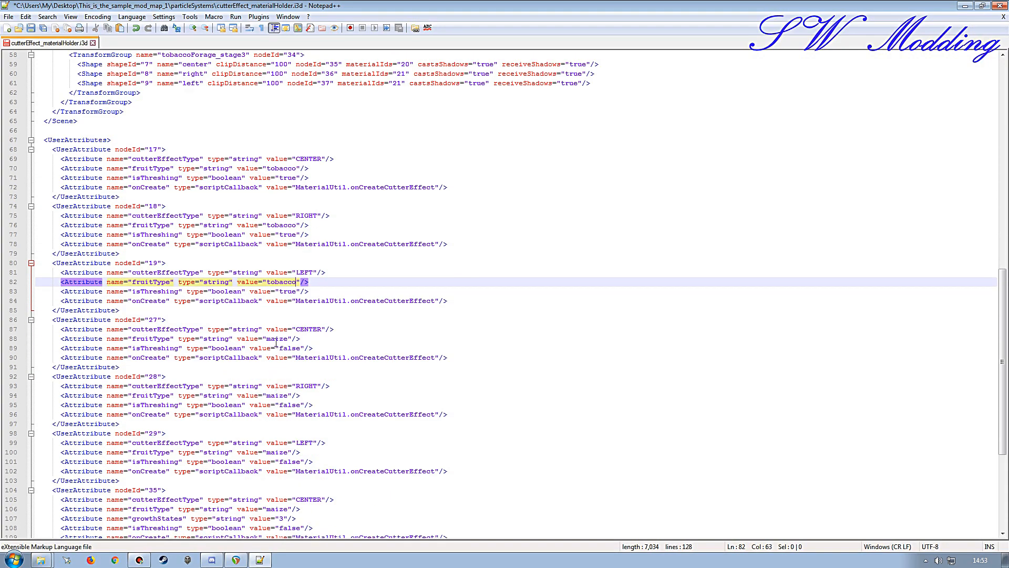
double_click(277, 339)
text(tobacco)
double_click(274, 395)
text(tobacco)
double_click(277, 452)
text(tobacco)
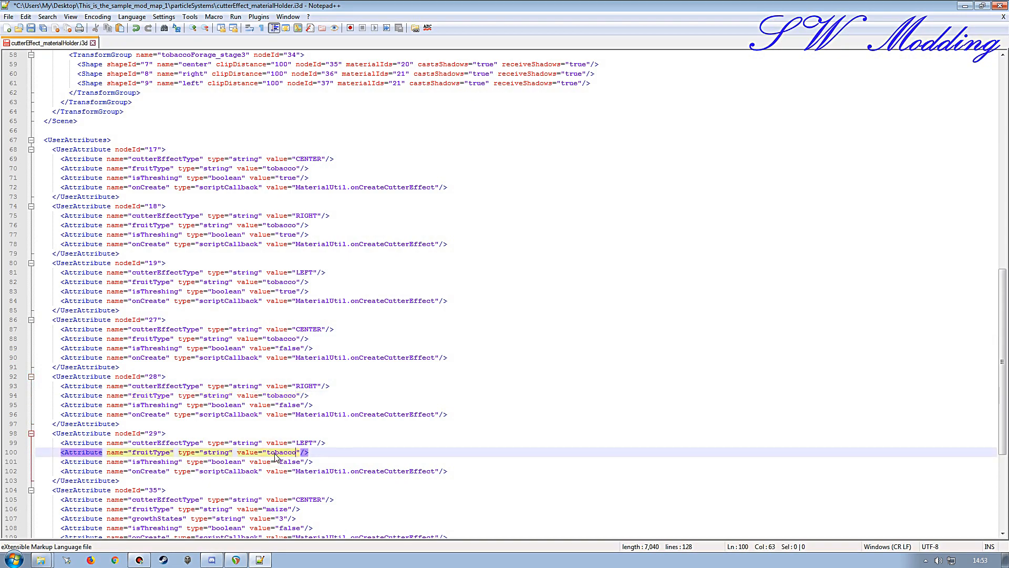
- Set the fruitType value to tobacco in the user attributes of nodes 35, 36 and 37
scroll(281, 405, down, 5)
double_click(274, 367)
text(tobacco)
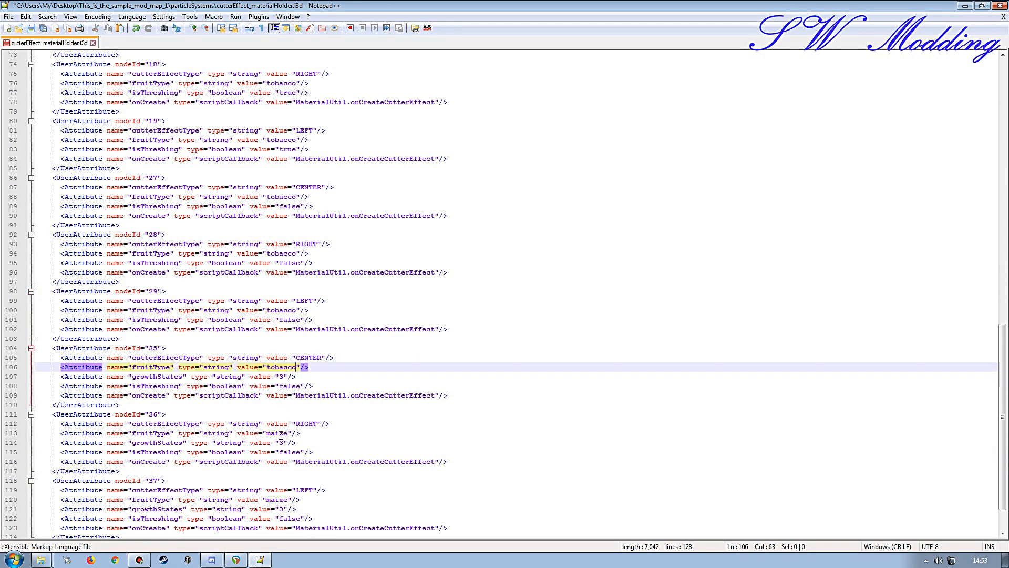
double_click(278, 433)
text(tobacco)
scroll(277, 447, down, 2)
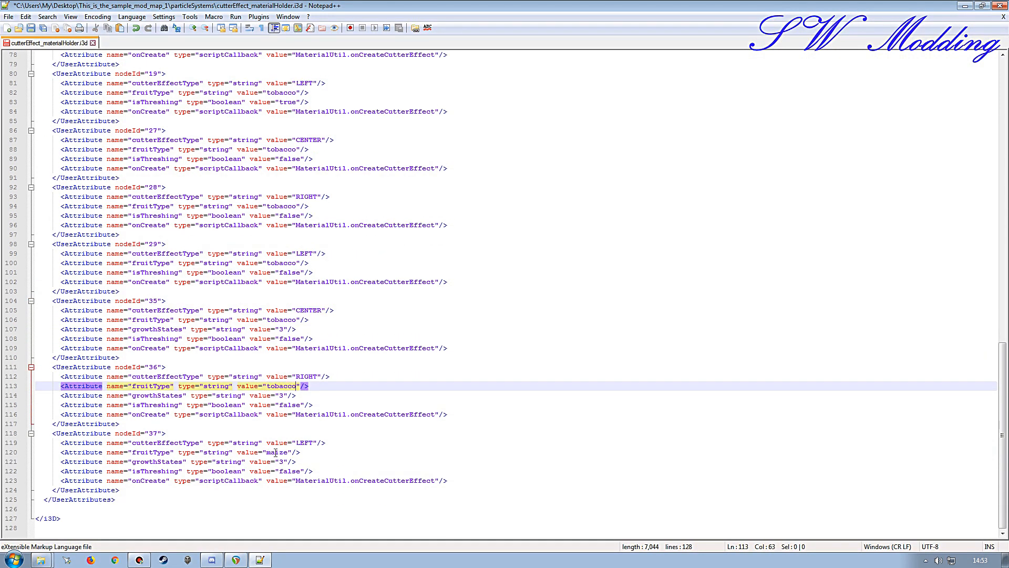
double_click(276, 452)
text(tobacco)
- Review the edited material holder file, save it, and close it together with Notepad++
scroll(278, 336, up, 5)
scroll(212, 348, up, 18)
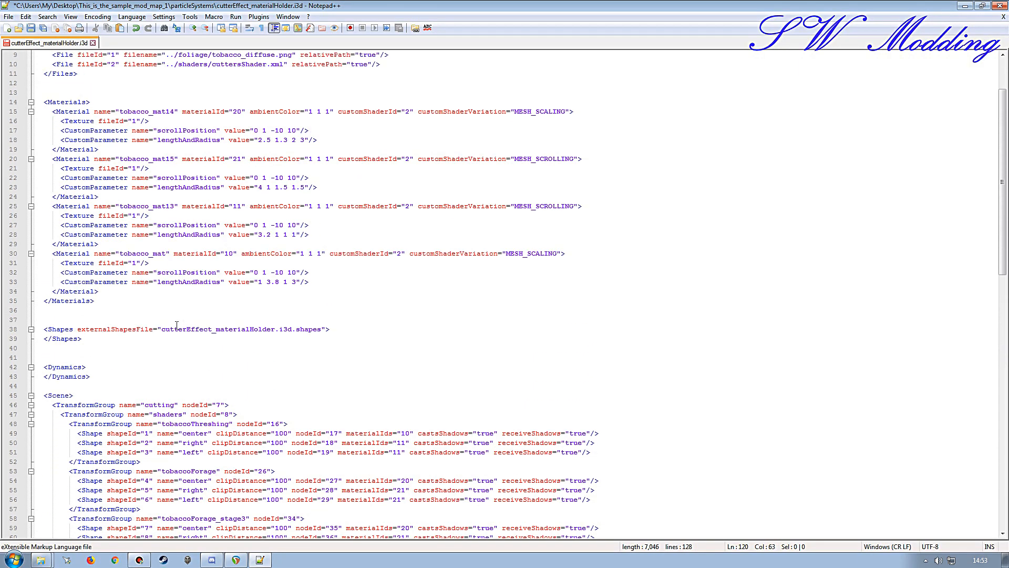
scroll(177, 325, up, 3)
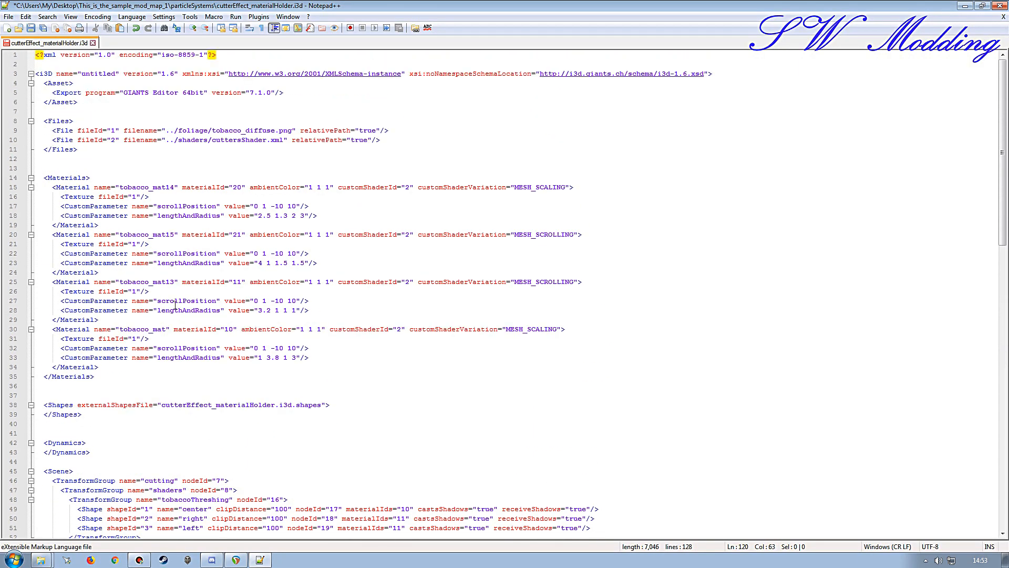
click(30, 27)
click(1002, 16)
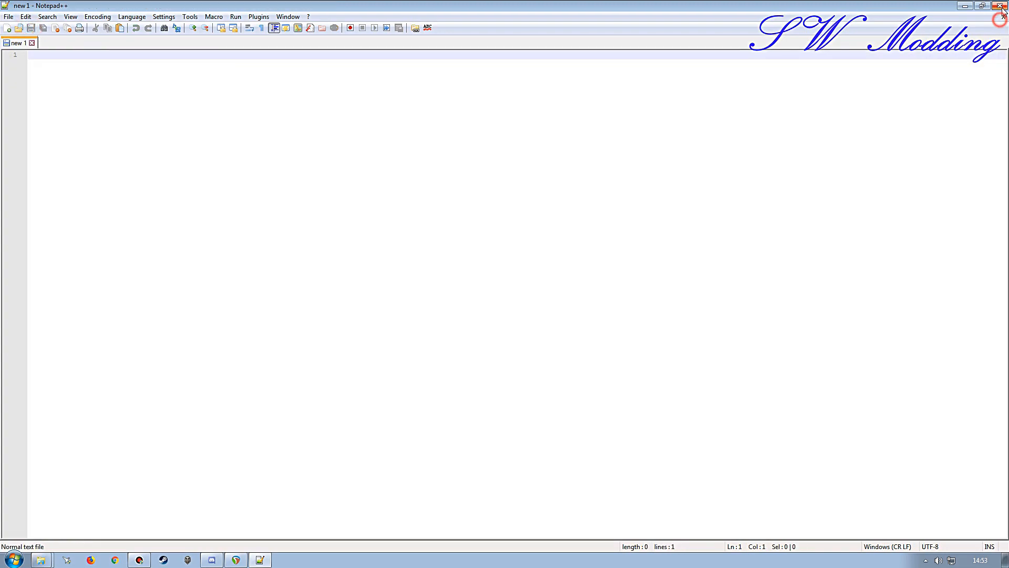
click(998, 5)
- Open cutterEffect_materialHolder.i3d from the map's particleSystems folder in GIANTS Editor
key(BackSpace)
double_click(379, 213)
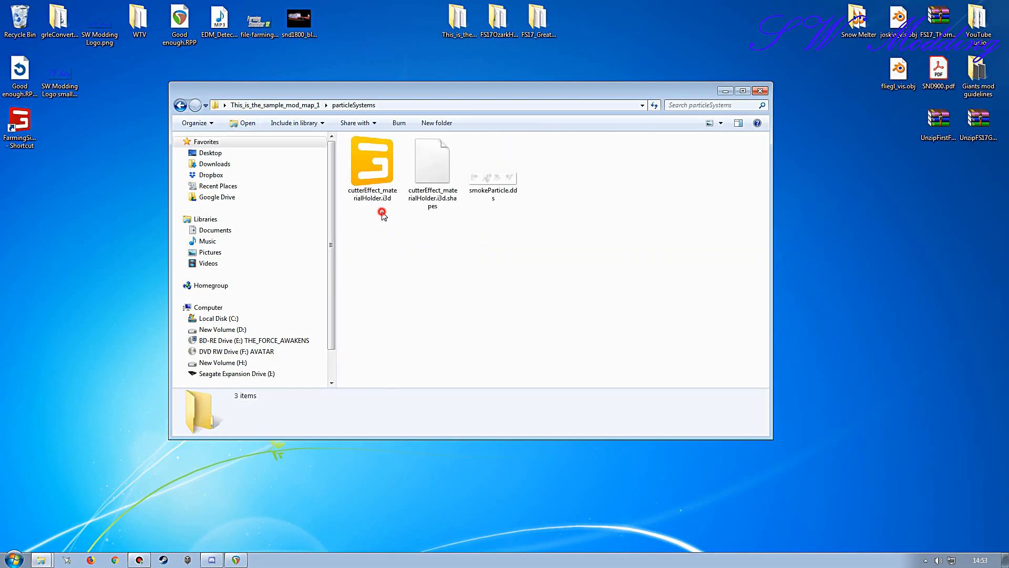
double_click(374, 186)
click(504, 344)
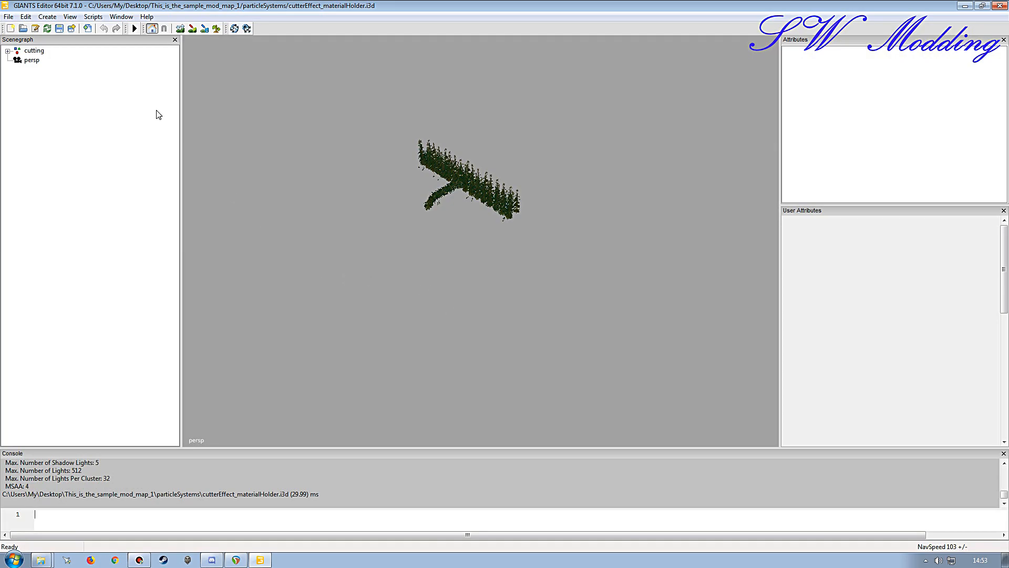
- Examine the cutter effect's plant meshes and their tobacco texture from several angles and up close
alt+drag(354, 294, 360, 266)
alt+right_drag(359, 265, 359, 241)
alt+drag(359, 242, 437, 261)
alt+right_drag(437, 262, 426, 275)
alt+drag(426, 271, 392, 304)
alt+right_drag(392, 304, 442, 265)
alt+drag(441, 266, 372, 250)
mouse_move(372, 252)
alt+right_down()
mouse_move(349, 264)
mouse_move(368, 255)
alt+right_up()
alt+drag(368, 255, 427, 284)
alt+right_drag(427, 284, 447, 239)
mouse_move(447, 264)
alt+mouse_down()
mouse_move(486, 220)
mouse_move(604, 205)
mouse_move(377, 209)
mouse_move(452, 253)
alt+mouse_up()
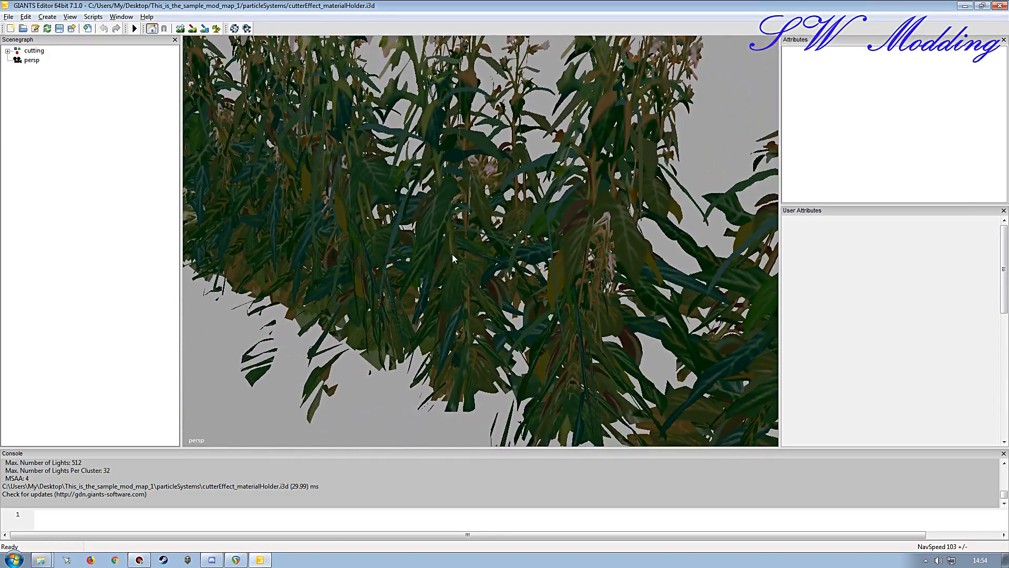
alt+right_drag(452, 253, 443, 265)
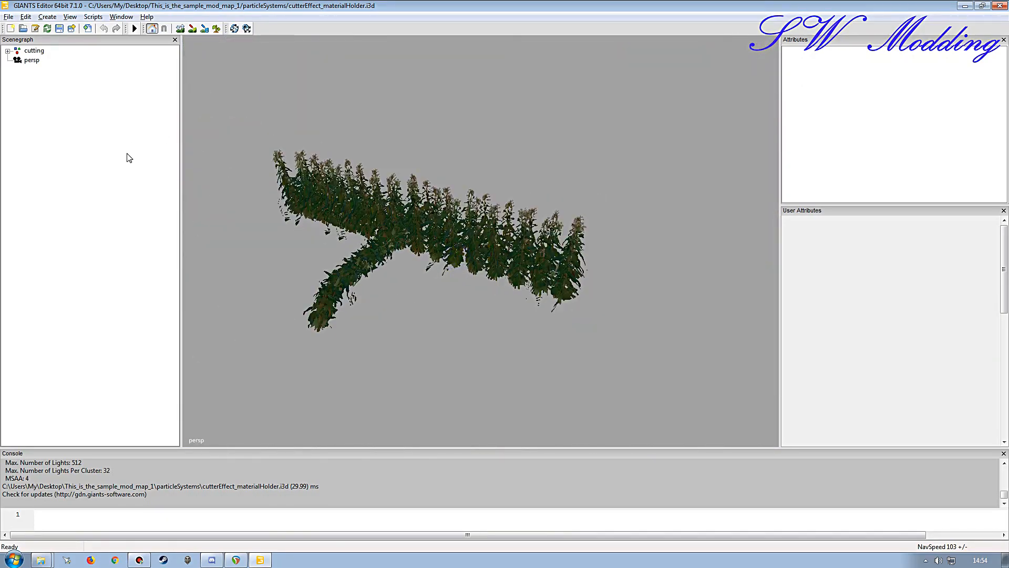
- Close GIANTS Editor and go back to the This_is_the_sample_mod_map_1 folder
click(999, 5)
click(583, 282)
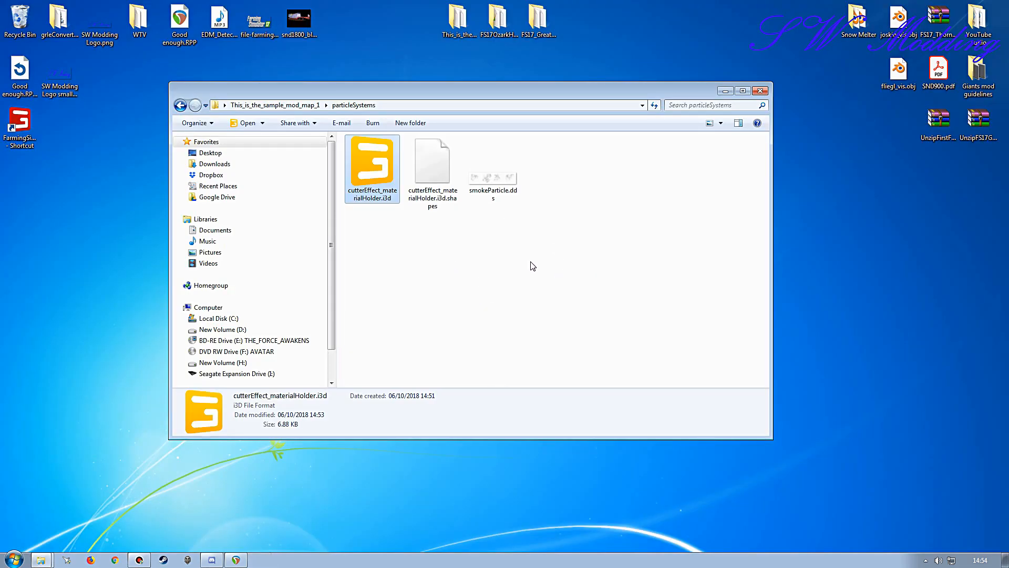
click(279, 105)
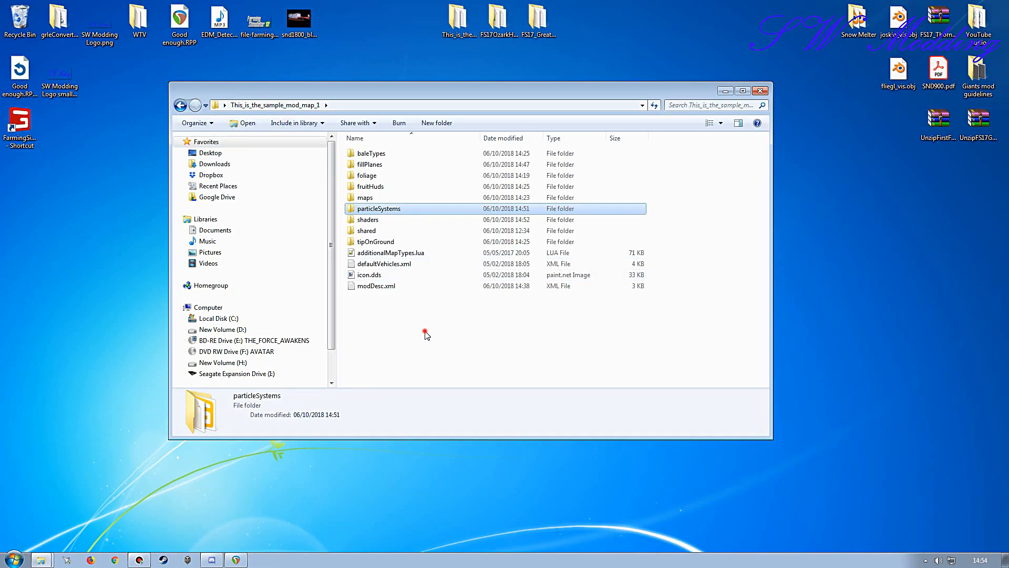
- Open effect_materialHolder.i3d from the game's data particleSystems folder in GIANTS Editor
click(426, 335)
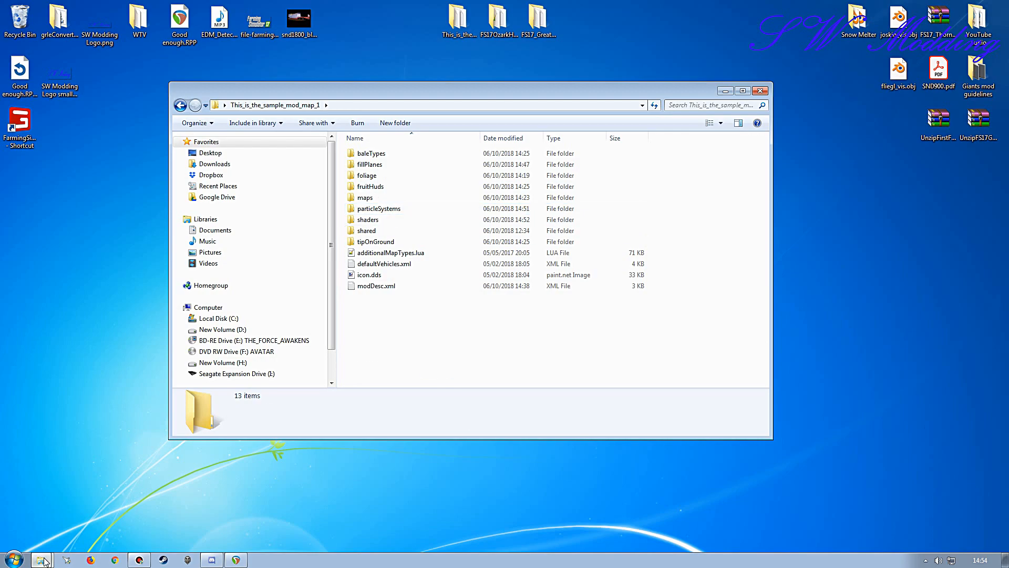
mouse_move(40, 559)
click(68, 539)
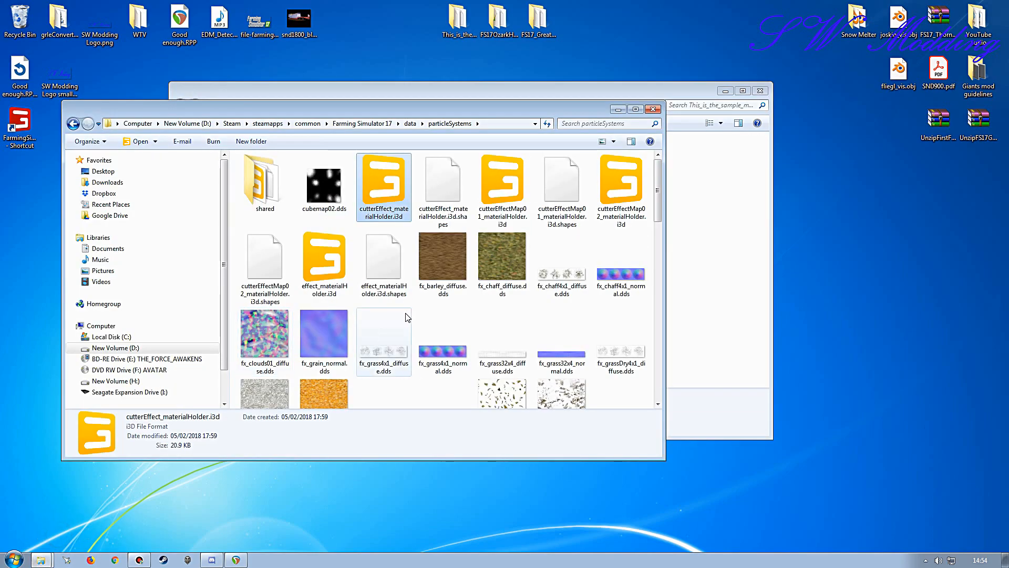
click(325, 259)
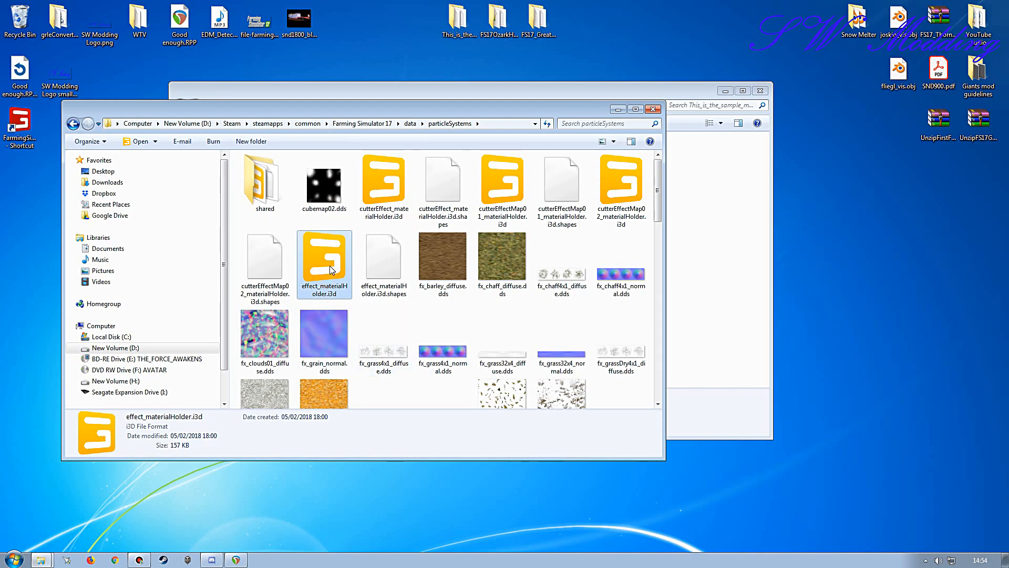
double_click(330, 265)
click(503, 344)
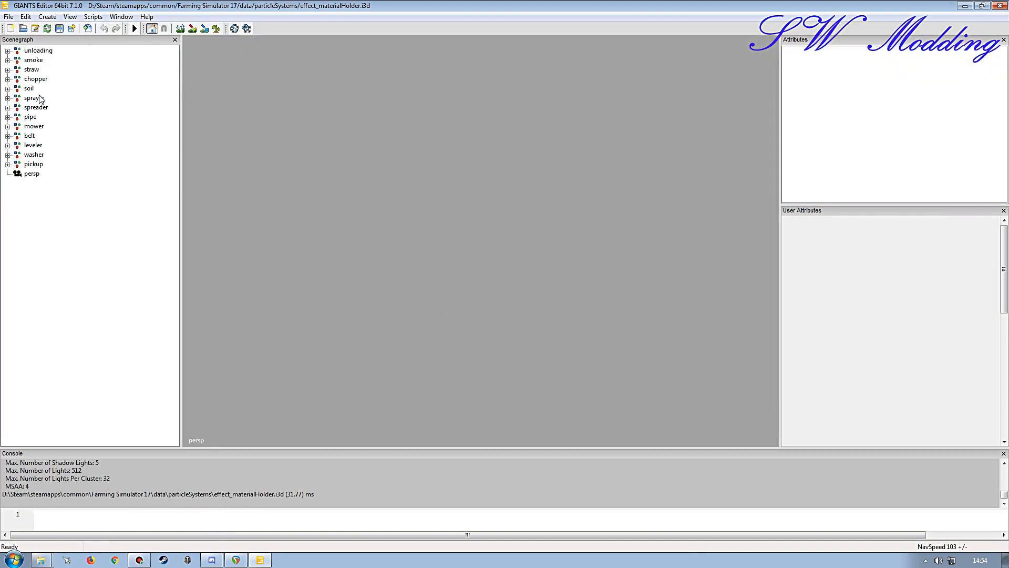
- Select the maize nodes in both the unloading and smoke groups of the scenegraph
click(8, 51)
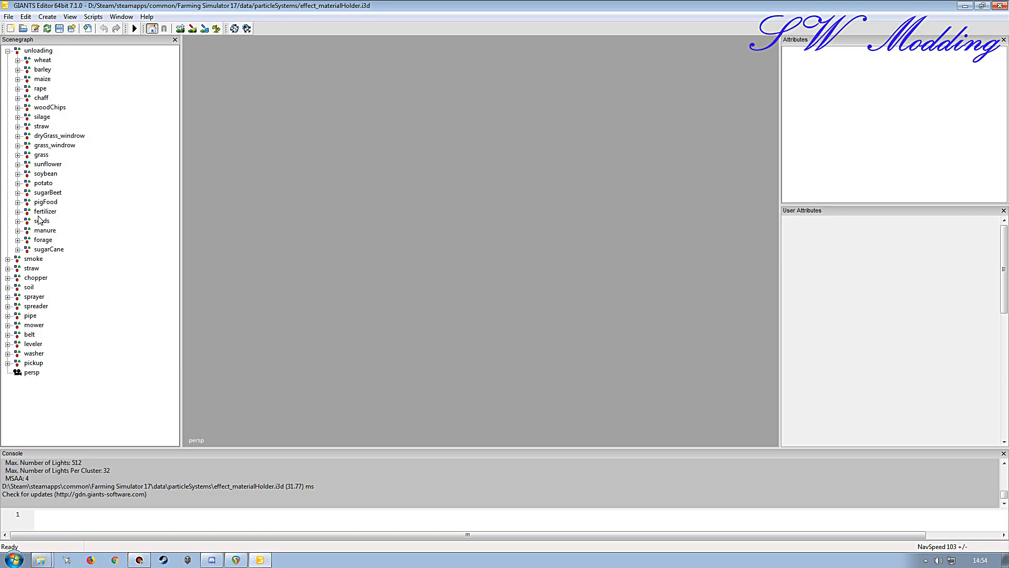
click(43, 79)
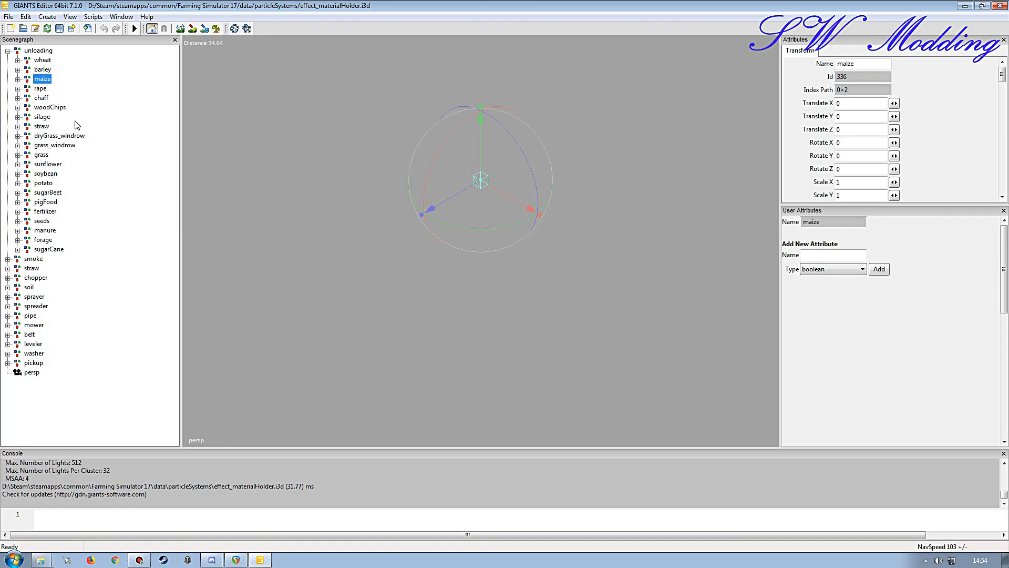
click(8, 259)
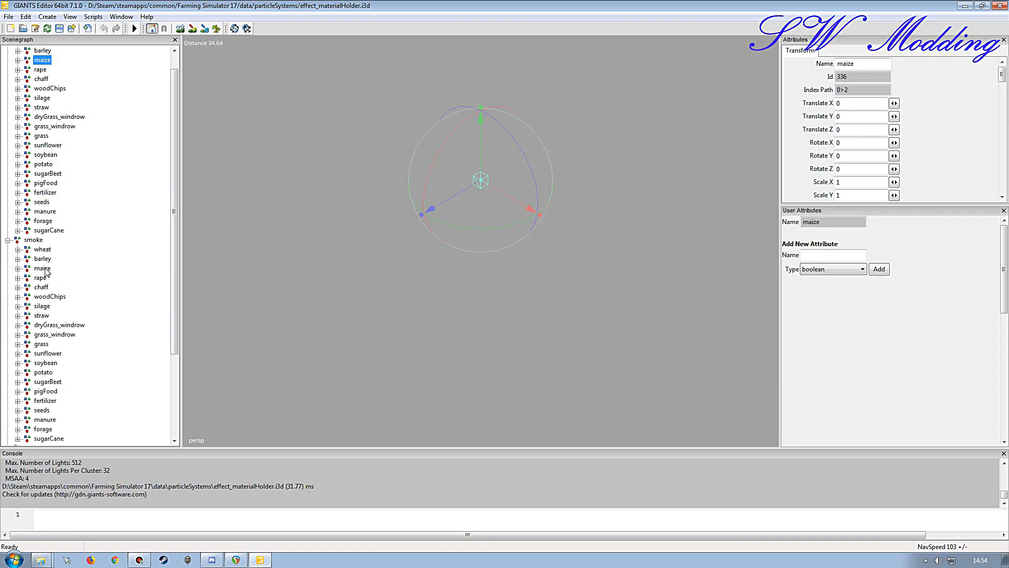
ctrl+click(43, 268)
scroll(111, 258, down, 4)
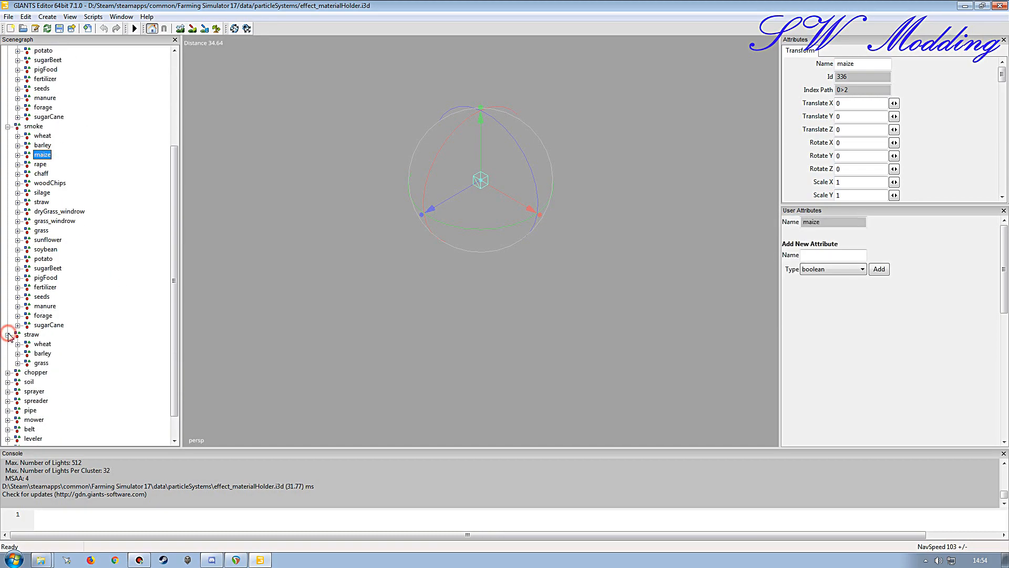
- Add the maize nodes of the chopper and pipe groups to the selection
click(7, 343)
scroll(87, 341, down, 2)
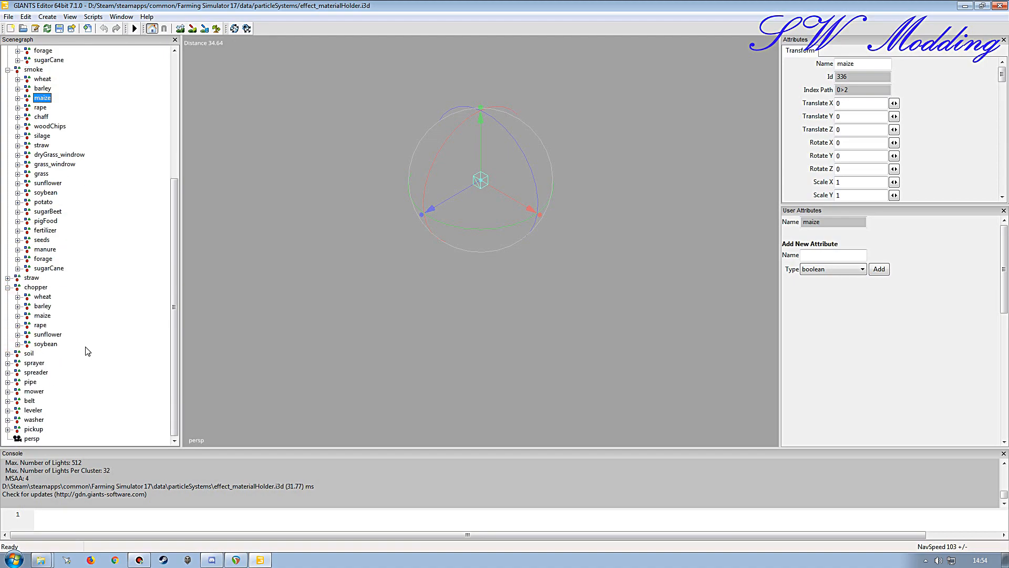
click(42, 316)
click(7, 382)
scroll(107, 362, down, 7)
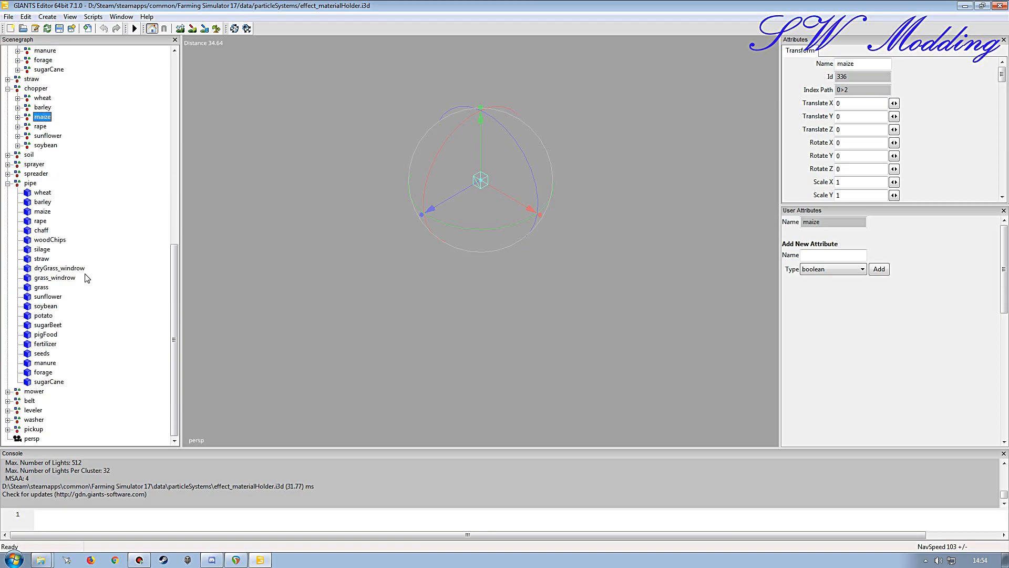
ctrl+click(42, 212)
- Extend the selection with the maize nodes of the belt and leveler groups, and check the selected nodes from the start of the scenegraph
click(7, 401)
scroll(95, 361, down, 2)
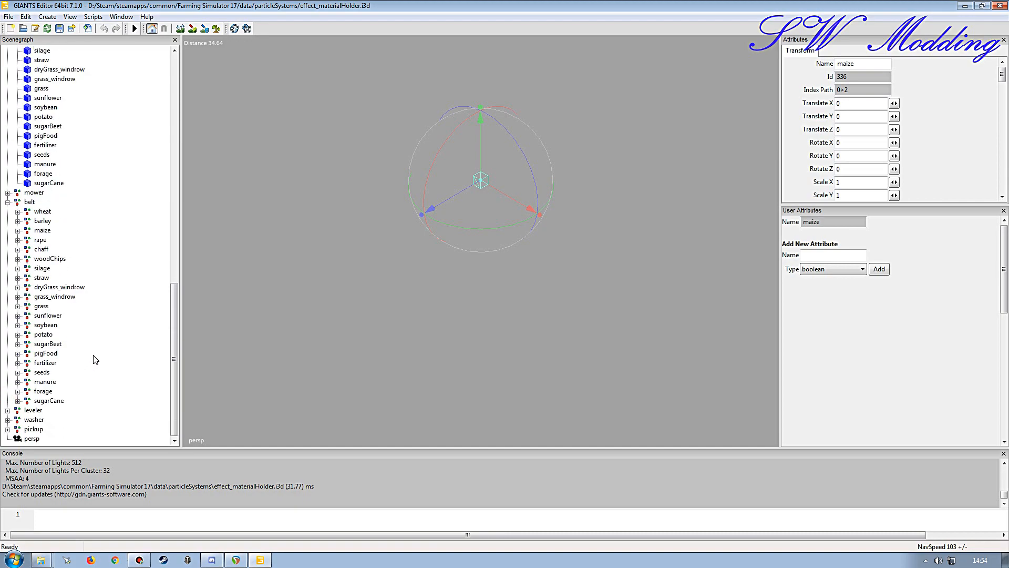
ctrl+click(42, 231)
click(7, 410)
scroll(8, 410, down, 6)
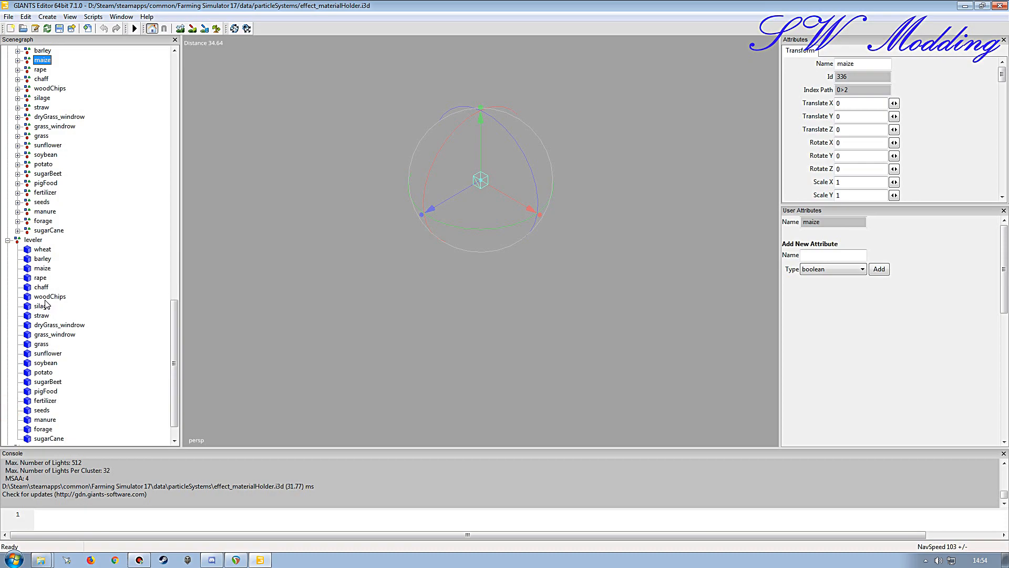
ctrl+click(42, 268)
scroll(86, 353, down, 1)
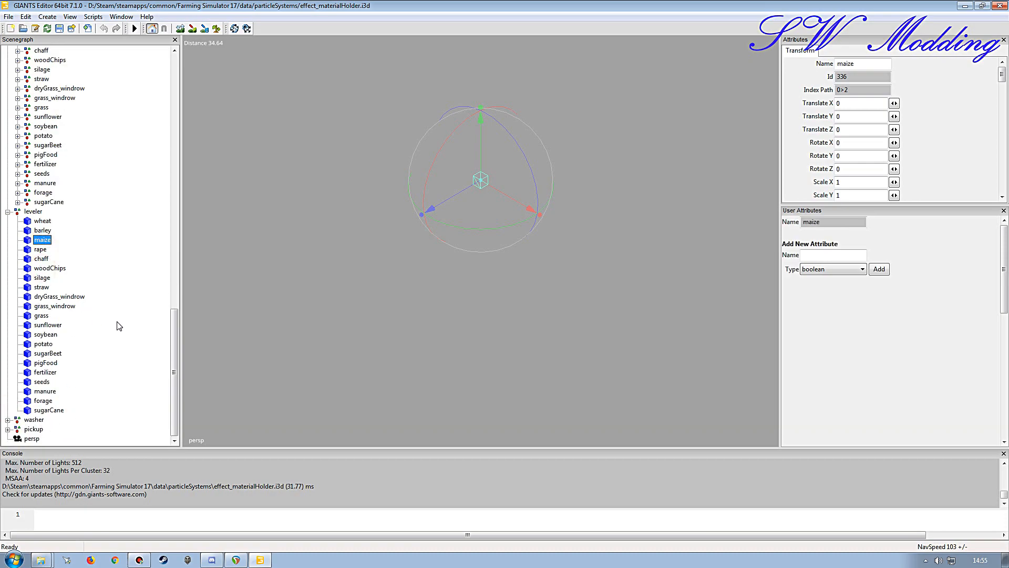
drag(174, 352, 183, 87)
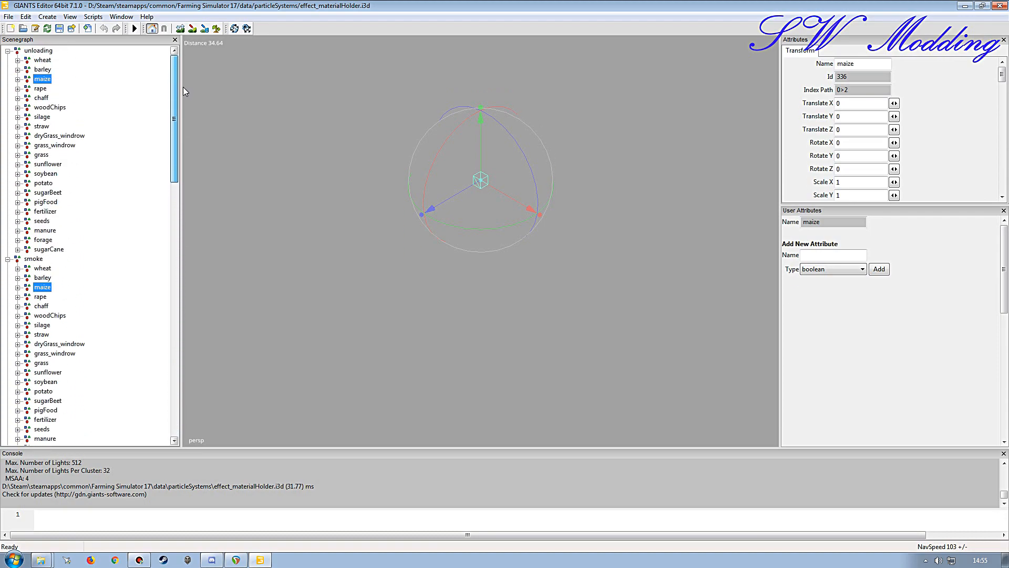
- Export the selected maize nodes with their files as 1.i3d into a new Desktop folder named 1
click(9, 17)
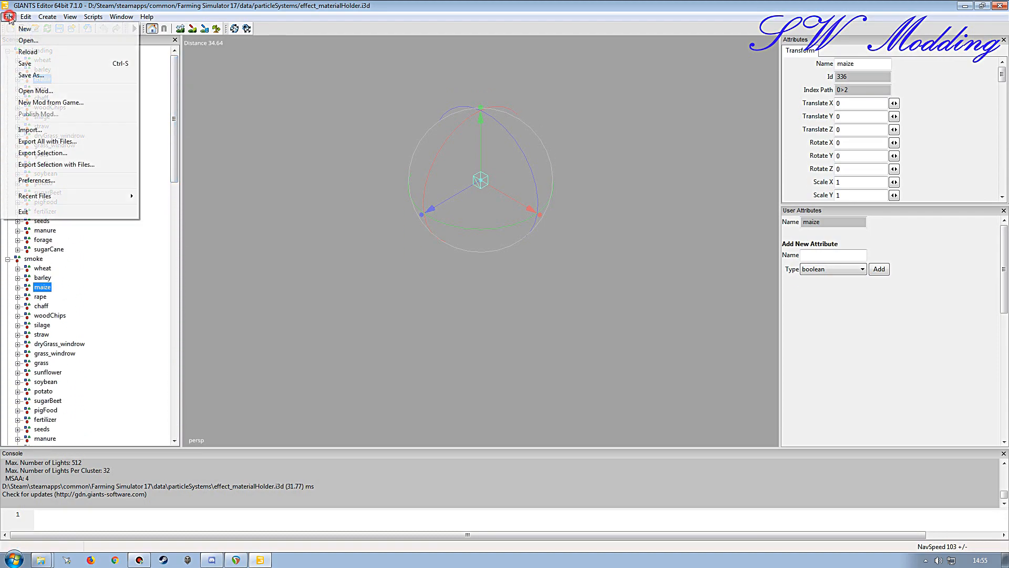
click(56, 164)
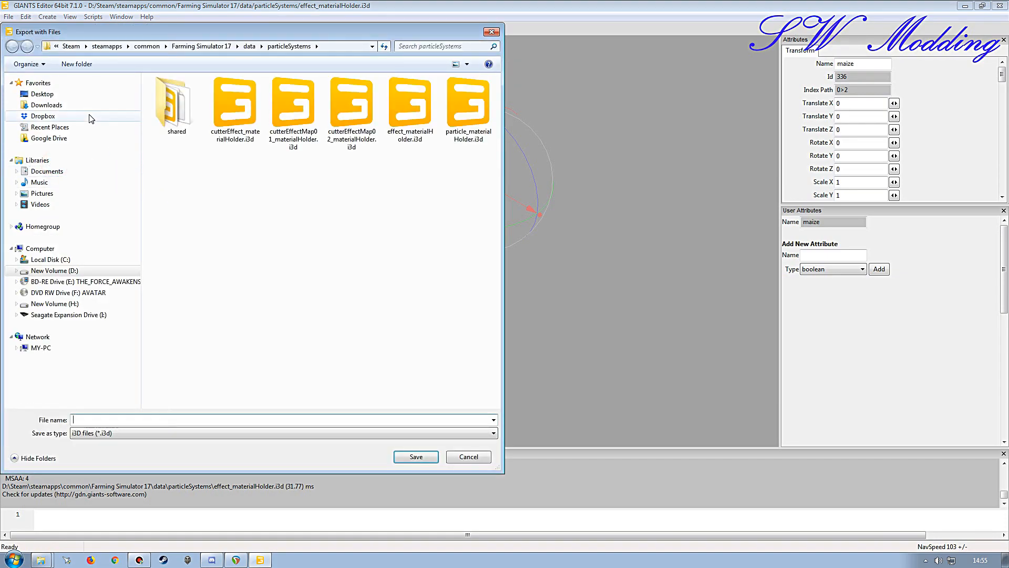
click(42, 94)
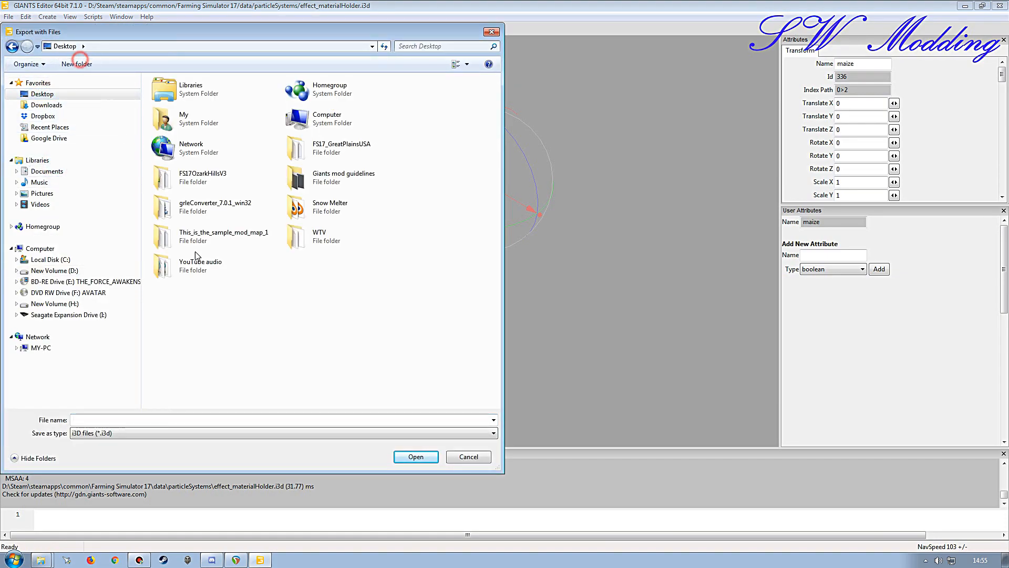
text(1)
click(427, 457)
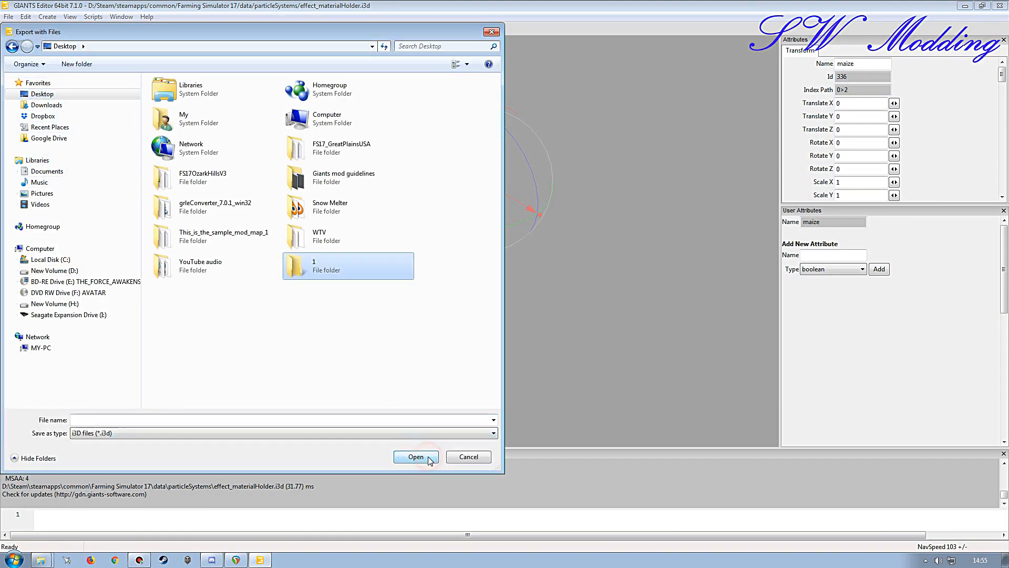
click(428, 457)
click(378, 419)
text(1)
click(411, 459)
click(525, 274)
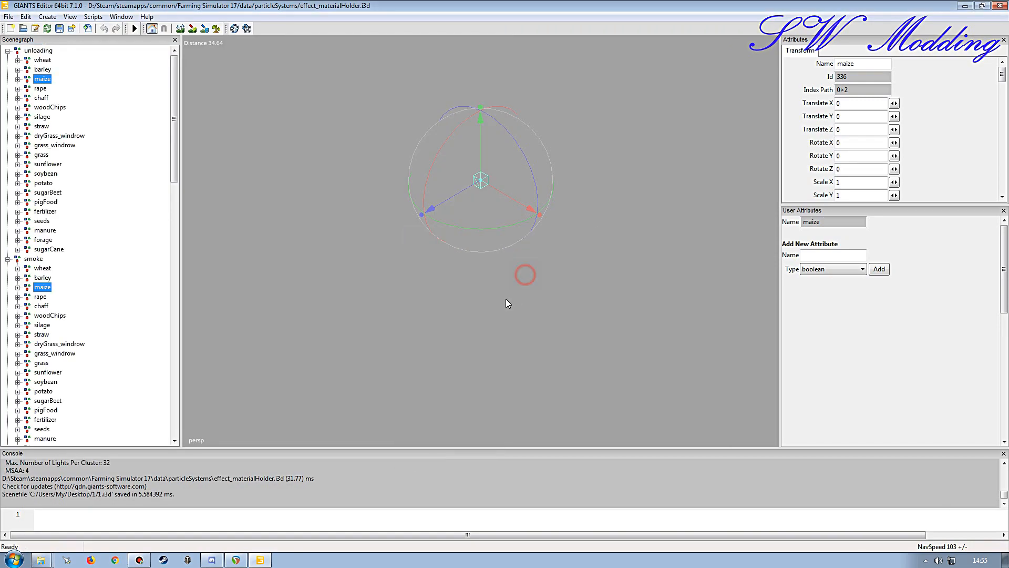
- Close GIANTS Editor, minimize the game's particleSystems window, and open the sample map's particleSystems folder
click(995, 6)
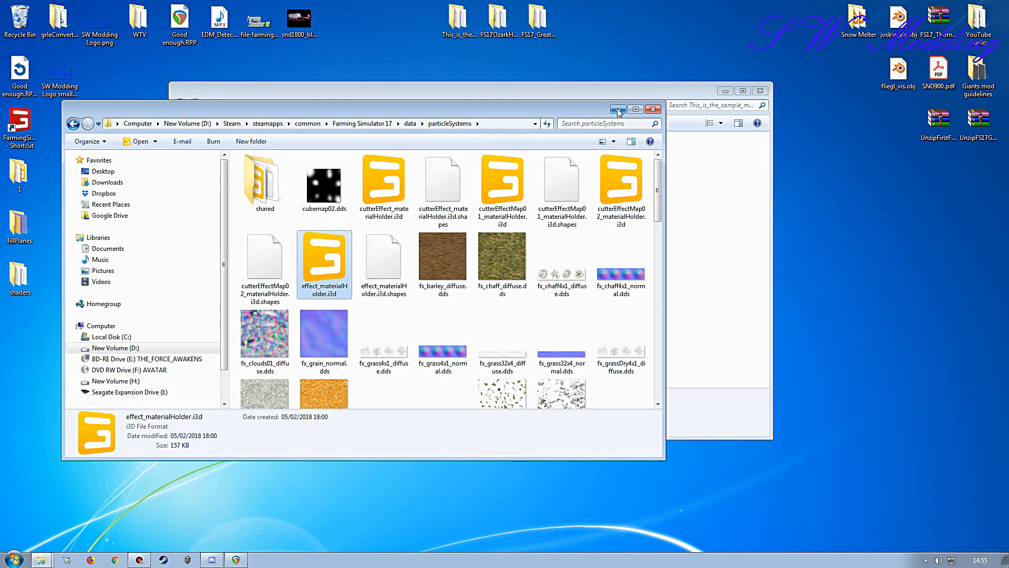
click(618, 110)
drag(433, 94, 520, 136)
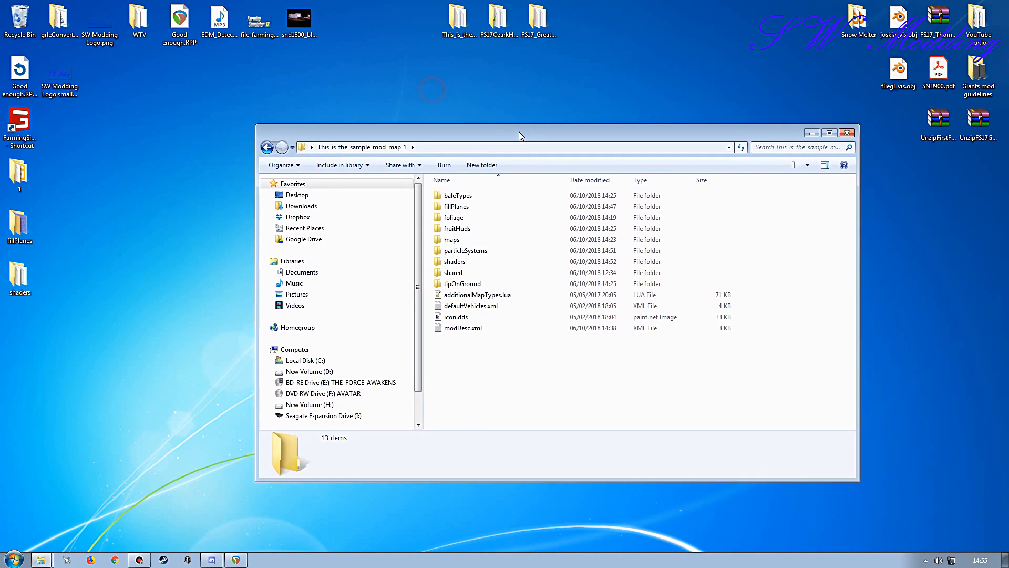
double_click(462, 250)
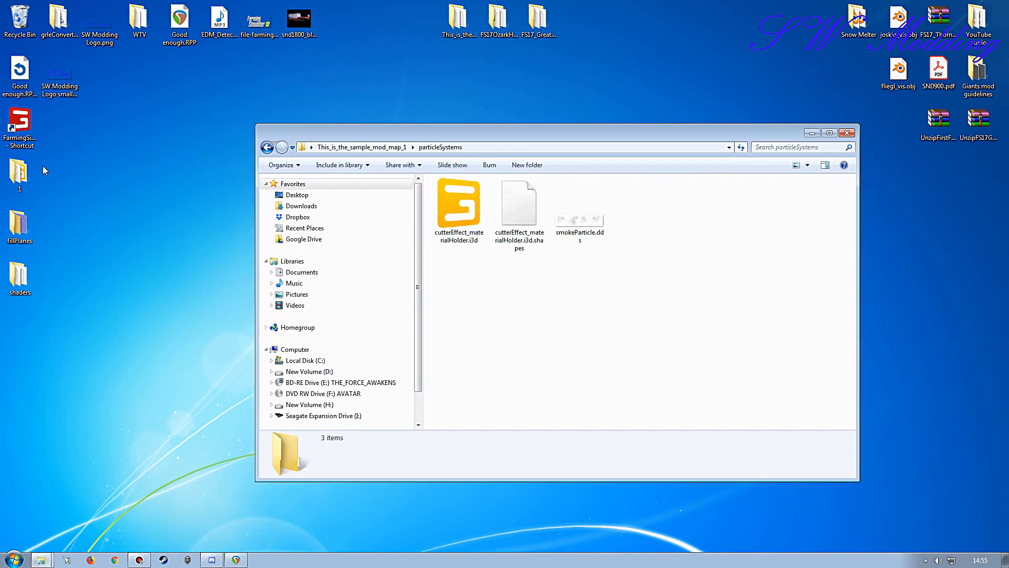
- Open the exported folder 1 beside the map folder and check the exported fillPlanes textures, closing only the fillPlanes window
double_click(19, 173)
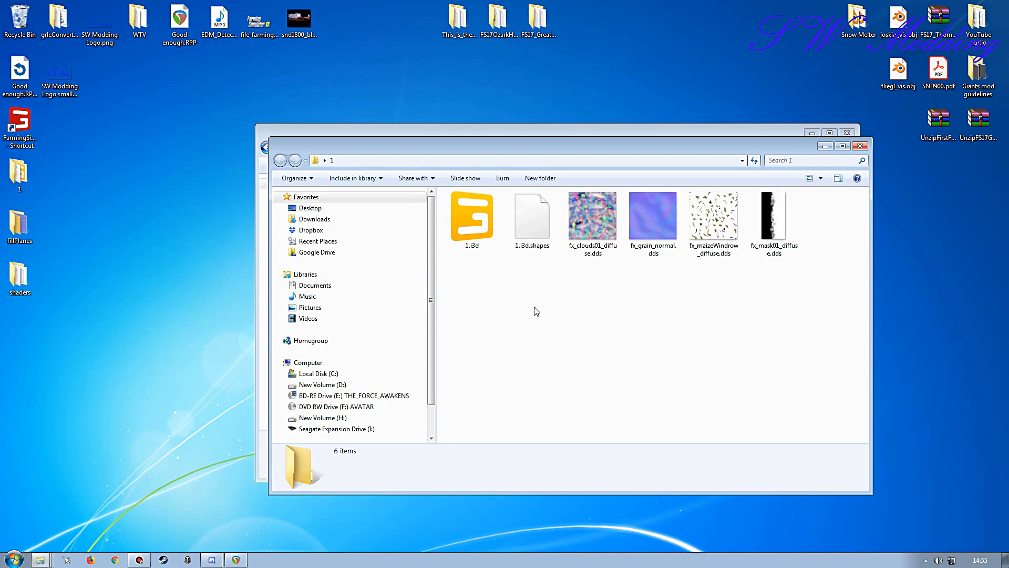
double_click(20, 223)
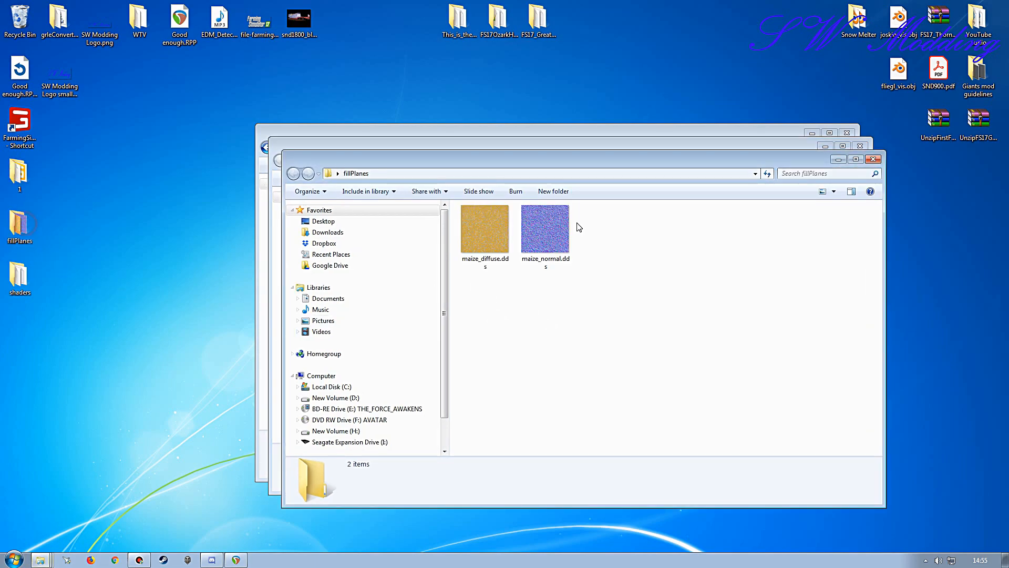
click(872, 159)
drag(587, 151, 472, 118)
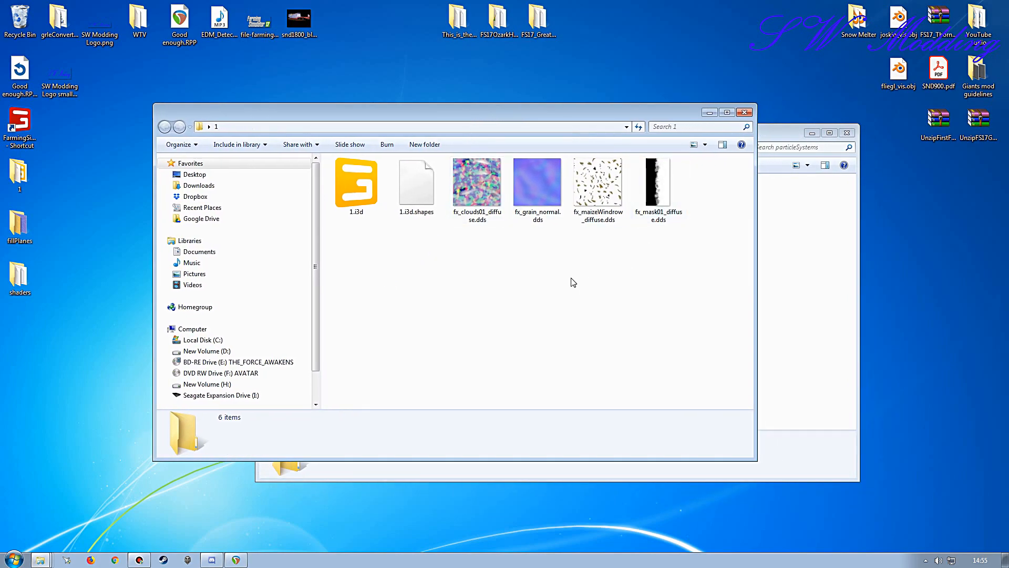
- Move all six files from the desktop folder 1 into the sample map's particleSystems folder
click(781, 143)
click(495, 114)
mouse_move(698, 272)
mouse_down()
mouse_move(345, 199)
mouse_move(354, 215)
mouse_move(436, 217)
mouse_move(461, 250)
mouse_up()
right_drag(461, 251, 801, 345)
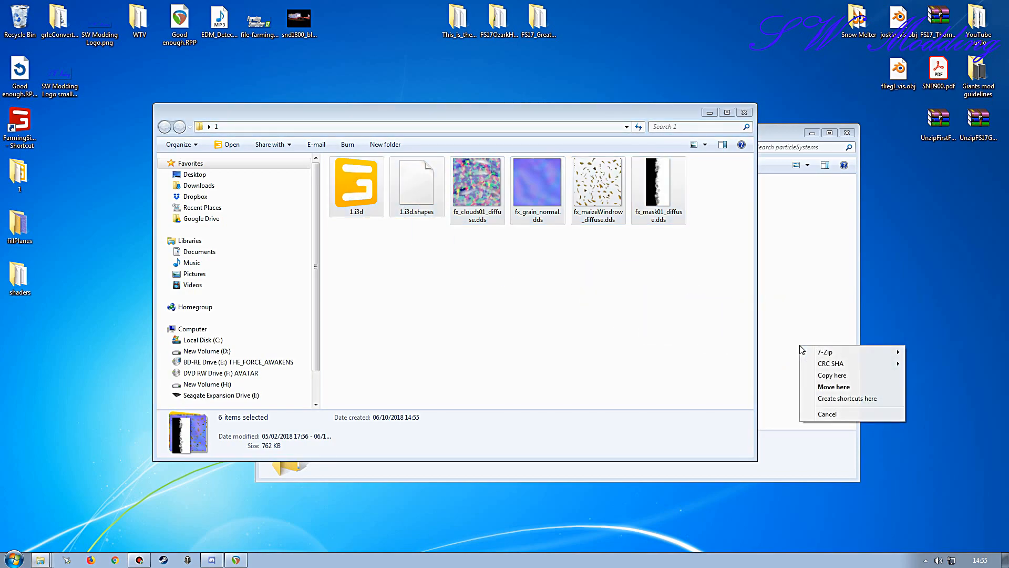
click(821, 387)
click(505, 112)
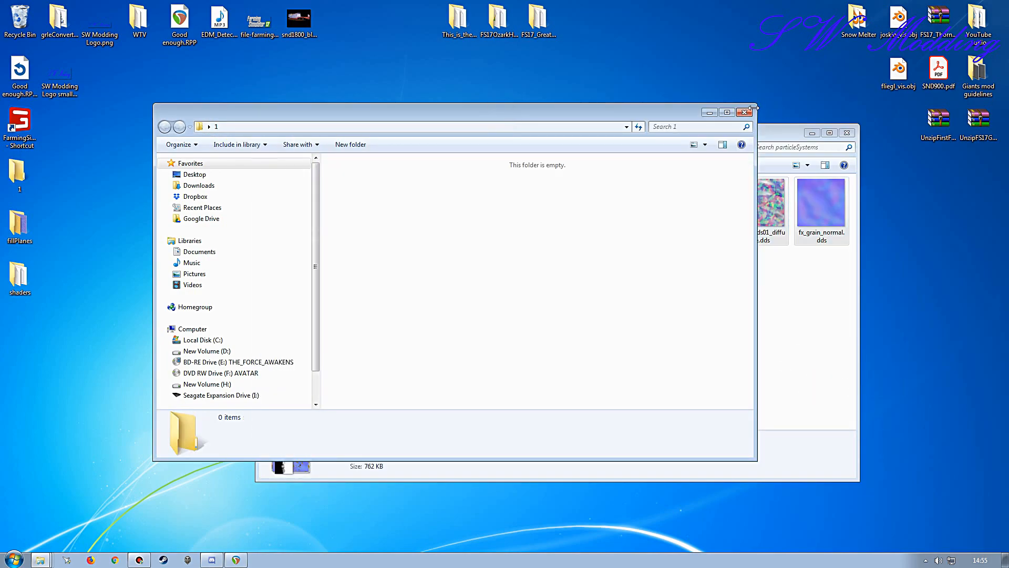
click(744, 112)
- Delete the emptied folder 1 and the fillPlanes folder from the desktop, checking the contents of fillPlanes first
click(19, 173)
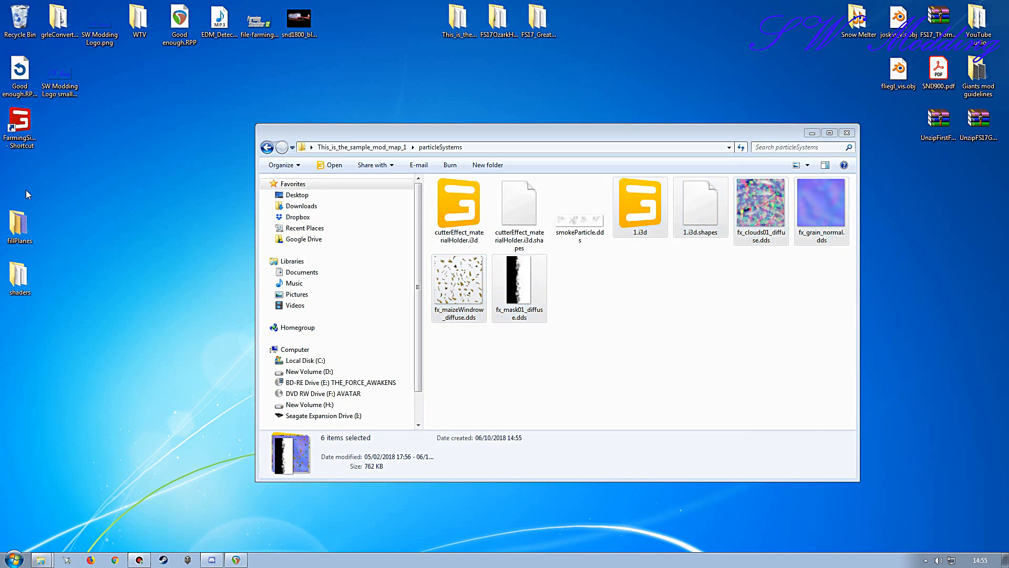
click(26, 224)
double_click(20, 227)
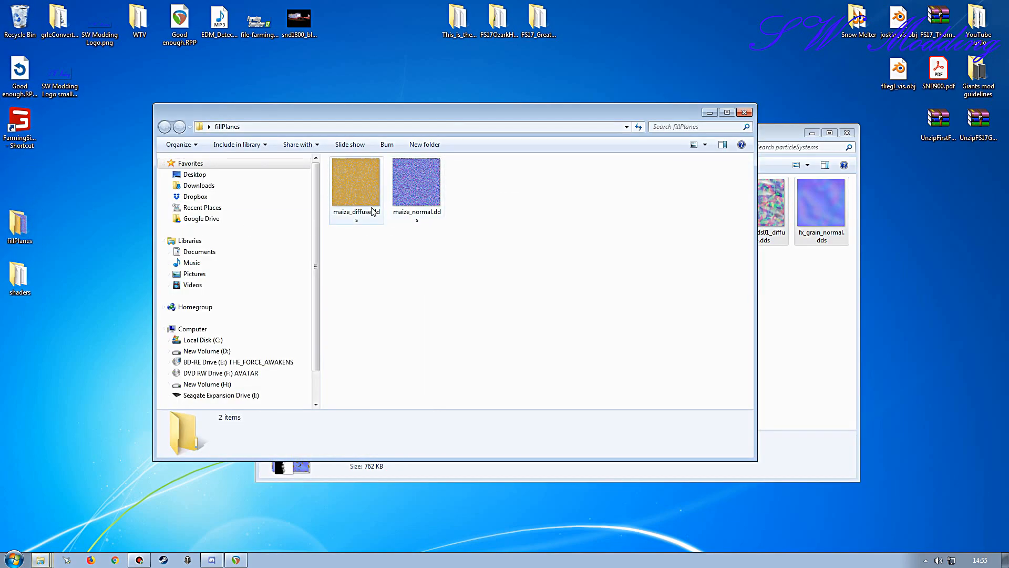
click(743, 109)
drag(21, 223, 20, 21)
- Move the six shader XML files from the desktop shaders folder into the map's shaders folder, and remove the emptied desktop folder
click(23, 275)
double_click(23, 279)
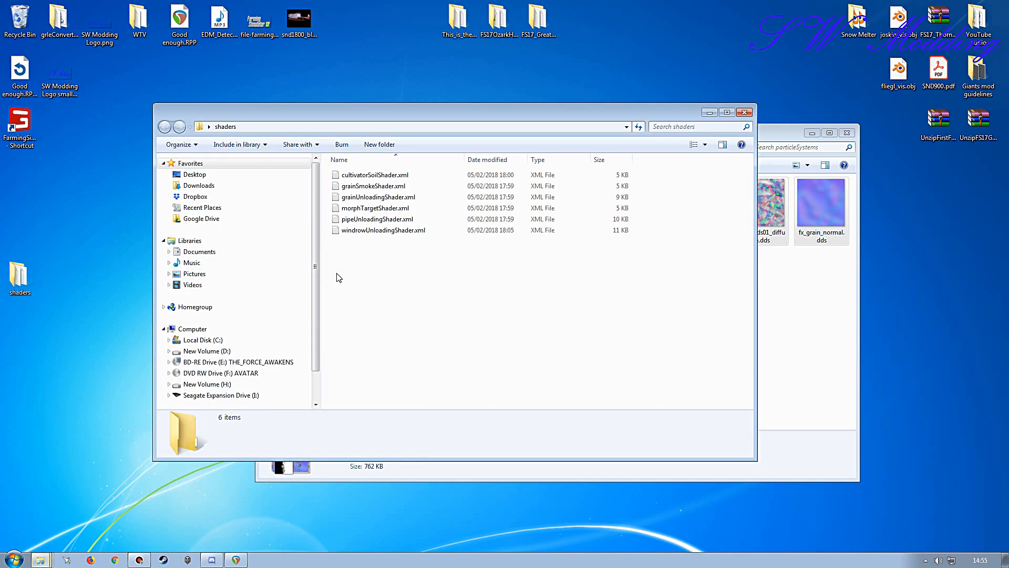
drag(402, 279, 371, 181)
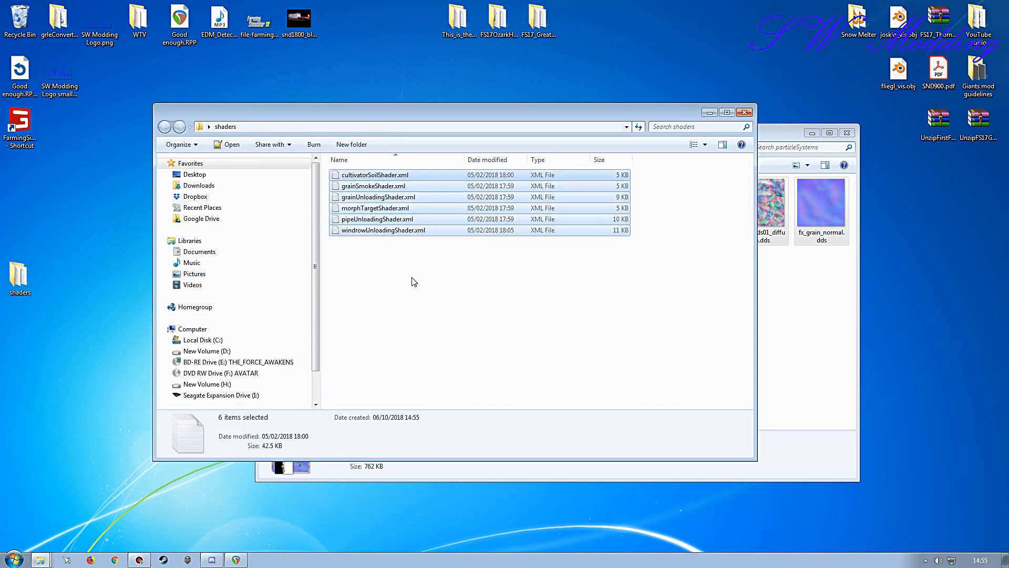
click(774, 137)
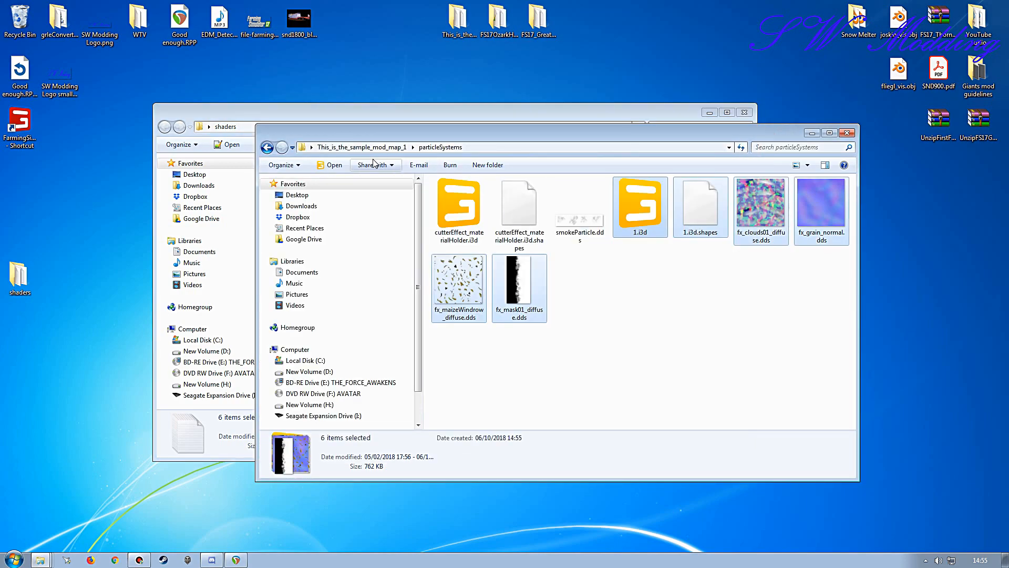
click(360, 147)
double_click(457, 262)
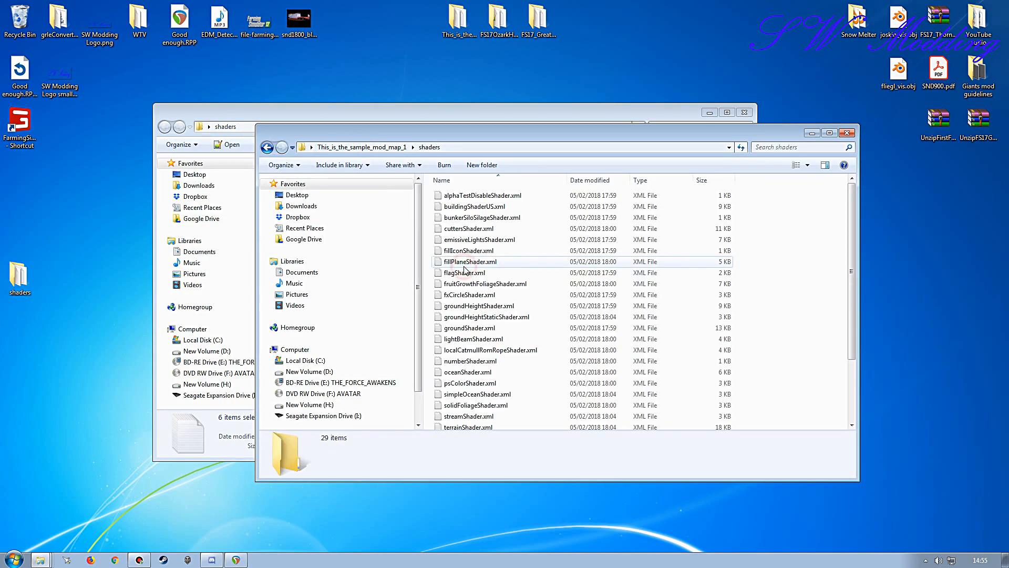
key(ctrl+v)
click(543, 115)
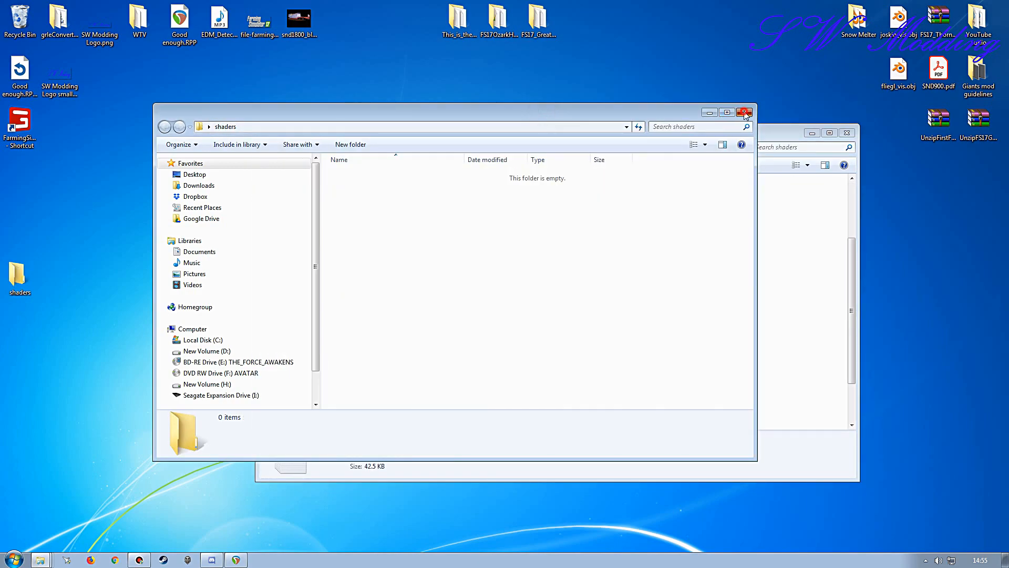
click(744, 112)
- Open 1.i3d from the map's particleSystems folder in Notepad++ for text editing
drag(451, 131, 338, 98)
click(252, 111)
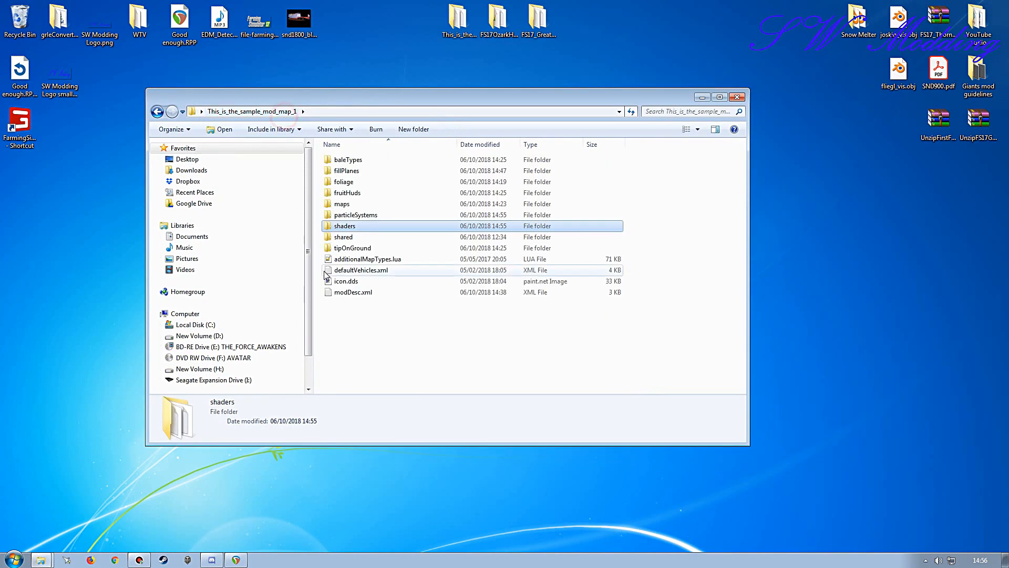
double_click(344, 226)
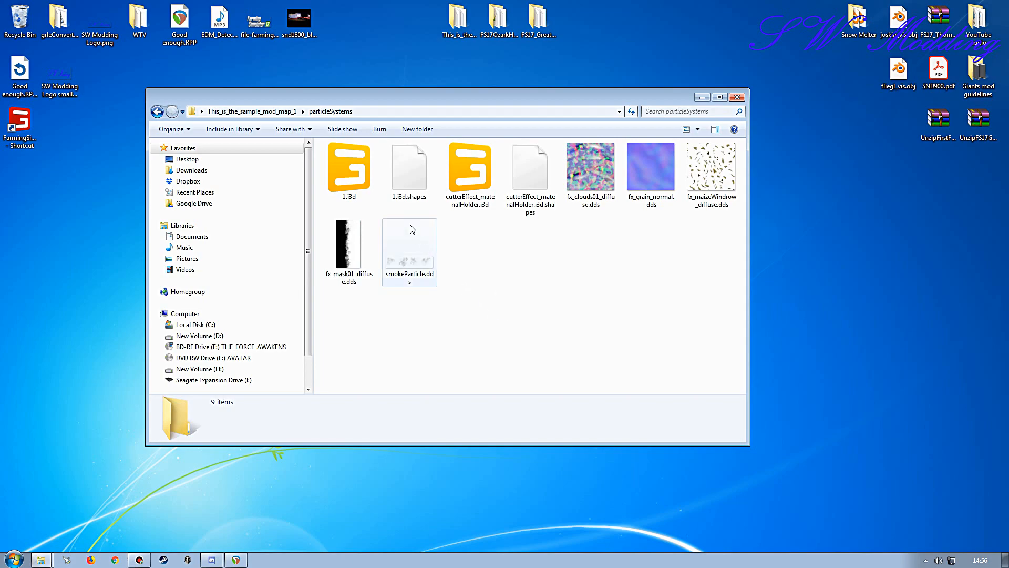
click(342, 174)
right_click(343, 174)
click(351, 209)
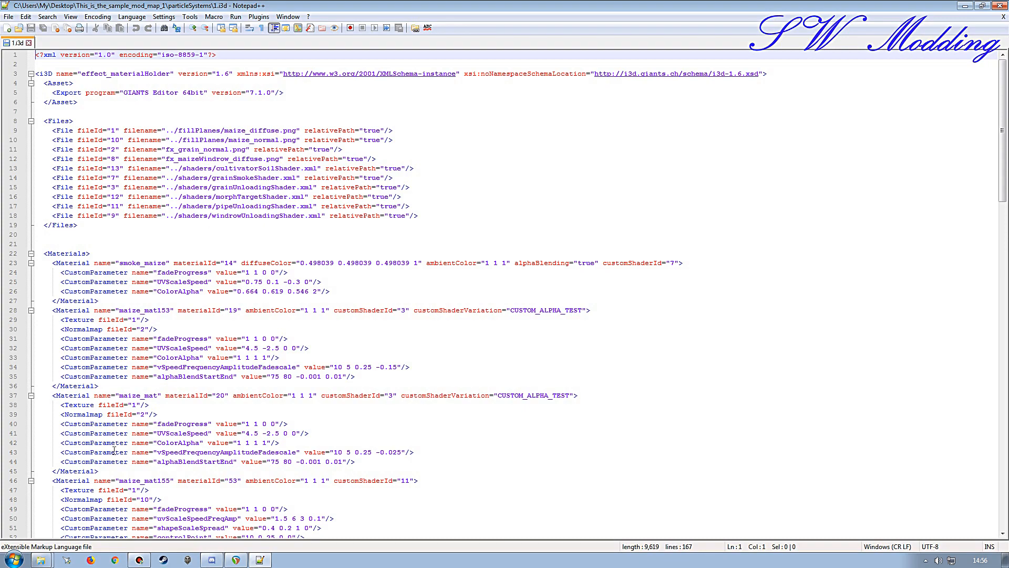
- Copy the name tobacco_diffuse from the texture in the map's fillPlanes folder and replace maize_diffuse with it in the fileId 1 path
click(43, 561)
click(44, 522)
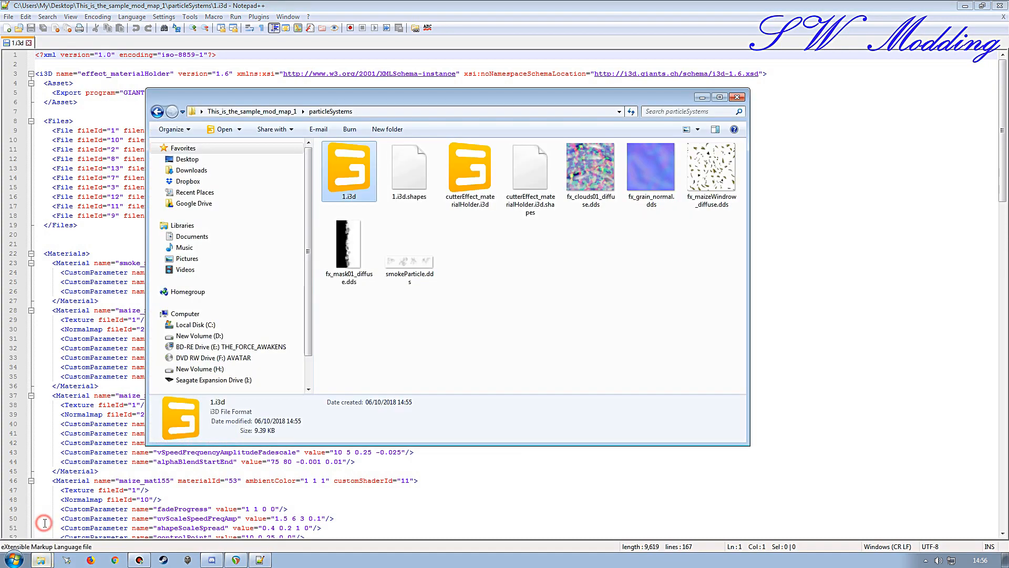
click(227, 111)
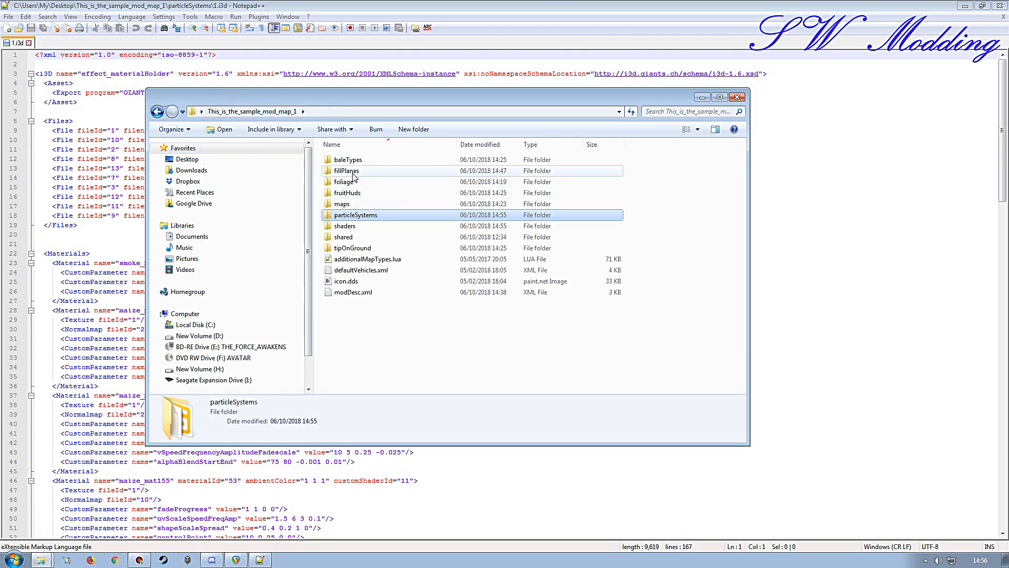
double_click(346, 166)
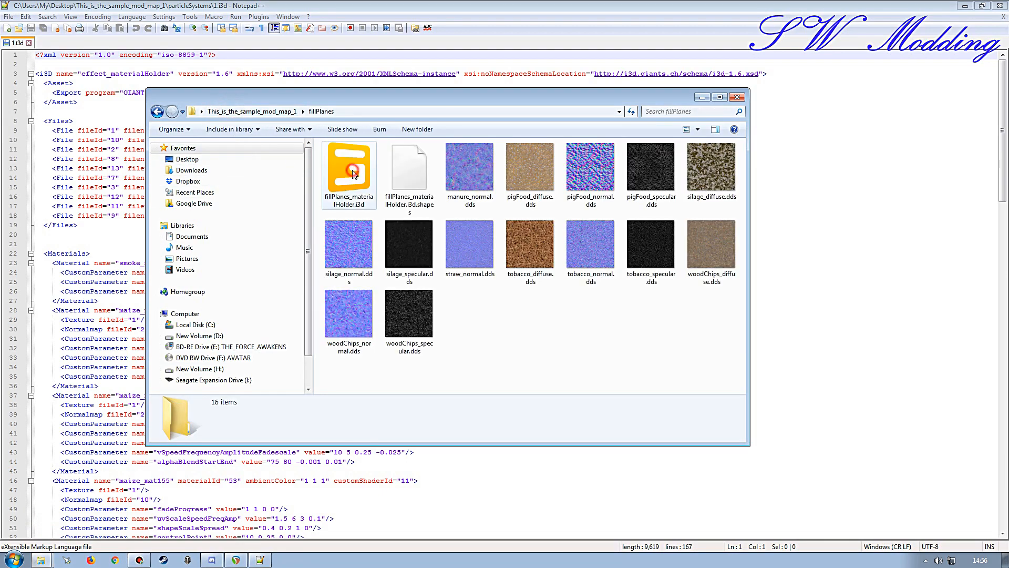
click(530, 270)
key(F2)
key(ctrl+c)
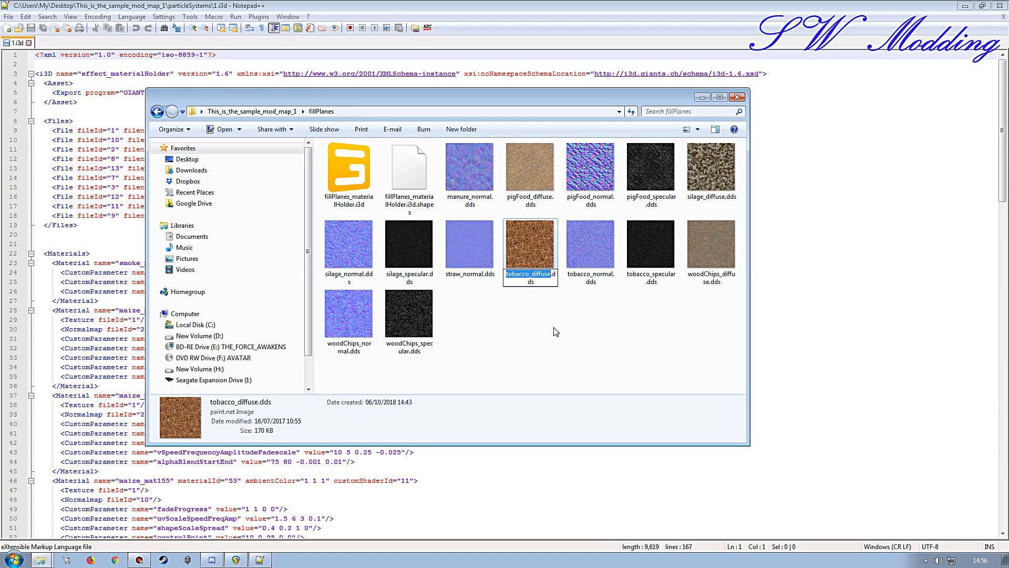
click(501, 61)
double_click(236, 132)
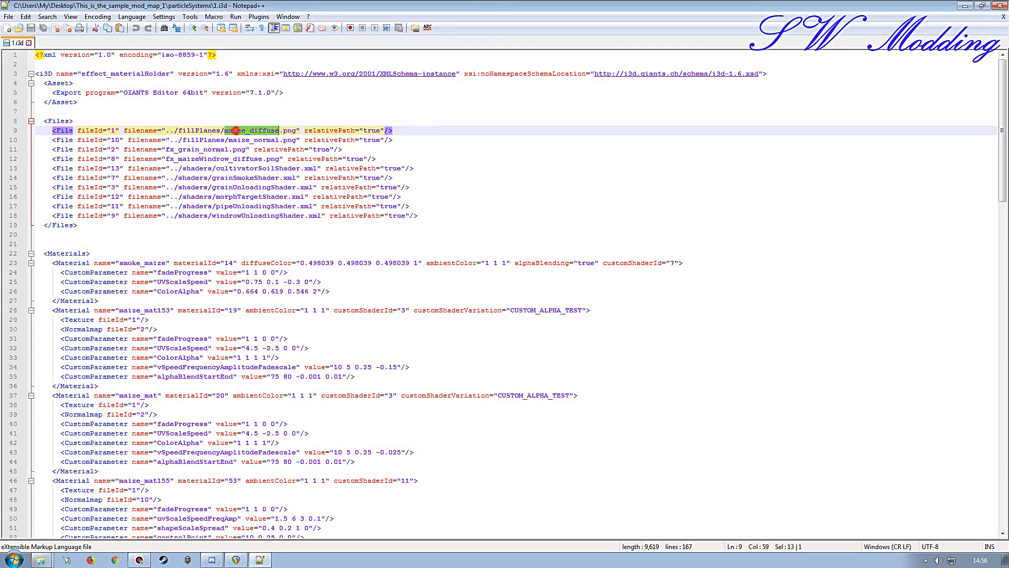
key(ctrl+v)
- Change the fileId 10 texture name to tobacco_normal.png
drag(255, 131, 234, 131)
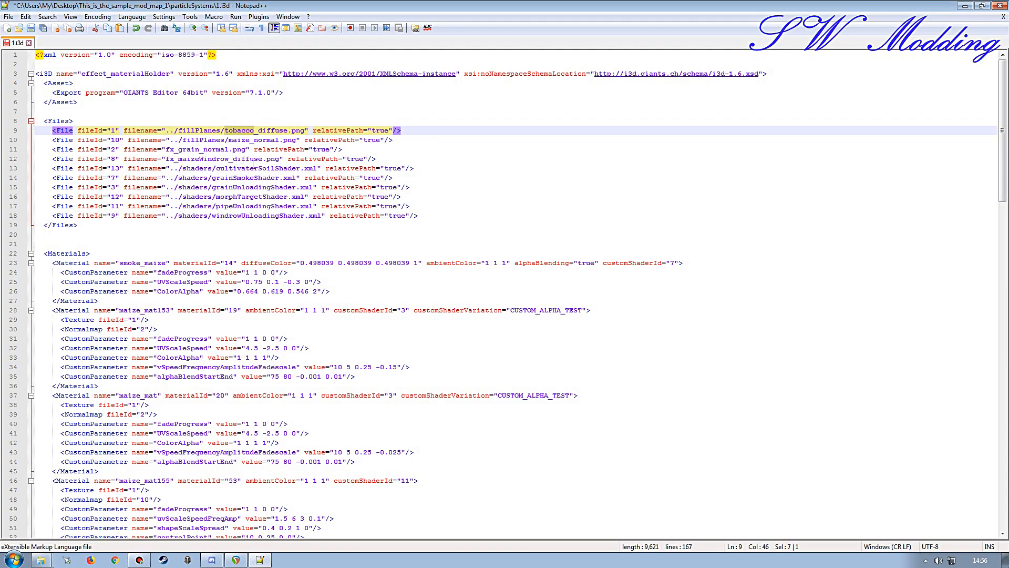
drag(249, 140, 229, 140)
text(tobacco)
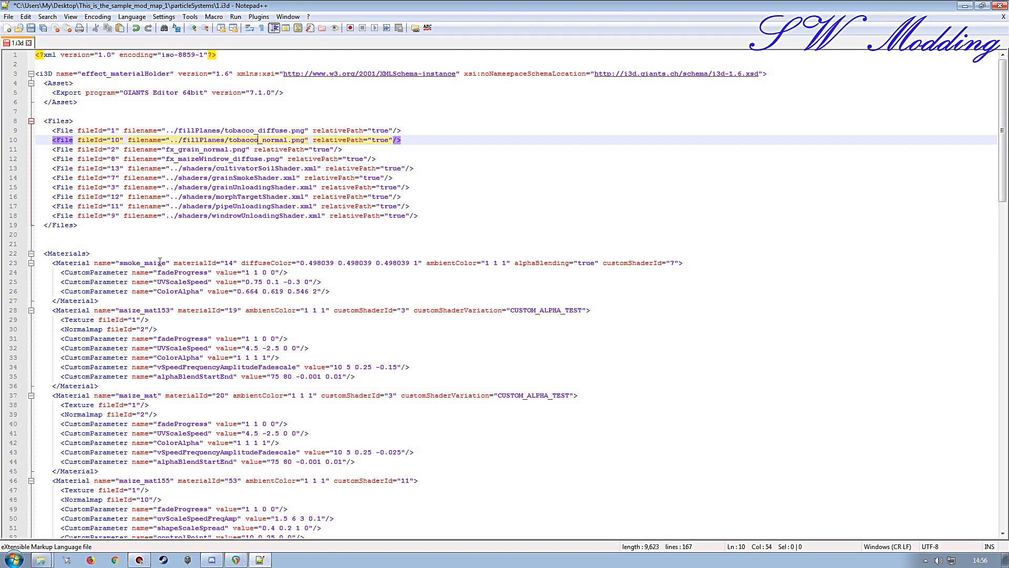
- Rename the materials smoke_maize, maize_mat153 and maize_mat as smoke_tobacco, tobacco_mat153 and tobacco_mat
drag(166, 263, 145, 263)
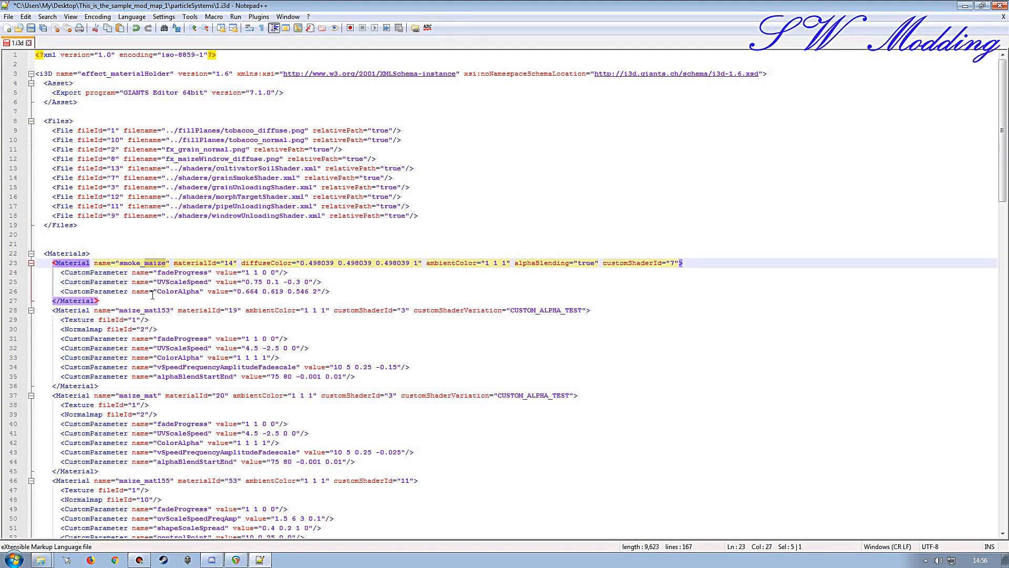
text(tobacco)
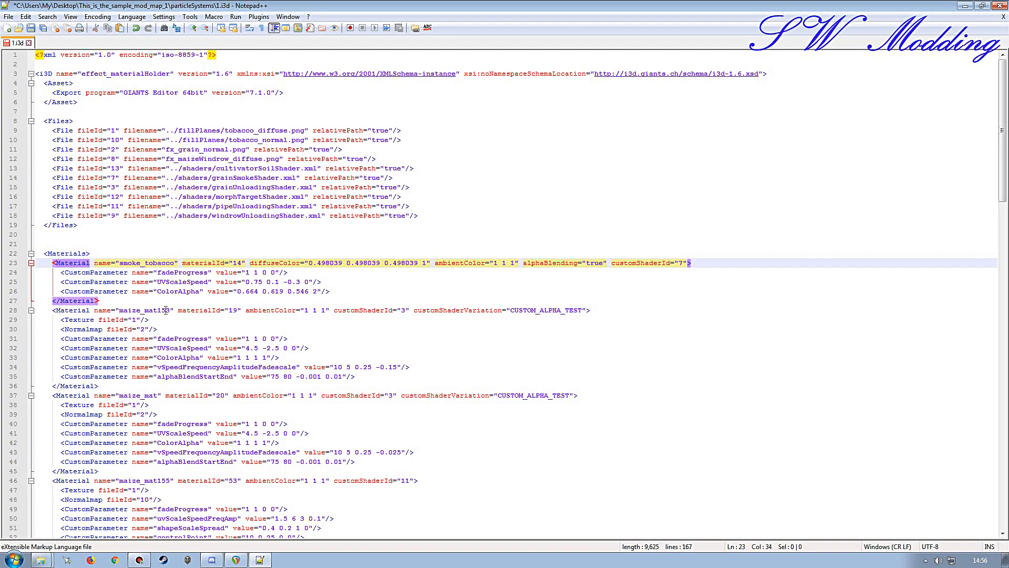
drag(141, 310, 120, 310)
text(tobacco)
drag(141, 395, 119, 366)
text(tobacco)
- Replace maize with tobacco in the material names maize_mat155, maize_mat157 and maize_mat154
scroll(151, 354, down, 4)
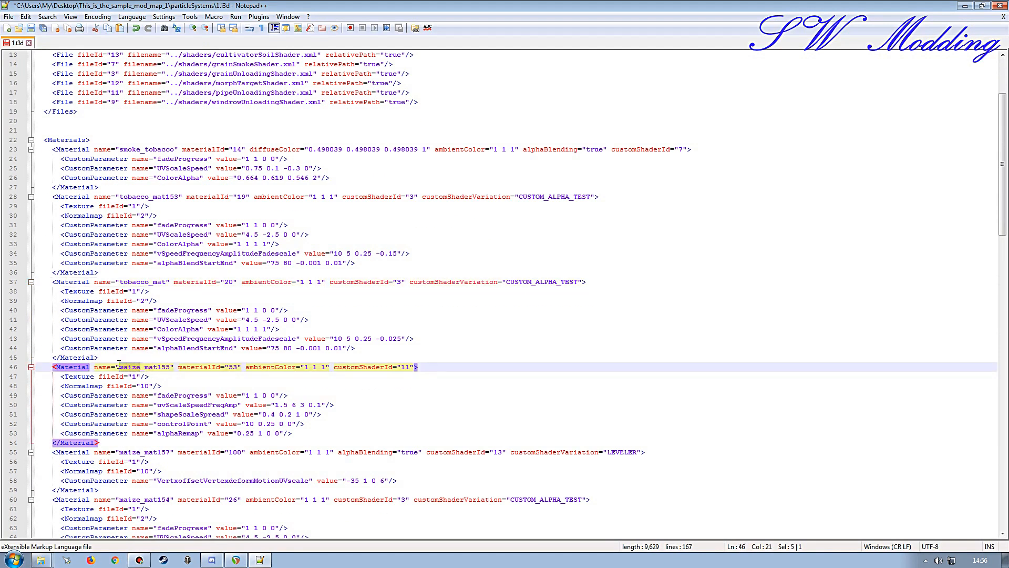
text(tobacco)
scroll(155, 389, down, 5)
drag(142, 310, 119, 310)
text(tobacco)
drag(142, 357, 121, 357)
text(tobacco)
- Rename the materials fx_maizeWindrow_mat and maize_mat156 as fx_tobaccoWindrow_mat and tobacco_mat156
scroll(153, 395, down, 5)
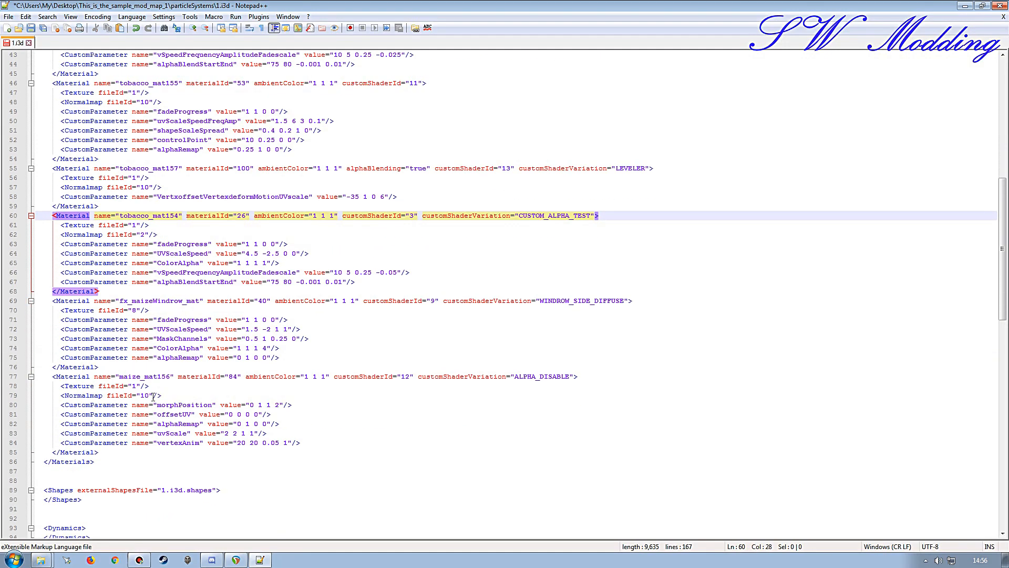
drag(153, 300, 135, 300)
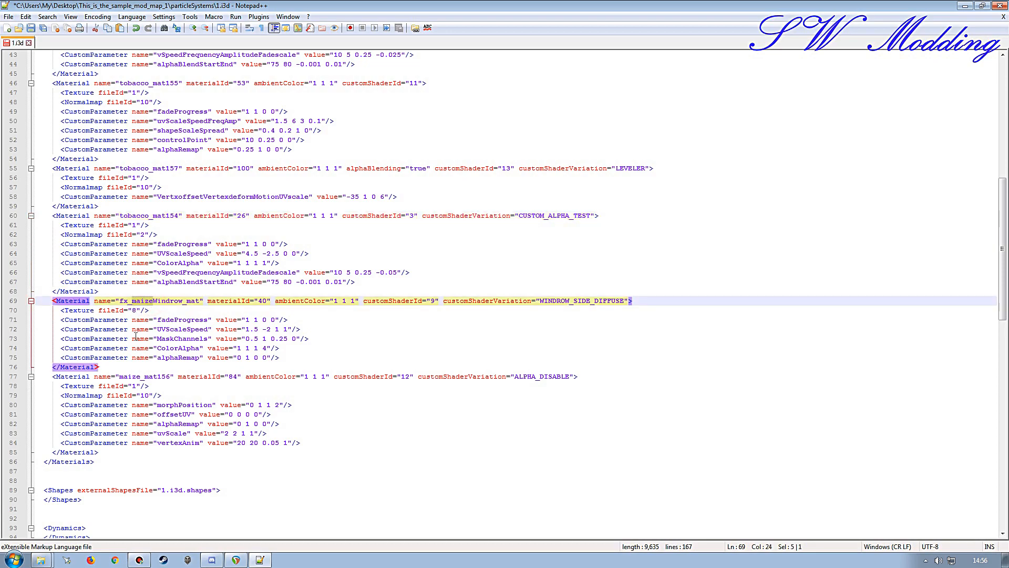
text(tobacco)
drag(140, 377, 120, 376)
text(tobacco)
- Rename the scene transform groups with node IDs 336, 417 and 467 as tobacco
scroll(153, 411, down, 9)
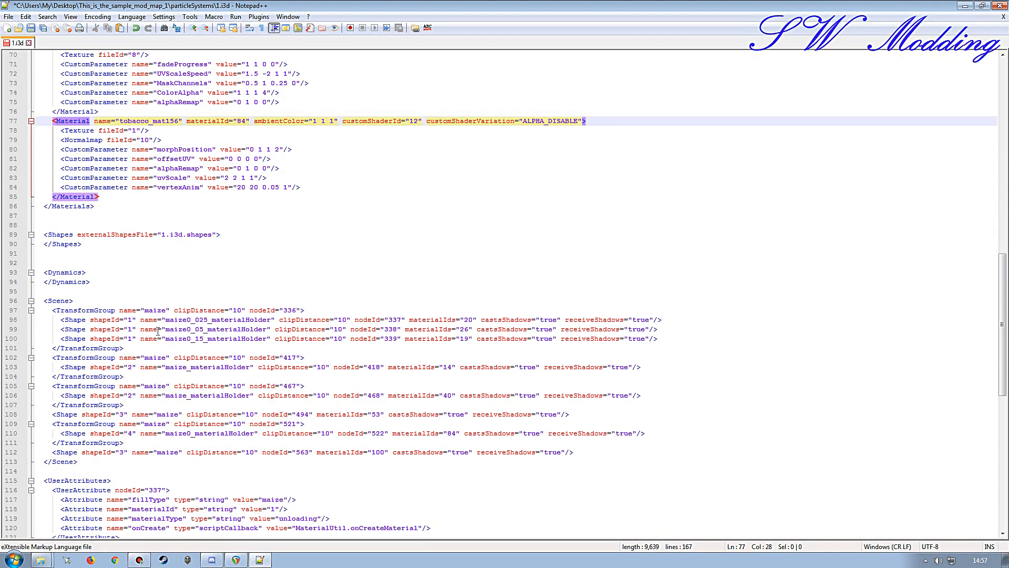
double_click(155, 310)
text(tobacco)
double_click(155, 358)
text(tobacco)
double_click(155, 386)
text(tobacco)
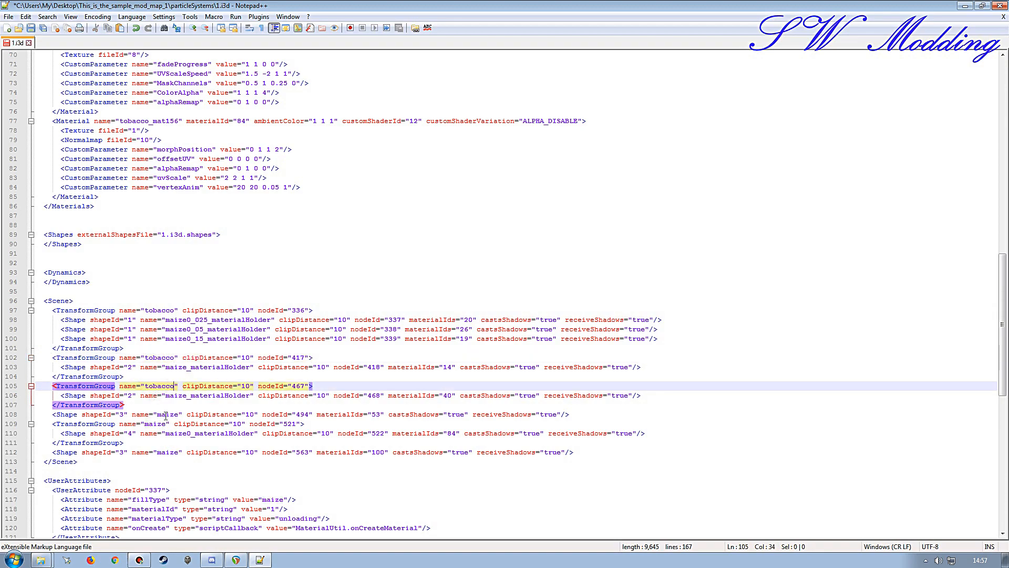
- Set the name to tobacco for shape node 494, transform group node 521 and shape node 563
double_click(166, 414)
text(tobacco)
double_click(159, 424)
text(tobacco)
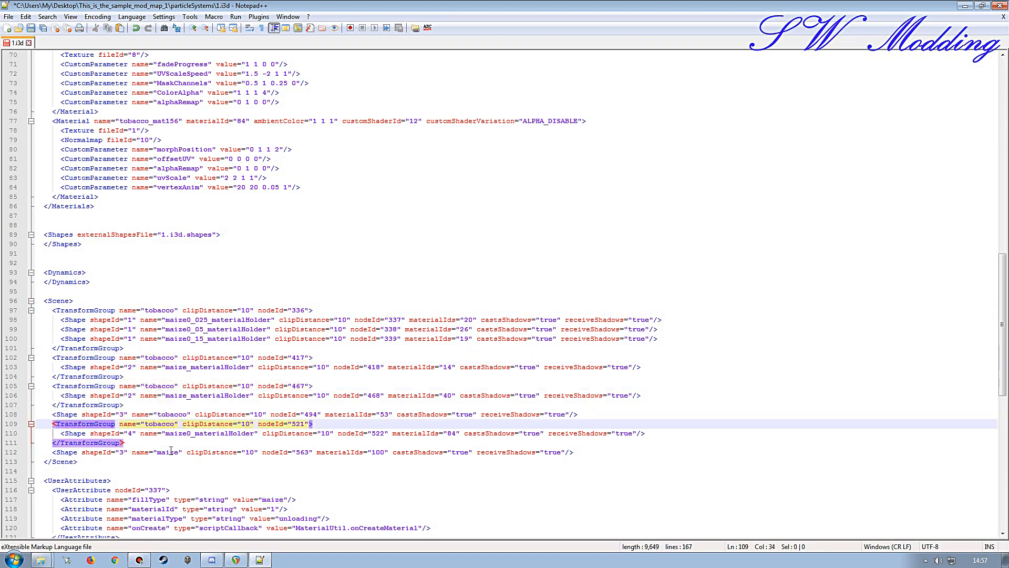
double_click(170, 452)
text(tobacco)
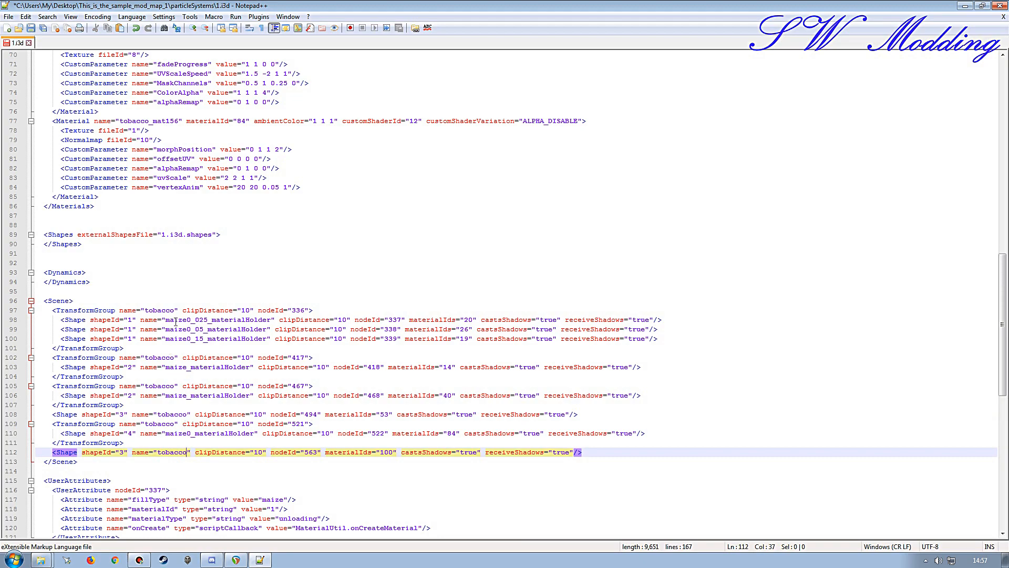
- Rename the three material holder shapes under group 336 as tobacco0_025_materialHolder, tobacco0_05_materialHolder and tobacco0_15_materialHolder
drag(186, 320, 167, 340)
text(tobacco)
text(tobacco)
text(tobacco)
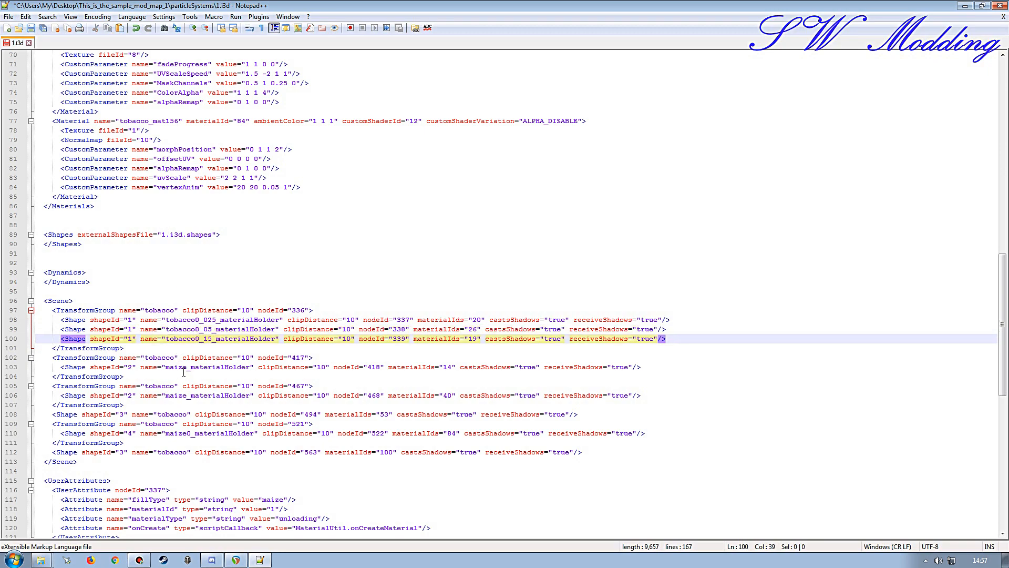
- Rename shape nodes 418 and 468 as tobacco_materialHolder and shape node 522 as tobacco0_materialHolder
drag(187, 367, 167, 398)
text(tobacco)
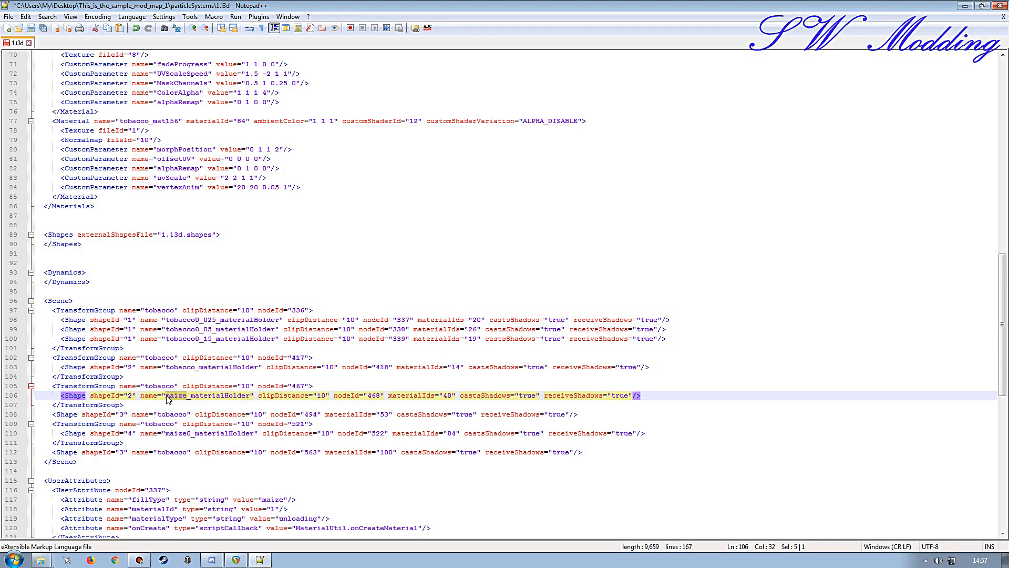
text(tobacco)
drag(187, 433, 167, 433)
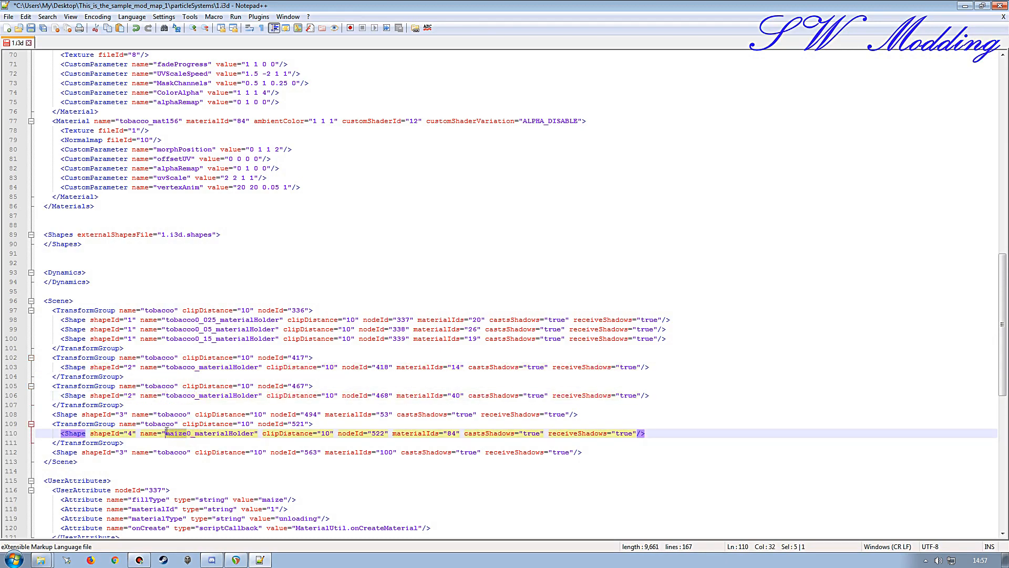
text(tobacco)
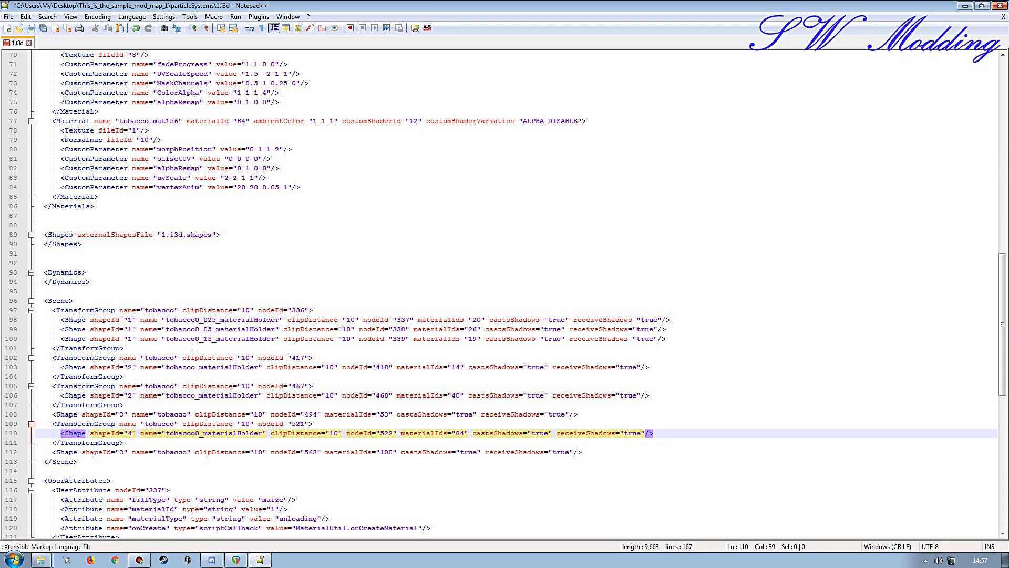
- Set the fillType attribute to tobacco in the user attributes of nodes 337, 338 and 339
scroll(240, 387, down, 9)
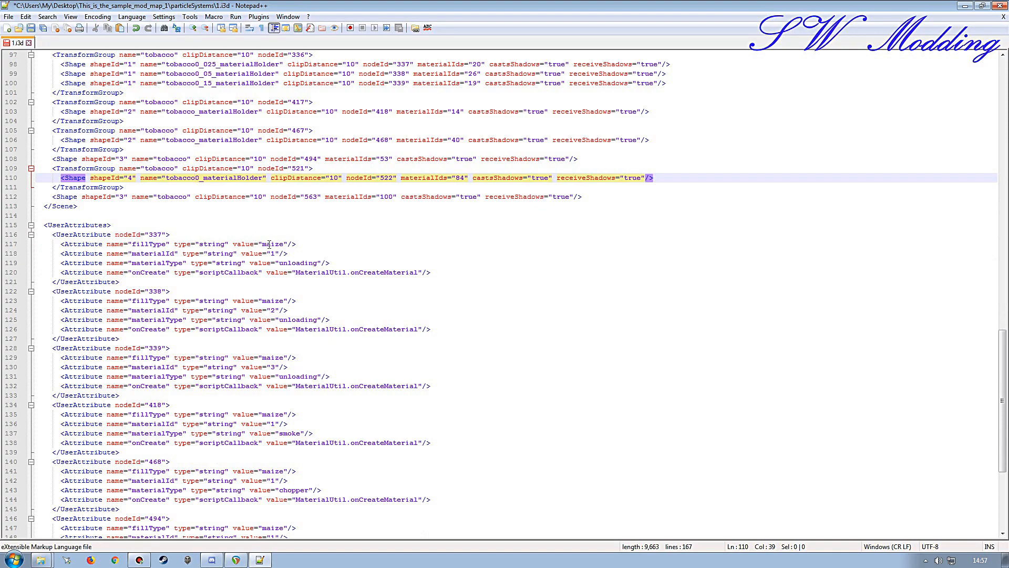
double_click(269, 244)
text(tobacco)
double_click(273, 301)
text(tobacco)
double_click(273, 358)
text(tobacco)
- Set the fillType attribute to tobacco in the user attributes of nodes 418 and 468
double_click(272, 414)
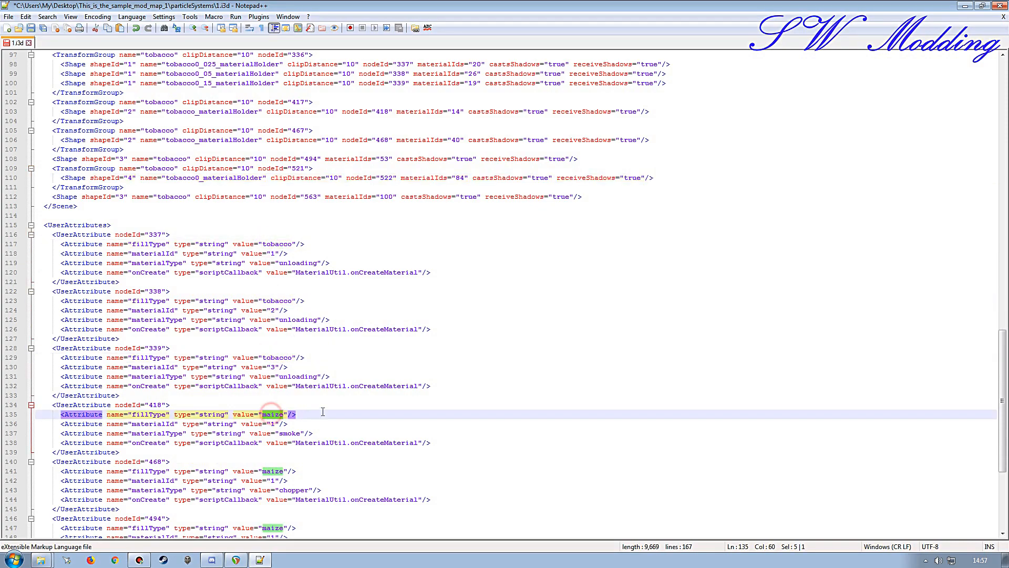
text(tobacco)
scroll(315, 408, down, 5)
double_click(268, 329)
text(tobacco)
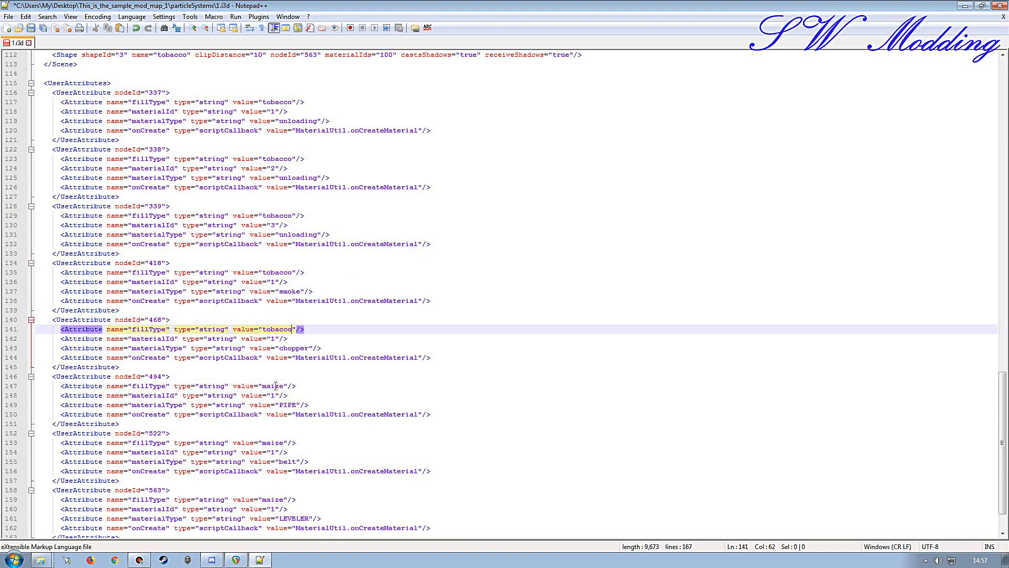
- Set the fillType attribute to tobacco in the user attributes of nodes 494, 522 and 563
double_click(269, 386)
text(tobacco)
double_click(268, 443)
text(tobacco)
scroll(315, 432, down, 2)
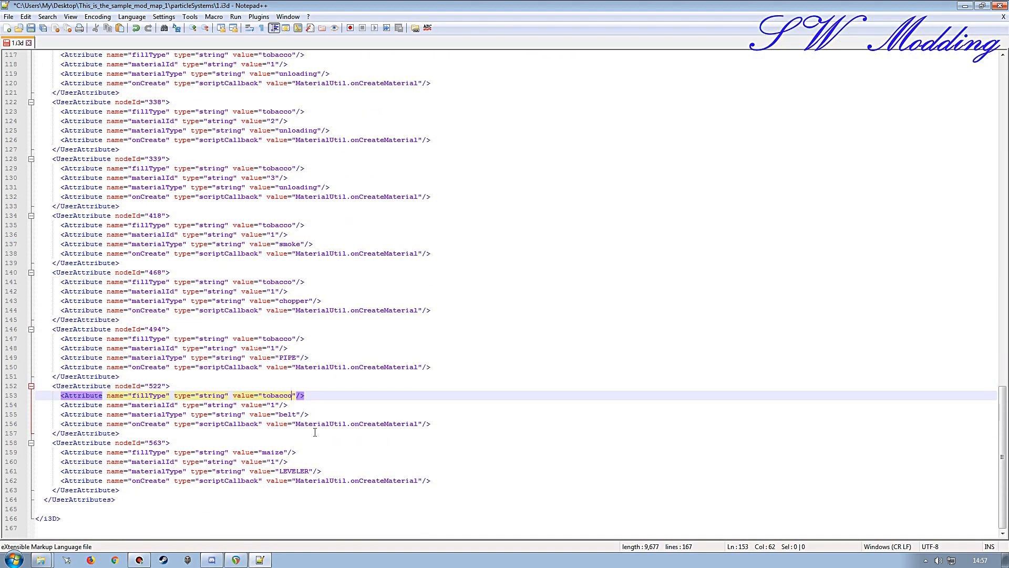
double_click(272, 452)
text(tobacco)
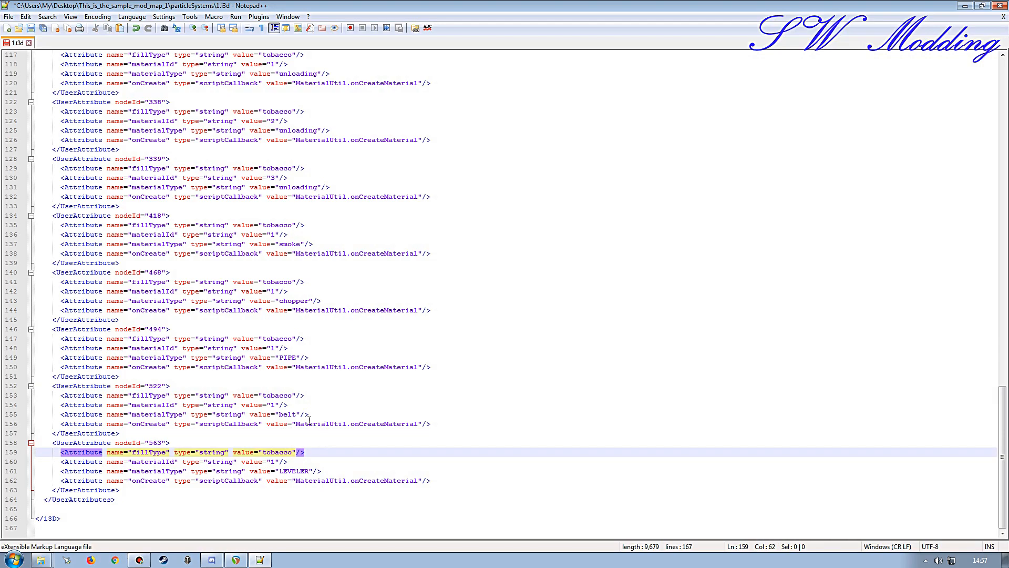
- Review the edited file up to its beginning, save 1.i3d and close the text editor
scroll(259, 378, up, 9)
scroll(161, 246, up, 14)
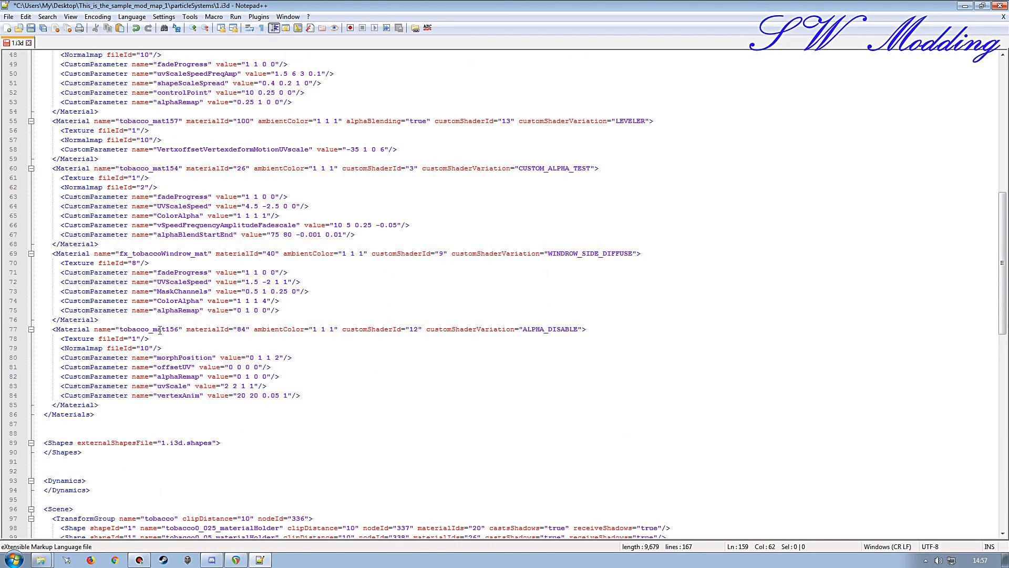
scroll(160, 332, up, 16)
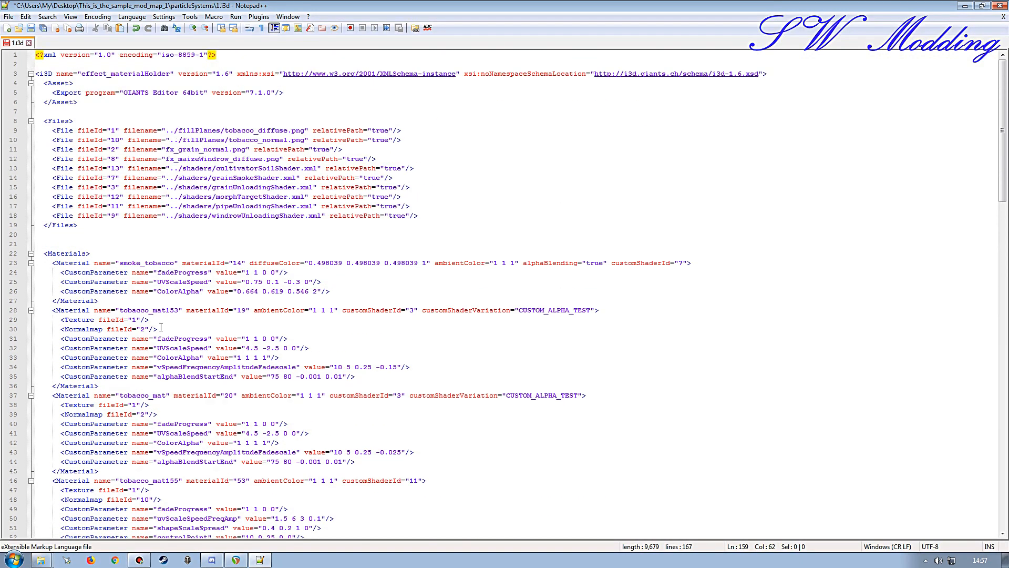
click(31, 28)
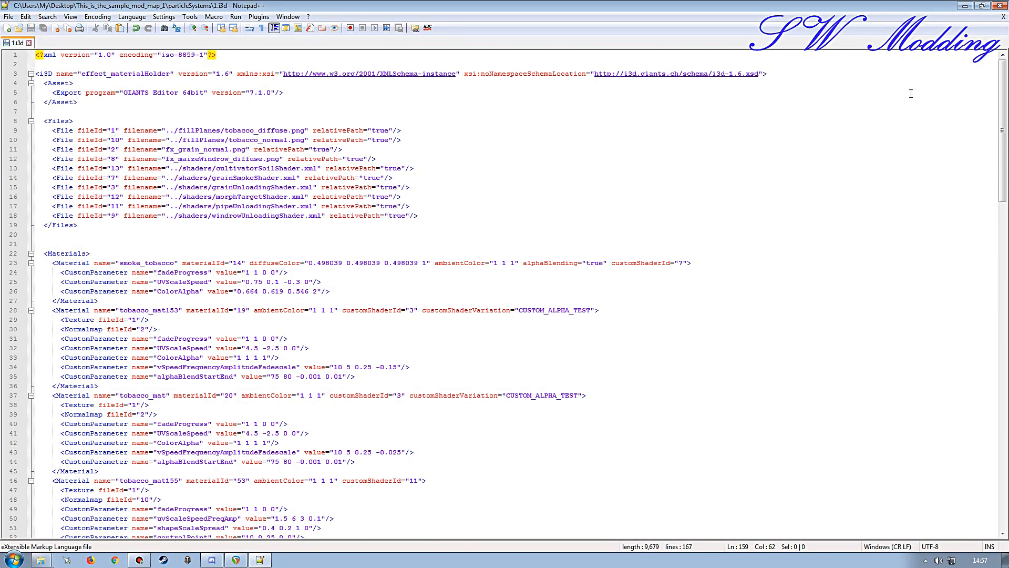
click(1003, 16)
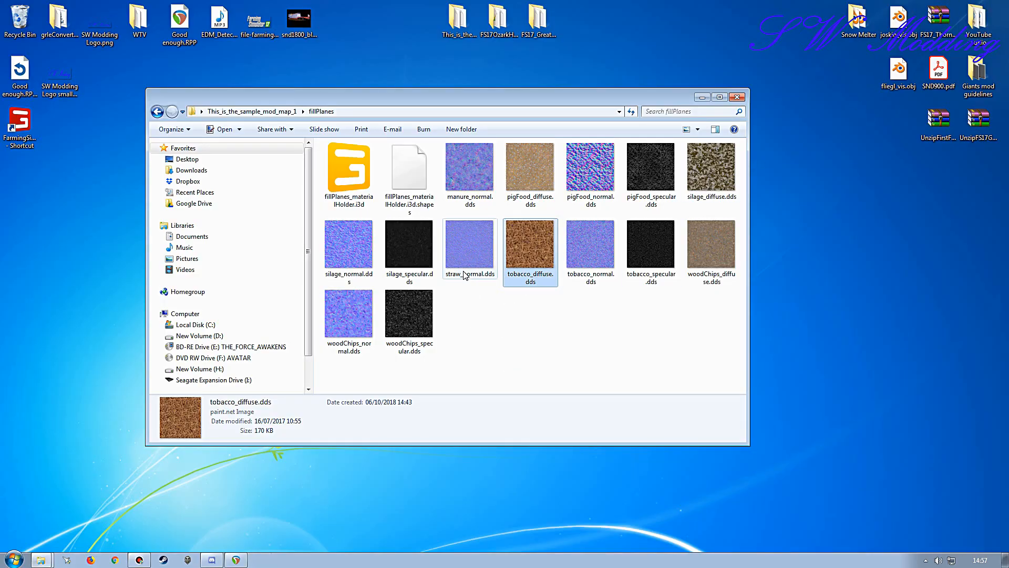
- Open the sample map's particleSystems folder in the file browser
key(BackSpace)
click(356, 215)
double_click(356, 215)
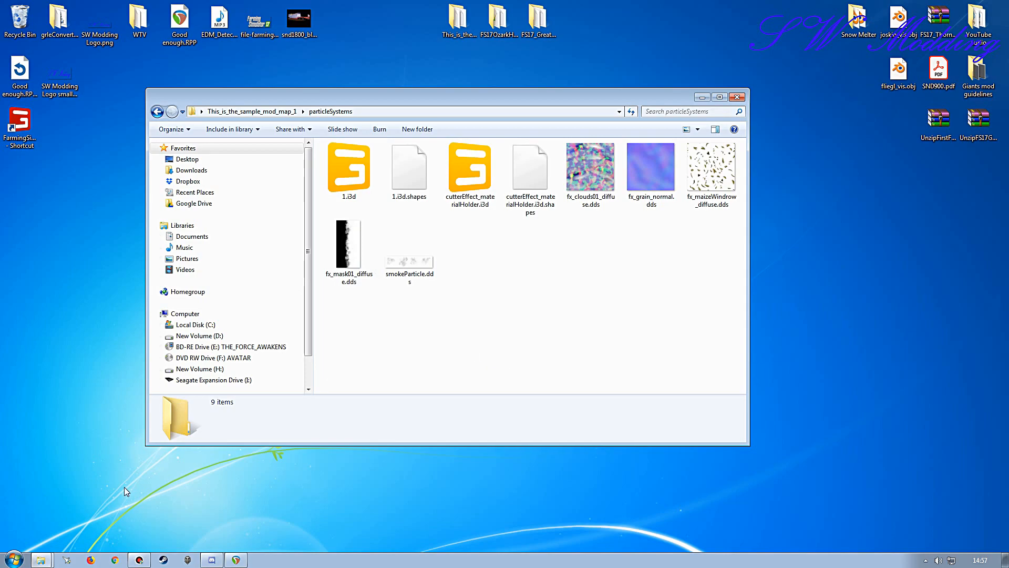
- Open effect_materialHolder.i3d from the game's data/particleSystems folder in GIANTS Editor 7.1.0
click(42, 559)
click(43, 535)
double_click(333, 267)
click(497, 346)
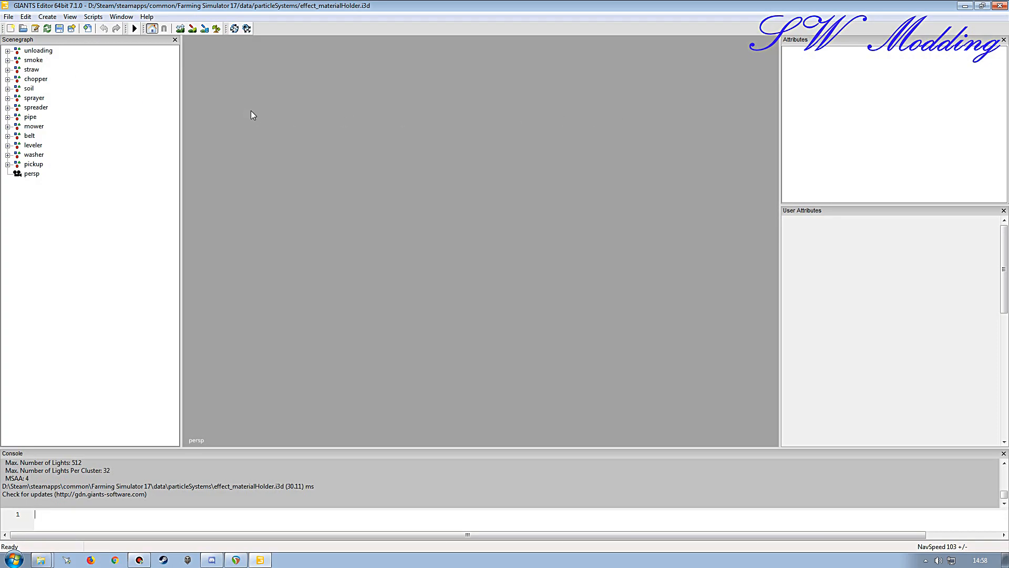
- Open the map's particleSystems/1.i3d in a second GIANTS Editor 7.1.0 window and check the first tobacco group
click(964, 6)
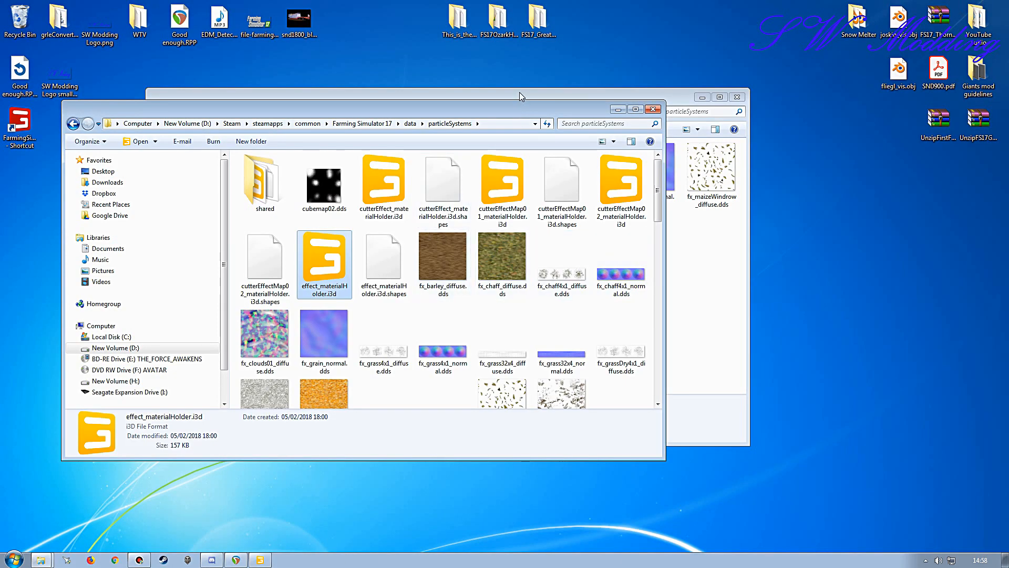
click(520, 91)
double_click(349, 168)
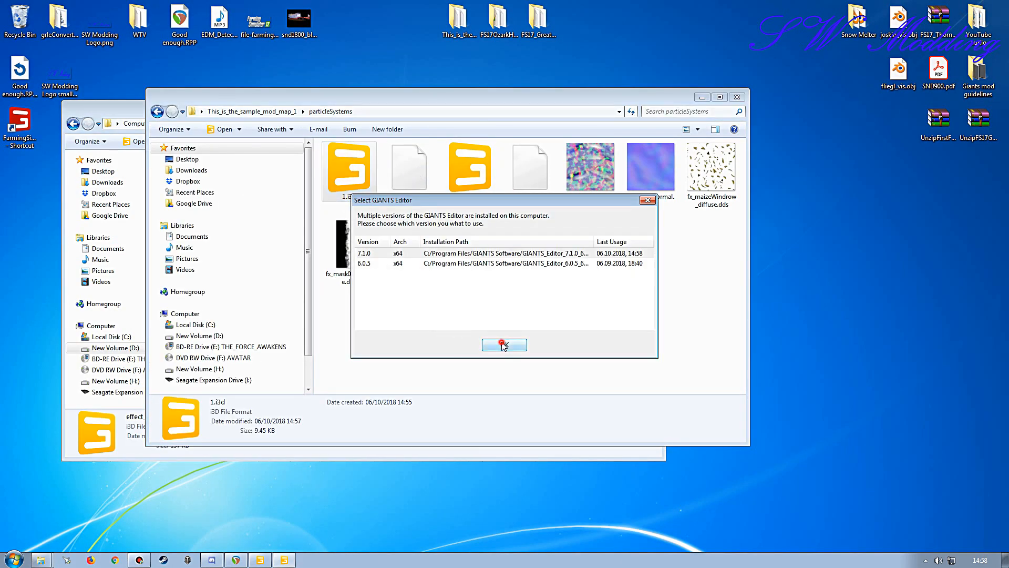
click(502, 344)
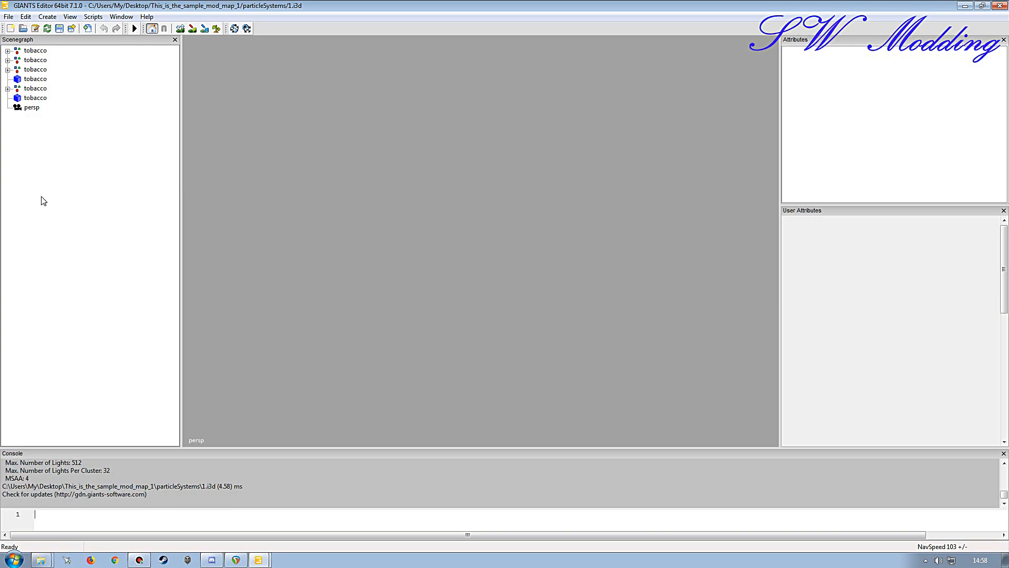
click(7, 50)
click(7, 50)
- Examine the unloading, smoke, chopper, pipe, belt and leveler groups in the game's effect_materialHolder.i3d
mouse_move(259, 561)
click(257, 525)
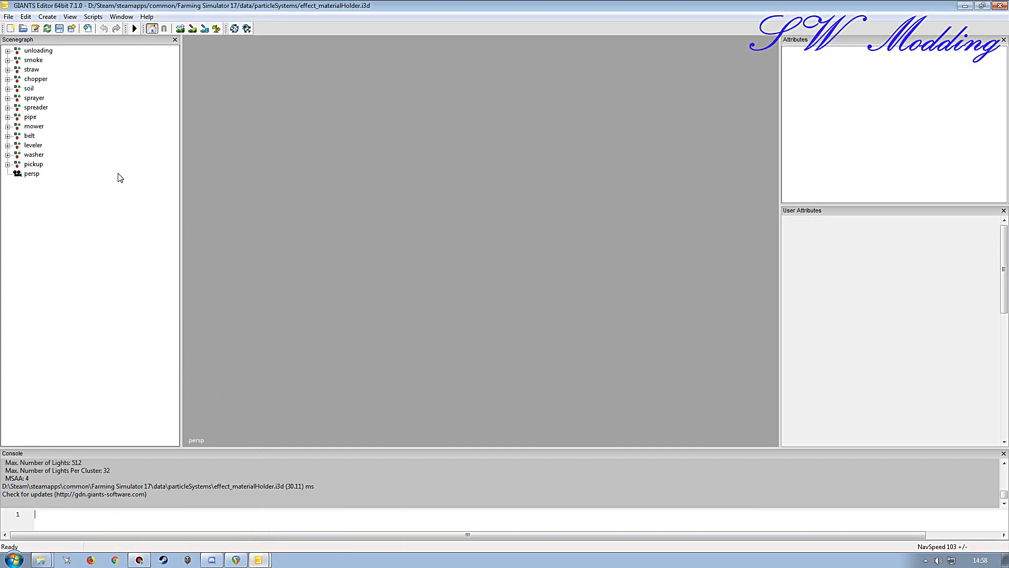
mouse_move(258, 6)
mouse_down()
mouse_move(456, 258)
mouse_move(298, 75)
mouse_move(267, 2)
mouse_up()
click(7, 51)
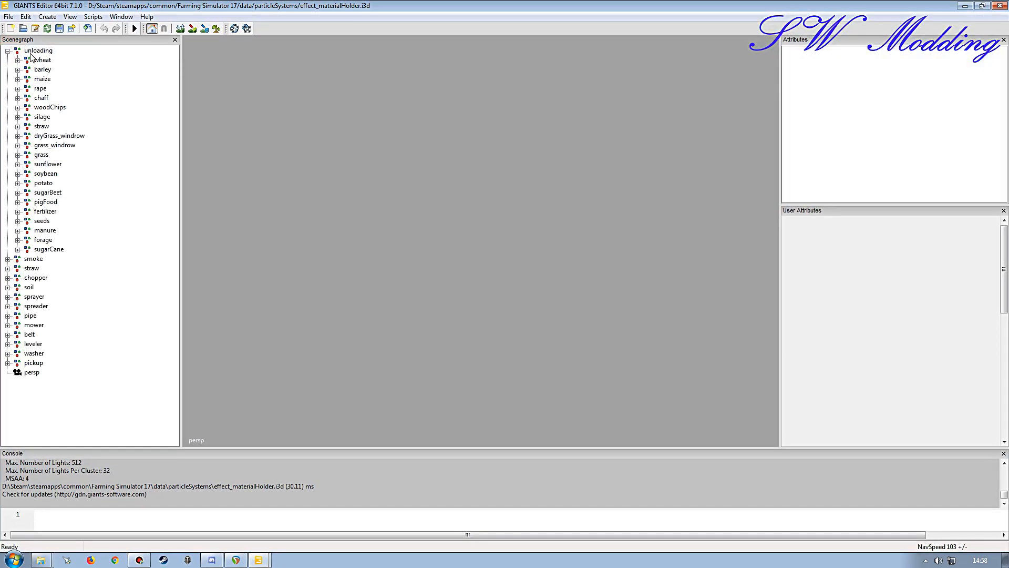
click(7, 259)
scroll(104, 281, down, 5)
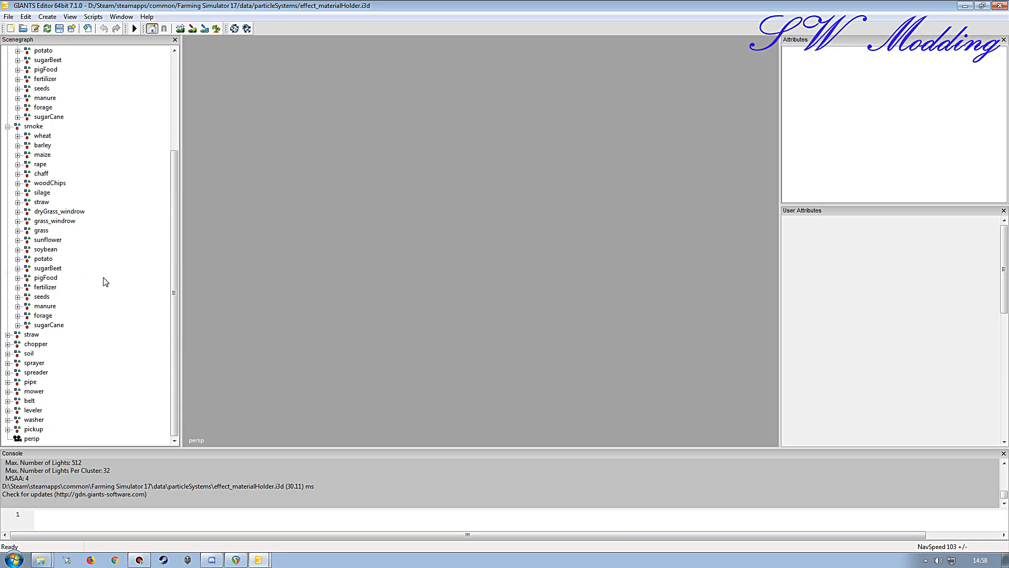
click(7, 344)
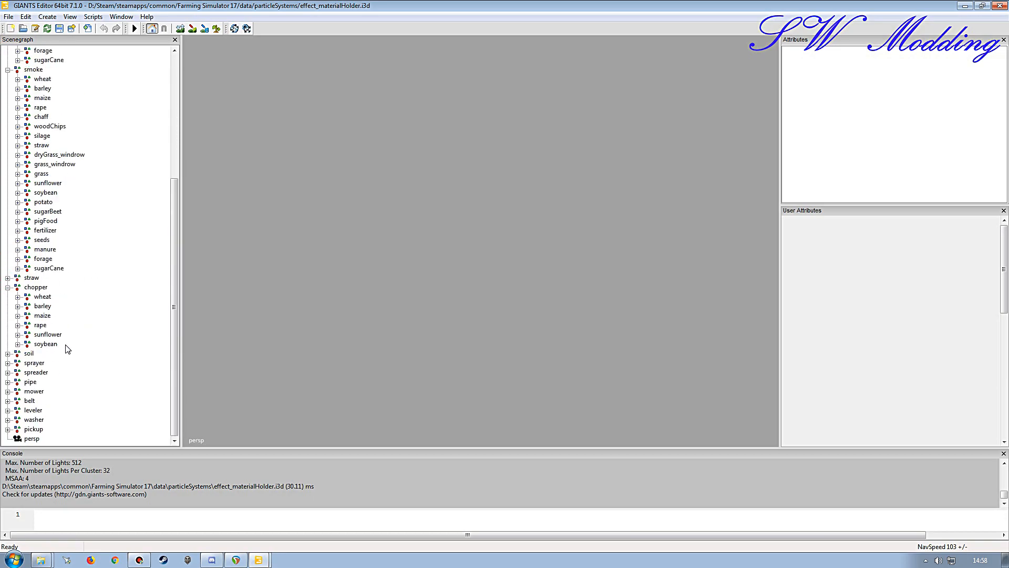
click(7, 382)
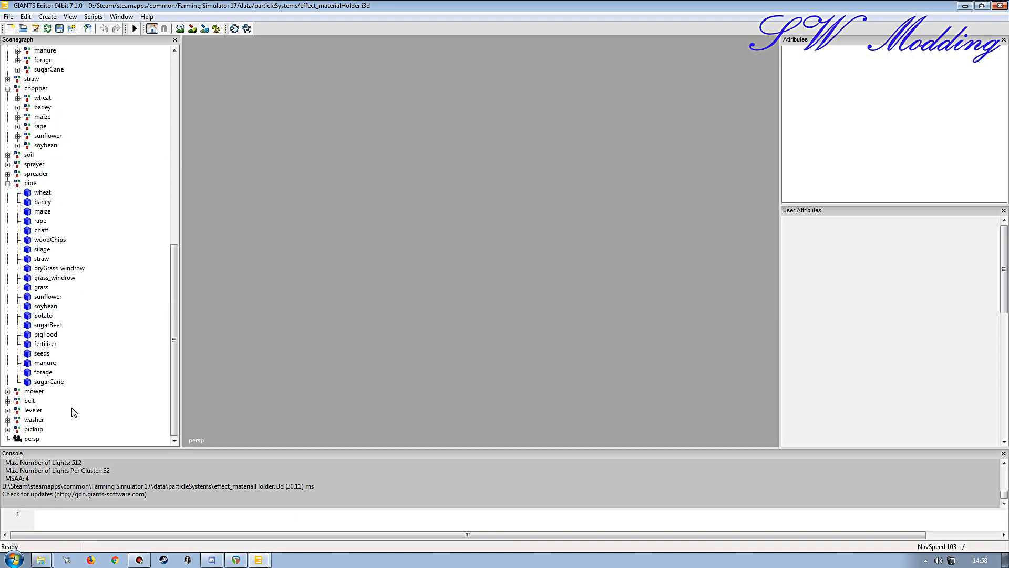
click(8, 400)
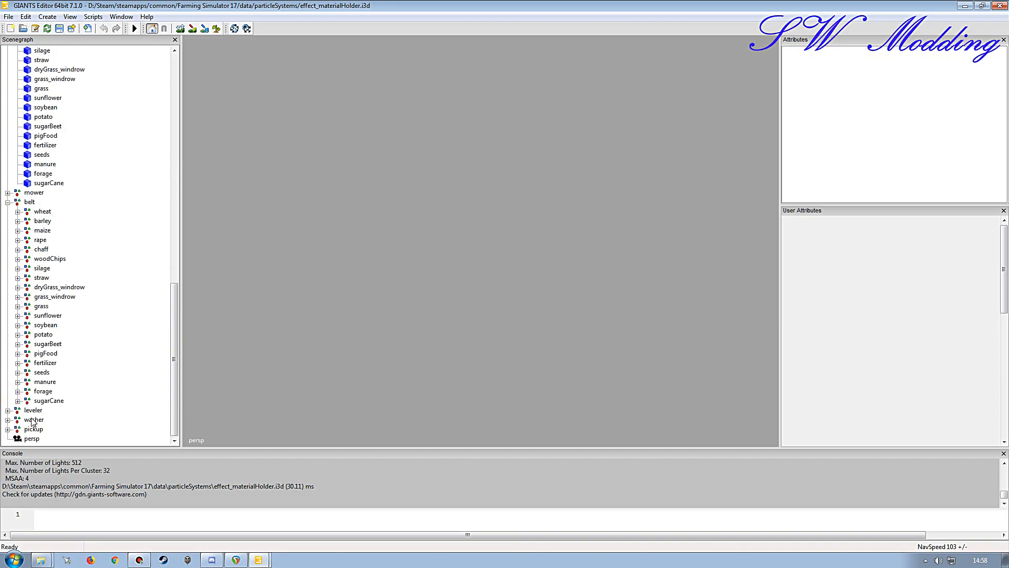
click(8, 410)
scroll(112, 330, down, 1)
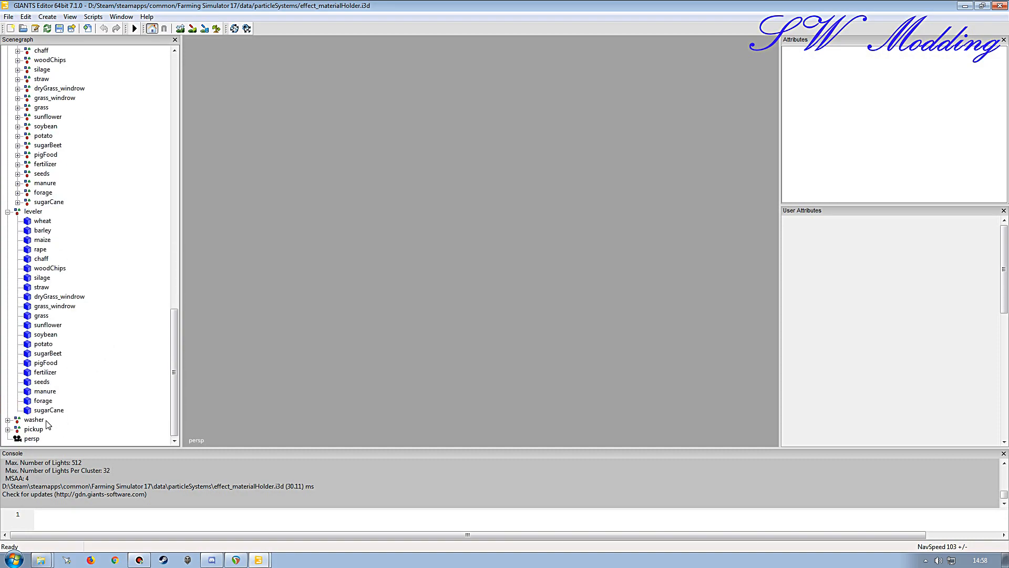
- Copy the name of the unloading group in effect_materialHolder.i3d
drag(172, 365, 175, 102)
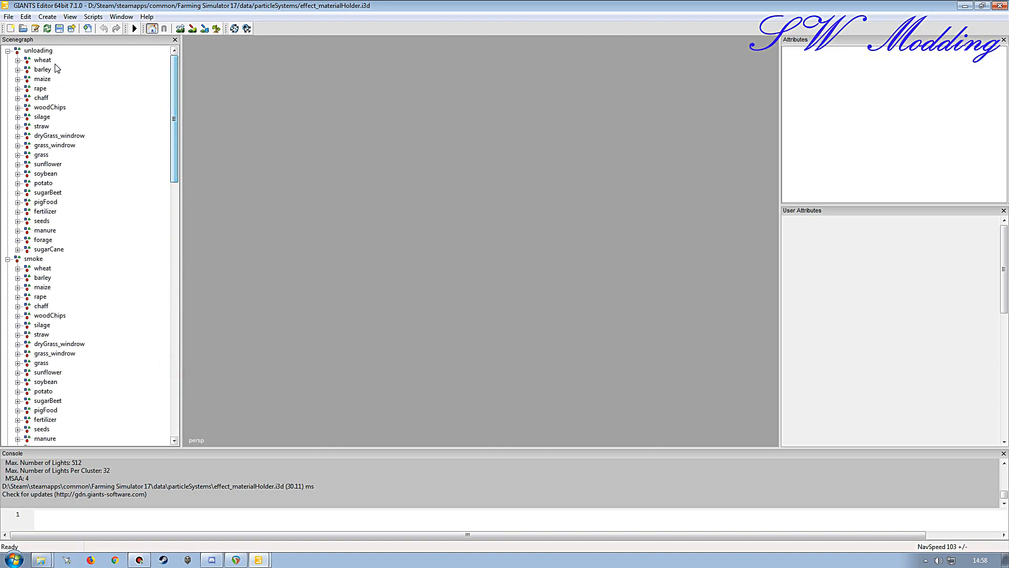
click(38, 51)
double_click(860, 64)
key(ctrl+c)
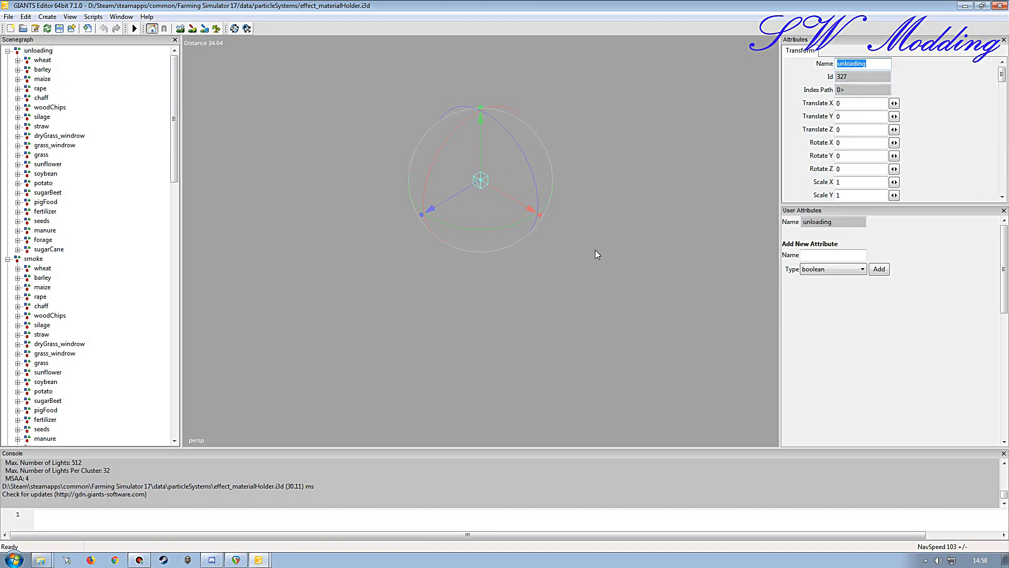
click(258, 559)
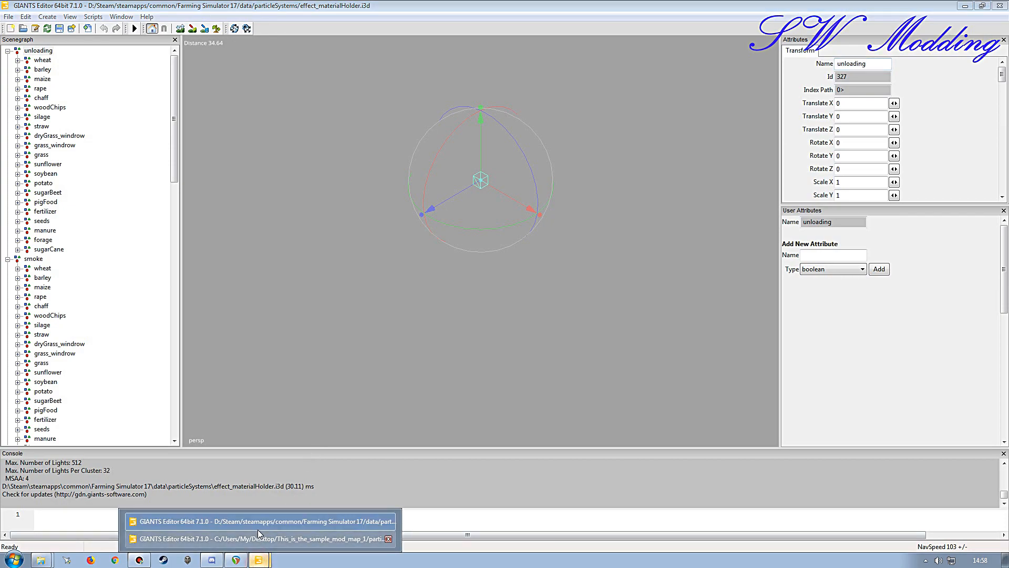
click(255, 535)
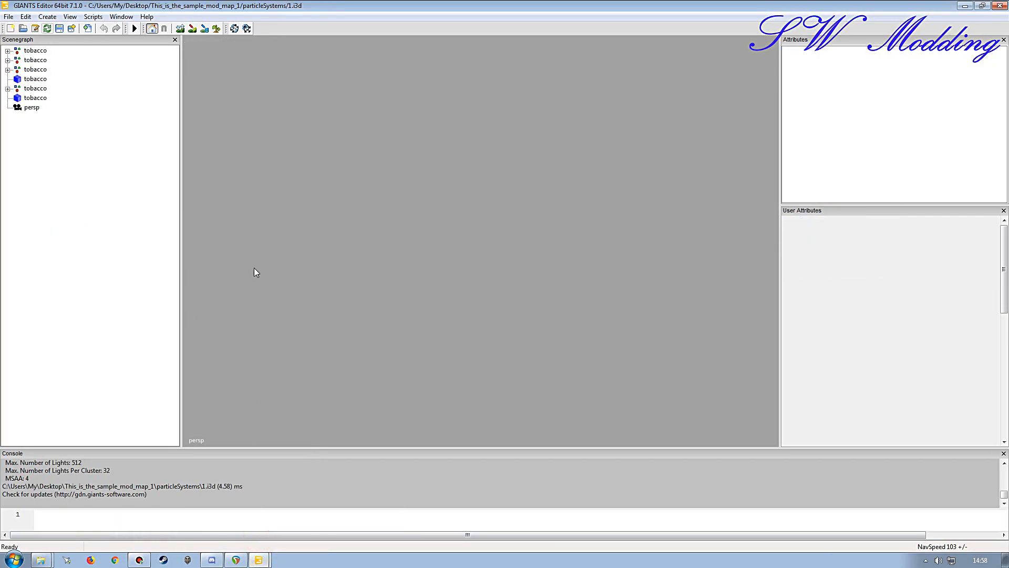
click(258, 559)
click(255, 518)
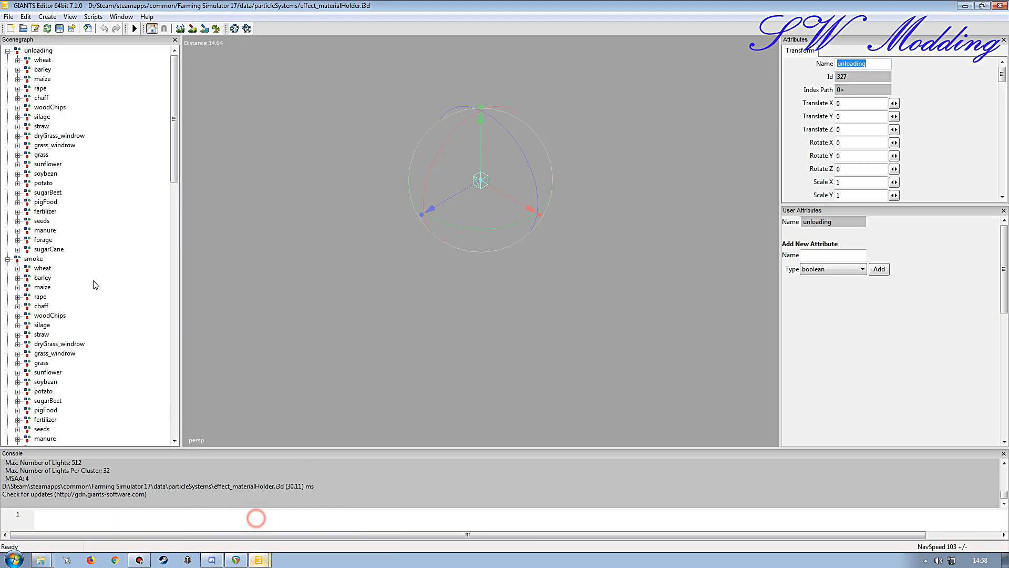
drag(174, 148, 174, 411)
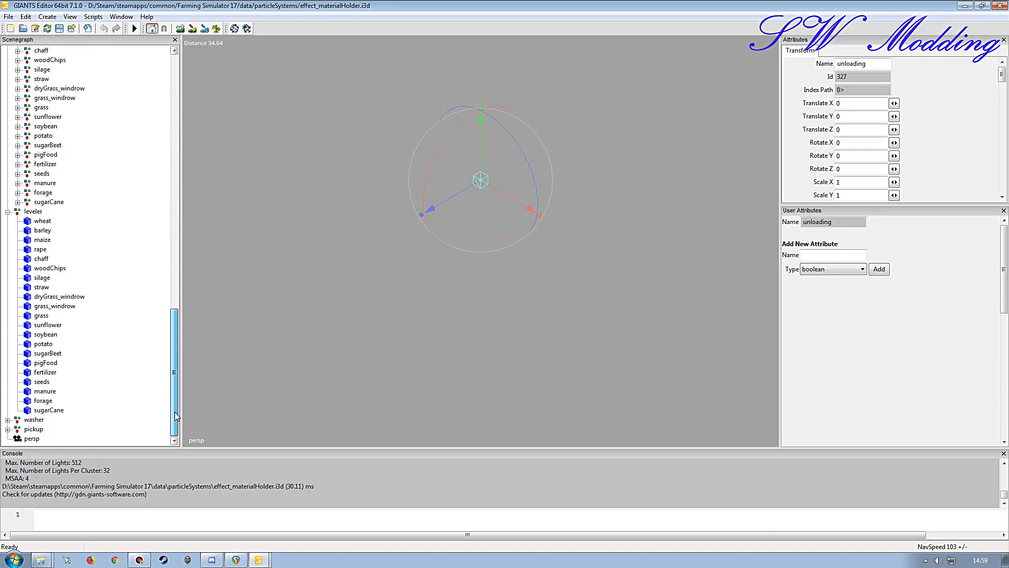
- Switch to the 1.i3d editor window and create six empty transform groups in the scene
mouse_move(263, 560)
click(263, 539)
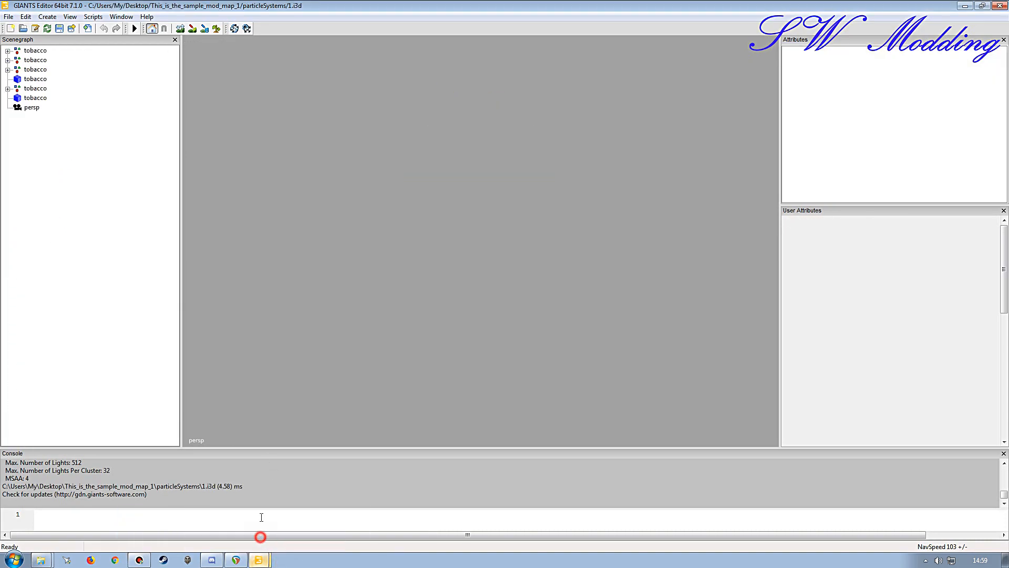
click(47, 16)
click(52, 29)
click(47, 17)
click(53, 29)
click(47, 16)
click(57, 29)
click(48, 17)
click(57, 28)
click(47, 17)
click(60, 29)
click(48, 16)
click(59, 29)
- Rename the first new transform group in 1.i3d as unloading
click(34, 108)
key(Down)
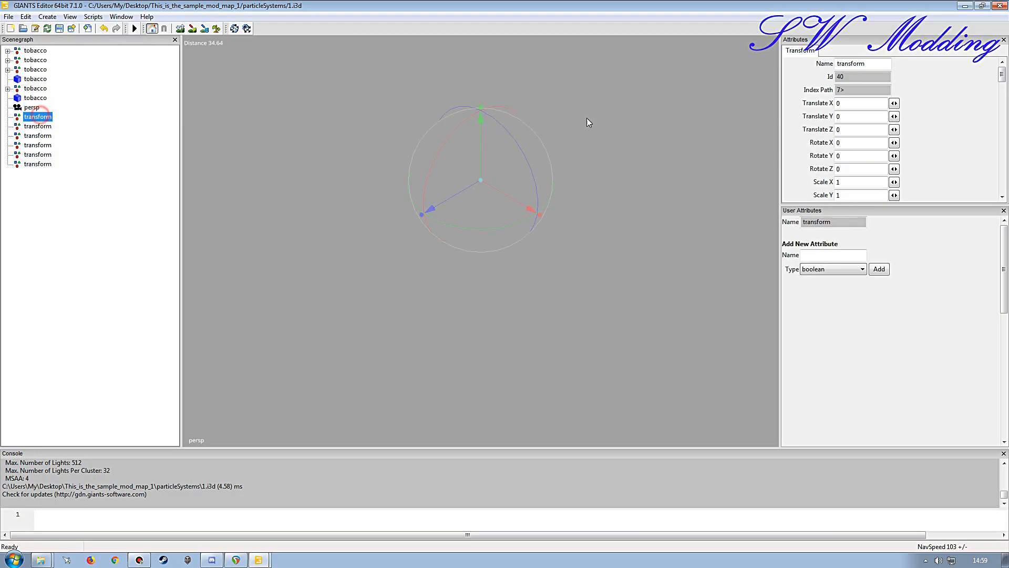
click(878, 63)
key(ctrl+v)
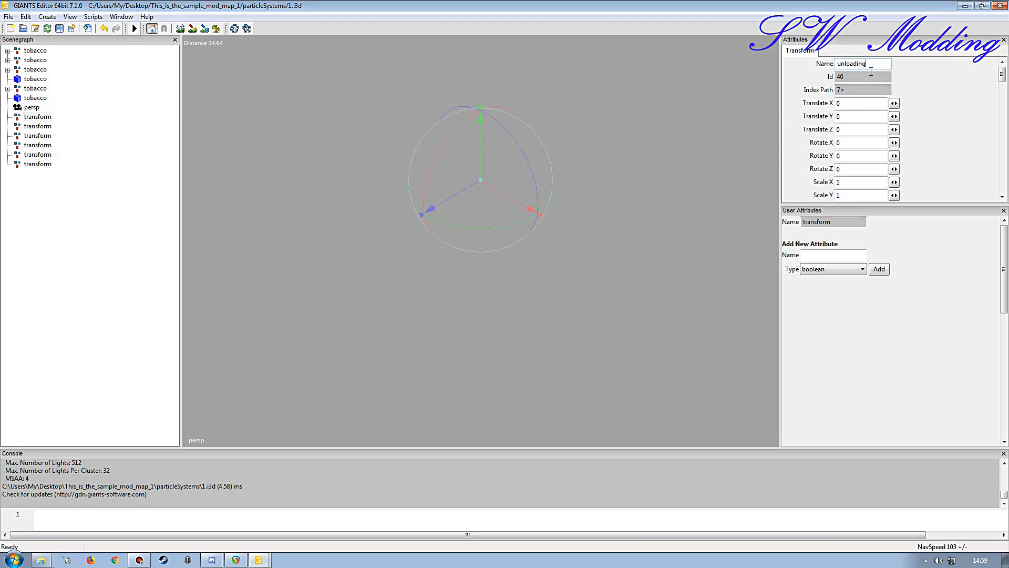
click(241, 237)
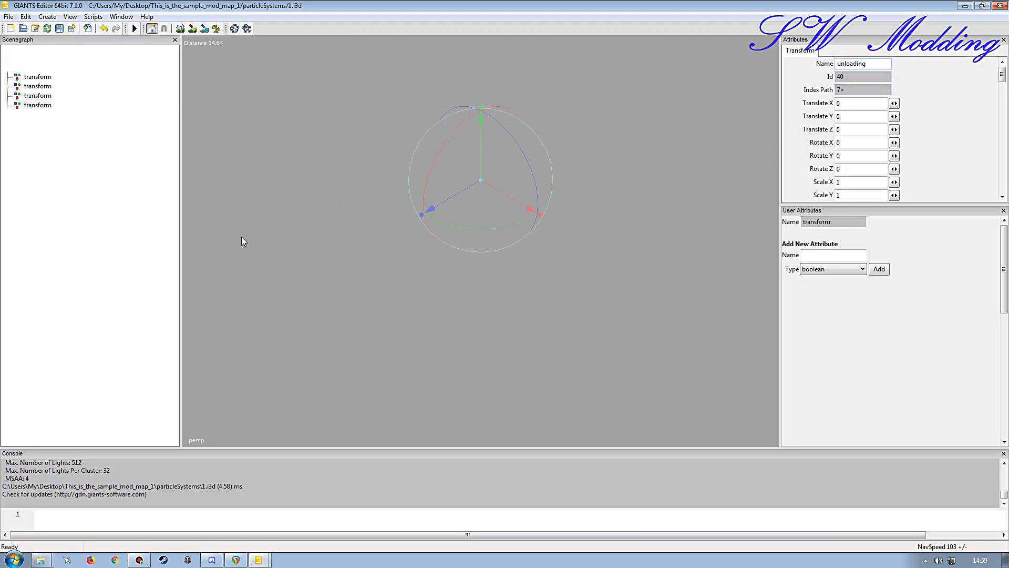
- Look up the smoke group's name in effect_materialHolder.i3d and rename the second new transform group in 1.i3d as smoke
click(258, 560)
click(261, 518)
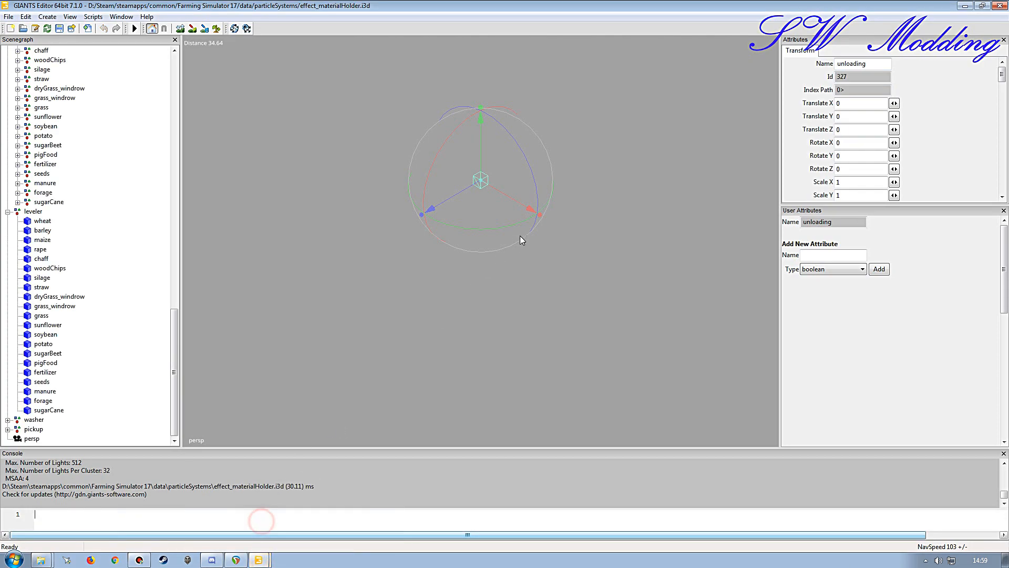
drag(175, 379, 175, 61)
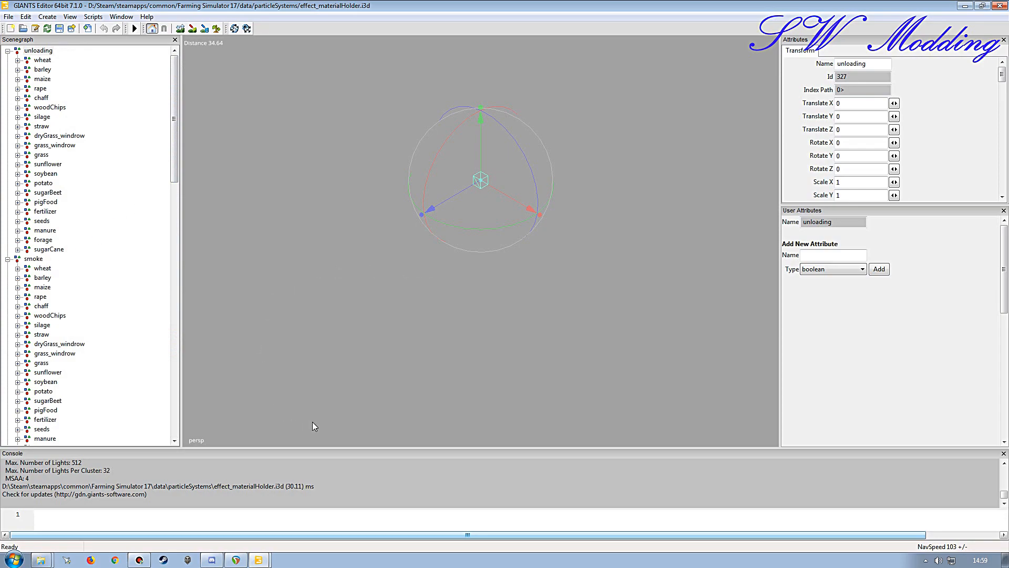
click(258, 560)
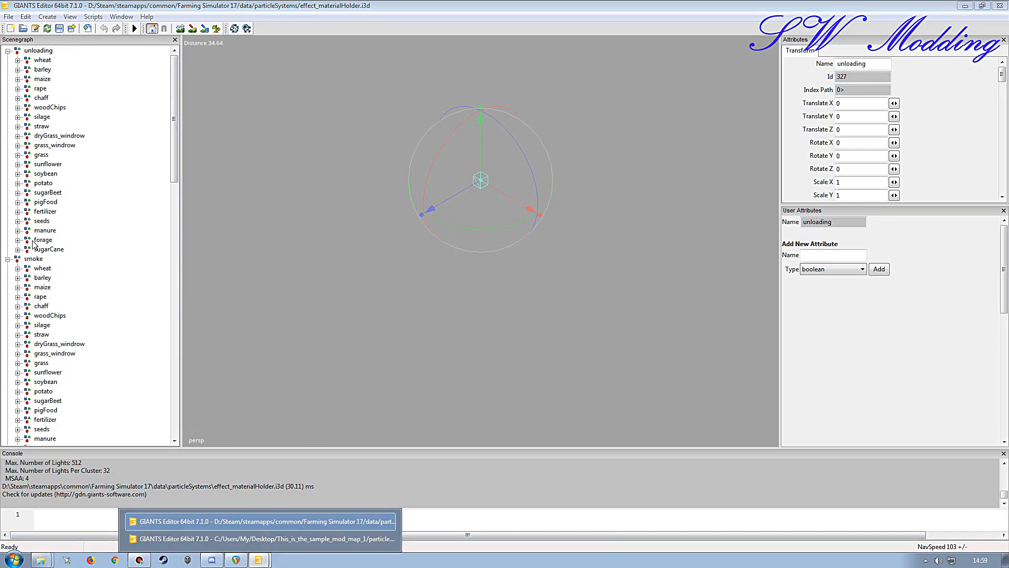
click(34, 259)
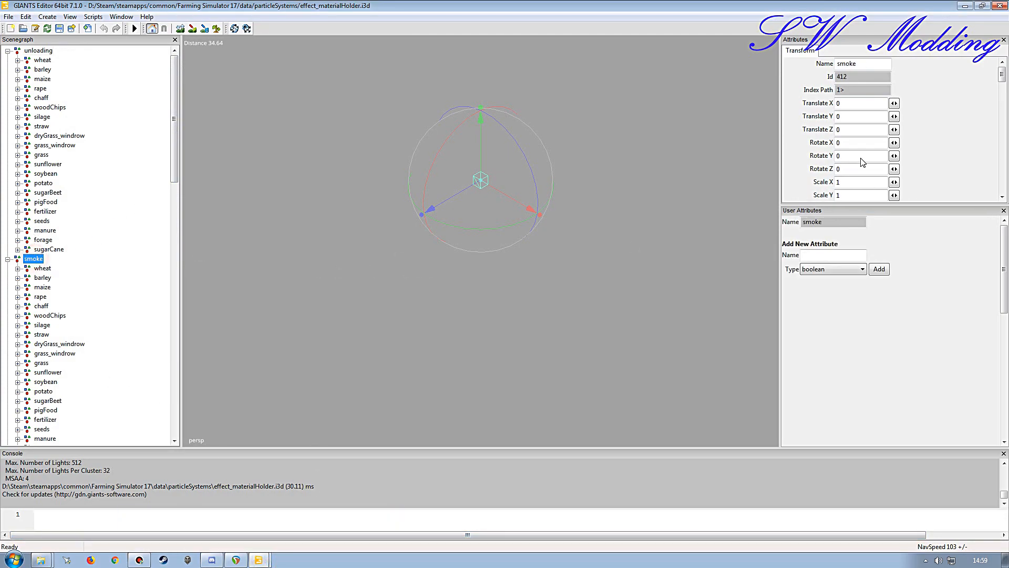
click(867, 64)
double_click(867, 64)
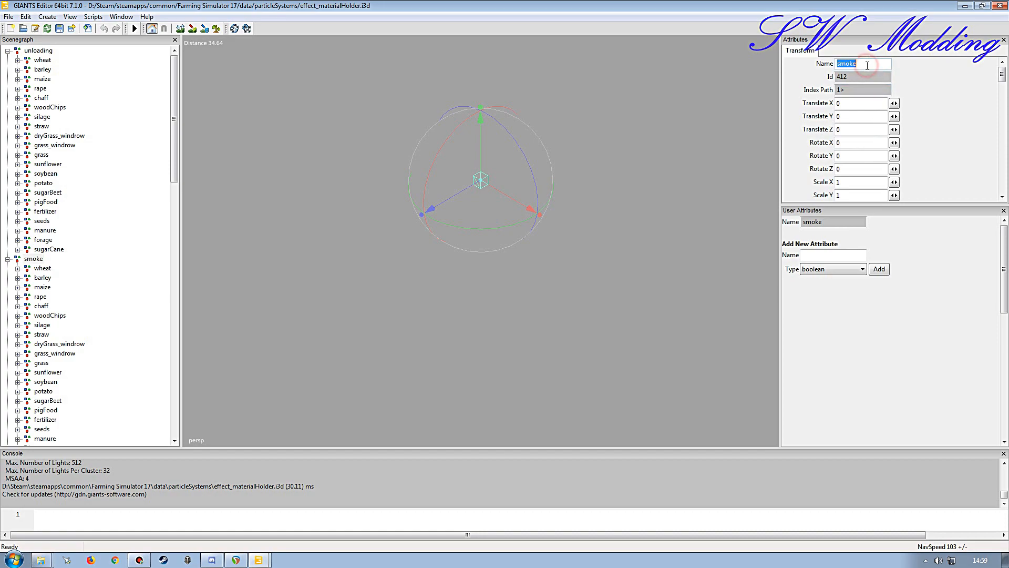
click(257, 560)
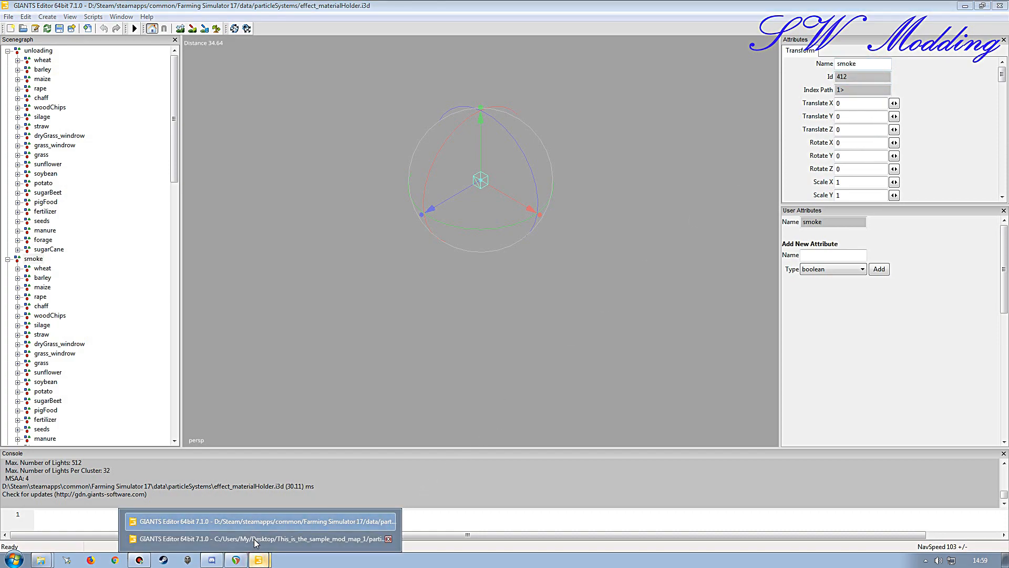
click(254, 538)
double_click(862, 63)
text(smoke)
key(Return)
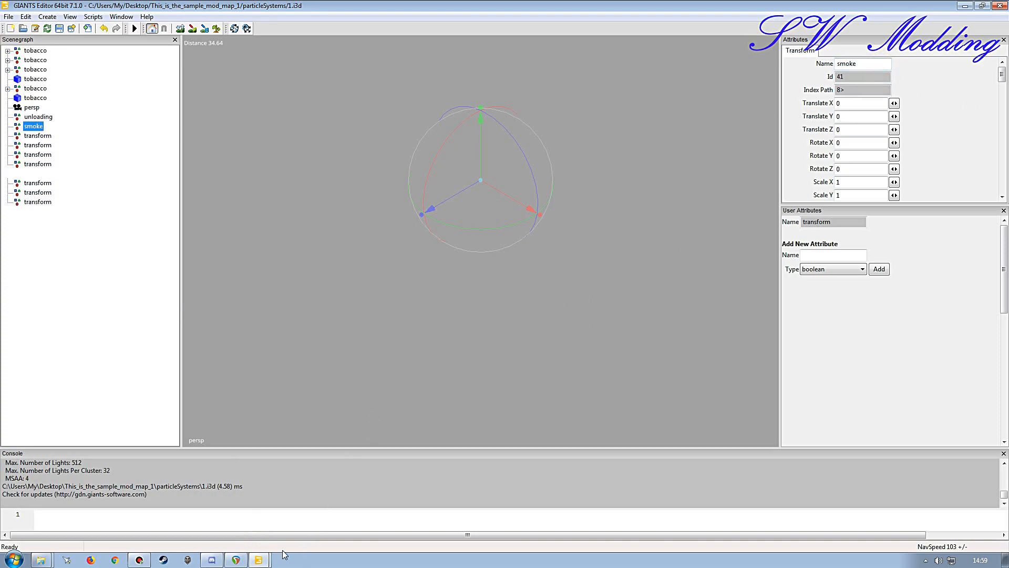
- Switch to effect_materialHolder.i3d, collapse its unloading and smoke groups, and copy the name of the chopper group
click(258, 560)
click(263, 523)
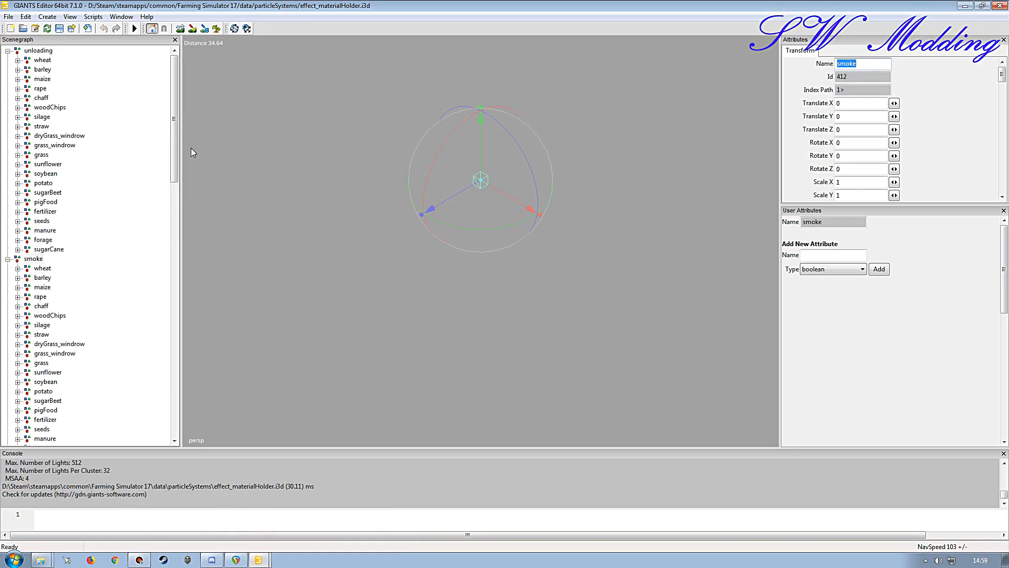
click(8, 50)
click(8, 60)
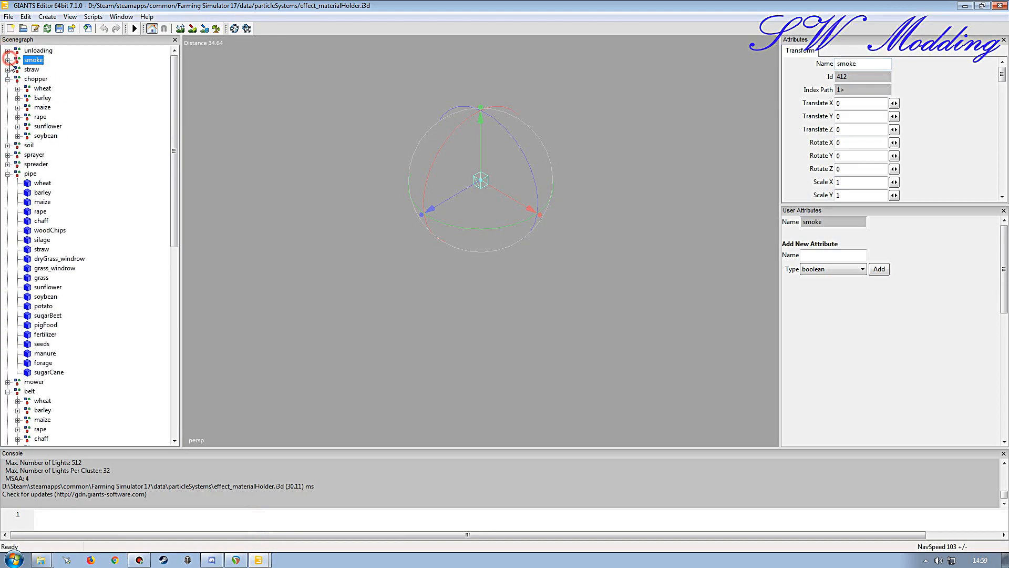
click(36, 79)
double_click(851, 64)
key(ctrl+c)
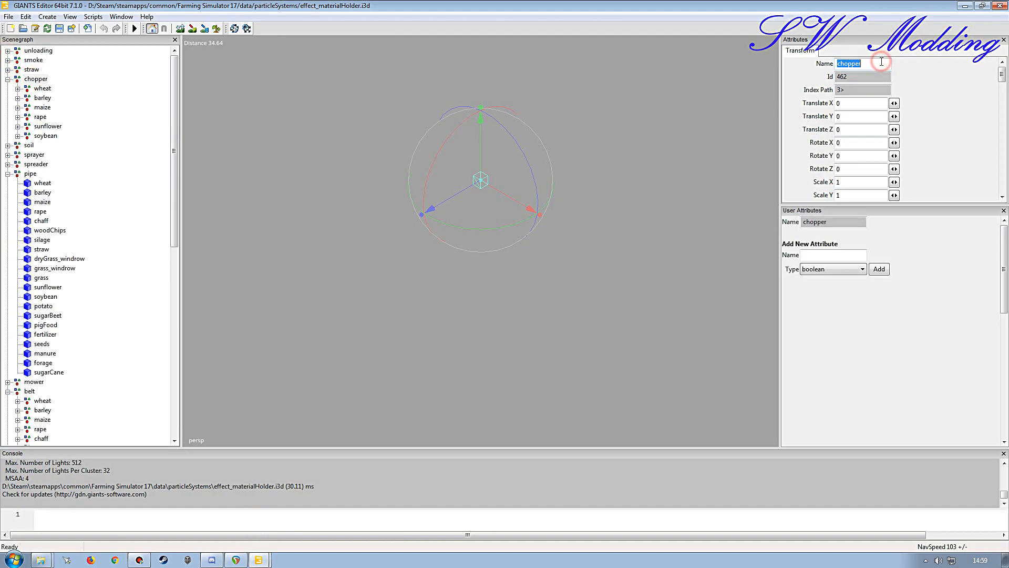
- Return to 1.i3d and rename the first remaining unnamed transform group, below smoke, as chopper
click(266, 557)
click(265, 533)
click(38, 136)
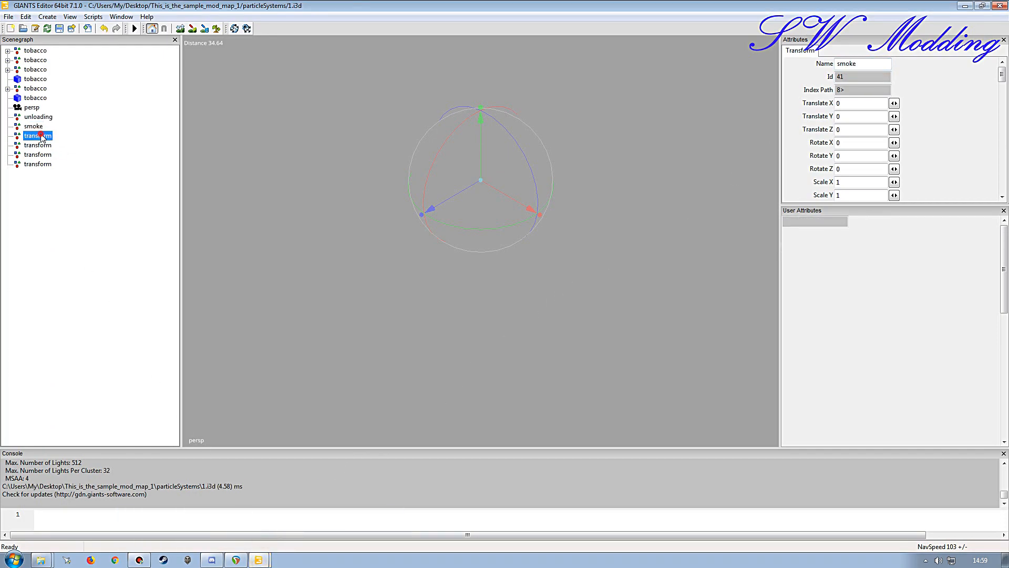
double_click(866, 64)
key(ctrl+v)
key(Return)
- Switch to effect_materialHolder.i3d, collapse the chopper group, and look up the name of the pipe group
click(266, 557)
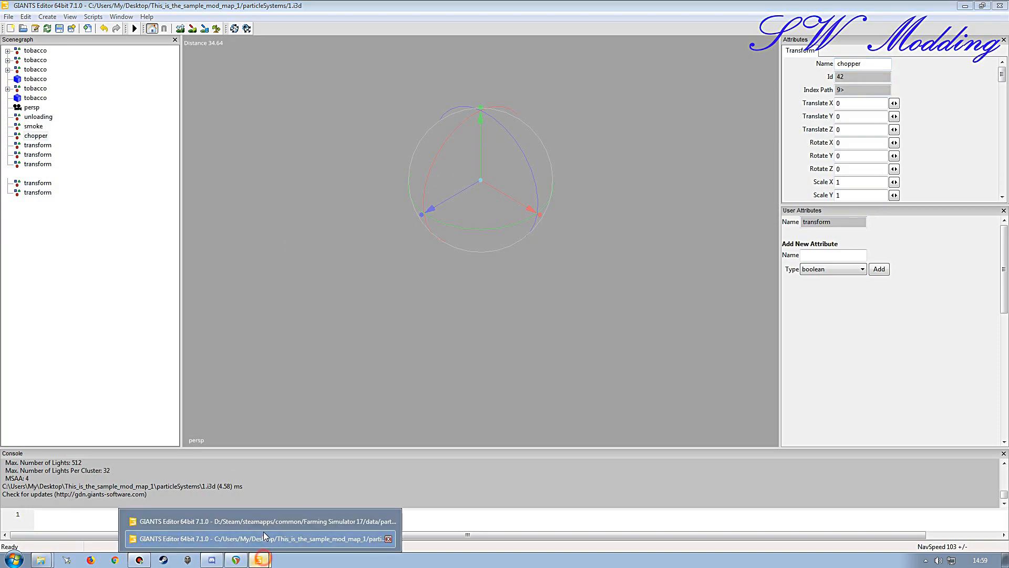
click(263, 532)
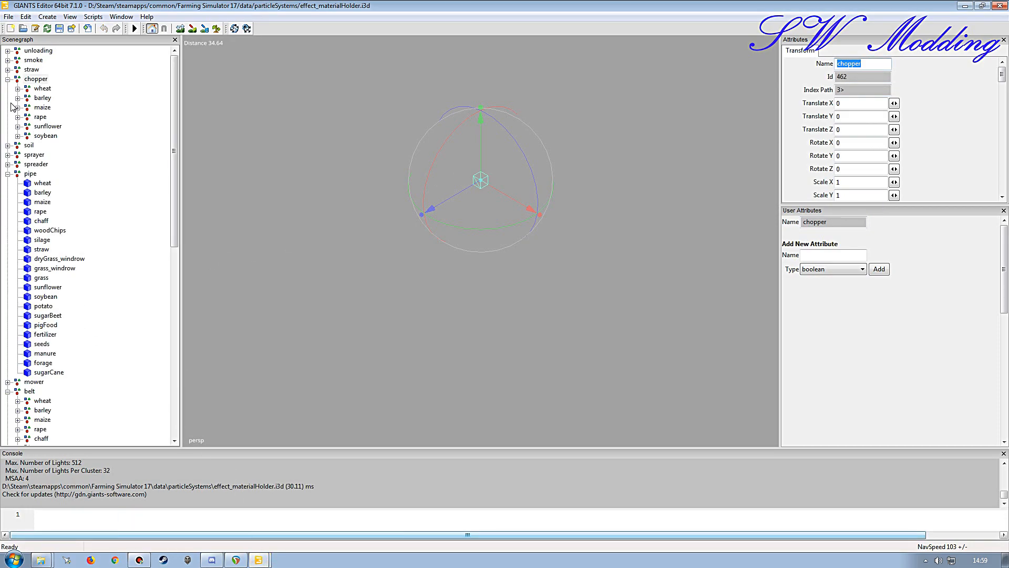
click(8, 79)
click(30, 117)
double_click(861, 63)
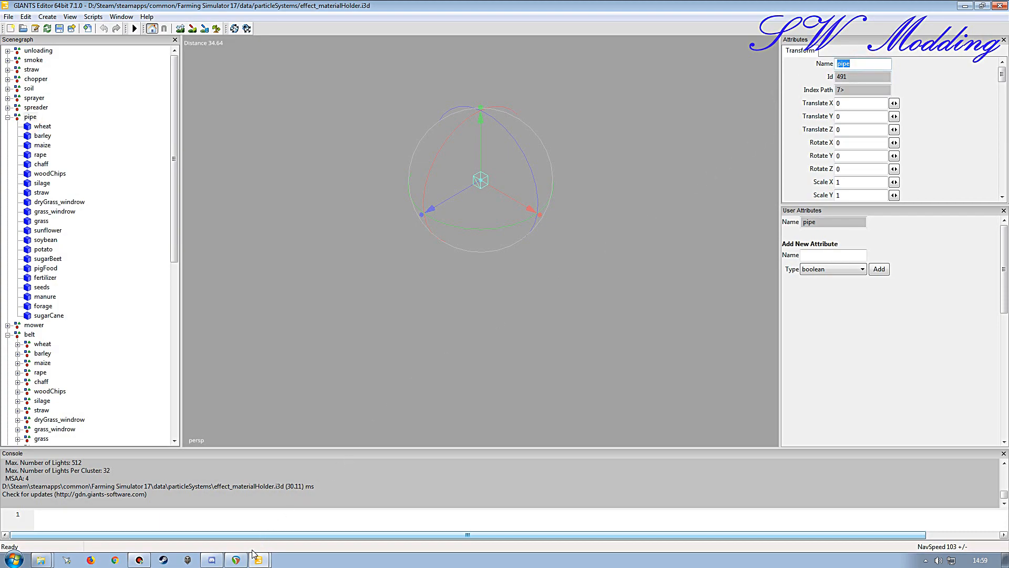
- Return to 1.i3d and rename the unnamed transform group below chopper as pipe
mouse_move(257, 557)
click(342, 520)
click(42, 146)
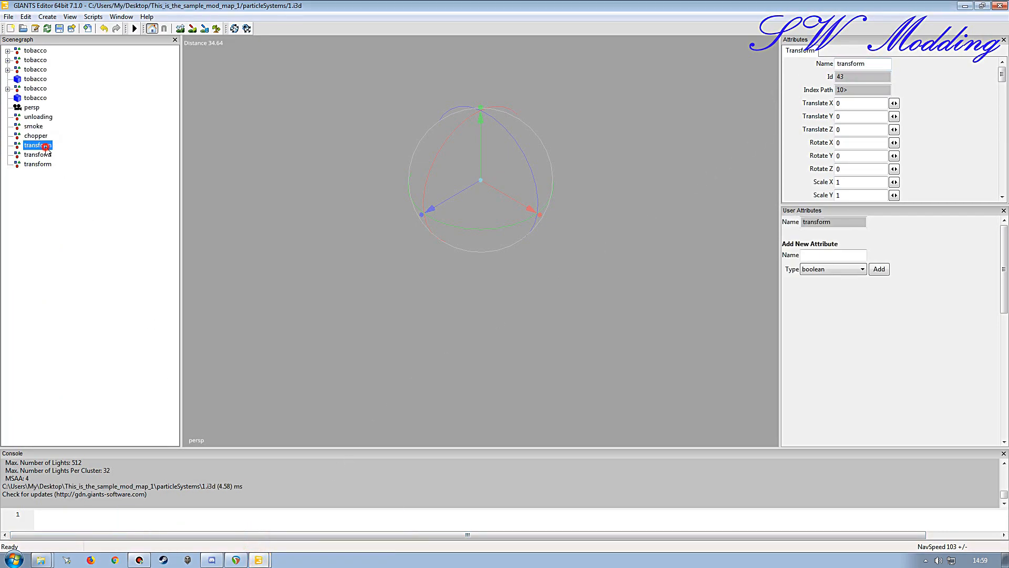
double_click(864, 63)
text(pipe)
key(Return)
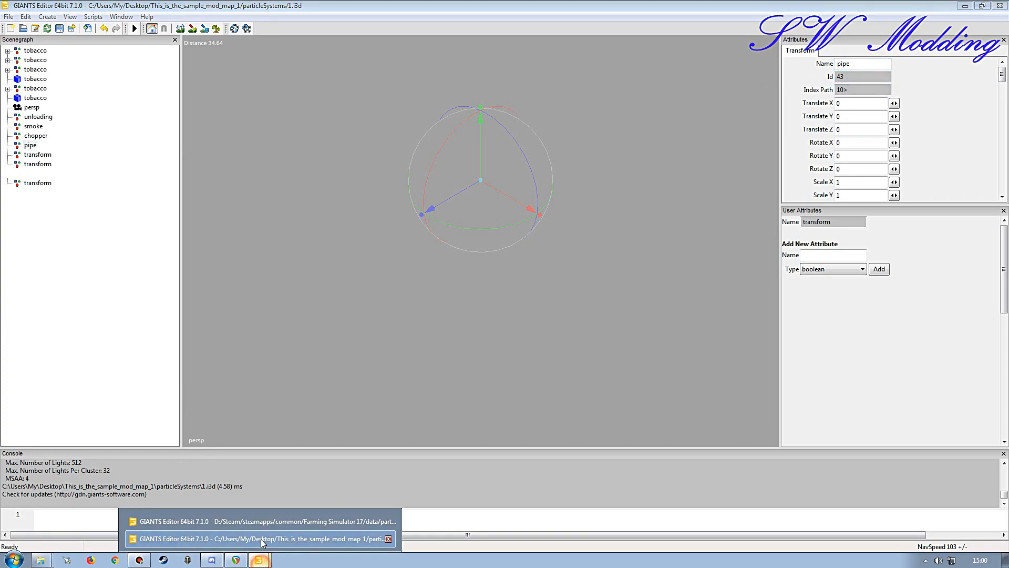
- Switch to effect_materialHolder.i3d, collapse the pipe group, and copy the name of the belt group
click(256, 526)
click(8, 118)
click(29, 136)
double_click(864, 65)
key(ctrl+c)
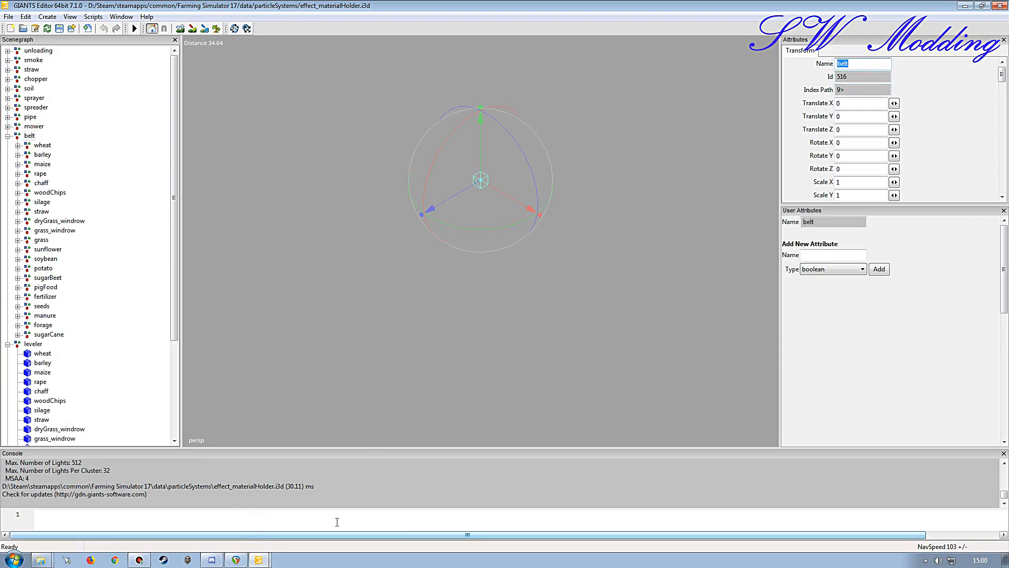
- Return to 1.i3d and rename the unnamed transform group below pipe as belt
mouse_move(259, 559)
click(262, 539)
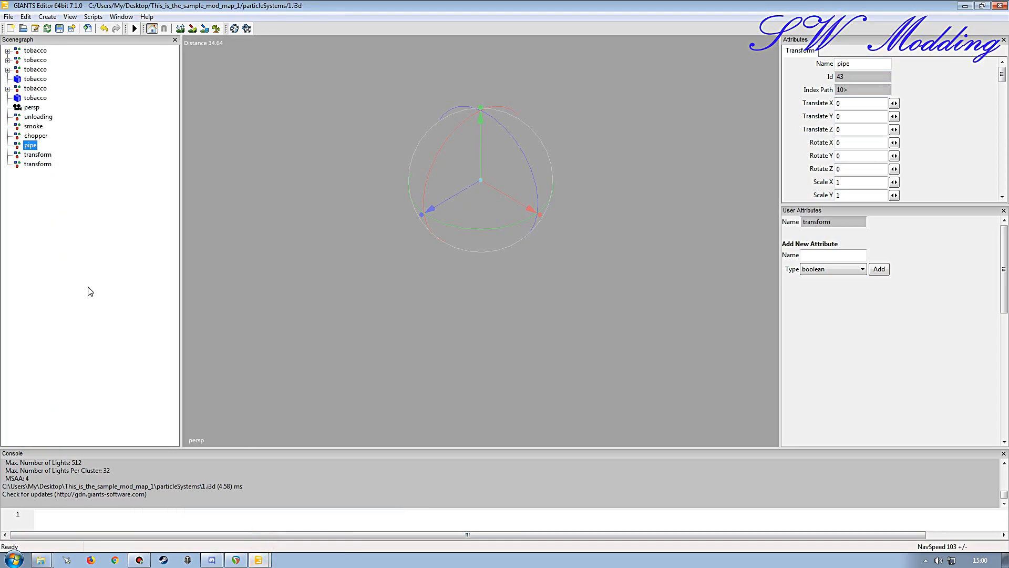
click(47, 154)
double_click(874, 63)
key(ctrl+v)
key(Return)
- Switch to effect_materialHolder.i3d, collapse the belt group, and copy the name of the leveler group
mouse_move(261, 557)
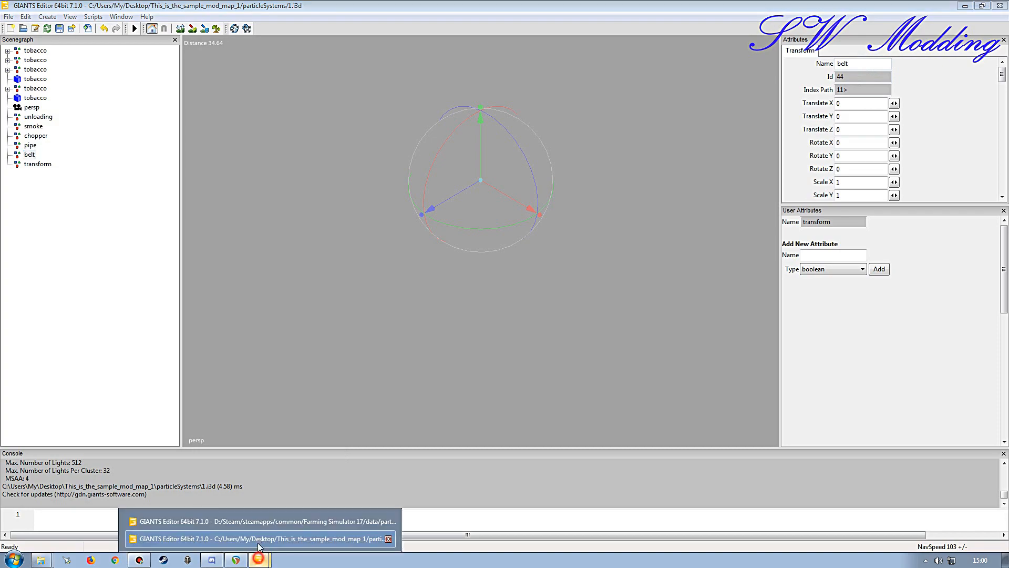
click(254, 518)
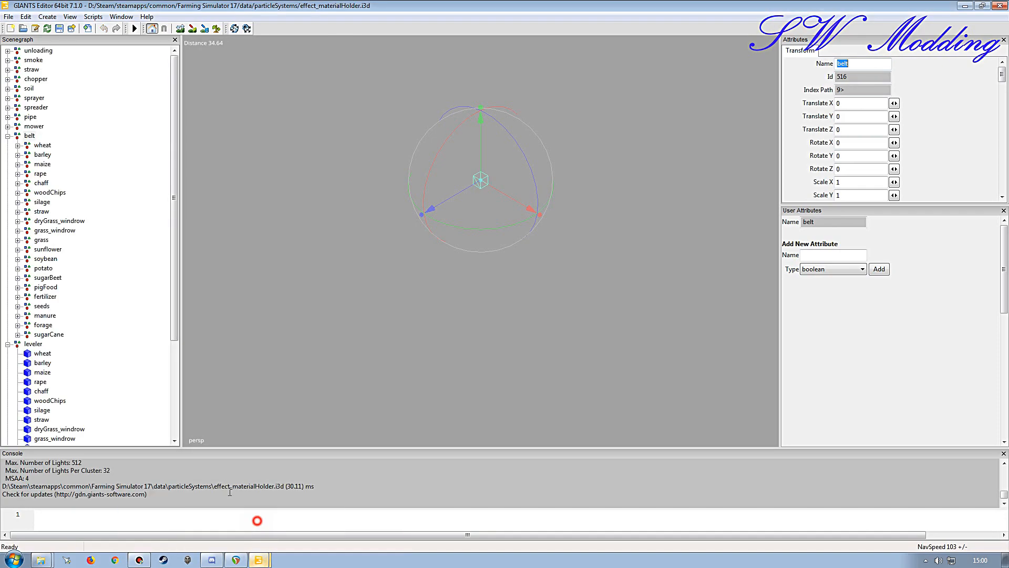
click(8, 135)
click(32, 145)
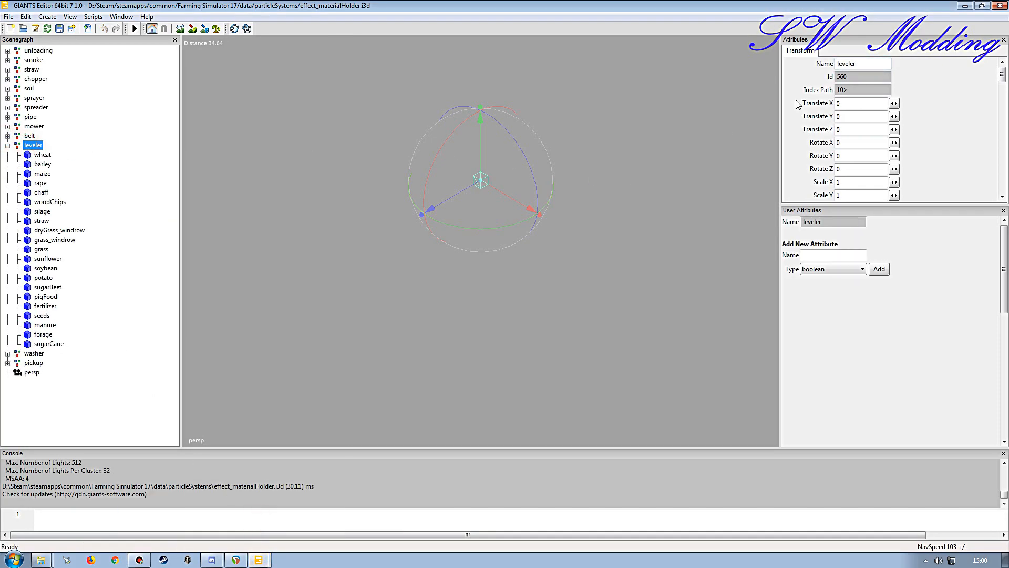
click(864, 65)
click(867, 66)
double_click(867, 63)
key(ctrl+c)
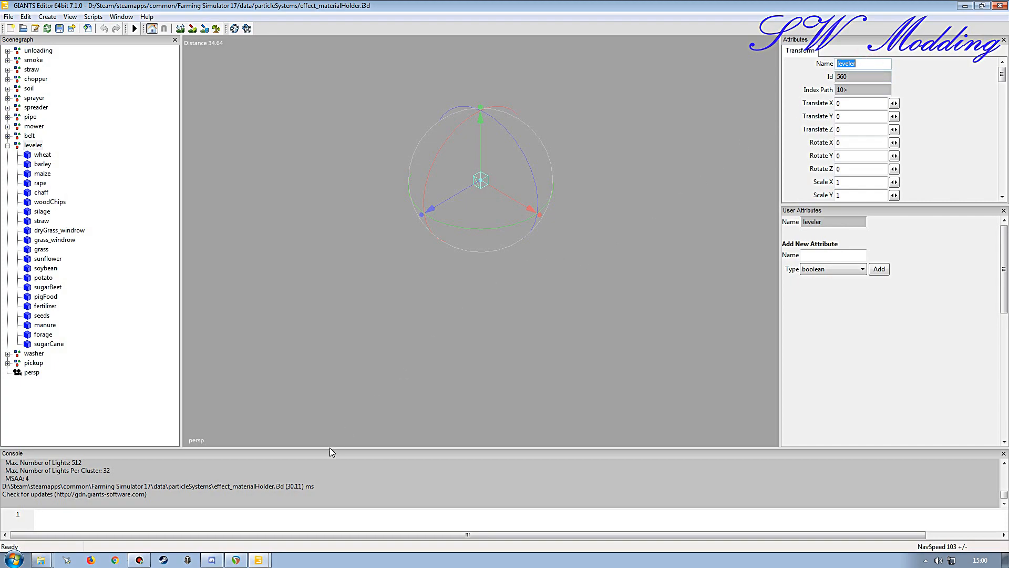
- Return to 1.i3d and rename the last unnamed transform group, below belt, as leveler
mouse_move(258, 560)
click(250, 538)
click(31, 165)
click(869, 66)
key(ctrl+a)
key(ctrl+v)
key(Tab)
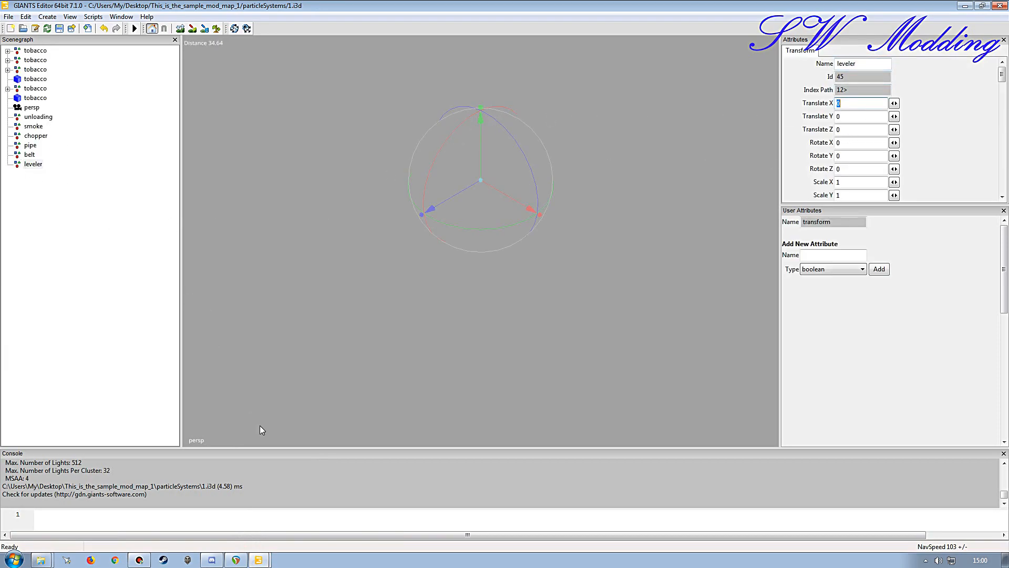
- Close the editor window with effect_materialHolder.i3d and clear the selection in 1.i3d
mouse_move(254, 560)
click(266, 519)
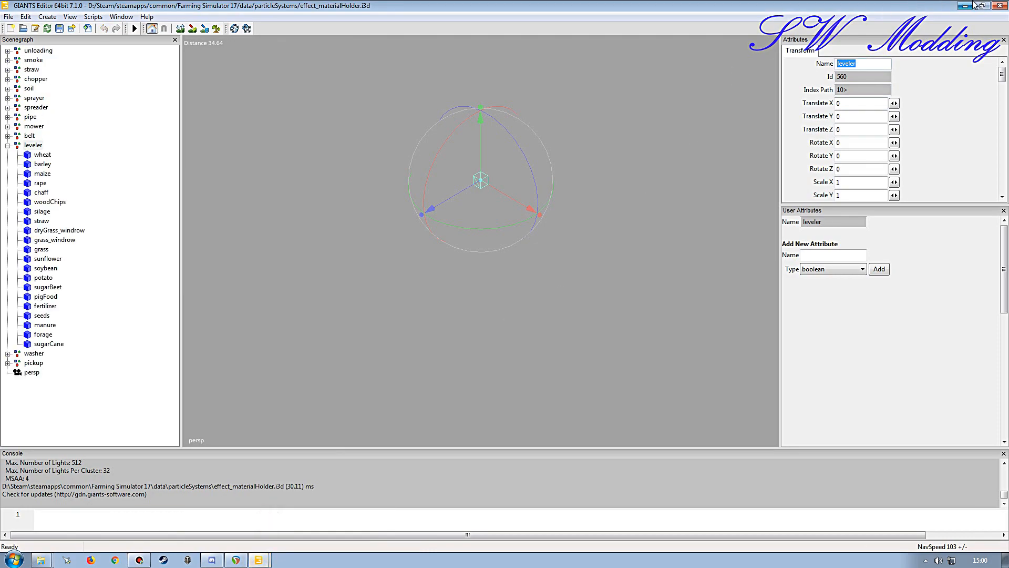
click(999, 5)
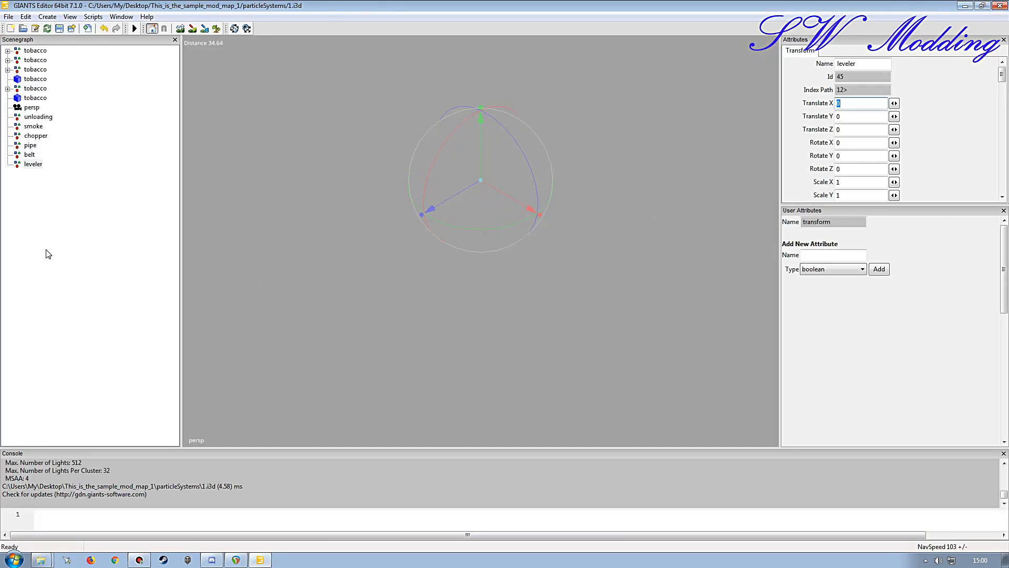
click(36, 208)
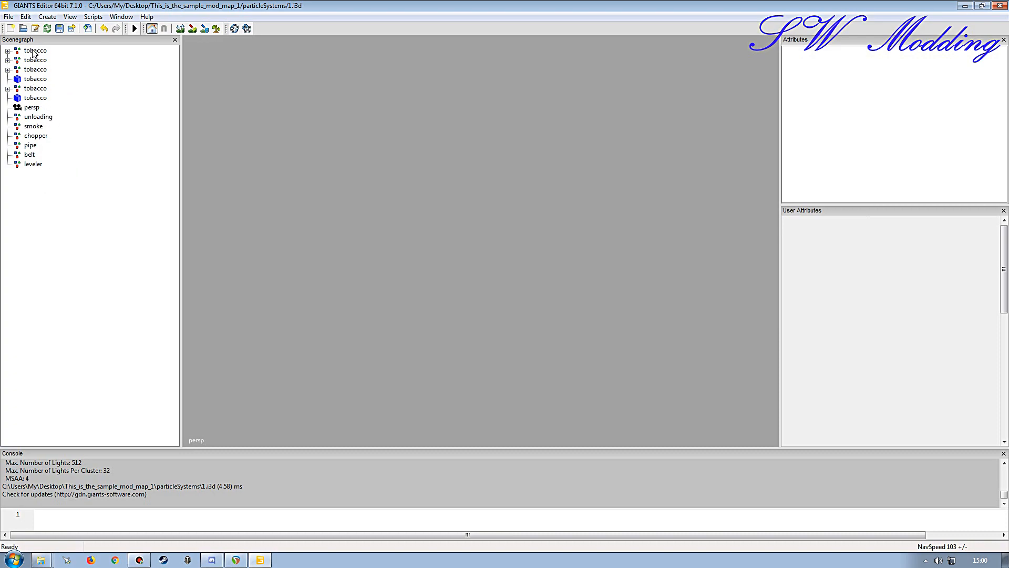
- Check the material type of the first tobacco group's holders and move that group into the unloading group
click(7, 50)
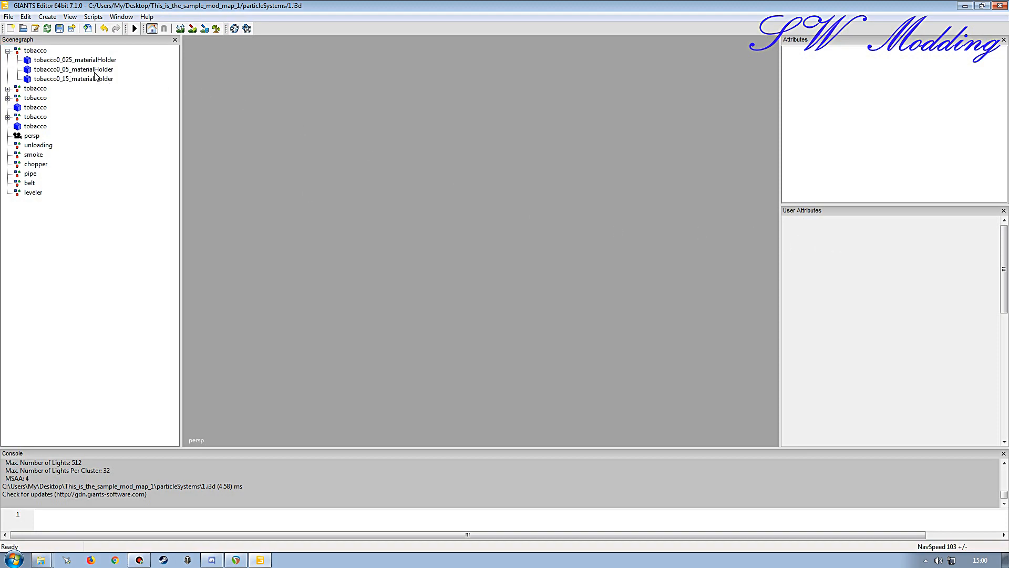
click(82, 60)
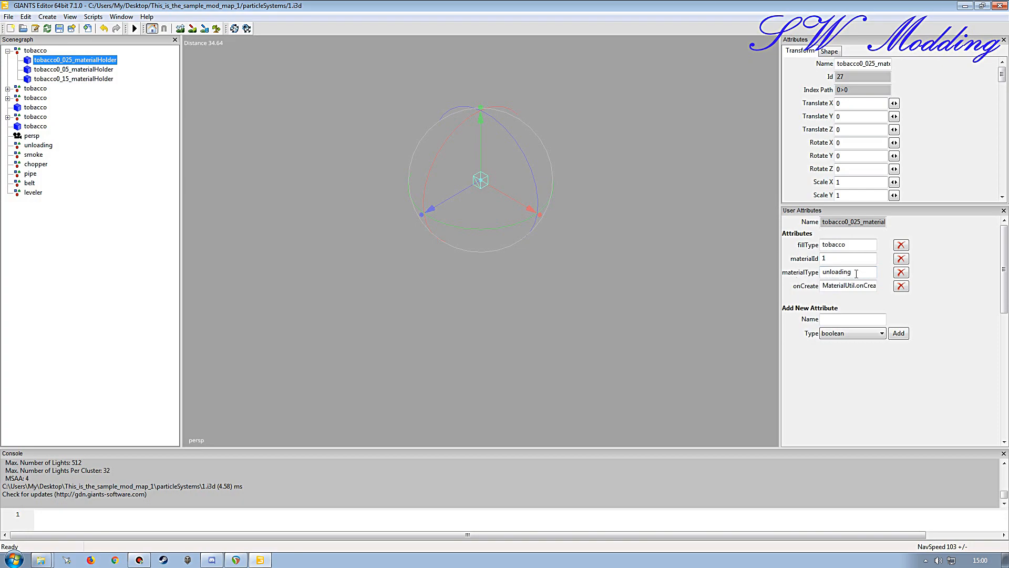
click(8, 50)
click(26, 52)
key(ctrl+x)
click(40, 108)
key(ctrl+v)
- Check the material holder in the next top-level tobacco group and move that group into the smoke group
click(8, 50)
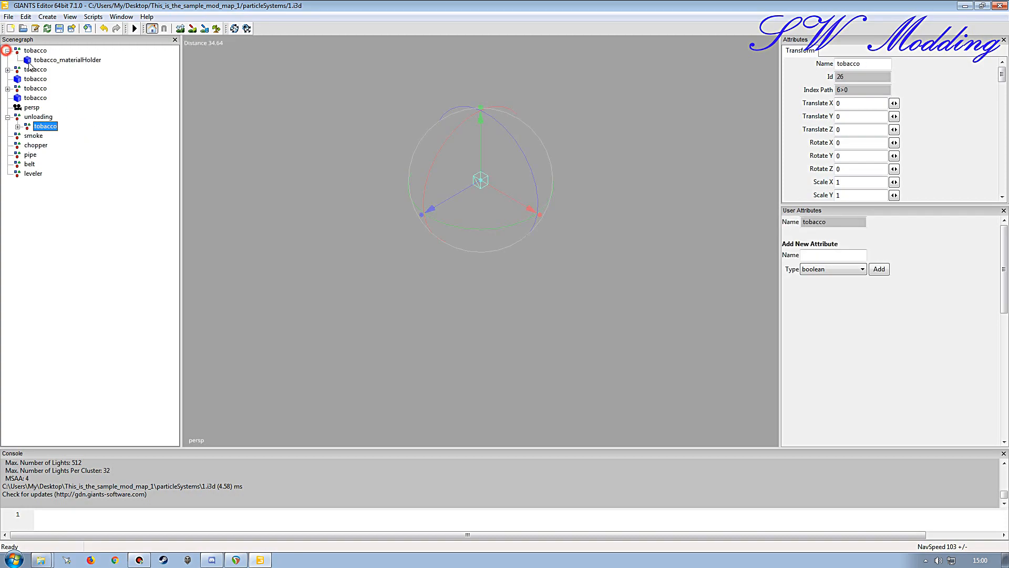
click(63, 60)
click(35, 51)
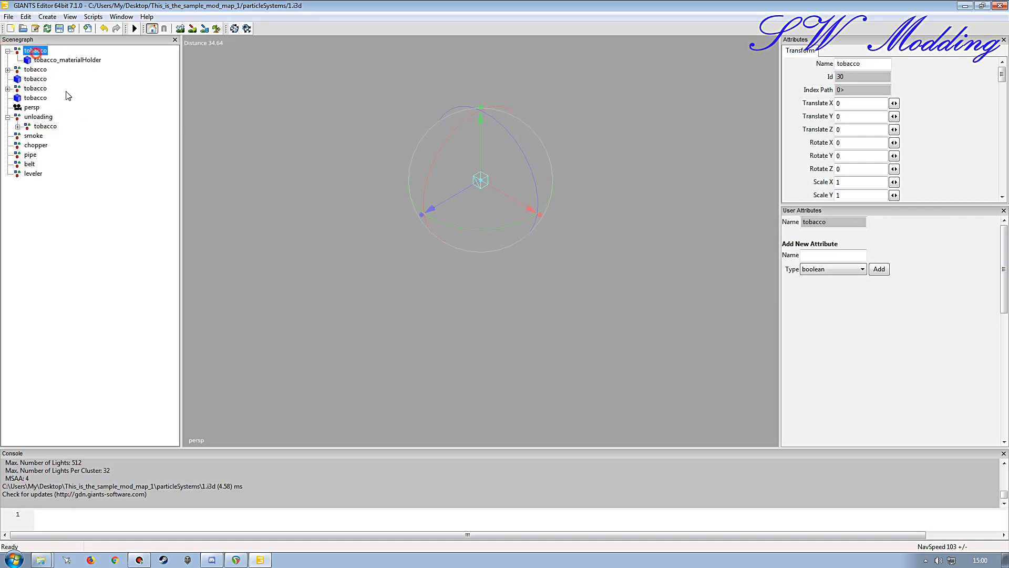
key(ctrl+x)
click(35, 117)
key(ctrl+v)
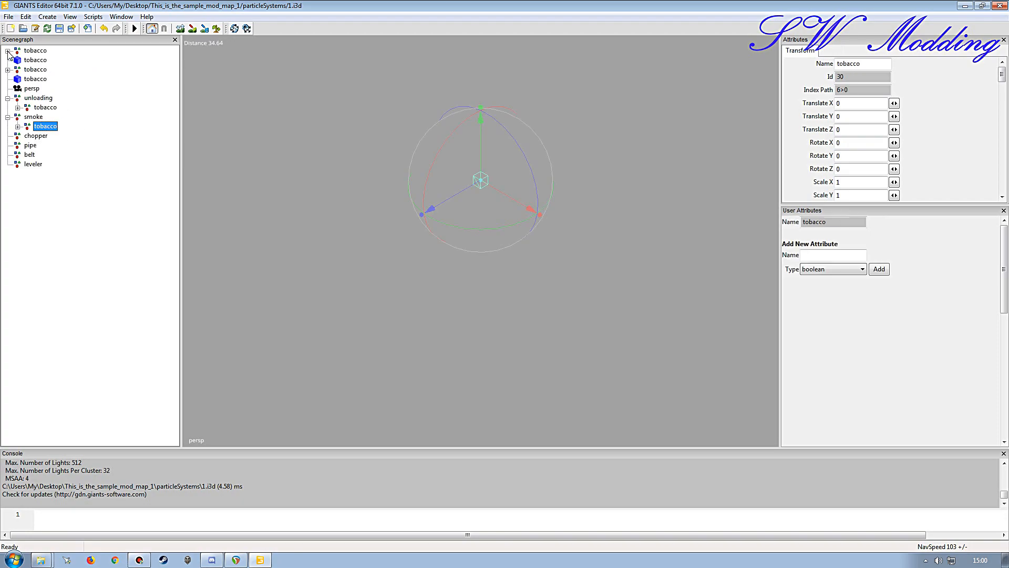
- Check the material type in the first remaining top-level tobacco group and move that group into the chopper group
click(8, 51)
click(58, 60)
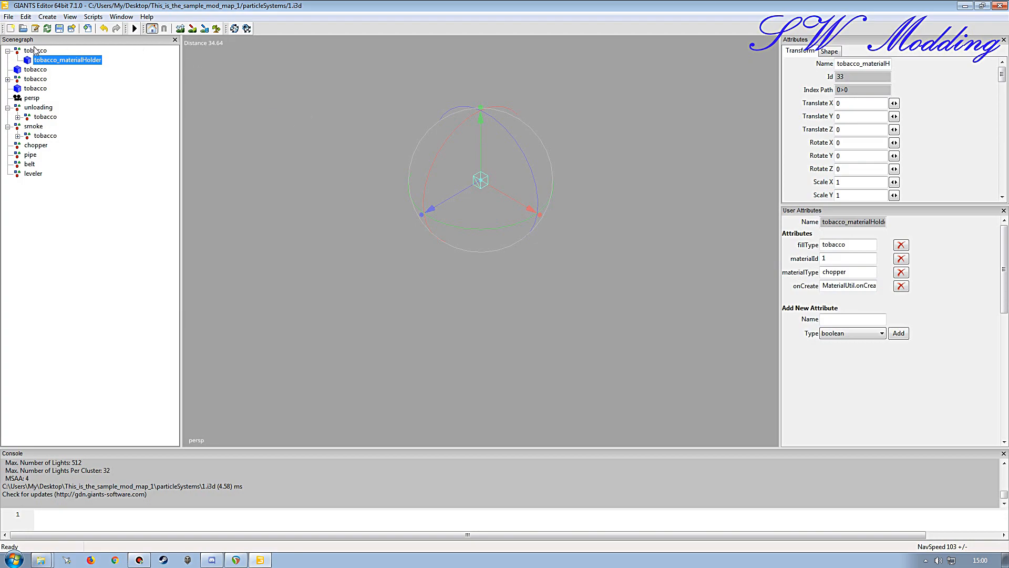
click(34, 49)
key(ctrl+x)
click(34, 127)
key(ctrl+v)
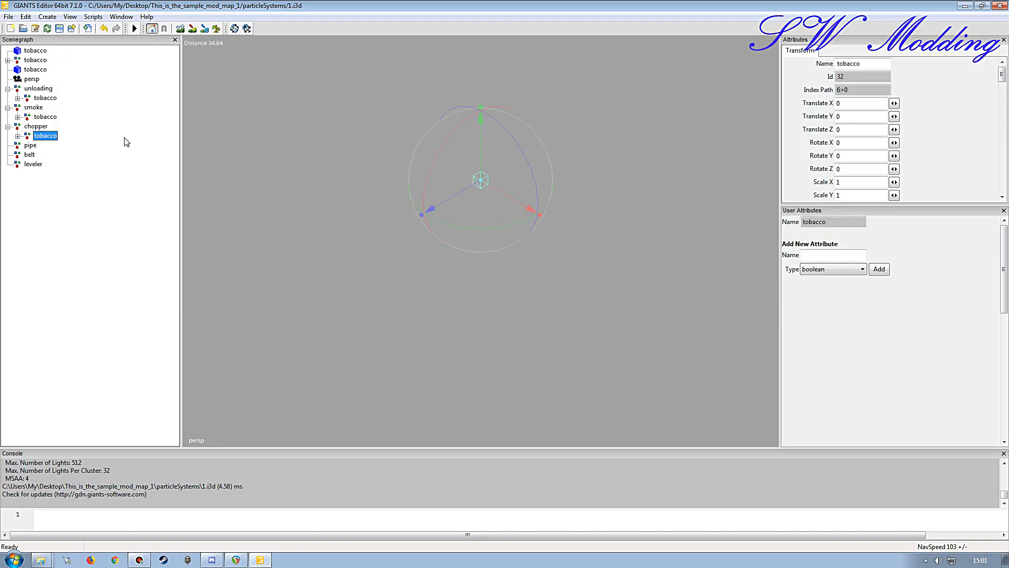
- Move the first remaining top-level tobacco shape into the pipe group
click(26, 52)
key(Delete)
click(90, 136)
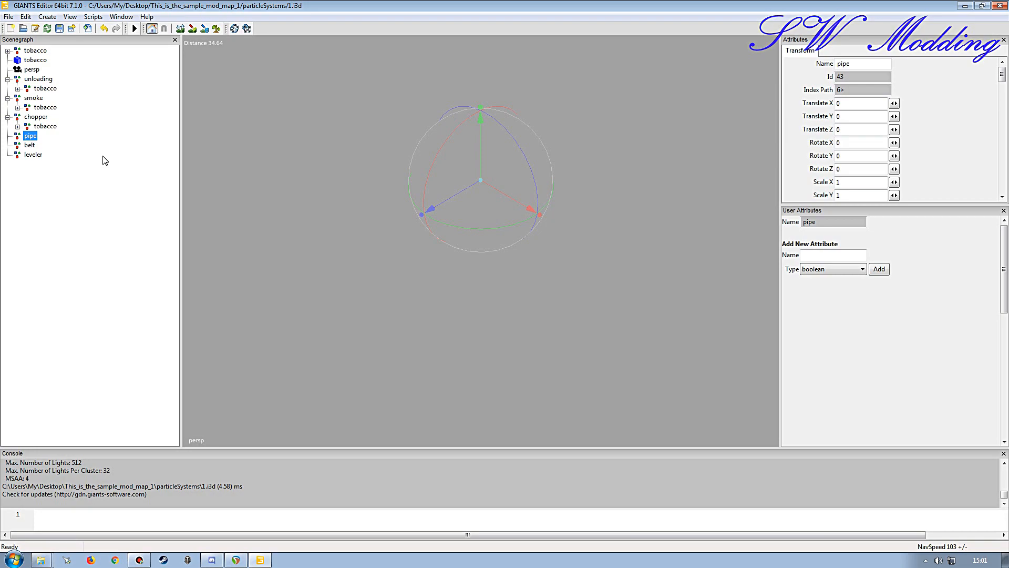
key(ctrl+v)
- Check the material type in the last top-level tobacco group and move that group into the belt group
click(37, 52)
click(7, 50)
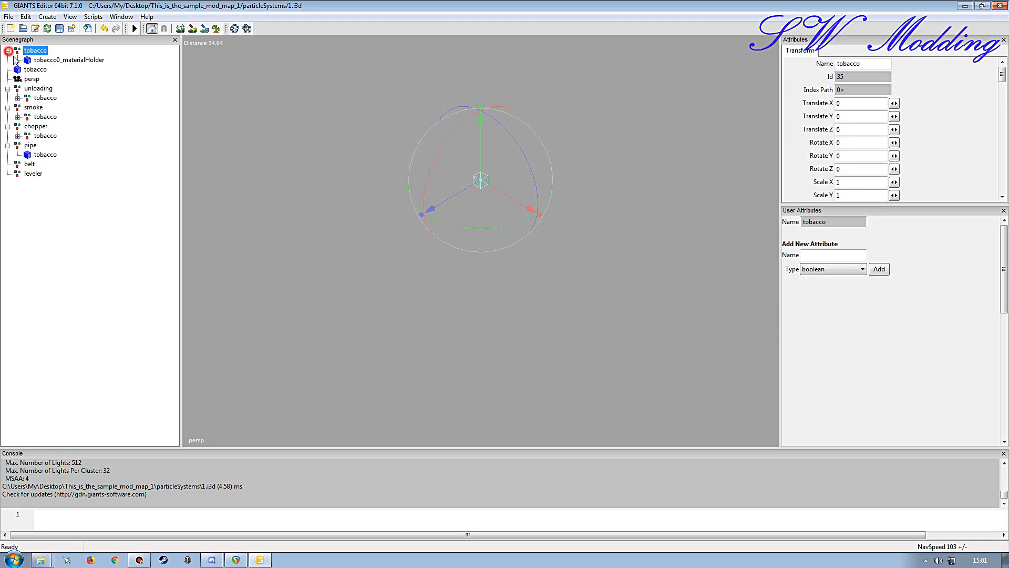
click(39, 61)
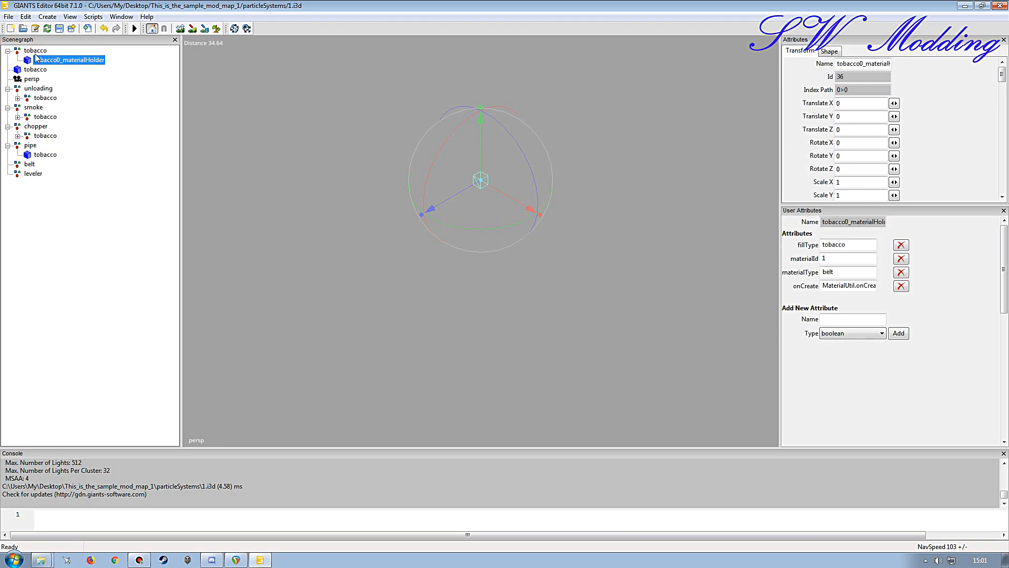
click(35, 51)
key(Delete)
click(29, 146)
key(ctrl+v)
- Move the last top-level tobacco shape, with material type LEVELER, into the leveler group
click(35, 51)
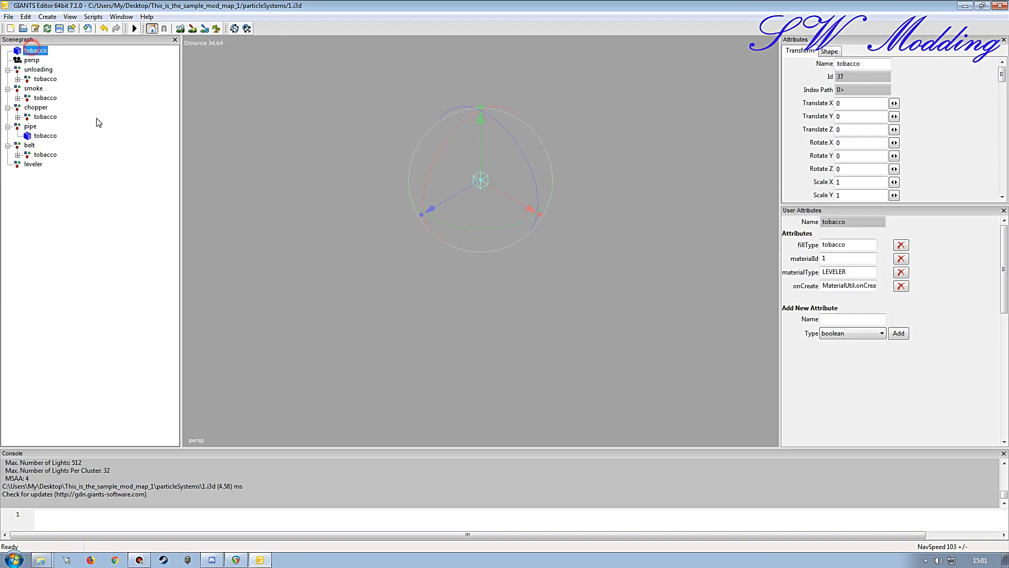
key(Delete)
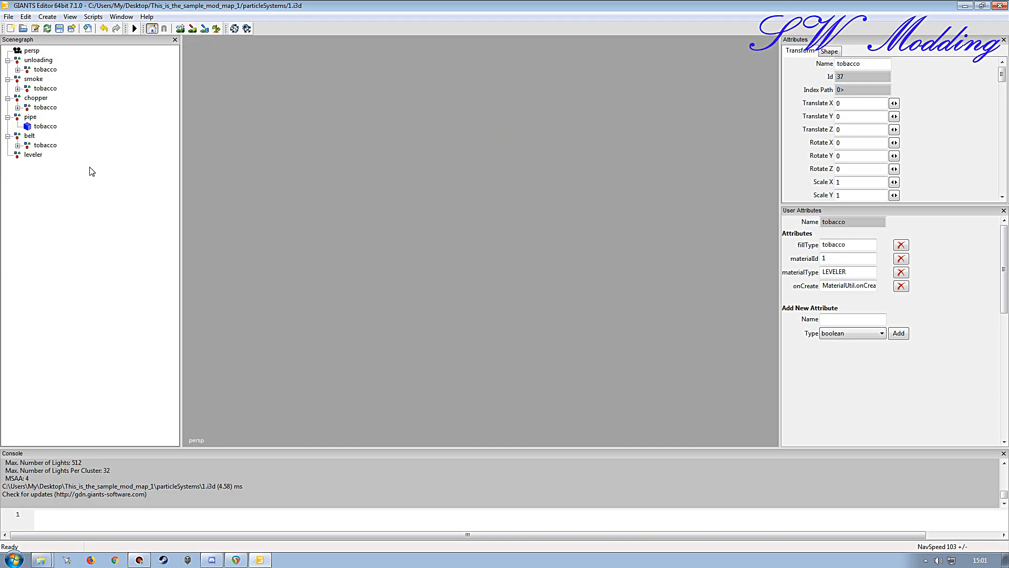
click(36, 156)
key(ctrl+v)
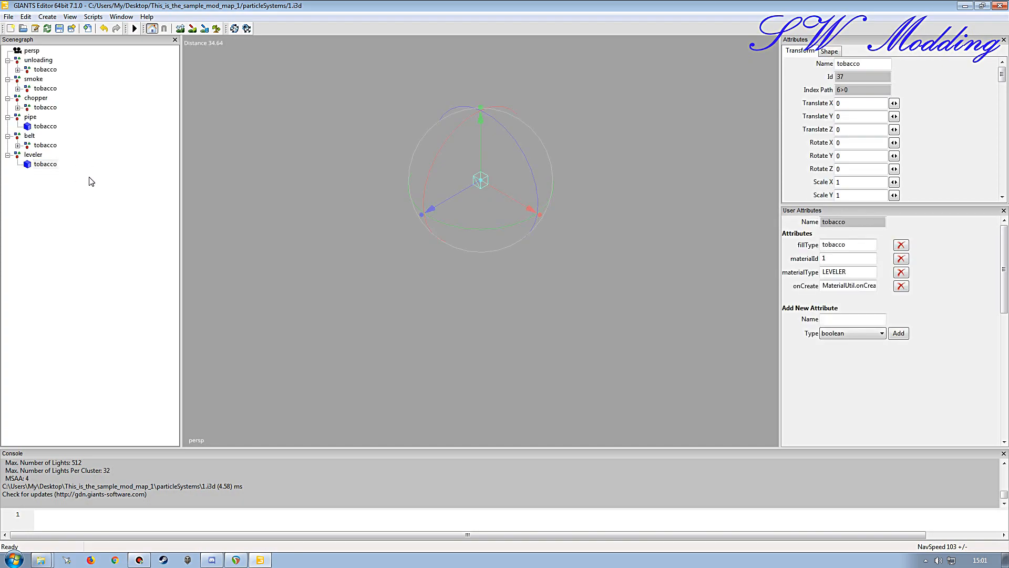
- Collapse the leveler, belt, pipe, chopper, smoke and unloading groups in the scene hierarchy
click(109, 112)
click(8, 155)
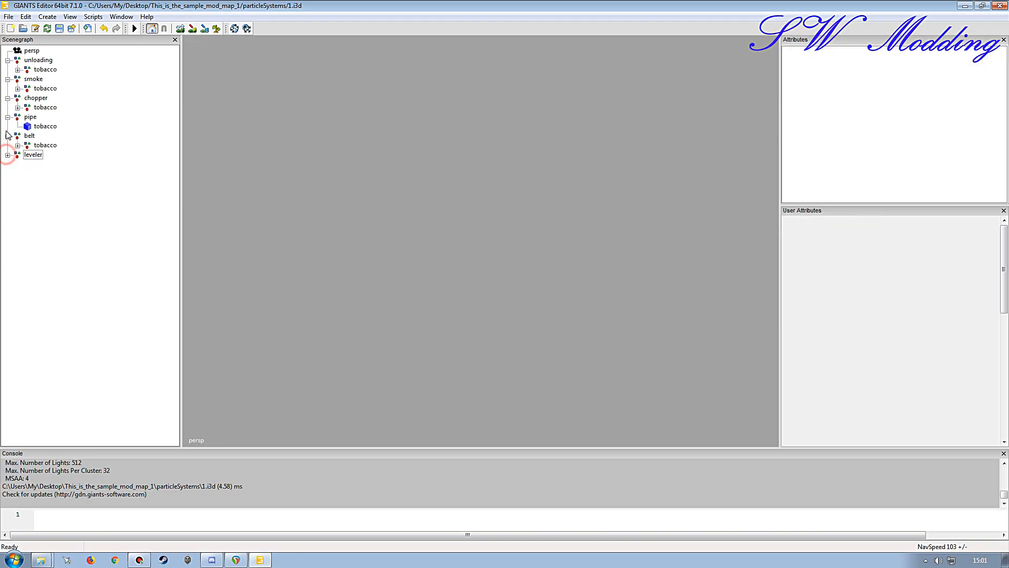
click(8, 135)
click(8, 116)
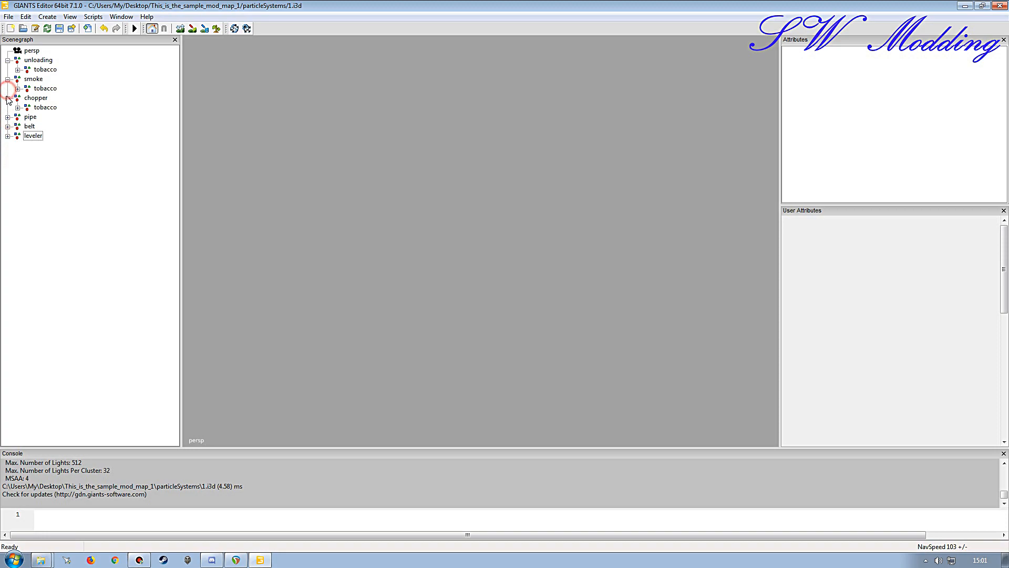
click(8, 98)
click(8, 80)
click(8, 61)
- Move the persp camera down the scene hierarchy until it sits below the leveler group
click(29, 51)
right_click(24, 51)
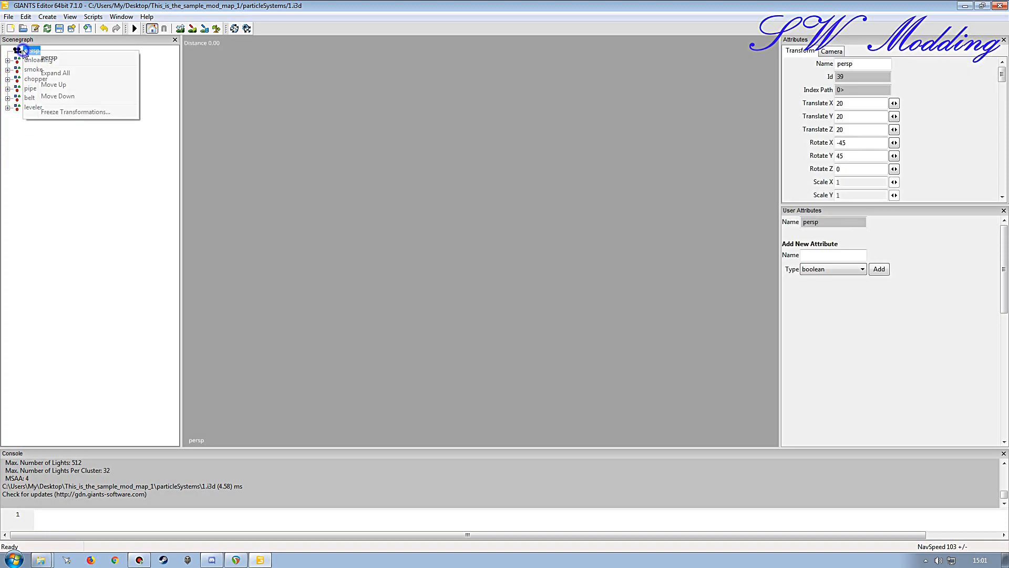
click(55, 96)
right_click(28, 60)
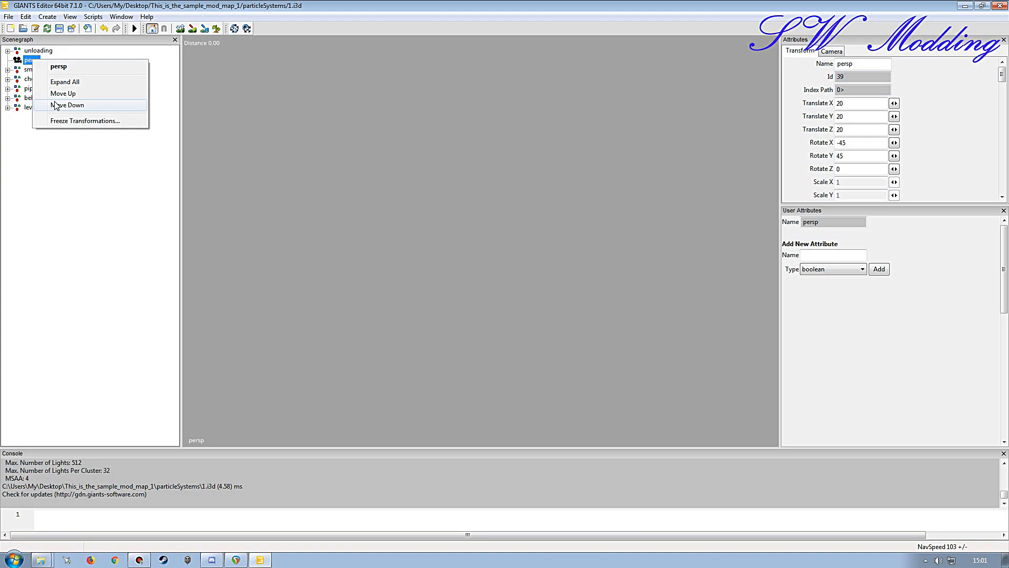
click(55, 103)
right_click(33, 73)
click(59, 112)
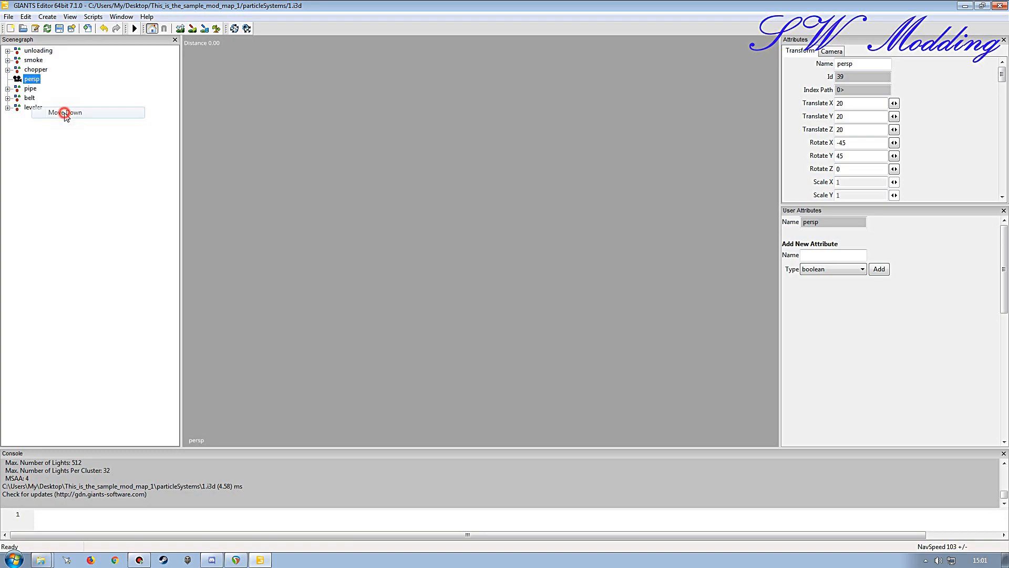
right_click(35, 79)
click(67, 122)
right_click(30, 88)
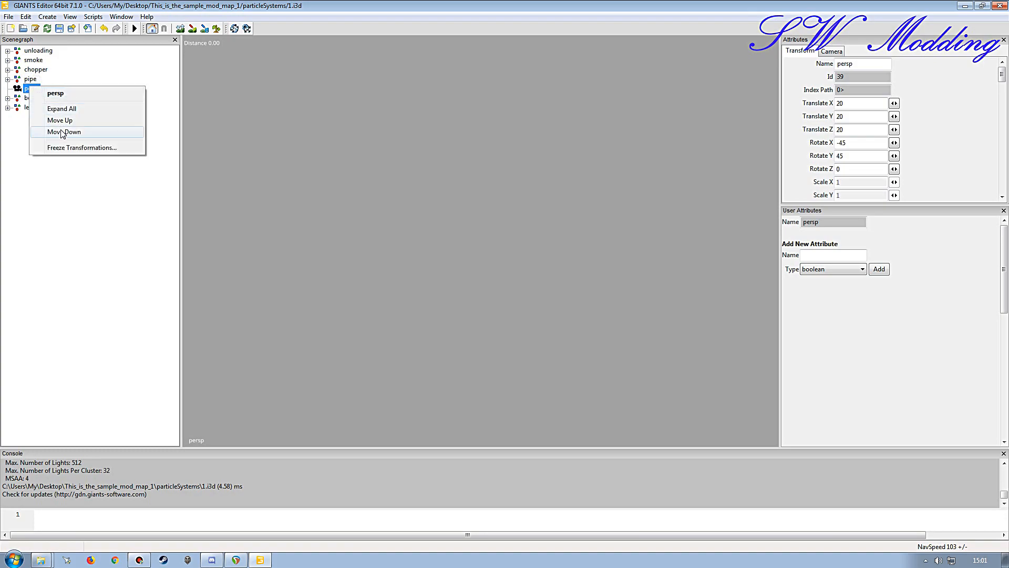
click(60, 131)
right_click(31, 99)
click(61, 142)
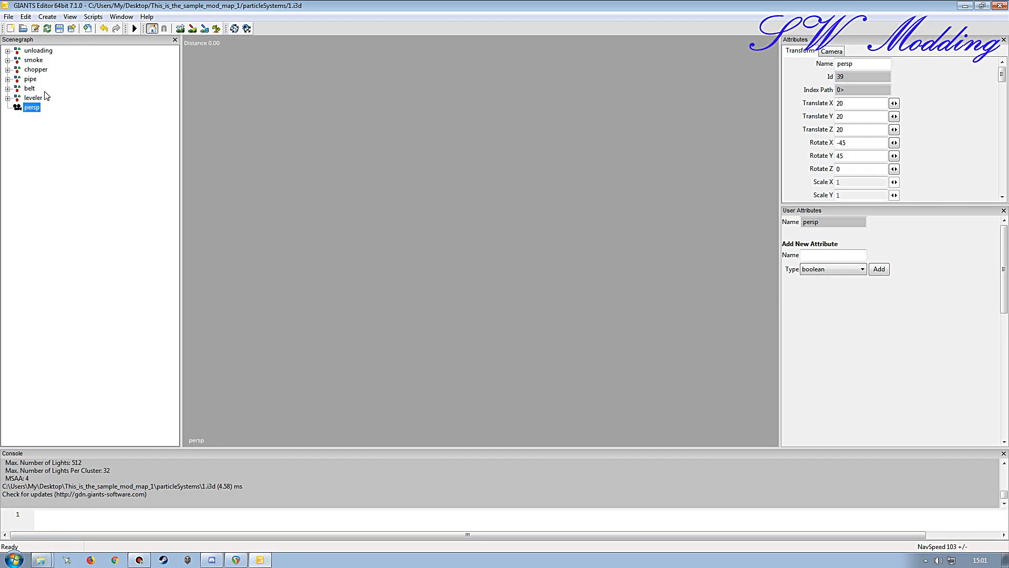
- Review the order of the unloading, smoke, chopper and belt groups, and clear the selection
click(35, 51)
click(33, 60)
click(33, 69)
click(29, 88)
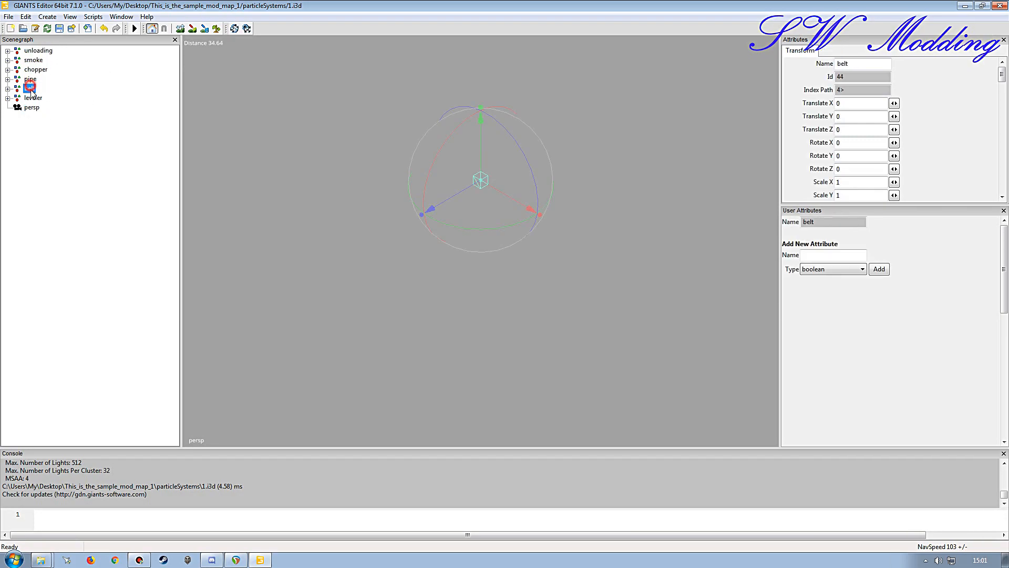
click(93, 147)
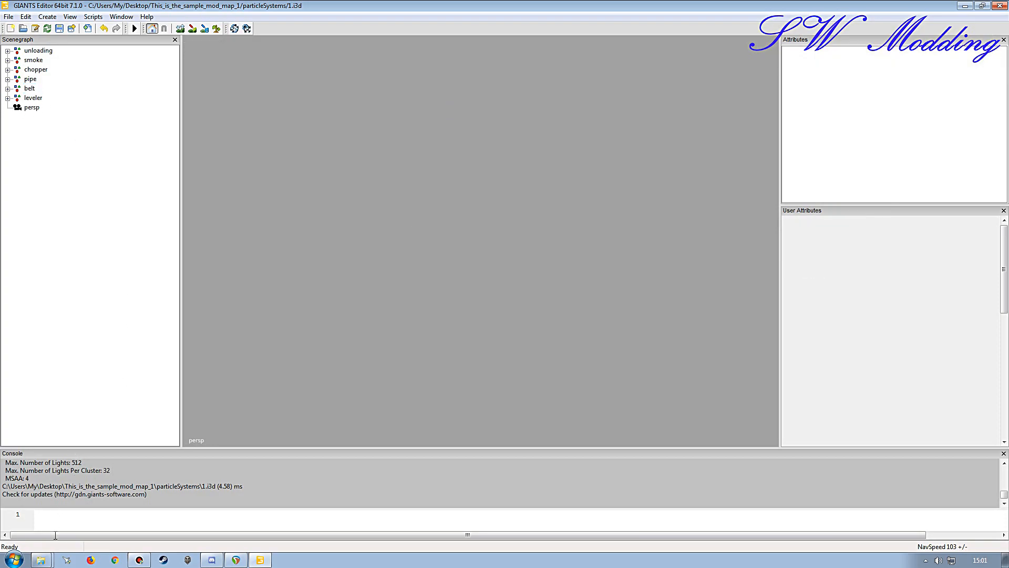
- Open the game's effect_materialHolder.i3d with GIANTS Editor 7.1.0 for reference, and put both particleSystems folder windows away
click(42, 559)
click(47, 518)
click(351, 166)
click(41, 560)
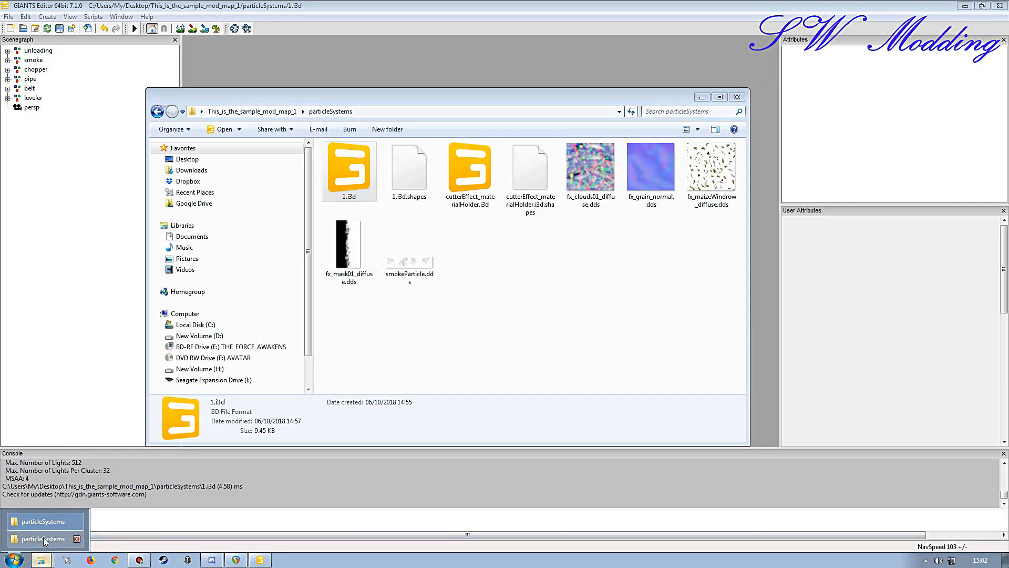
click(44, 536)
double_click(330, 271)
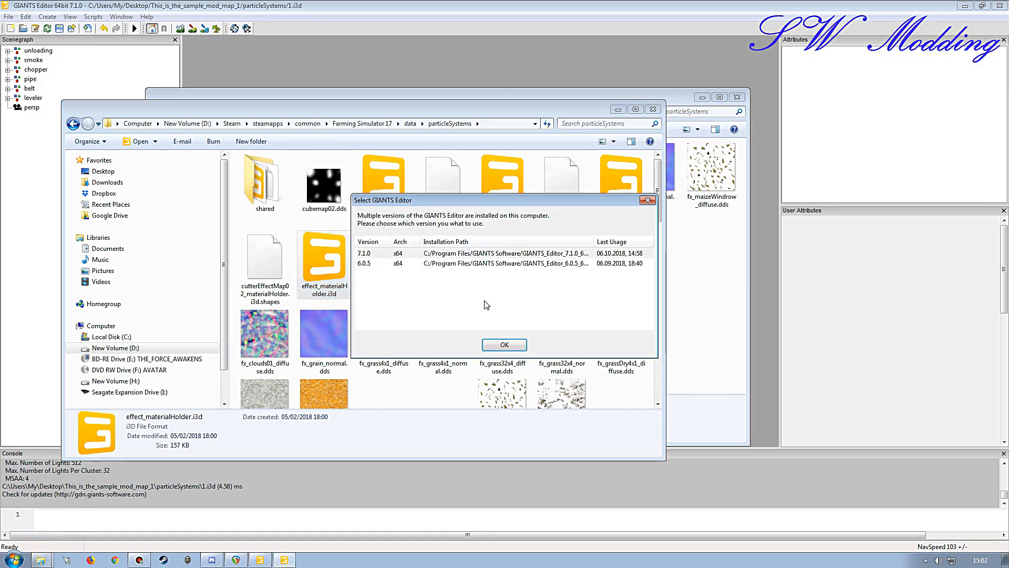
click(495, 344)
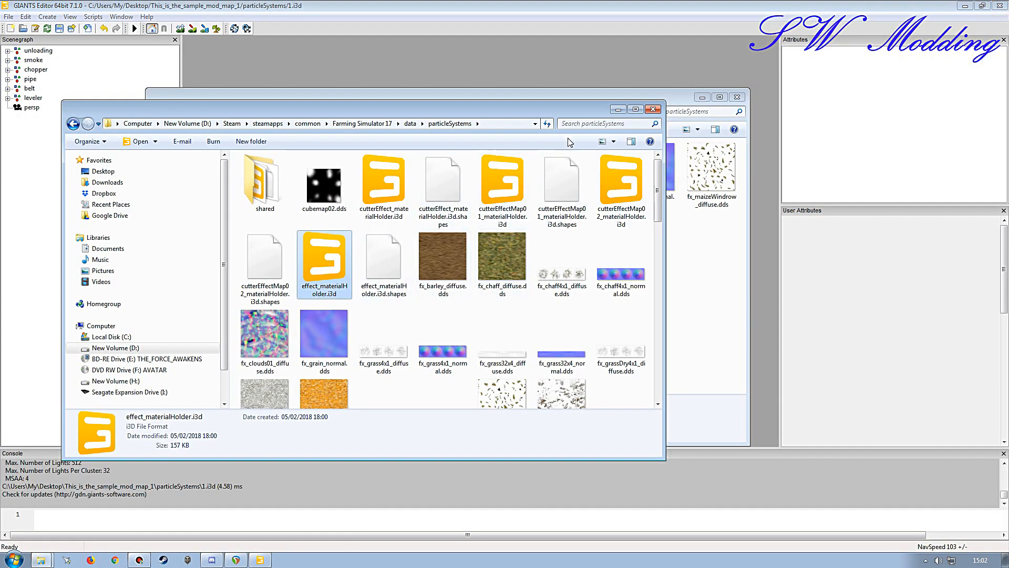
click(618, 109)
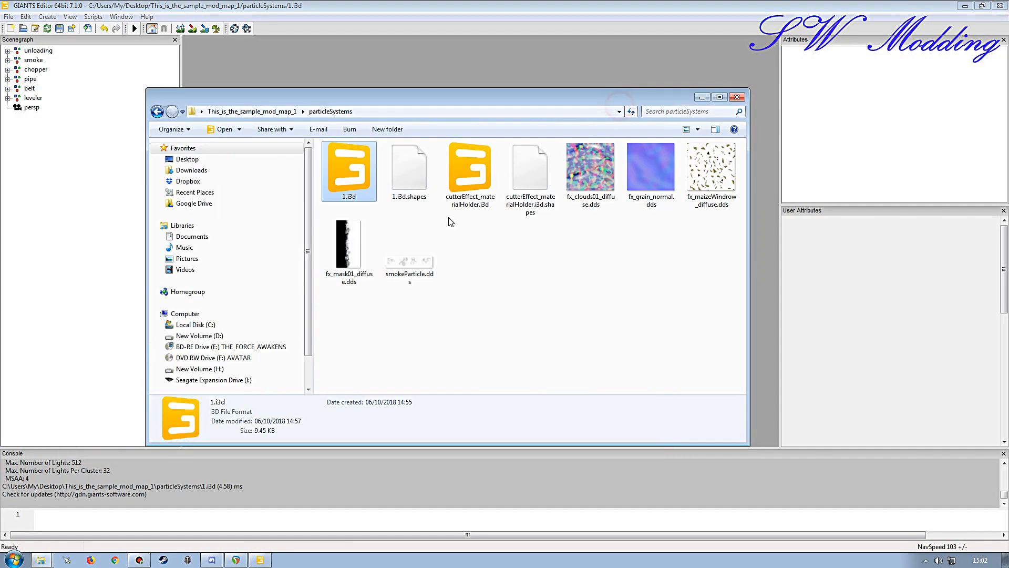
click(702, 97)
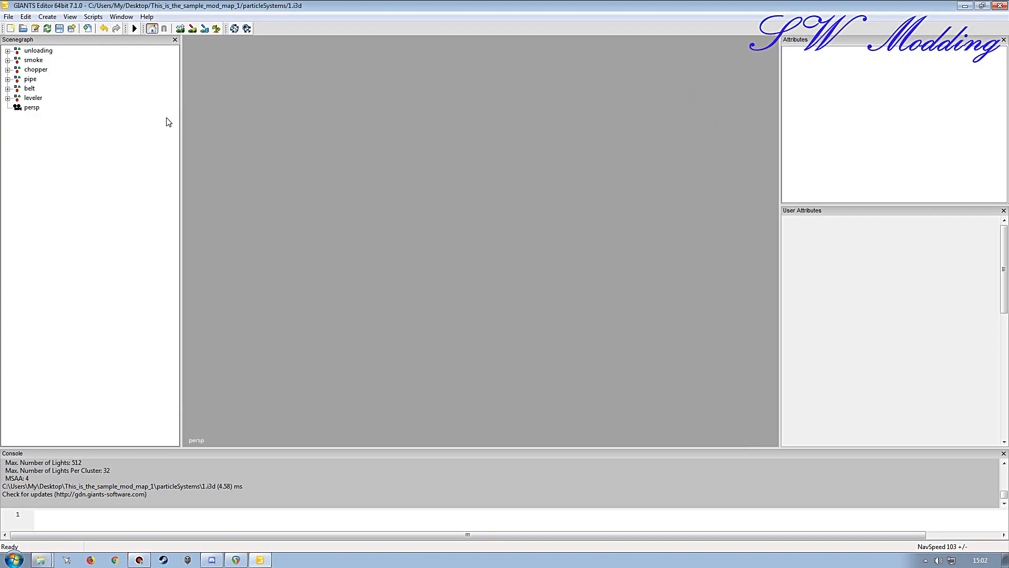
- Save the scene as effect_materialHolder in the sample map's particleSystems folder, using the name copied from the game's file, and close the editor
mouse_move(41, 560)
click(45, 535)
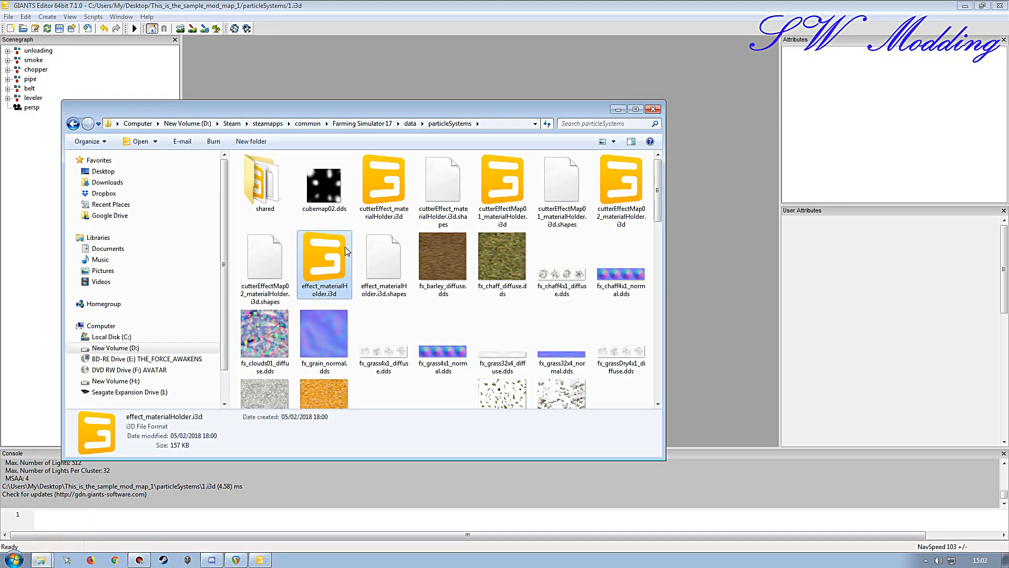
click(326, 292)
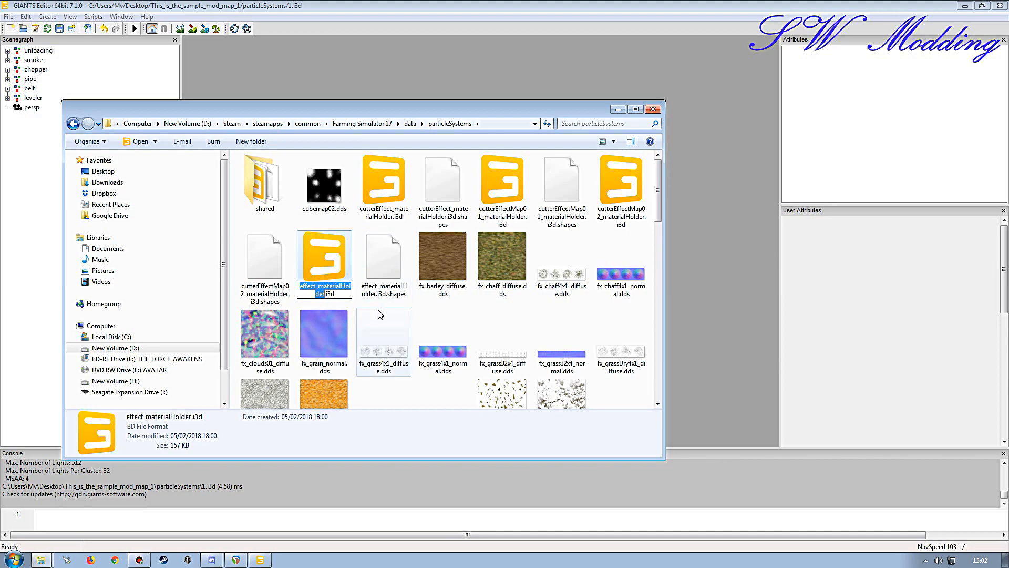
click(473, 10)
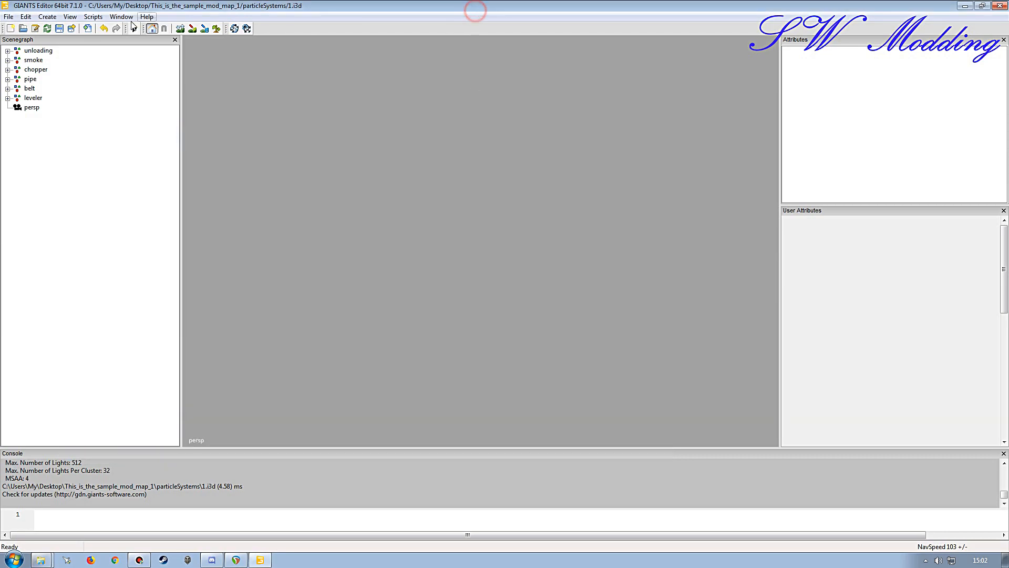
click(9, 16)
click(41, 75)
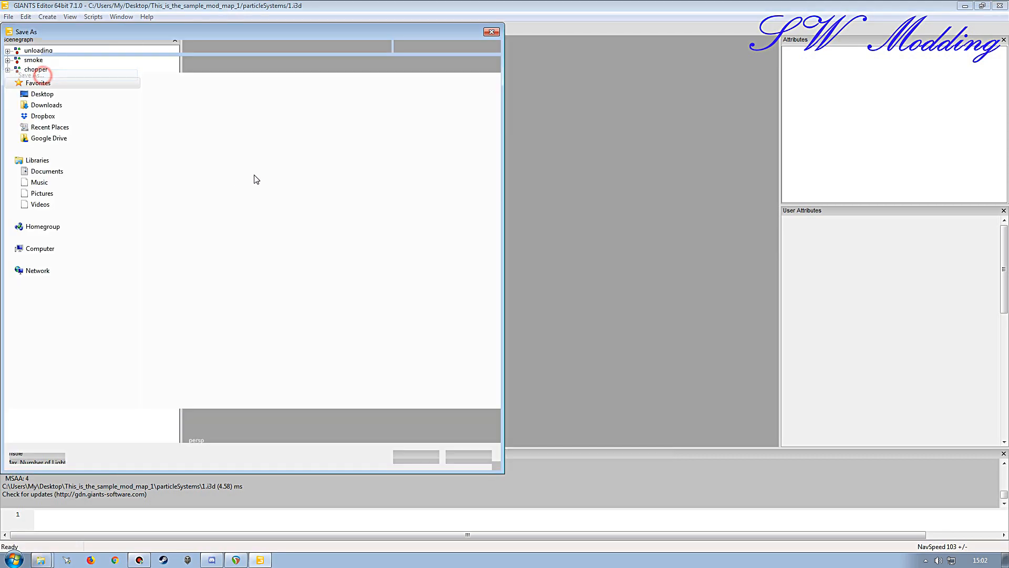
key(ctrl+v)
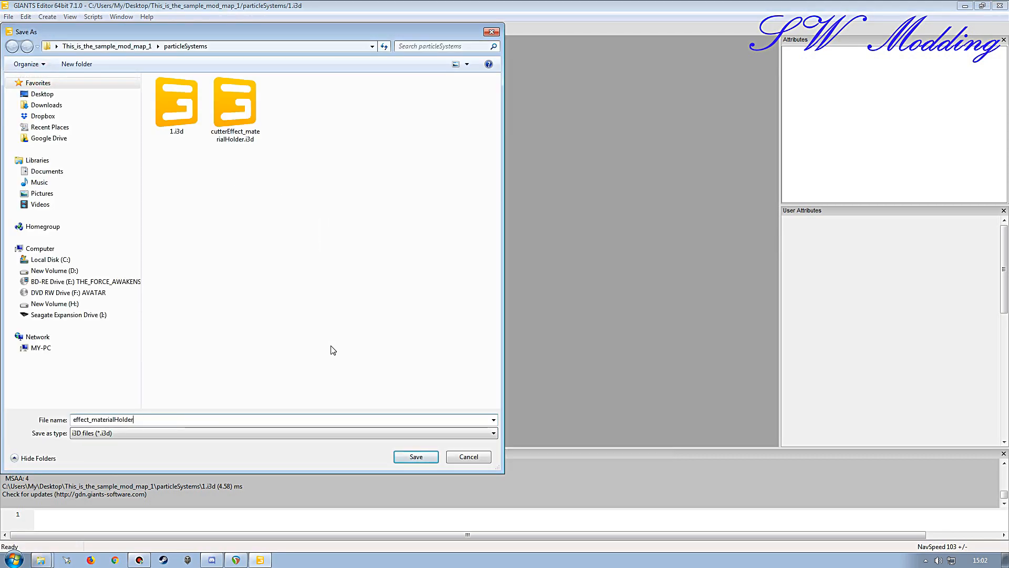
click(405, 458)
click(1000, 6)
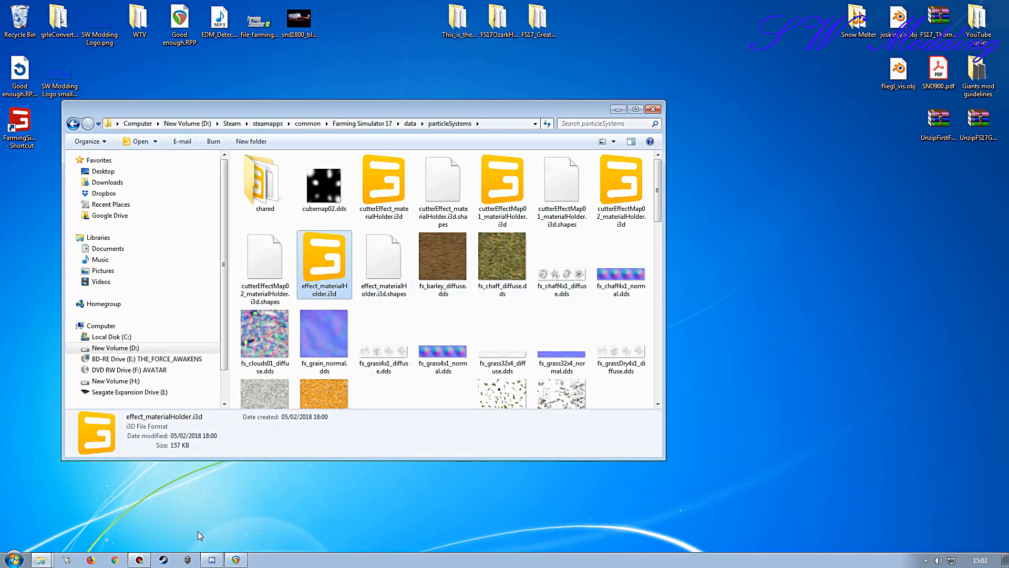
- Delete 1.i3d and 1.i3d.shapes from the sample map's particleSystems folder
click(41, 559)
click(40, 536)
click(423, 356)
click(355, 178)
ctrl+click(405, 180)
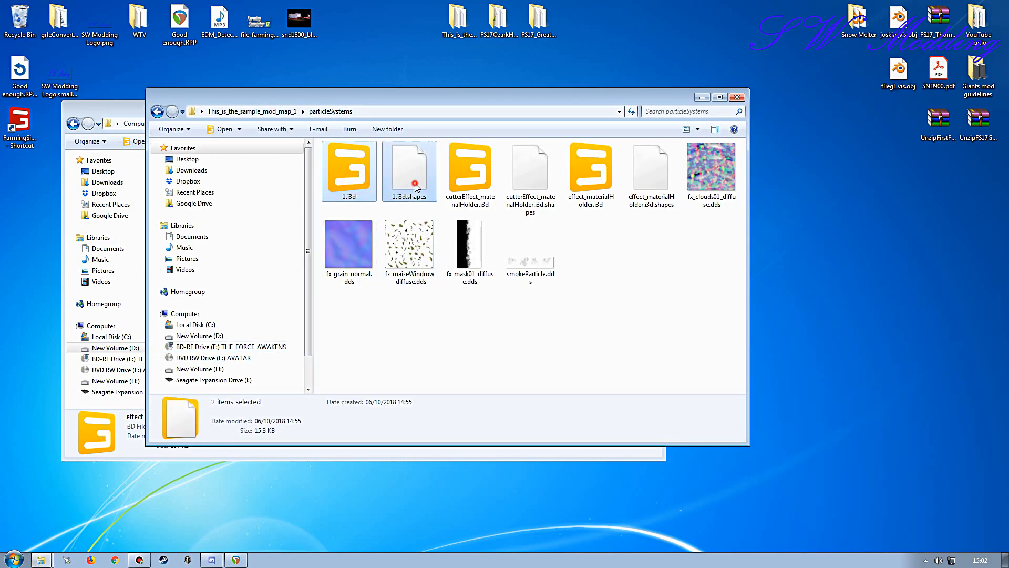
key(Delete)
click(533, 290)
- Open the map's cutterEffect_materialHolder.i3d, inspect the tobacco groups under cutting and shaders, and close it
click(346, 174)
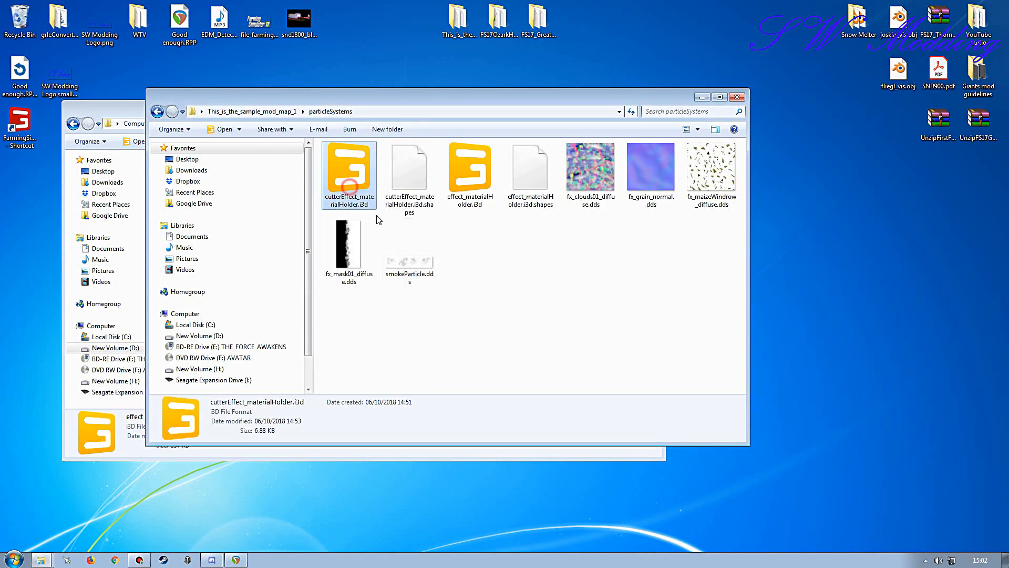
click(465, 189)
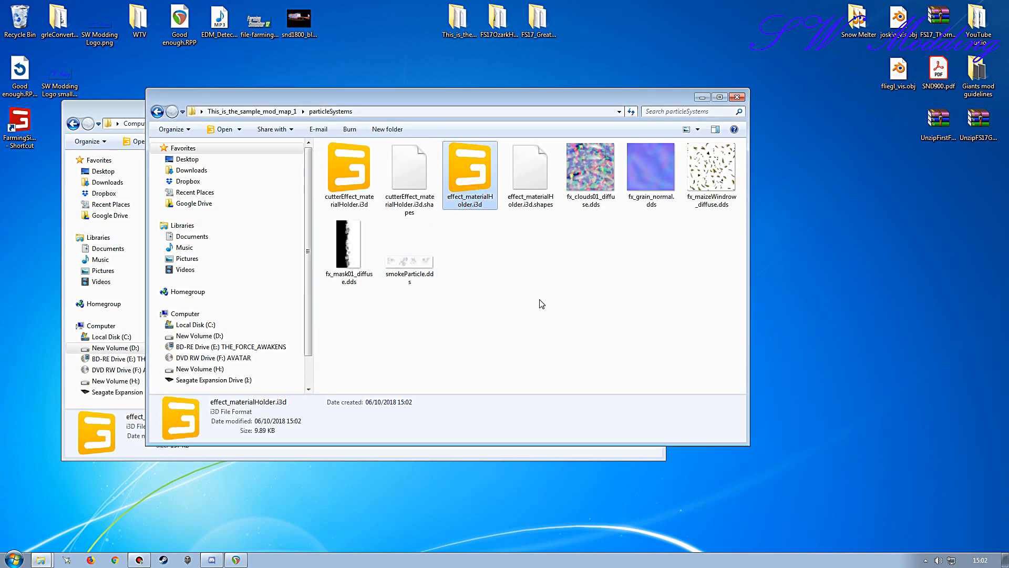
drag(312, 98, 434, 110)
double_click(470, 182)
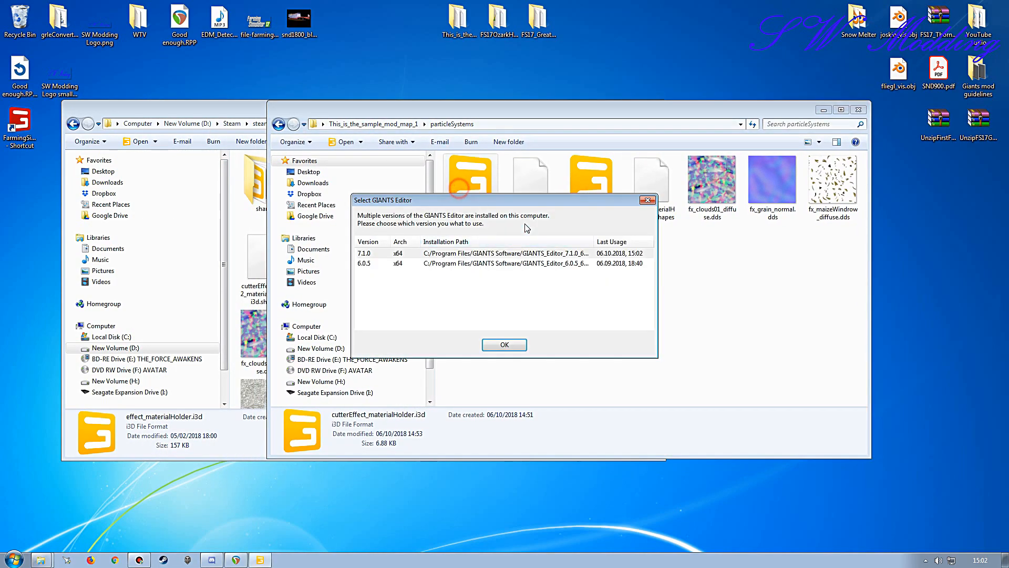
click(497, 342)
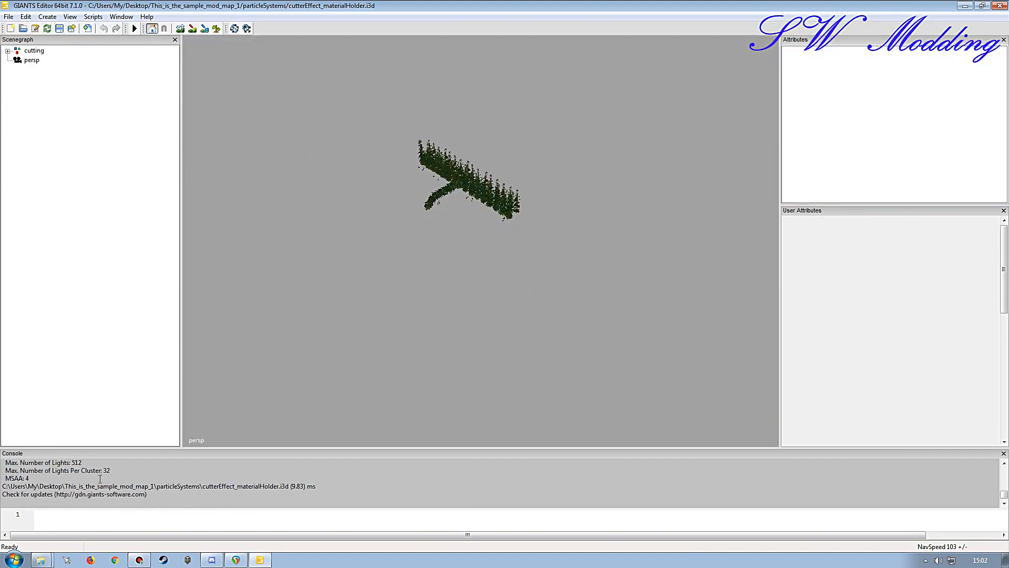
click(8, 51)
click(18, 60)
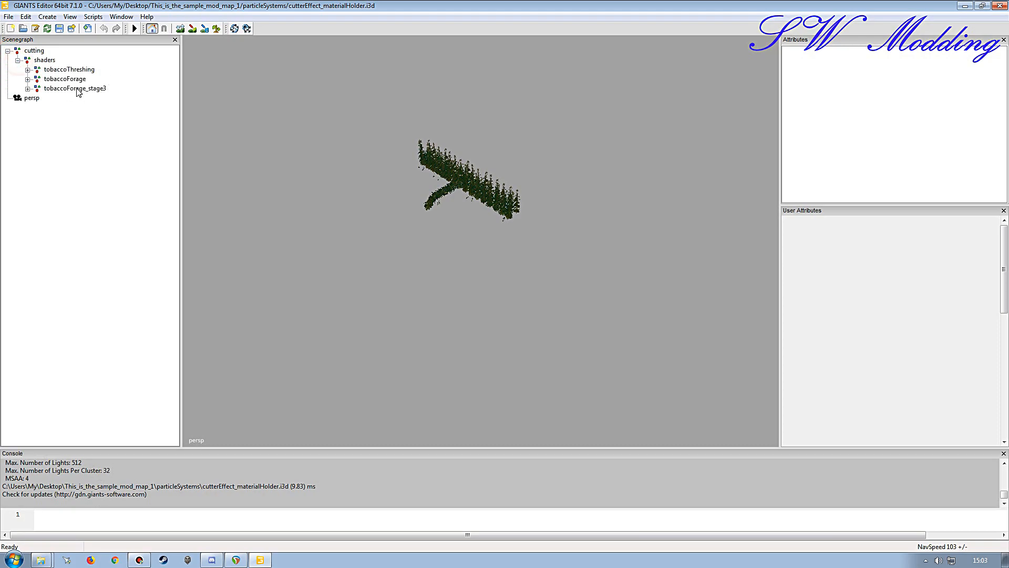
click(999, 6)
- Open the map's effect_materialHolder.i3d, check the tobacco entry inside the unloading group, and close the file
double_click(591, 176)
click(504, 344)
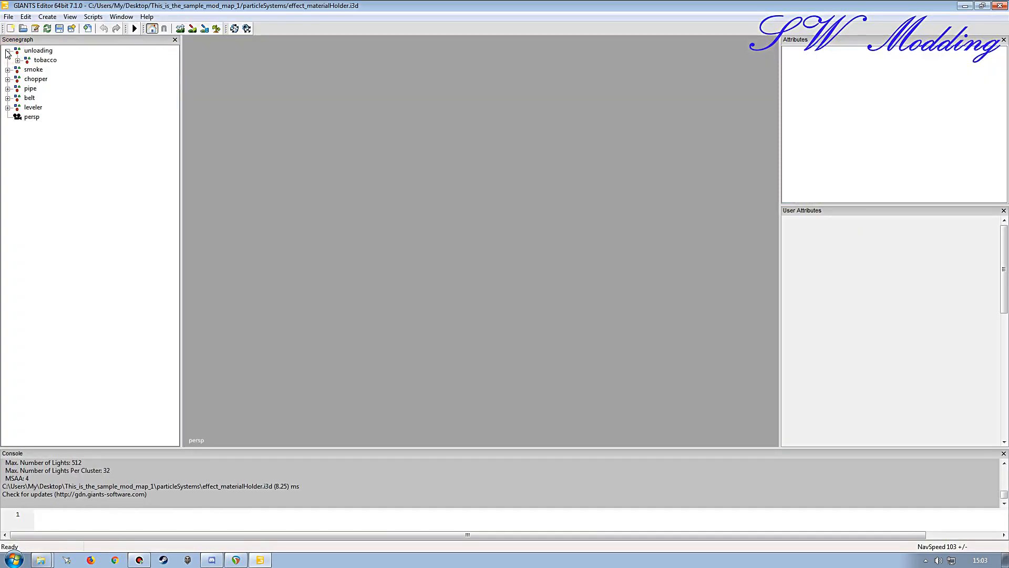
click(1004, 6)
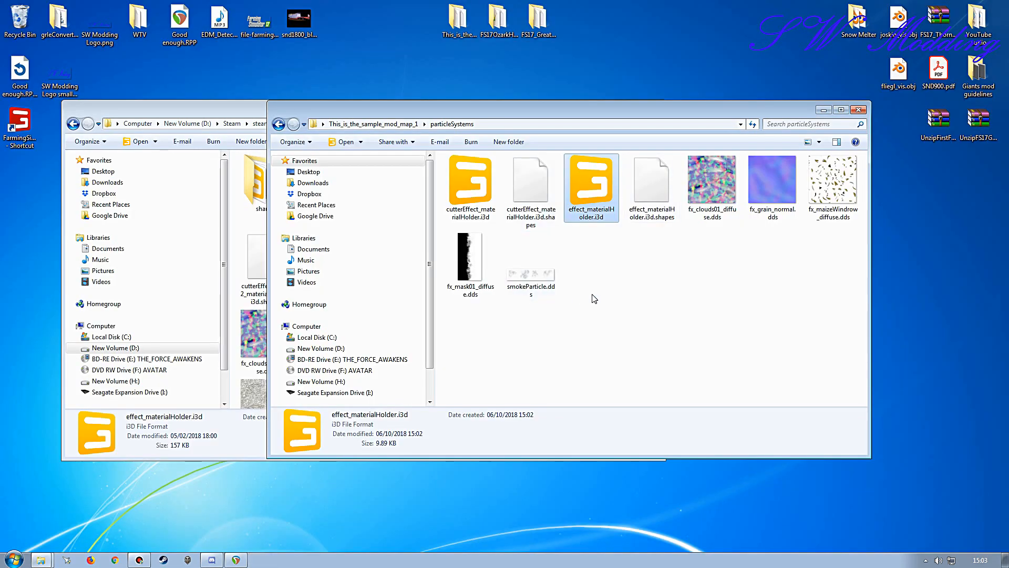
click(685, 317)
- Copy the file name of particle_materialHolder.i3d in the game's particleSystems folder without renaming the file
drag(541, 106, 615, 107)
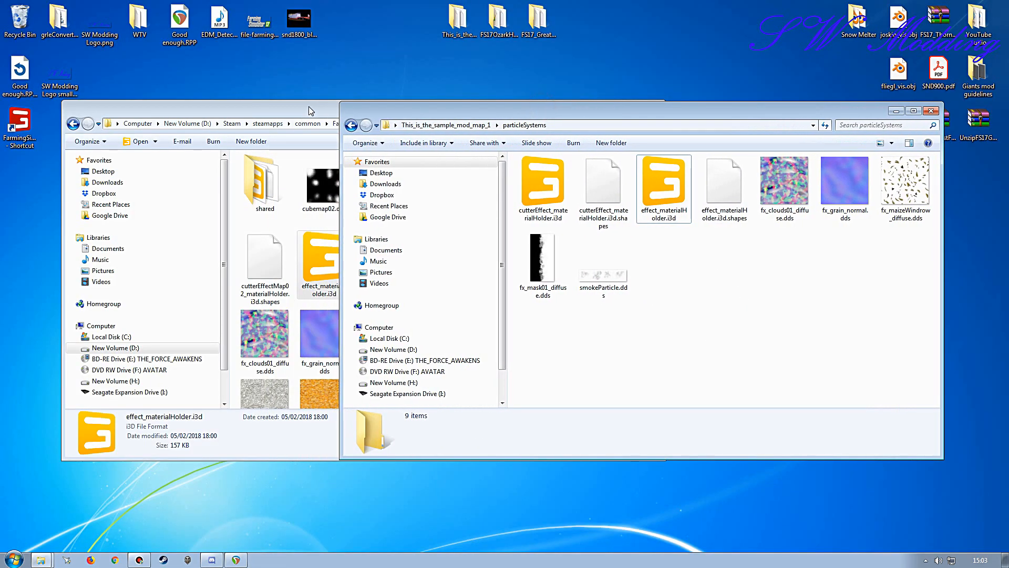
click(312, 109)
drag(658, 184, 658, 357)
click(248, 226)
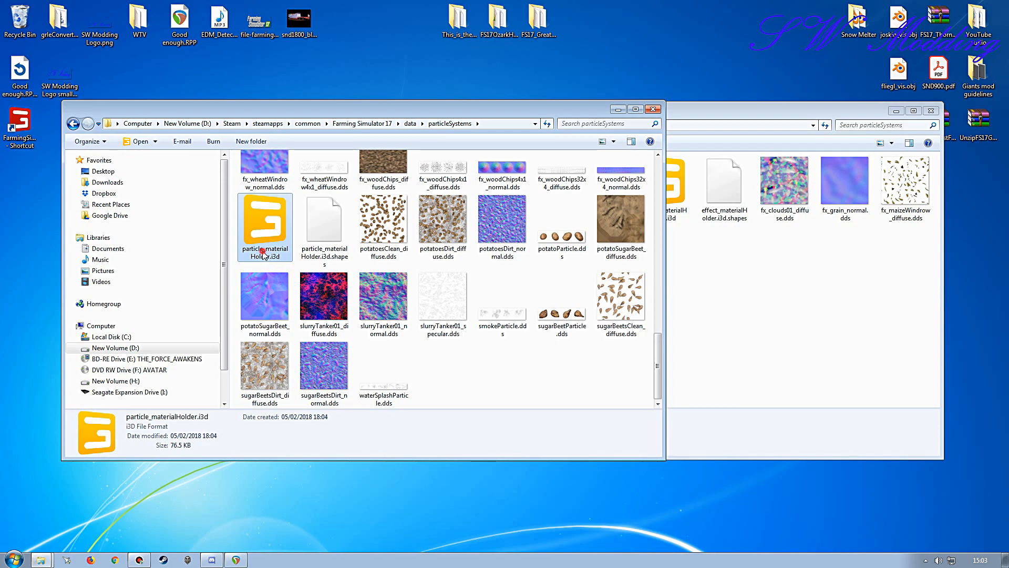
key(F2)
key(ctrl+c)
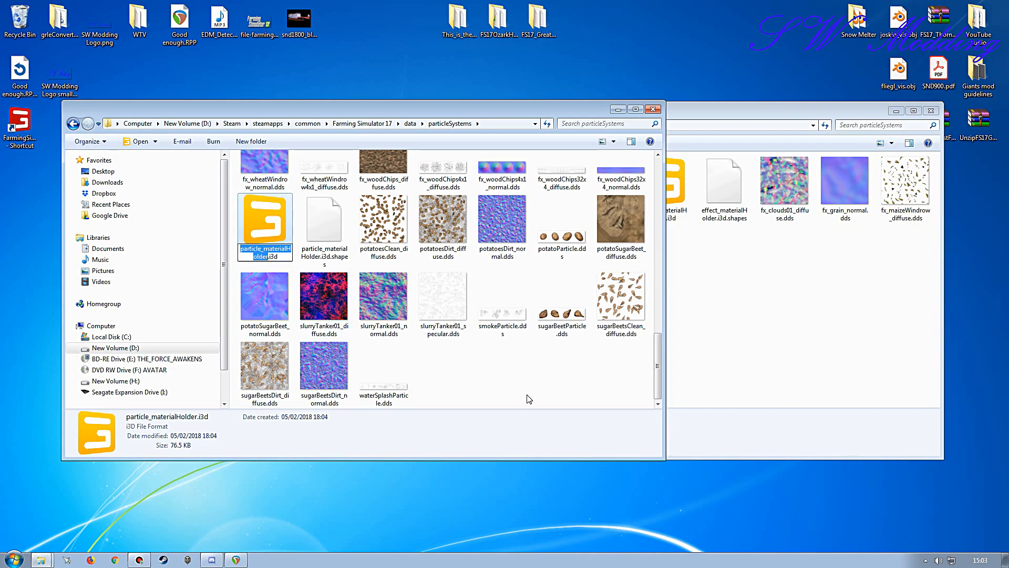
click(486, 387)
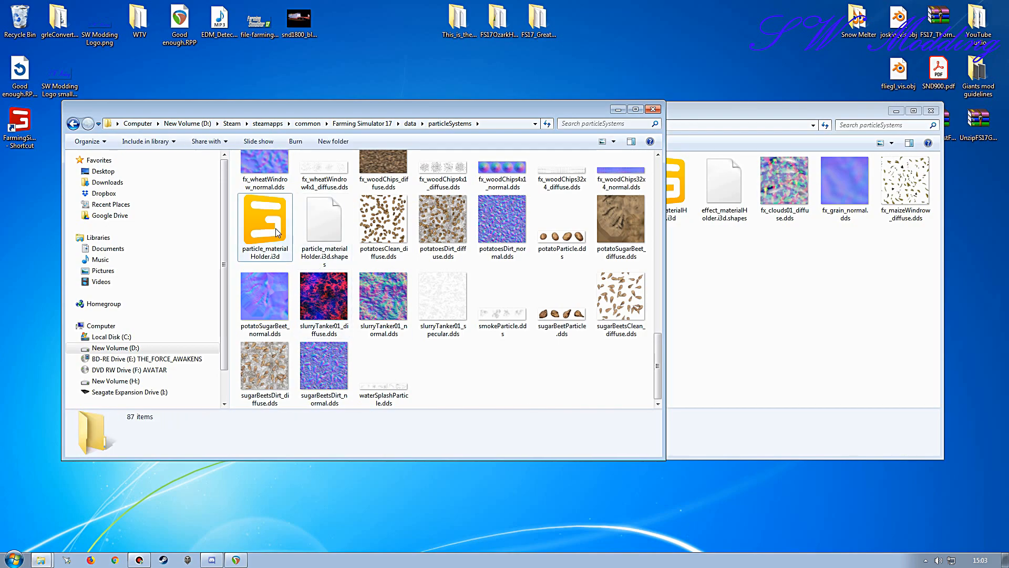
- Open the game's particle_materialHolder.i3d in GIANTS Editor 7.1.0 and examine the wheat and maize groups under smokeParticleSystems
double_click(275, 228)
click(511, 344)
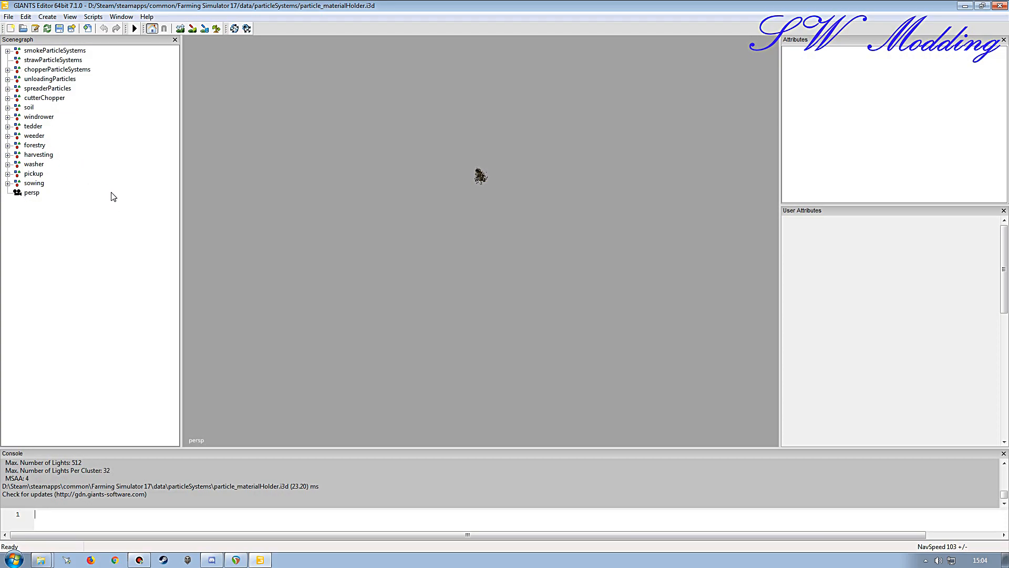
click(7, 51)
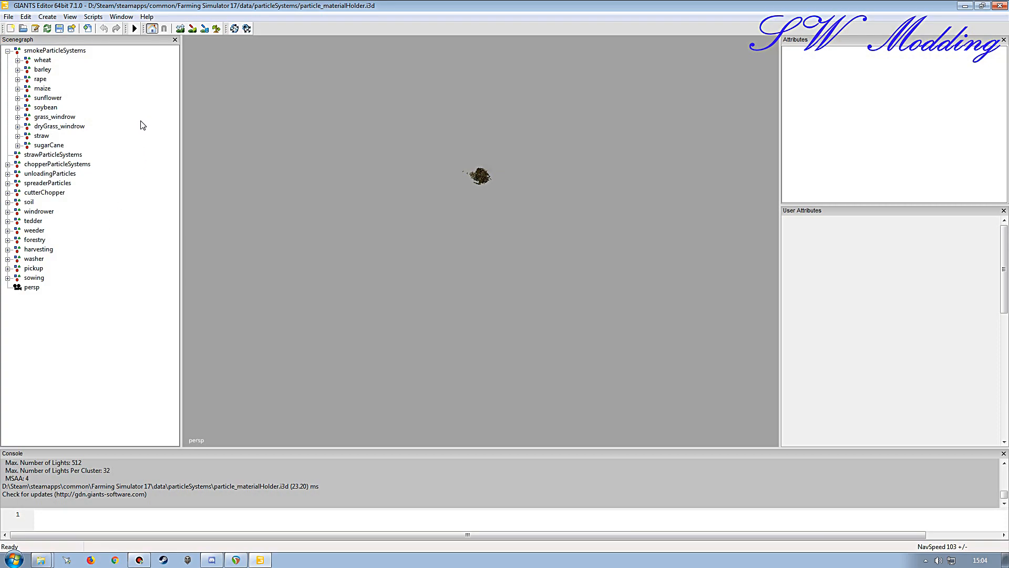
click(47, 60)
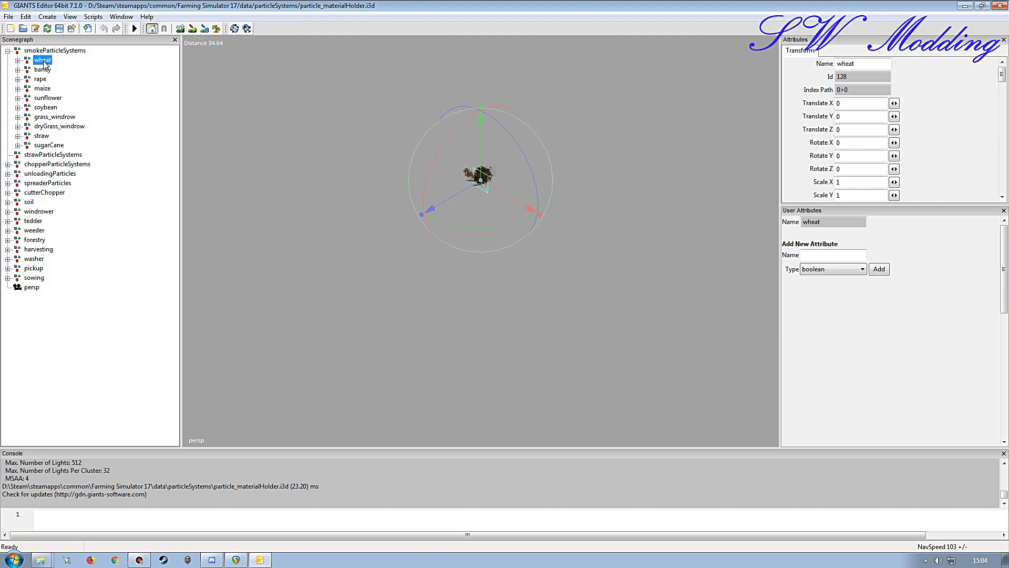
click(37, 88)
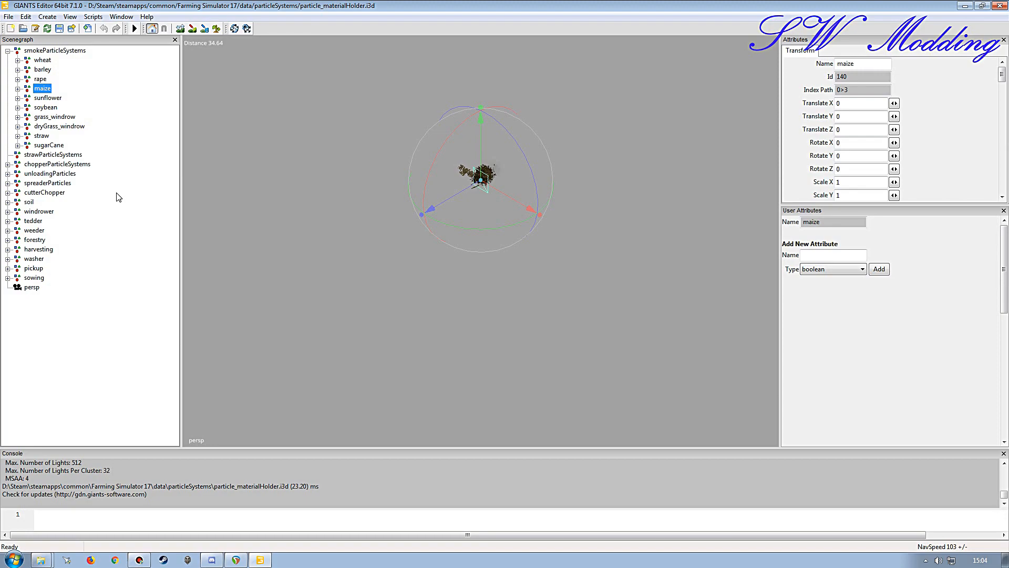
click(42, 61)
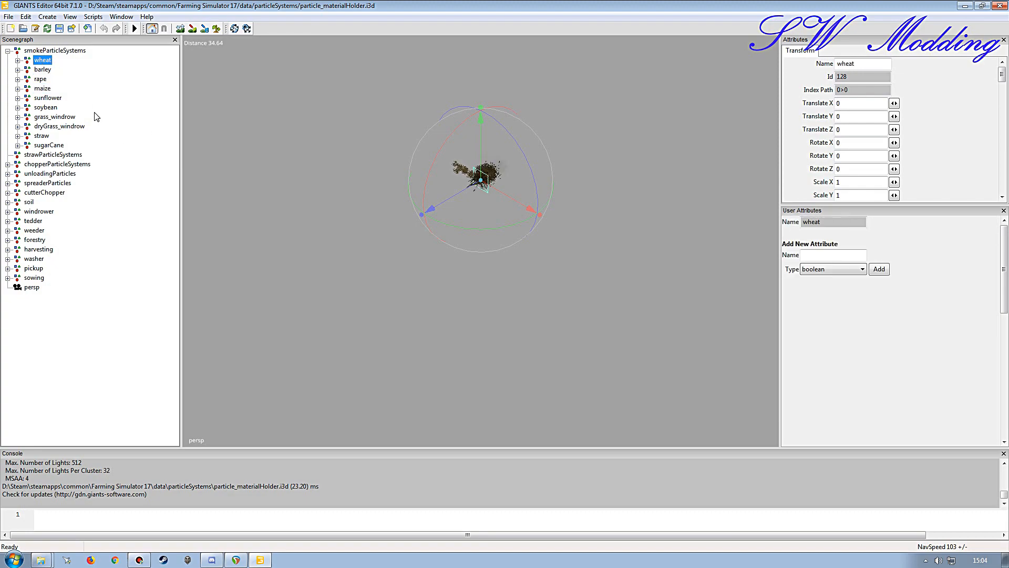
- Select the maize group under chopperParticleSystems and display the Material Editing window
click(37, 70)
shift+click(42, 145)
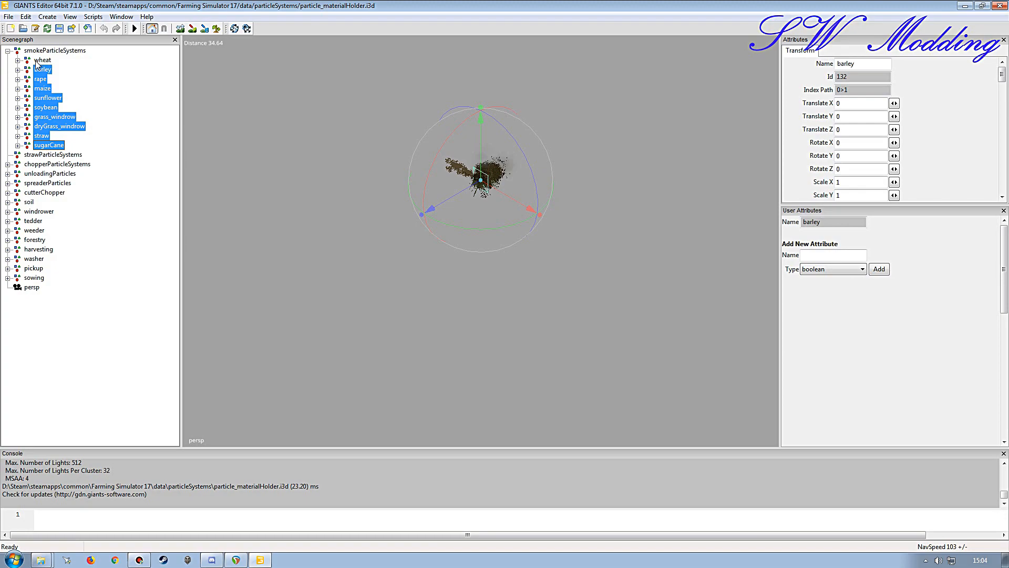
click(41, 61)
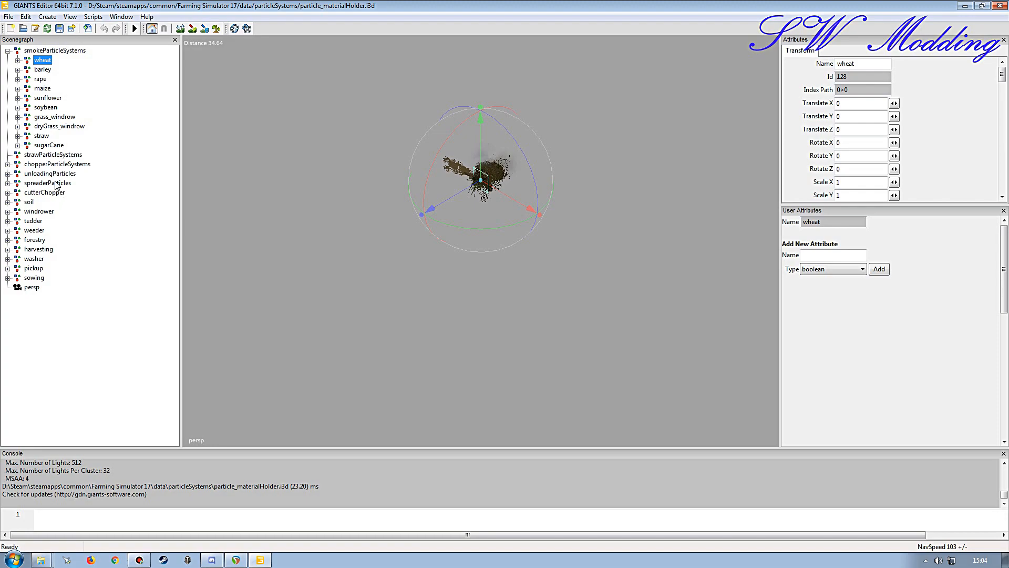
click(7, 163)
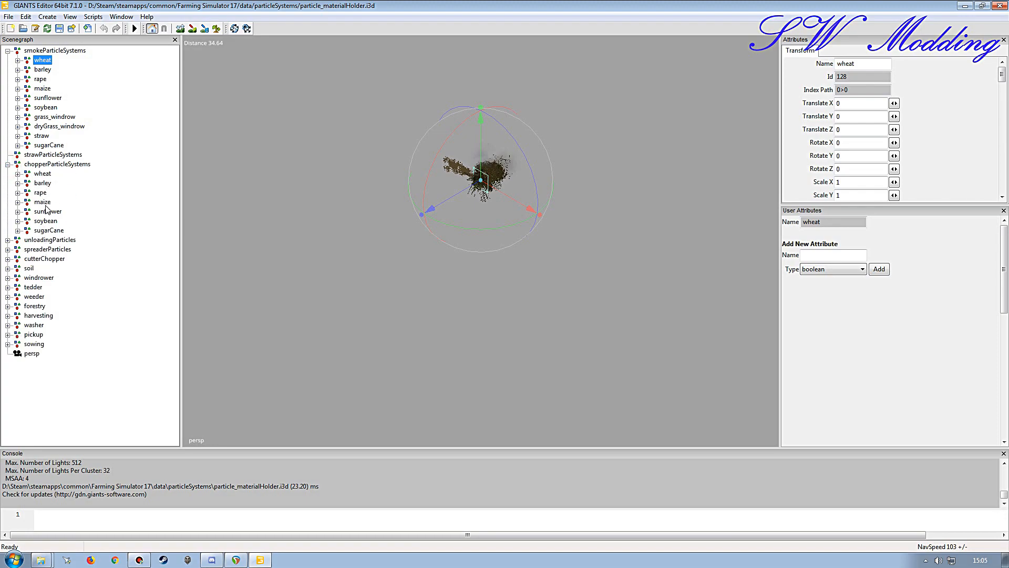
click(43, 203)
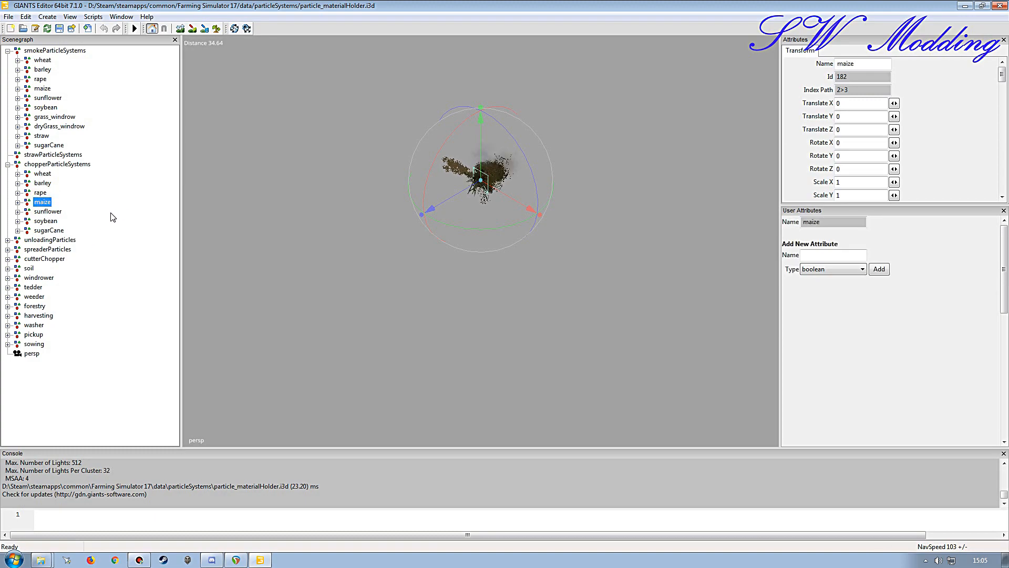
click(121, 17)
click(134, 122)
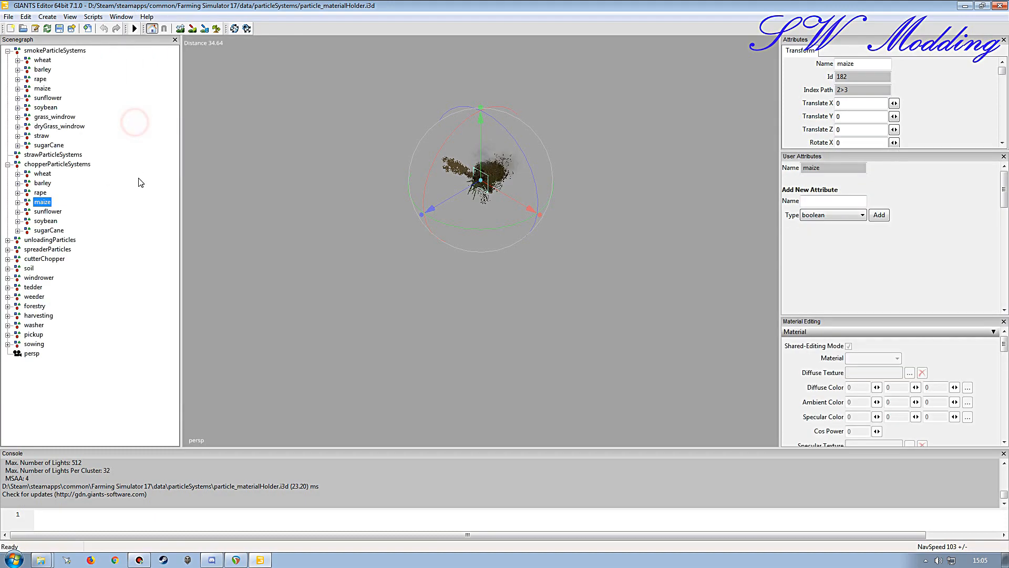
- Inspect the user attributes and materials of the maize and wheat emitters under chopperParticleSystems
click(17, 202)
click(46, 211)
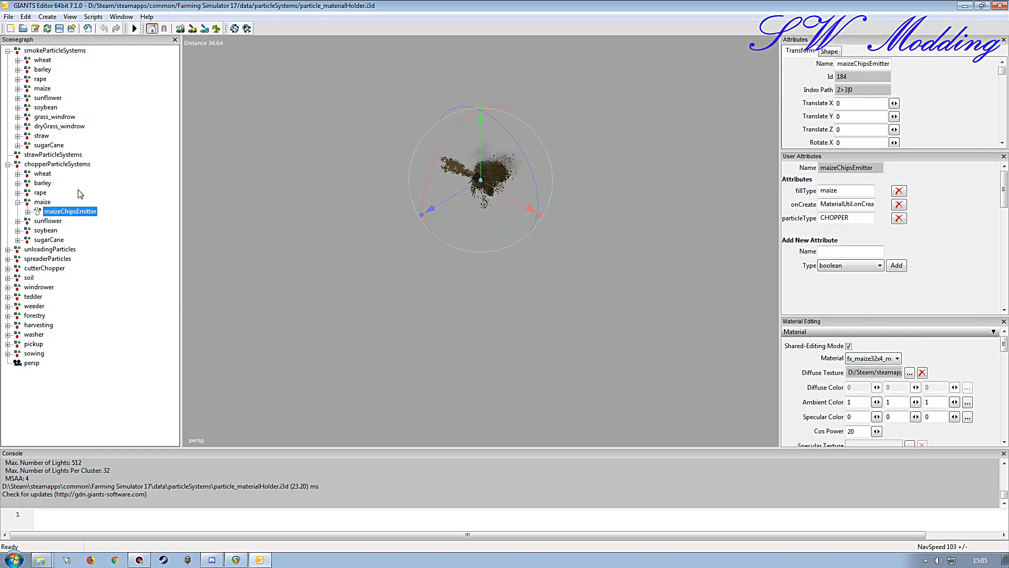
click(17, 174)
click(57, 183)
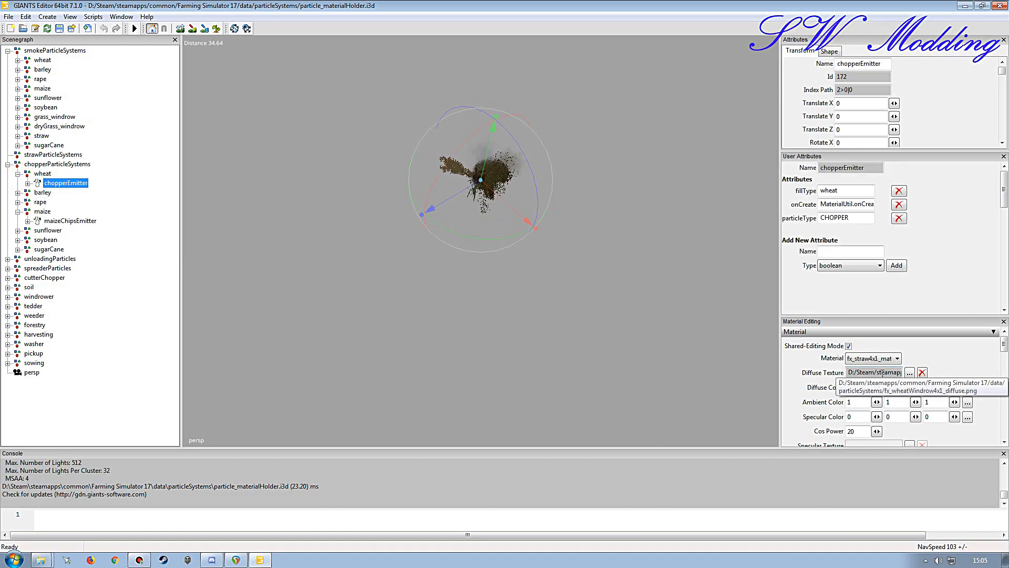
click(18, 174)
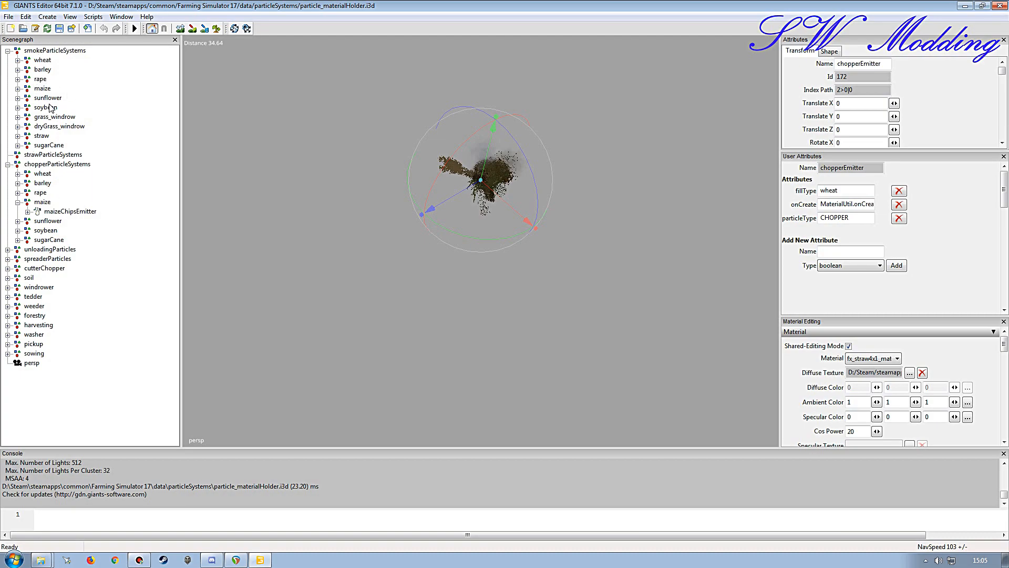
- Select together wheat under smokeParticleSystems, maize under chopperParticleSystems and maize under cutterChopper, checking the other particle groups for needed entries
click(44, 61)
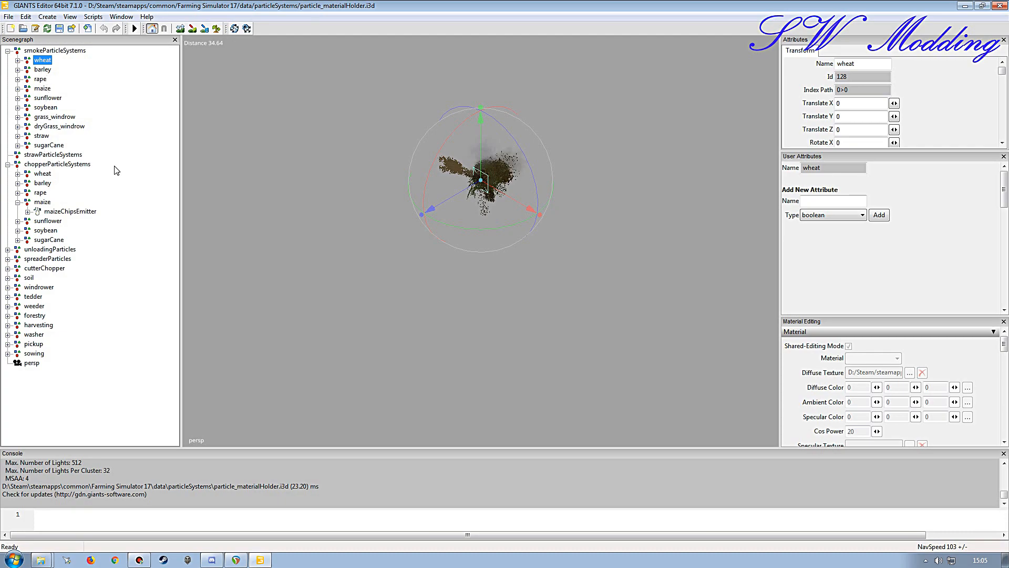
click(7, 164)
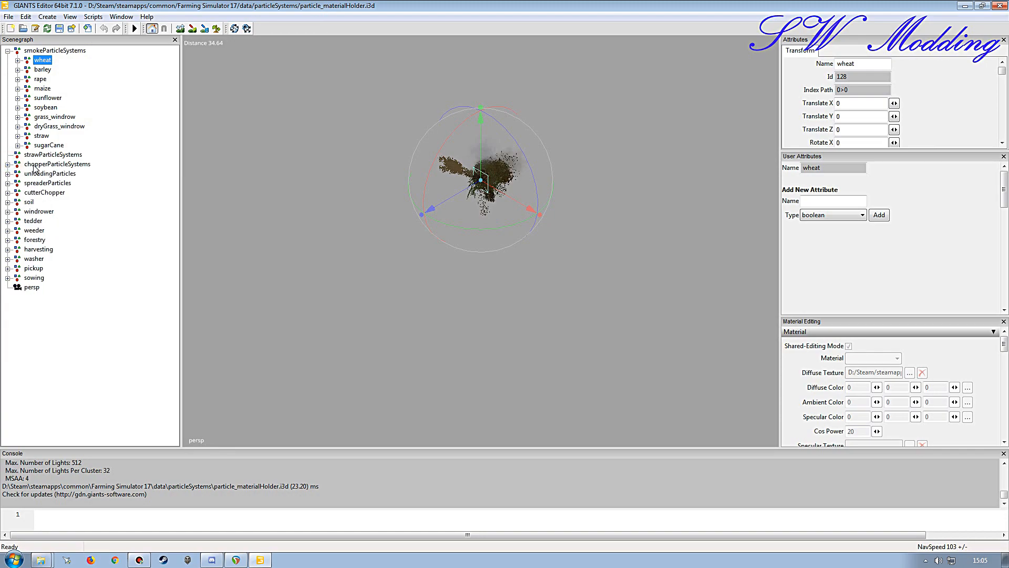
click(7, 164)
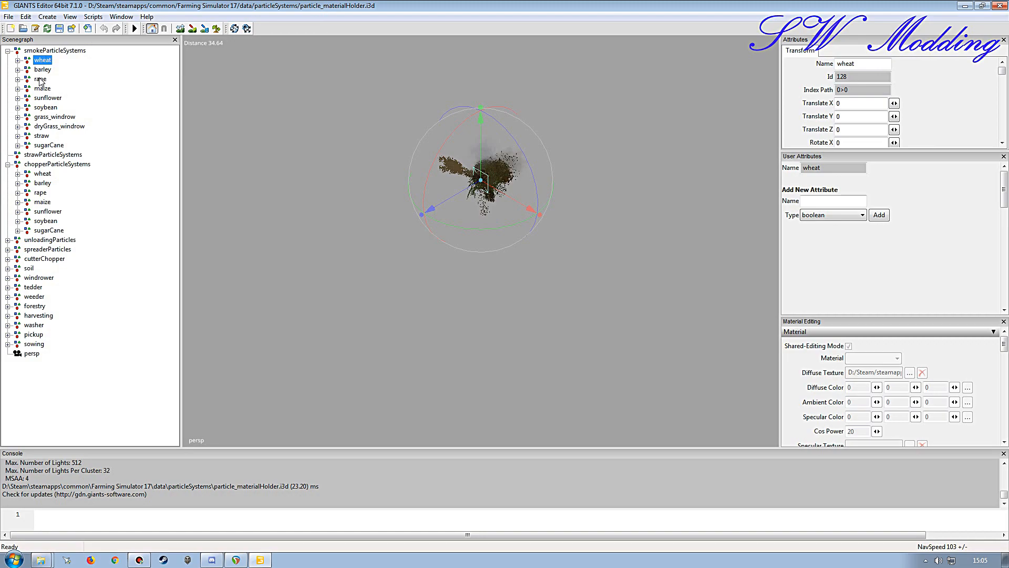
ctrl+click(42, 202)
click(7, 240)
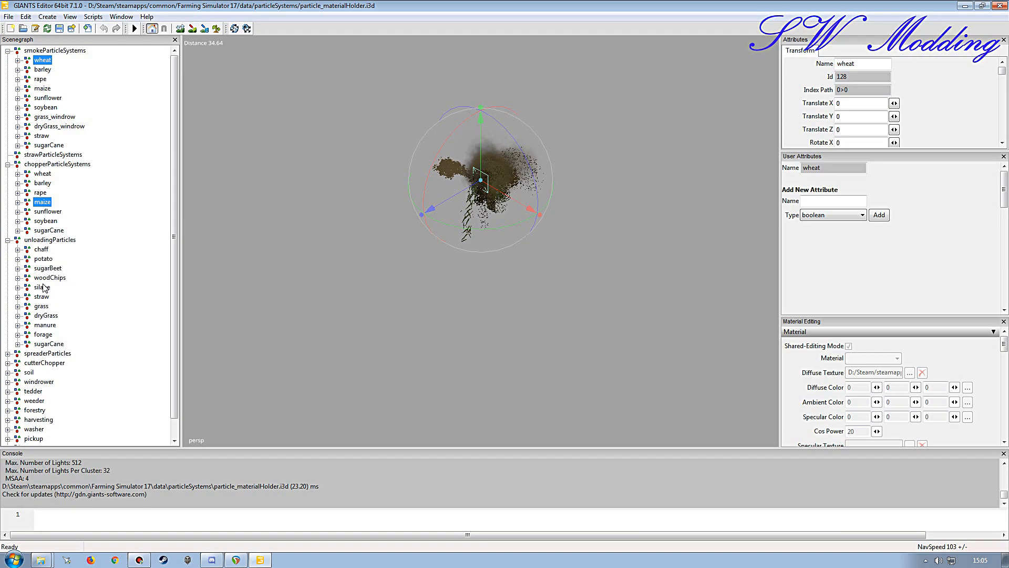
click(7, 239)
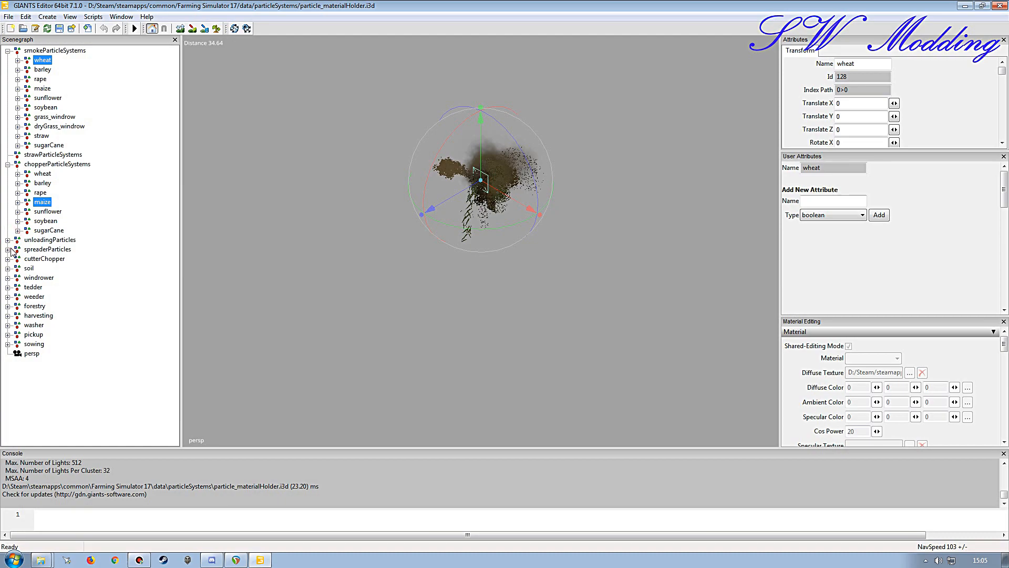
click(8, 259)
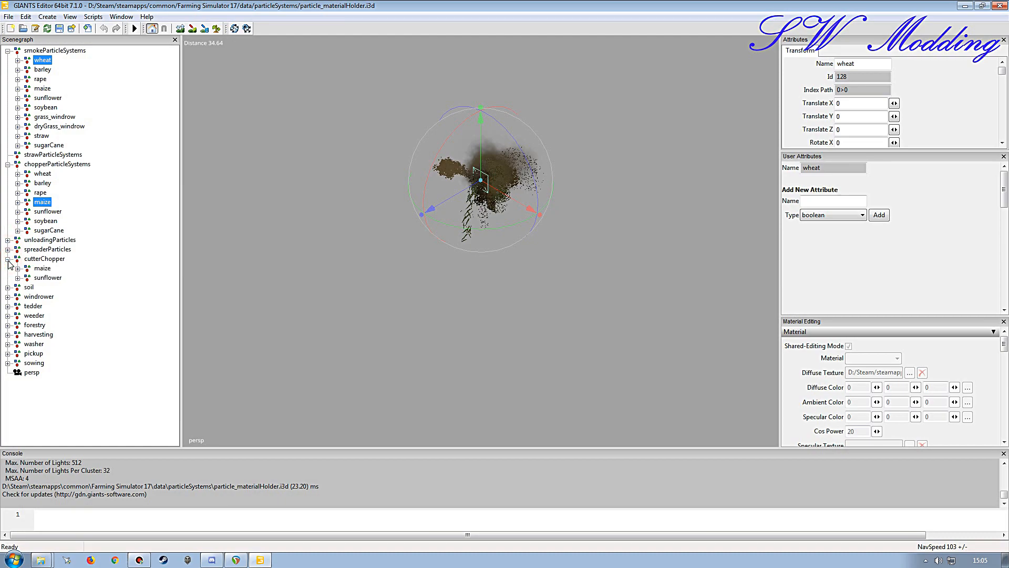
ctrl+click(42, 268)
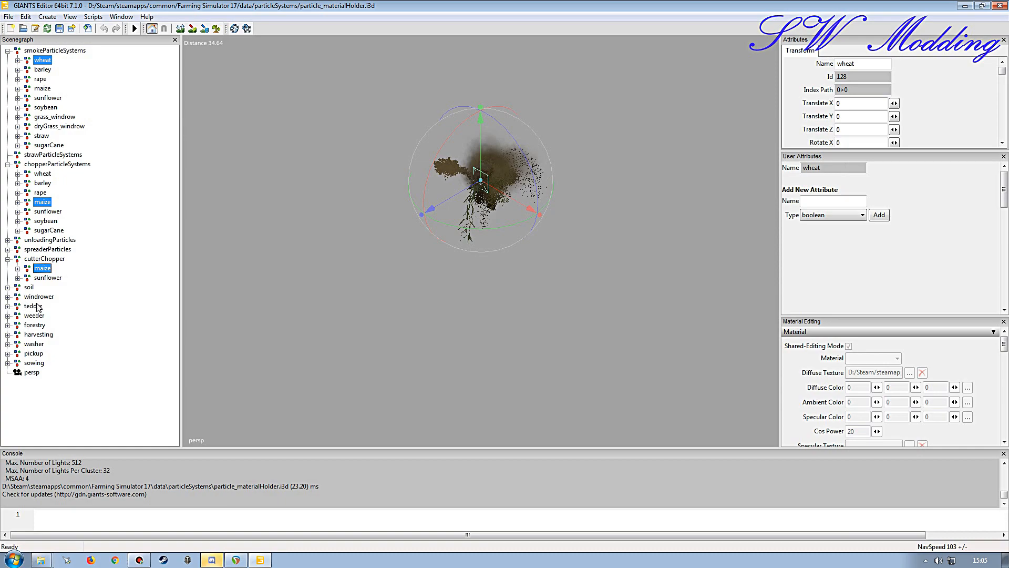
click(8, 334)
click(7, 334)
click(7, 362)
click(8, 363)
- Export the selected groups with their files as particle_materialHolder into a new Desktop folder named 1, and close the editor
click(8, 16)
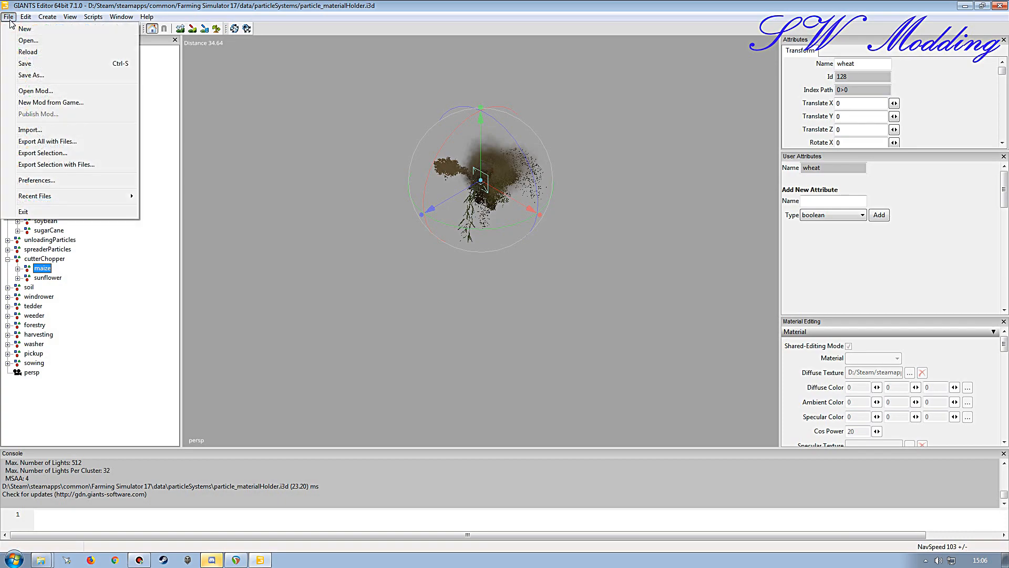
click(53, 164)
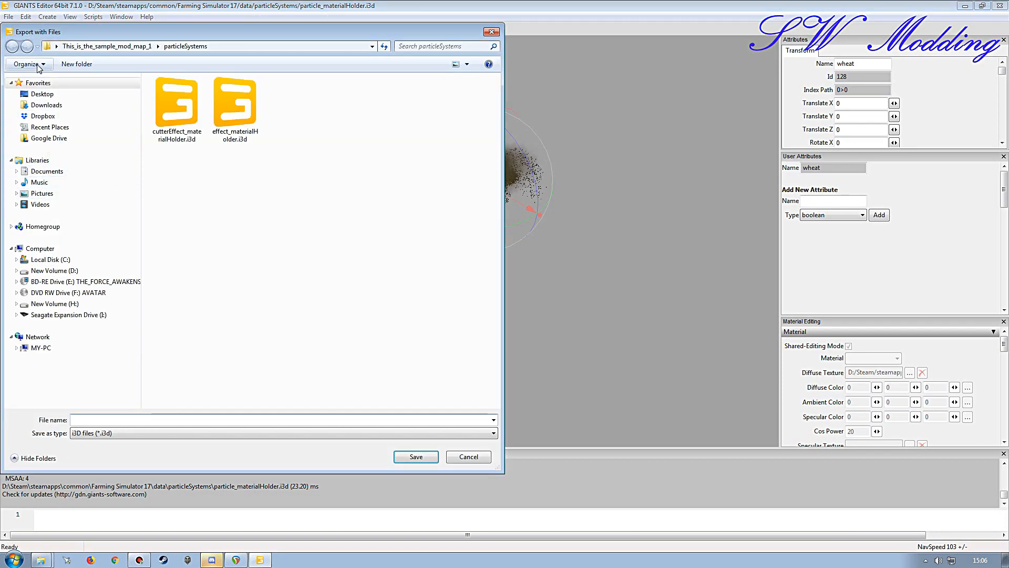
click(39, 93)
click(77, 64)
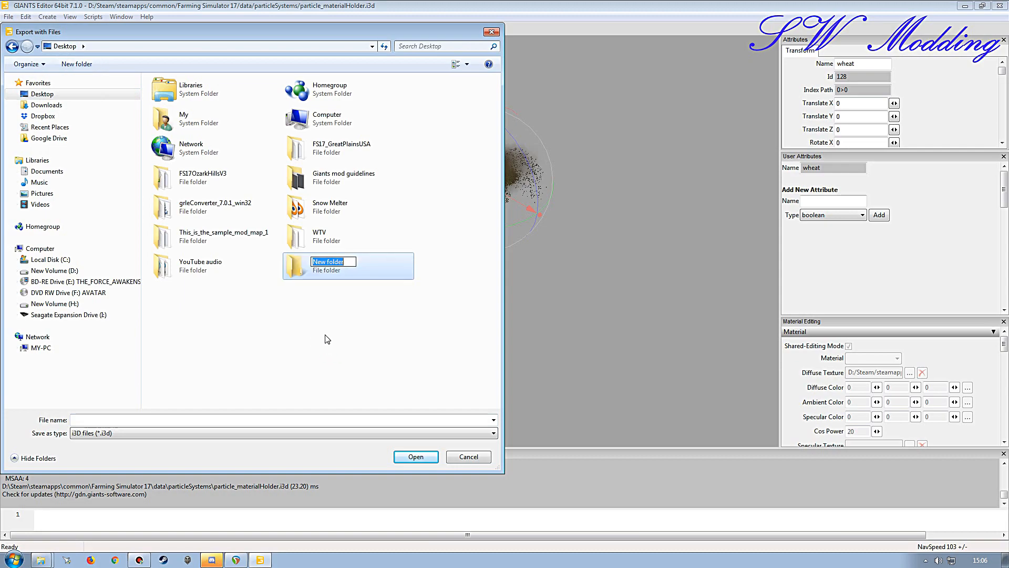
text(1)
click(416, 456)
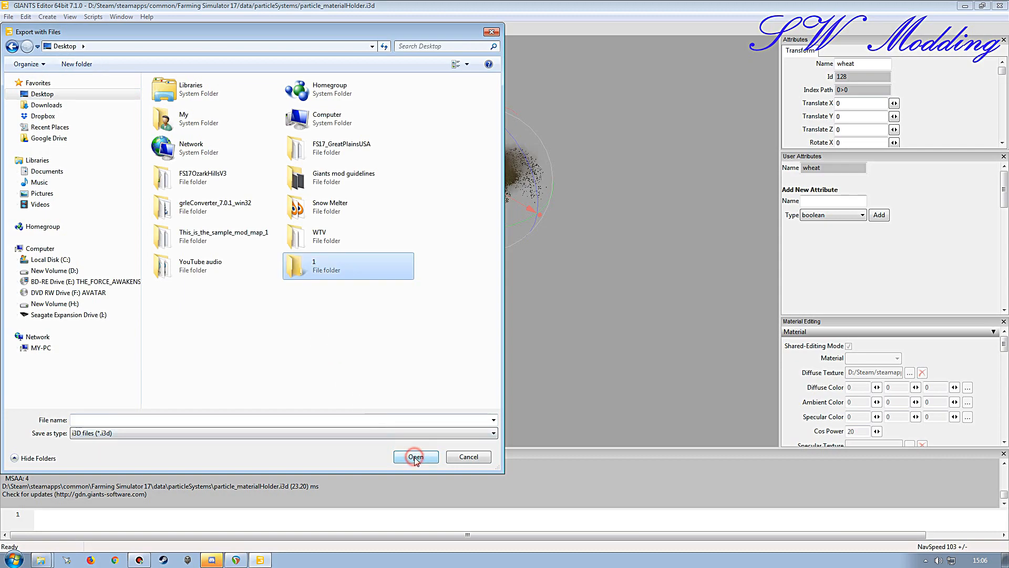
click(322, 418)
key(ctrl+v)
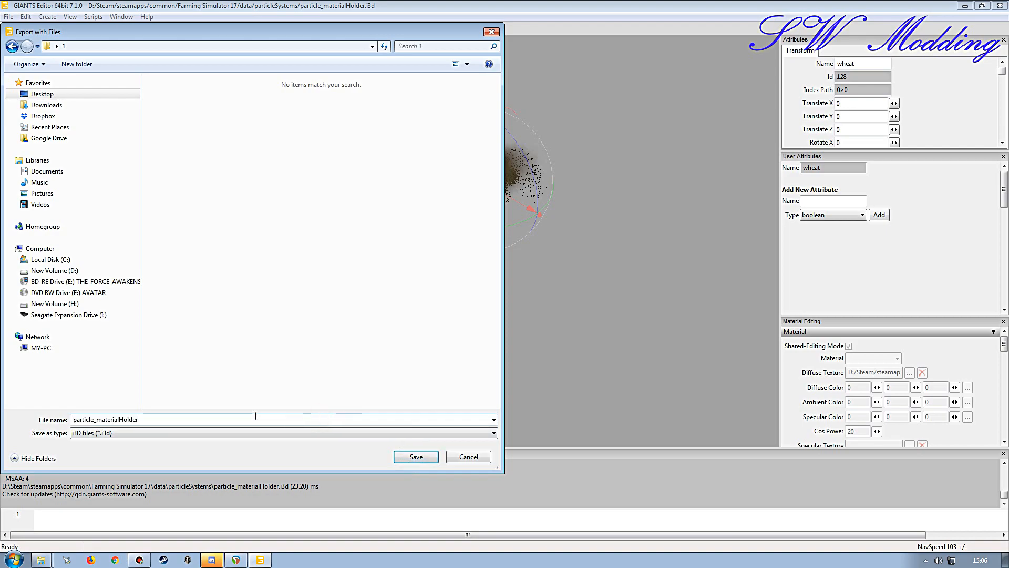
click(414, 456)
click(517, 279)
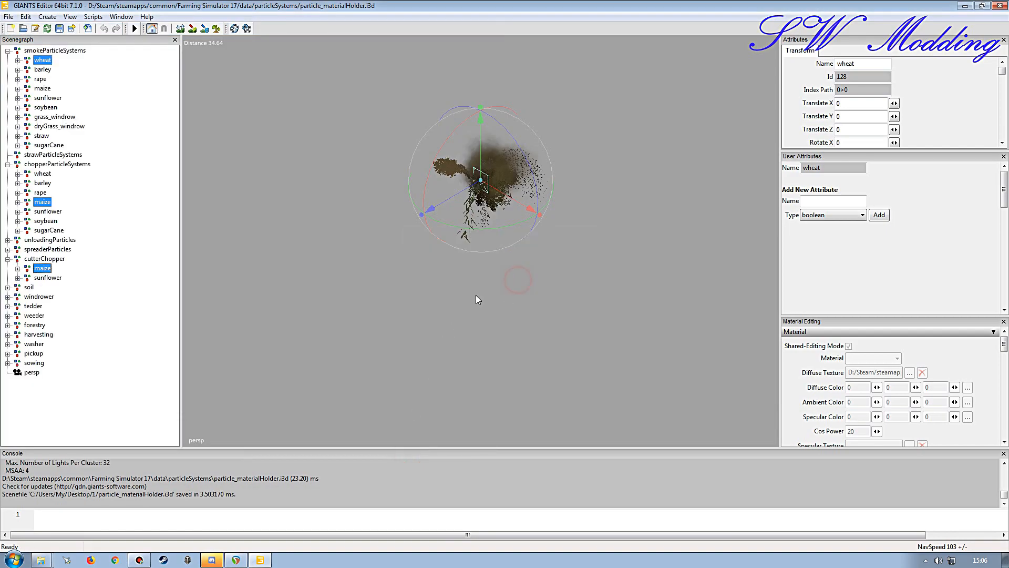
click(998, 6)
- Move all the exported files from Desktop folder 1 into the particleSystems folder of This_is_the_sample_mod_map_1
click(614, 111)
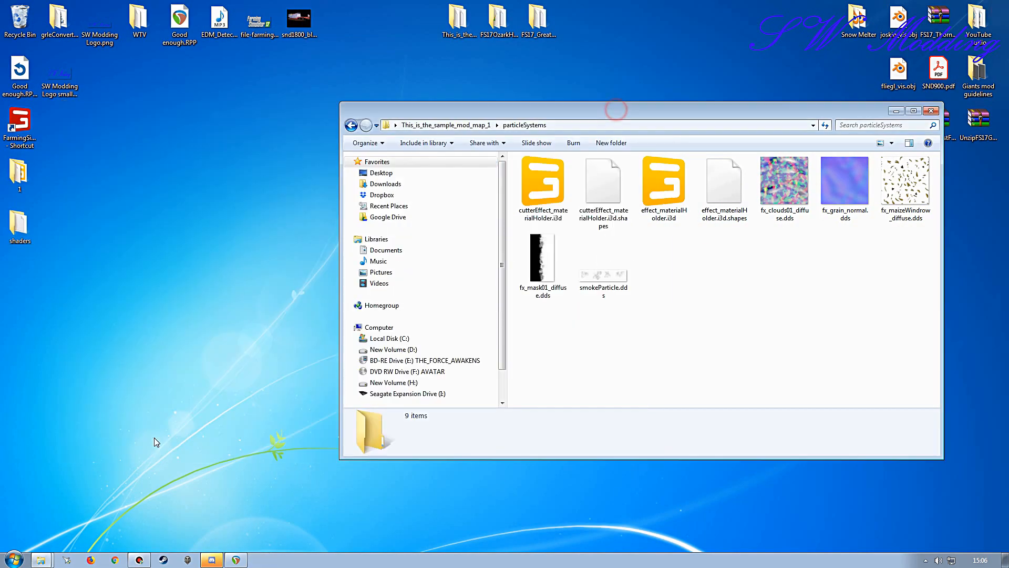
drag(715, 106, 607, 107)
click(27, 178)
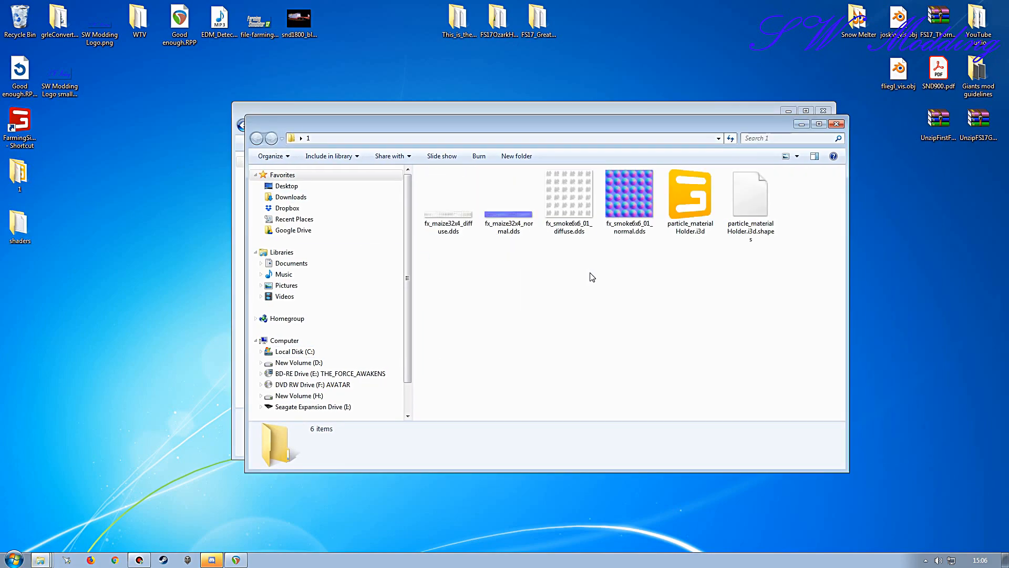
drag(796, 318, 451, 158)
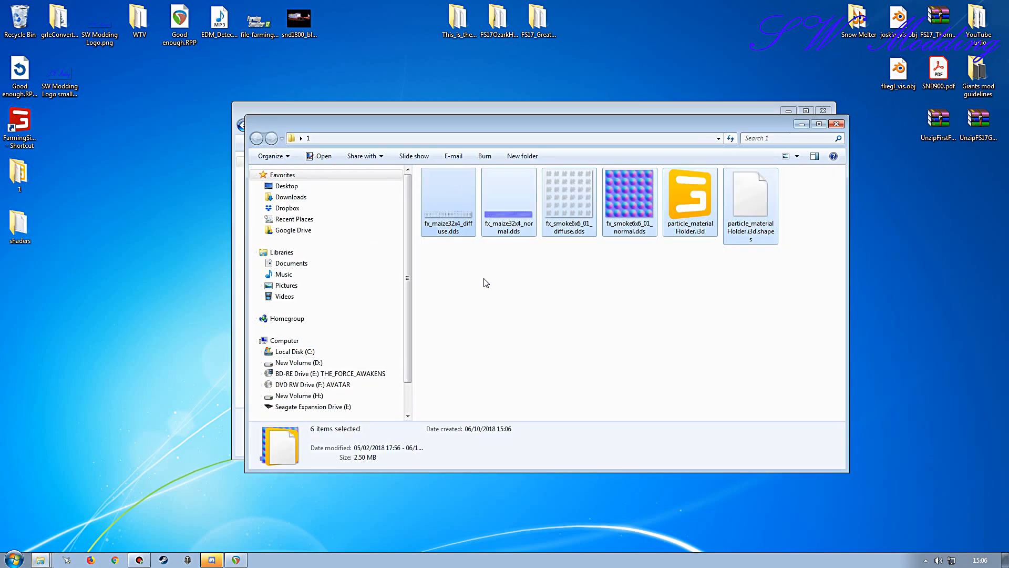
key(ctrl+x)
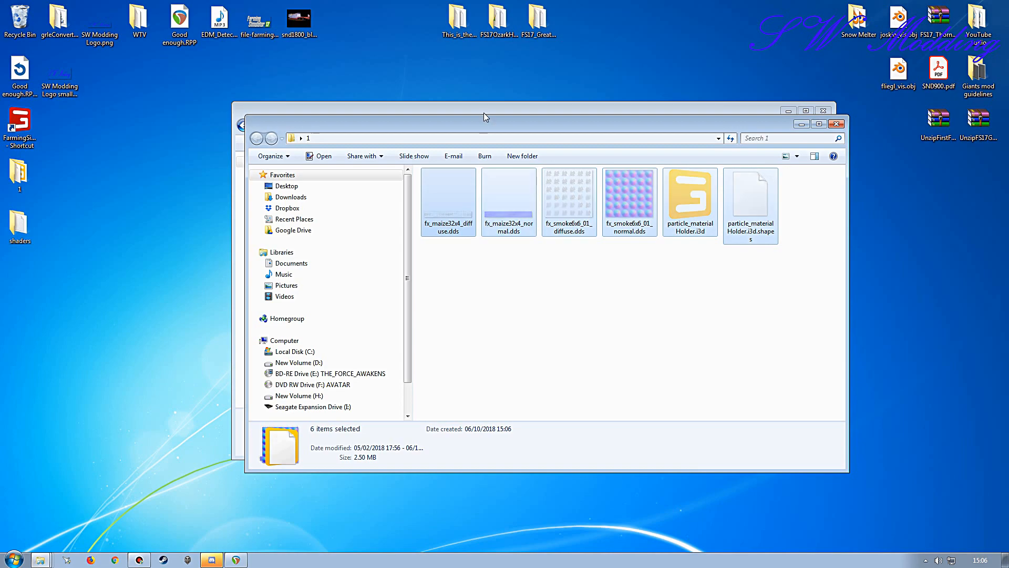
click(484, 105)
key(ctrl+v)
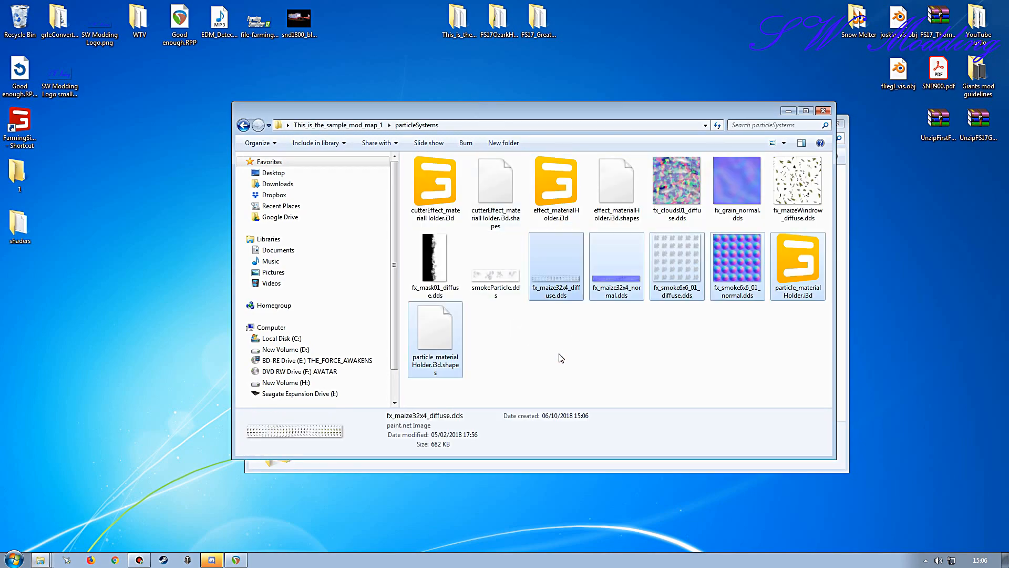
click(579, 345)
- Transfer psSubUVShader.xml from the Desktop shaders folder into the map's own shaders folder
double_click(19, 225)
click(452, 187)
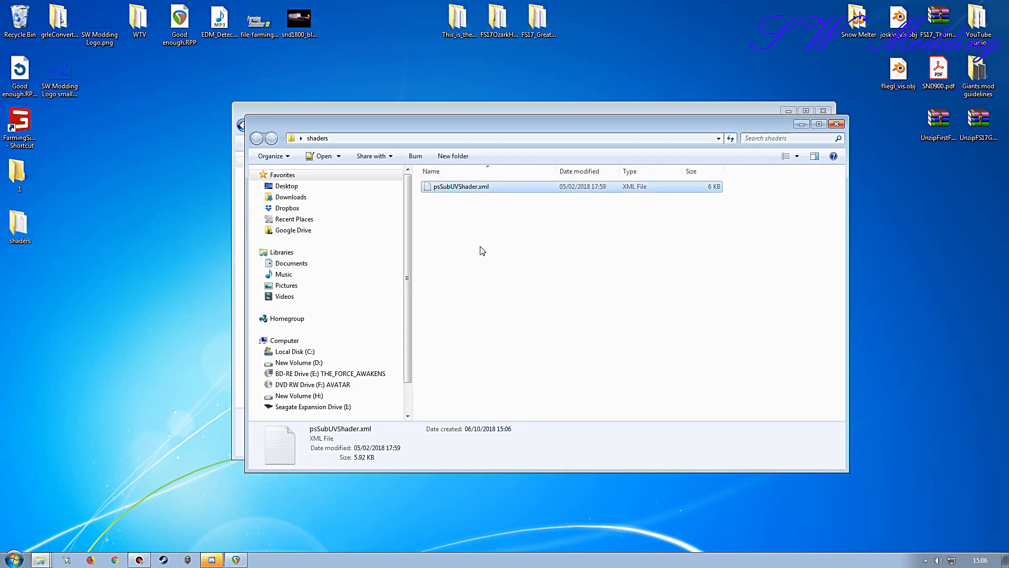
click(479, 106)
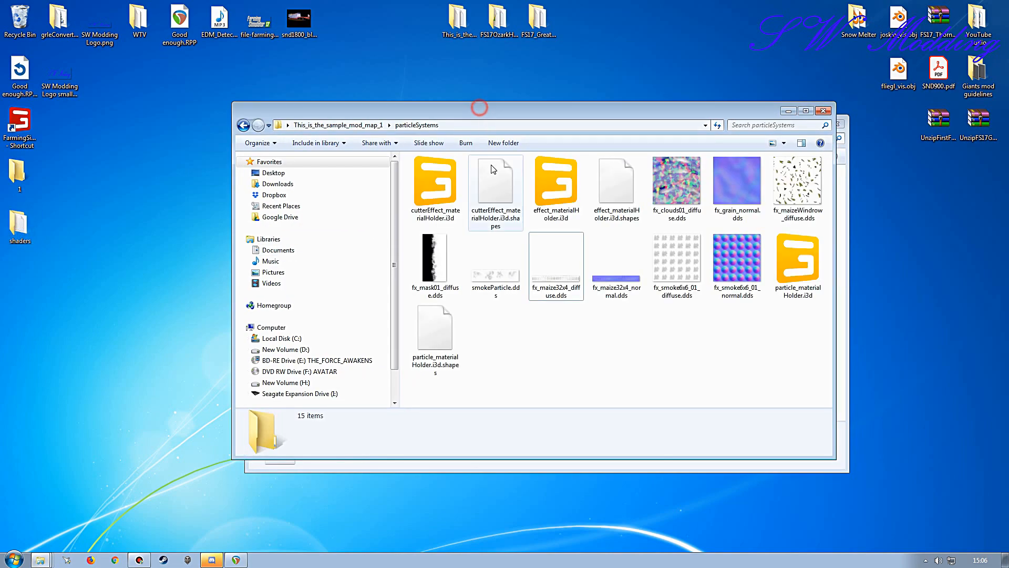
click(340, 125)
double_click(436, 240)
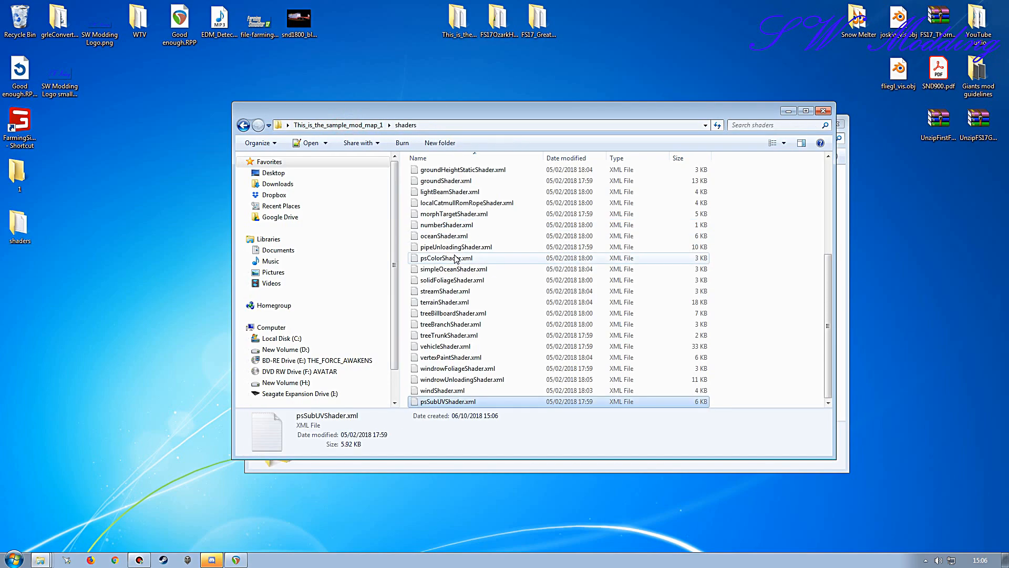
- Delete the temporary folders 1 and shaders from the Desktop and close the extra Explorer window
drag(81, 304, 15, 163)
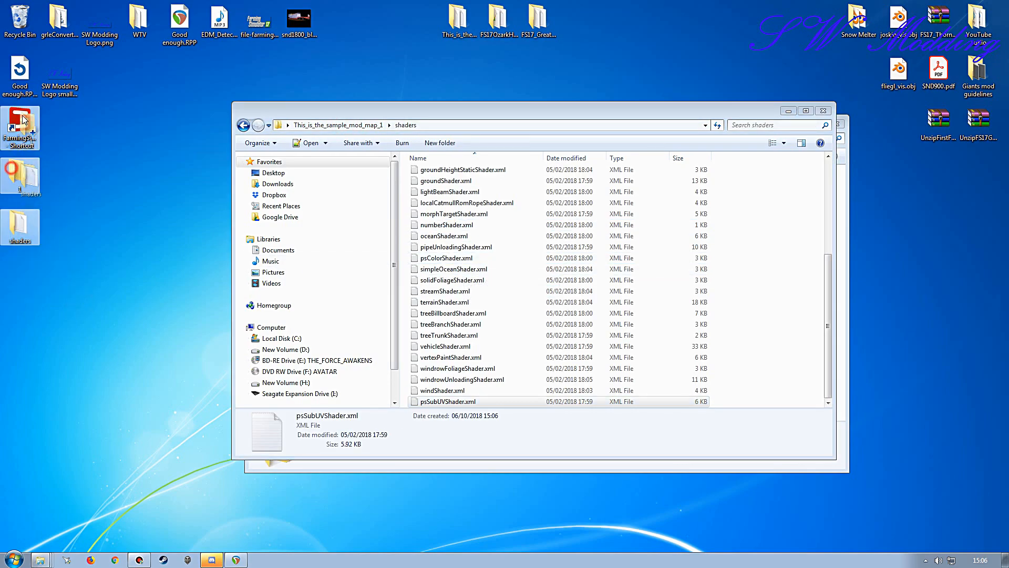
drag(482, 112, 367, 113)
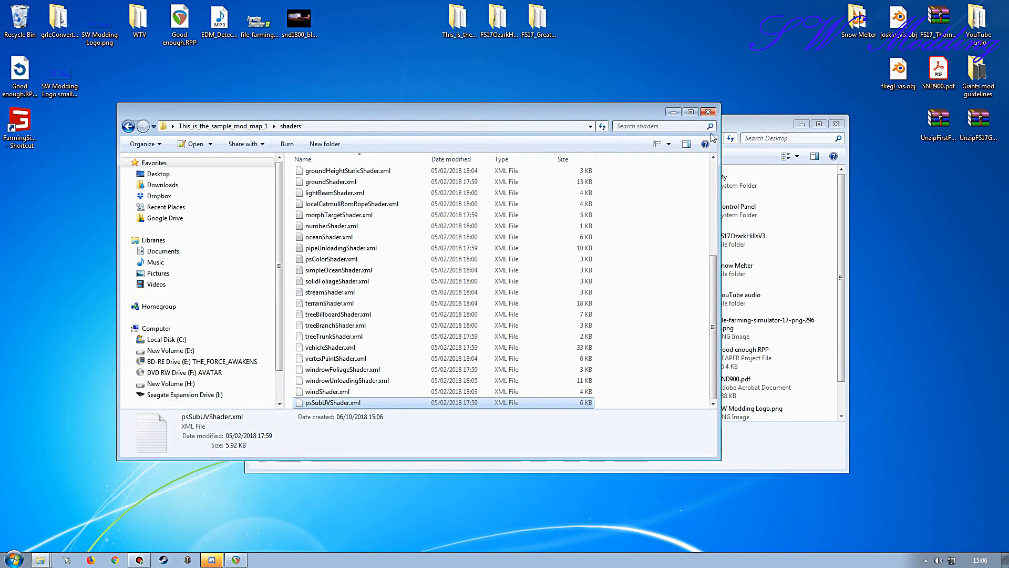
click(738, 119)
click(835, 123)
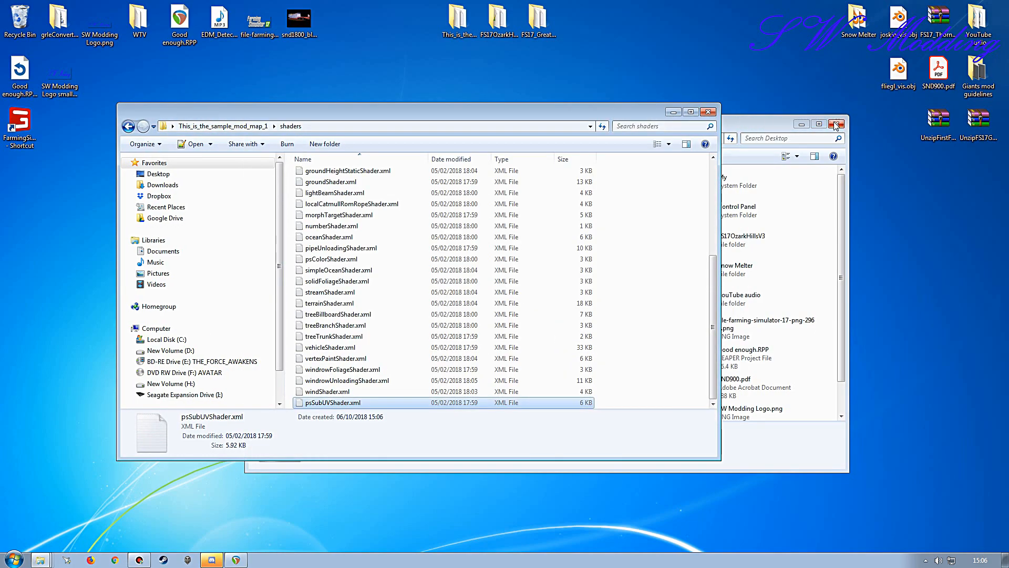
drag(594, 114, 650, 107)
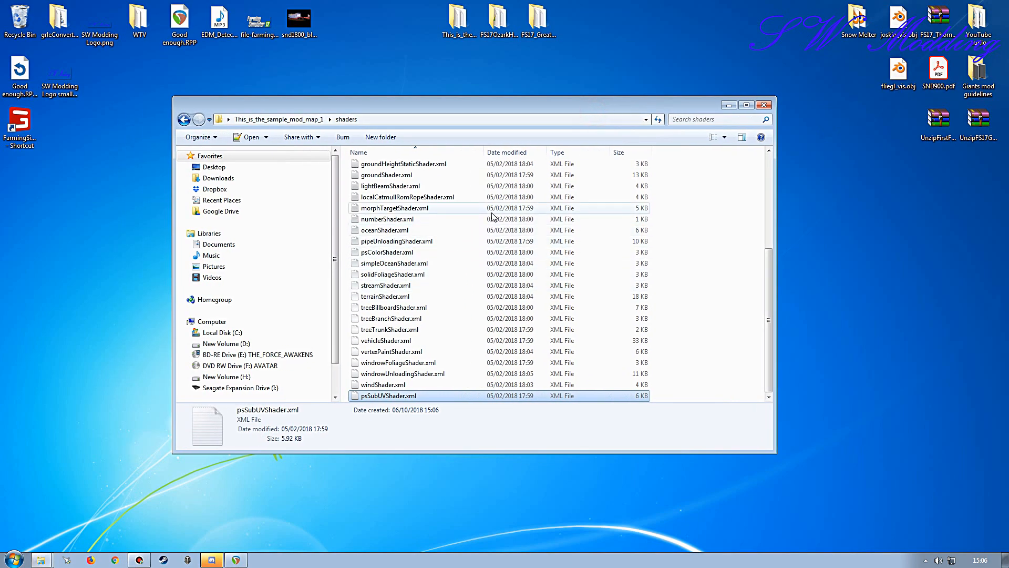
- Open particle_materialHolder.i3d from the map's particleSystems folder in Notepad++
key(BackSpace)
double_click(382, 222)
click(518, 335)
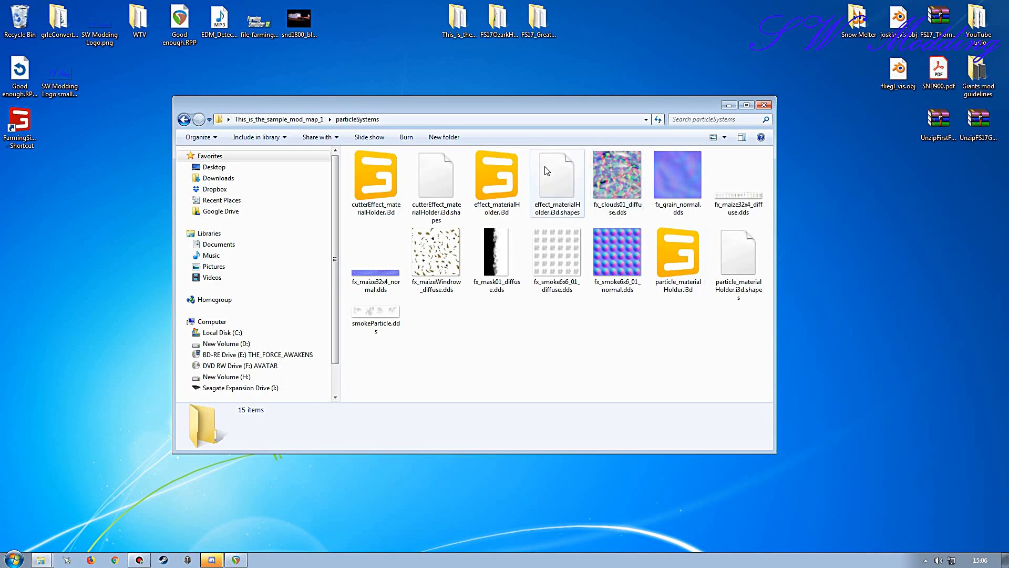
right_click(679, 260)
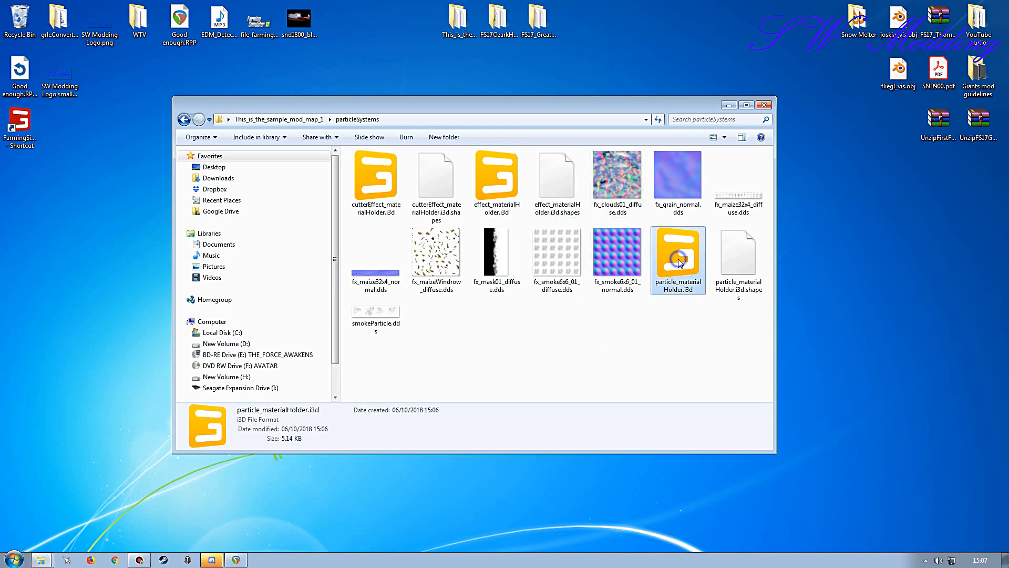
click(716, 279)
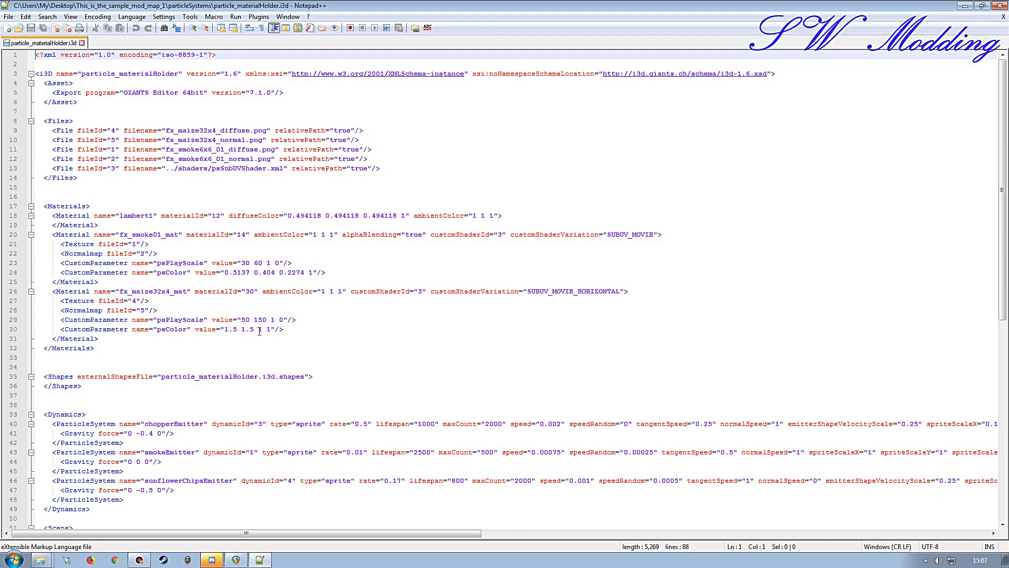
- Set the fillType value of all three user attributes (nodes 130, 184 and 265) to tobacco
scroll(259, 327, down, 13)
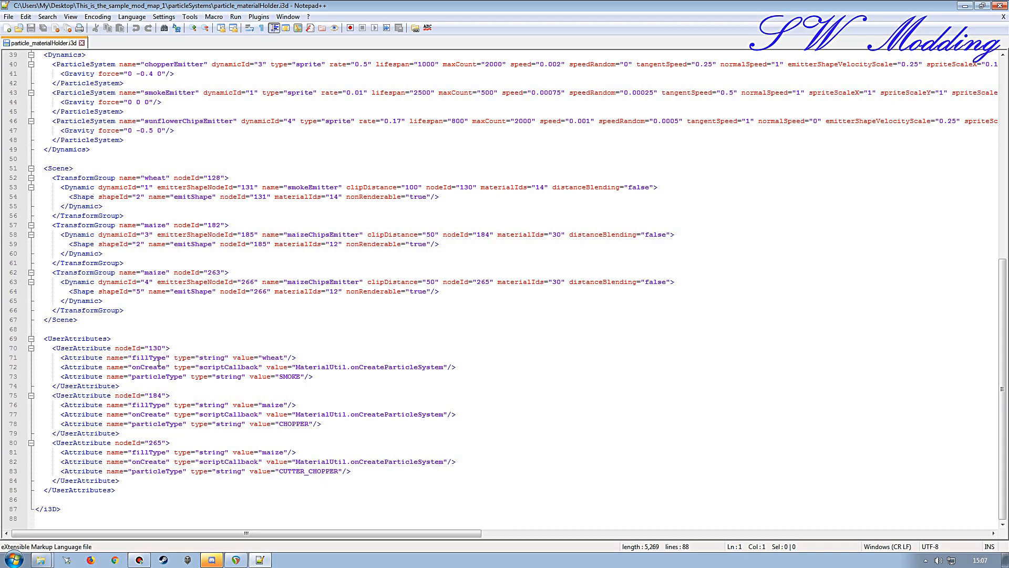
double_click(270, 358)
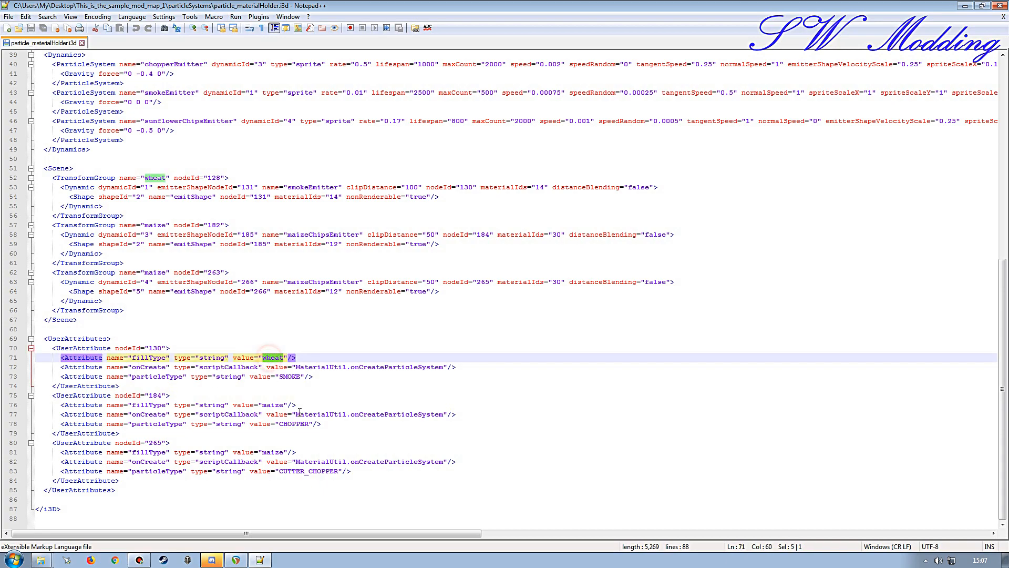
text(t)
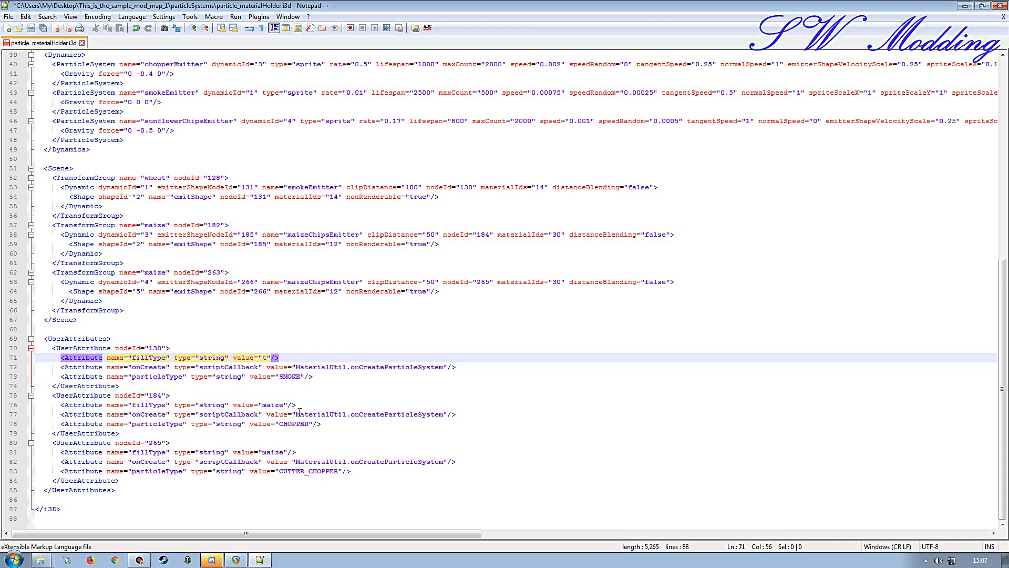
text(obacco)
double_click(277, 359)
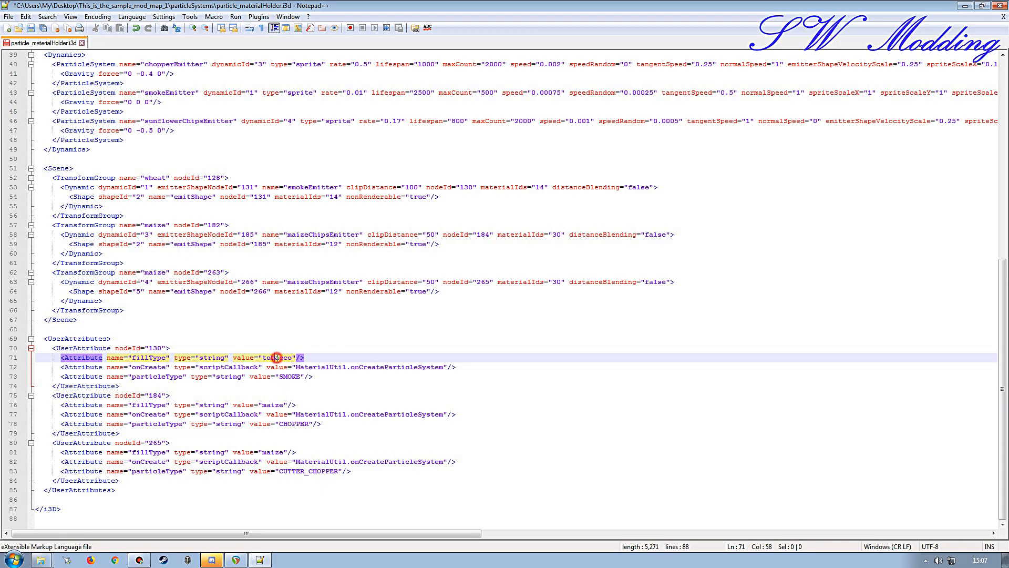
double_click(274, 404)
key(ctrl+v)
double_click(272, 452)
key(ctrl+v)
- Save particle_materialHolder.i3d and close Notepad++
scroll(205, 321, up, 8)
scroll(204, 320, up, 5)
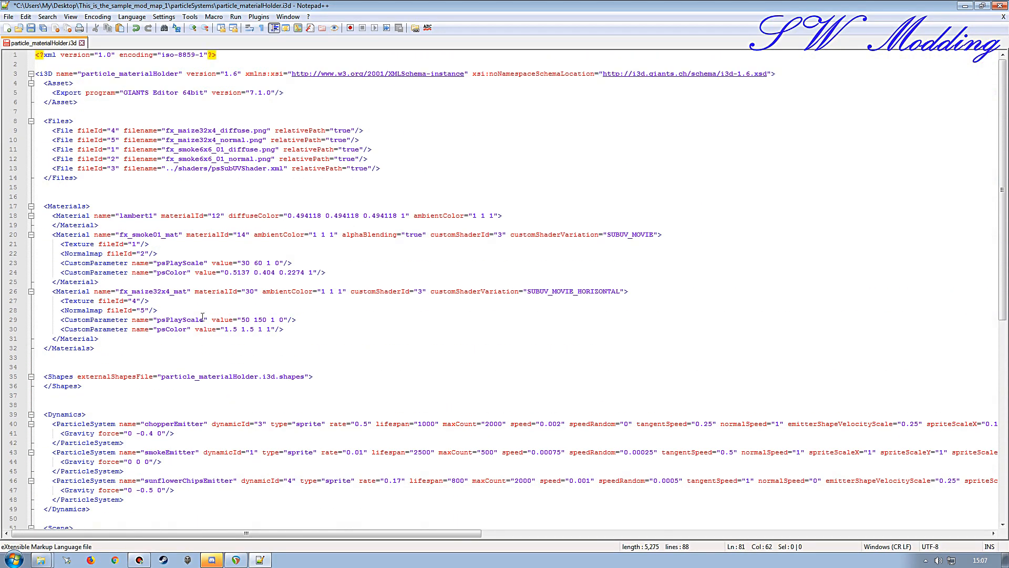
click(31, 28)
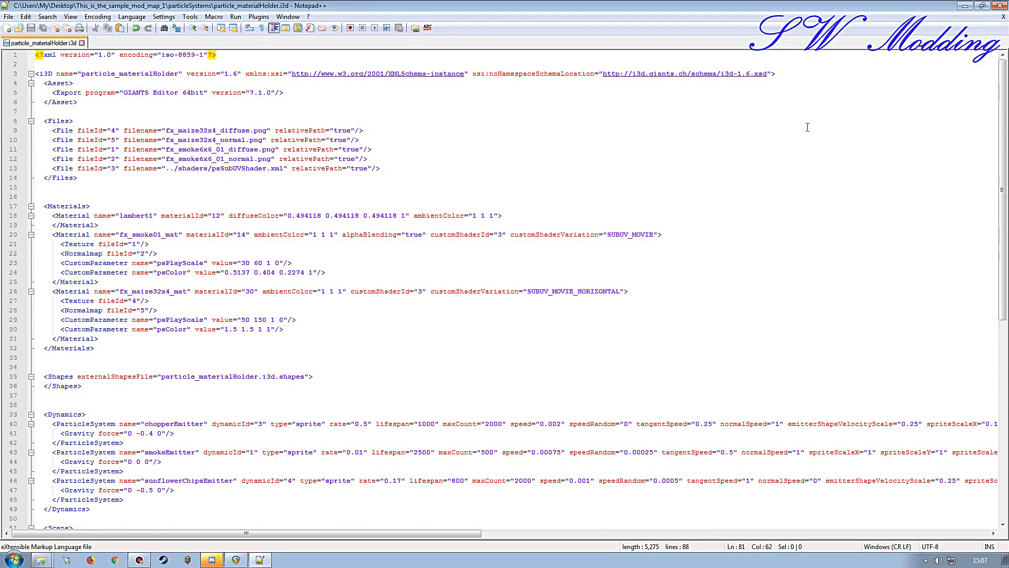
click(1003, 16)
click(999, 6)
- Open the map's particle_materialHolder.i3d in GIANTS Editor 7.1.0 and expand its wheat and two maize groups to check the emitters' attributes
double_click(672, 285)
click(508, 343)
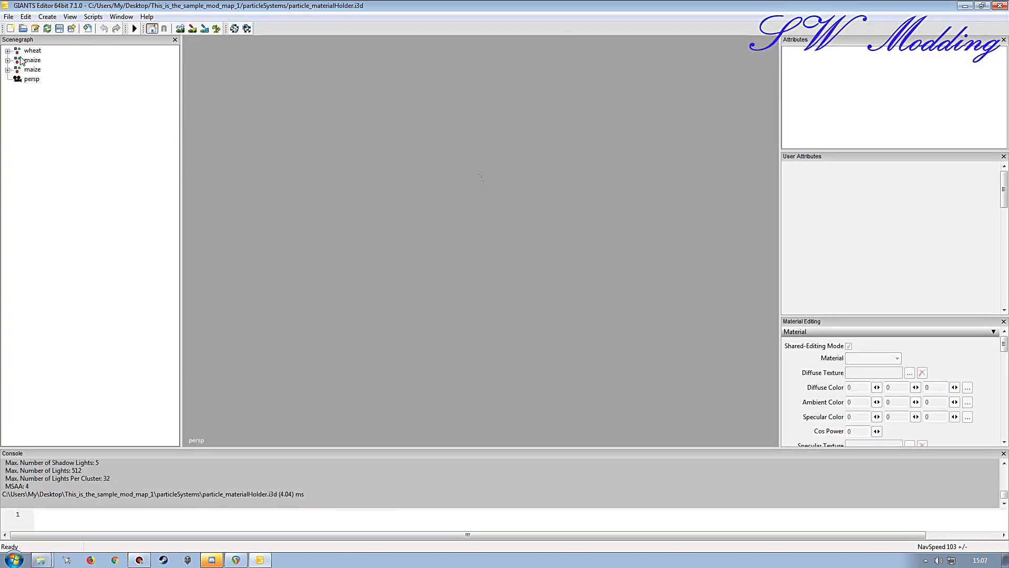
click(7, 50)
click(39, 61)
click(7, 70)
click(53, 79)
click(7, 88)
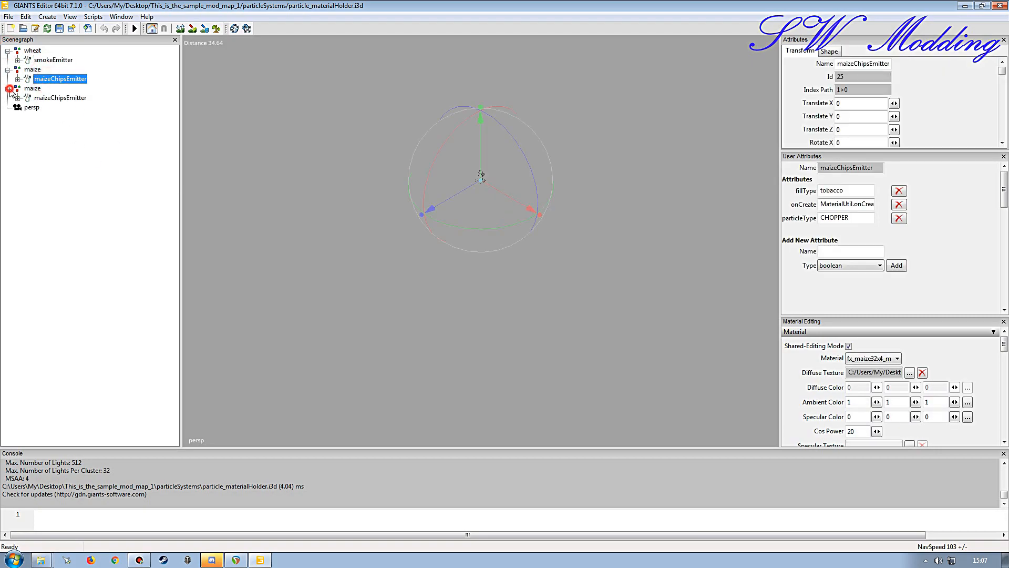
click(35, 98)
- Examine the smoke and chip particle effects up close, and collapse the wheat and two maize groups
alt+drag(375, 258, 371, 221)
alt+right_drag(371, 221, 370, 193)
alt+drag(371, 217, 375, 267)
alt+right_drag(375, 267, 366, 278)
alt+drag(366, 277, 371, 288)
alt+right_drag(371, 288, 375, 271)
alt+drag(375, 271, 374, 228)
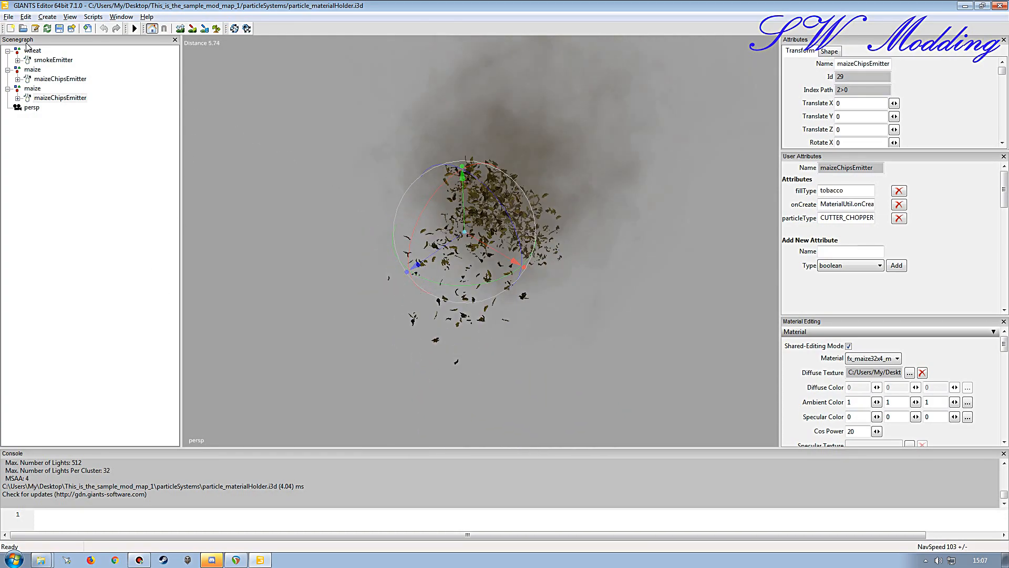
click(7, 51)
click(7, 60)
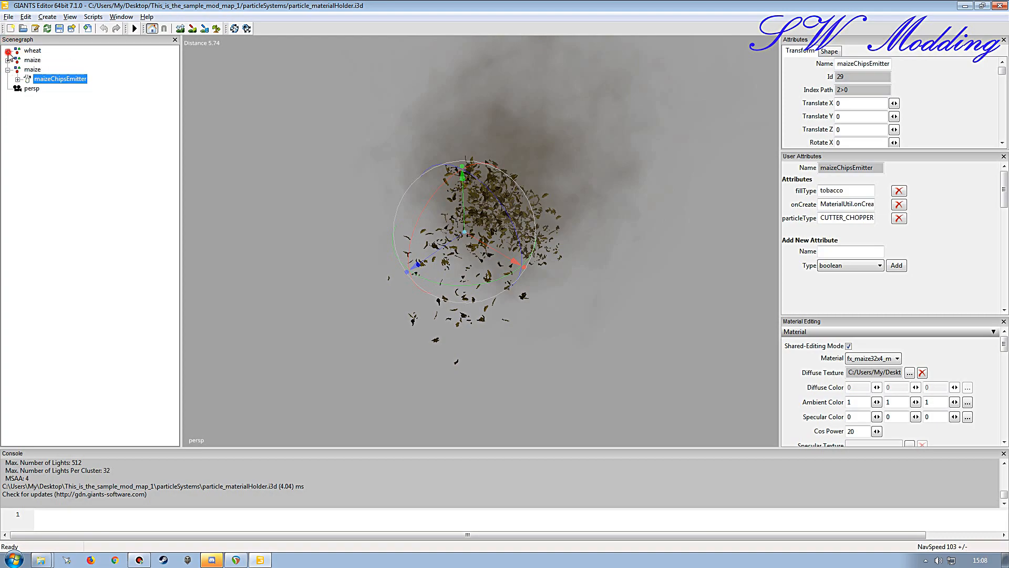
click(138, 214)
click(7, 69)
- Open the game's original particle_materialHolder.i3d from Farming Simulator 17's data particleSystems folder in a second GIANTS Editor 7.1.0 window
mouse_move(41, 560)
click(46, 524)
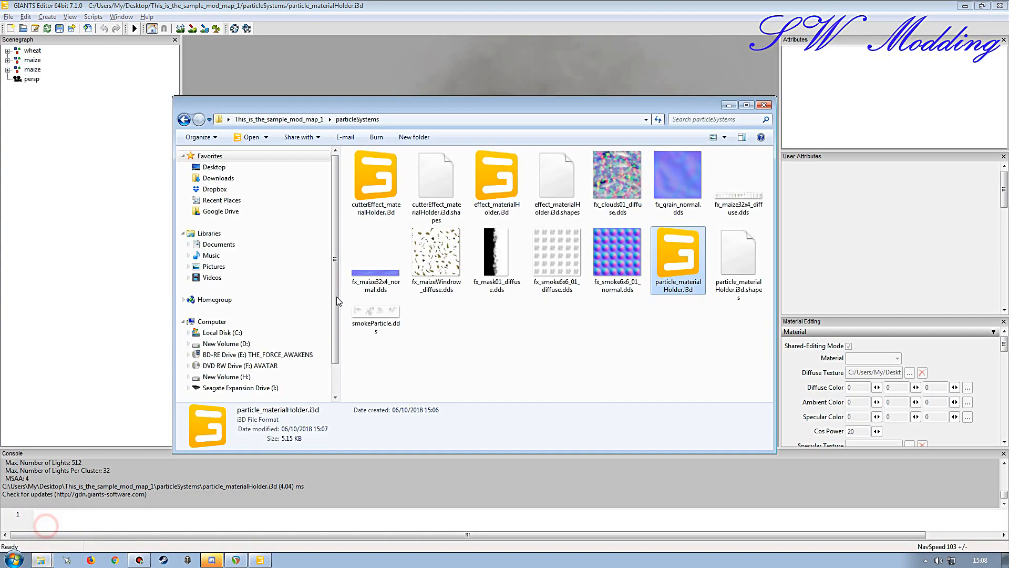
click(45, 558)
click(50, 540)
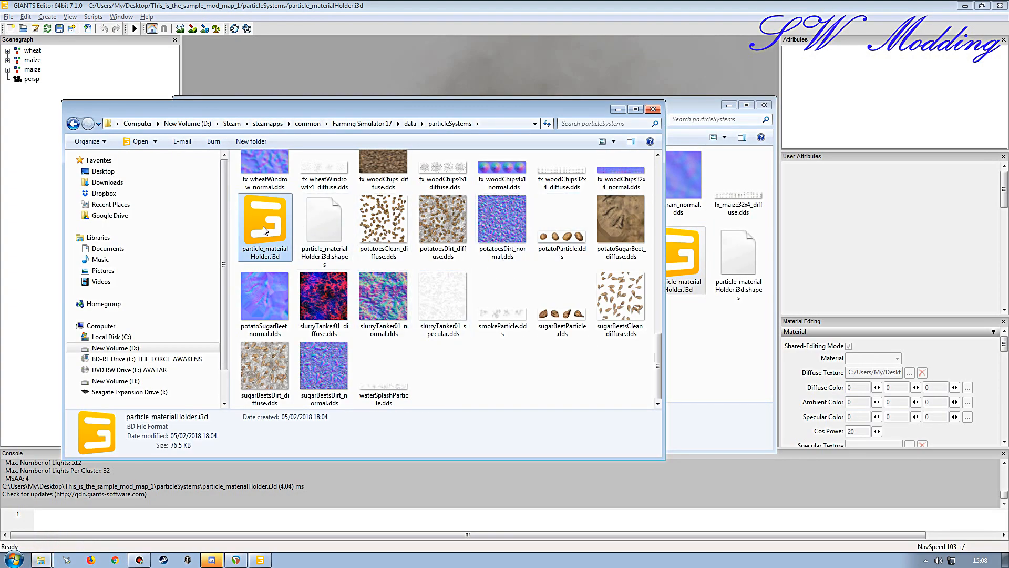
double_click(256, 227)
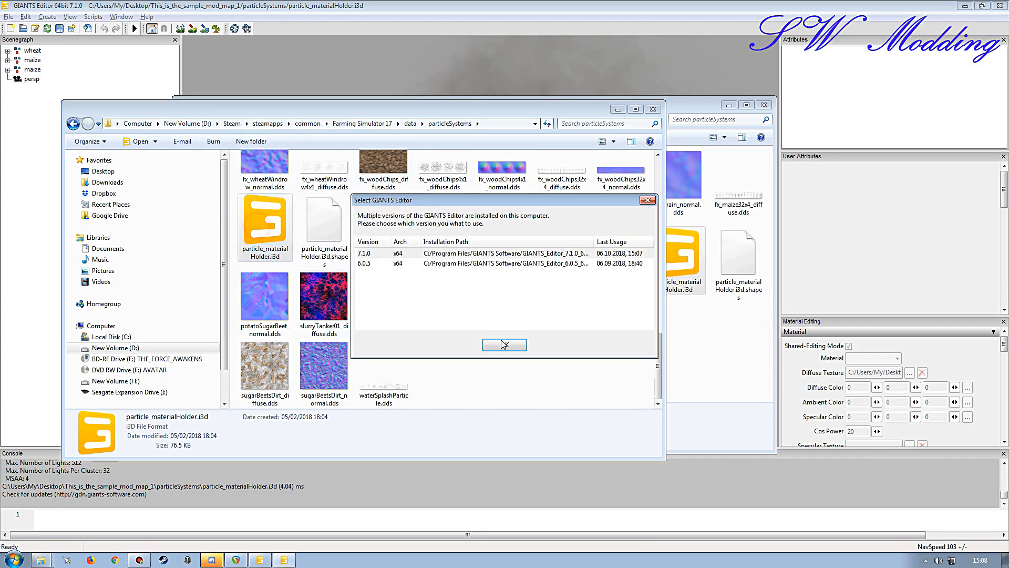
click(513, 346)
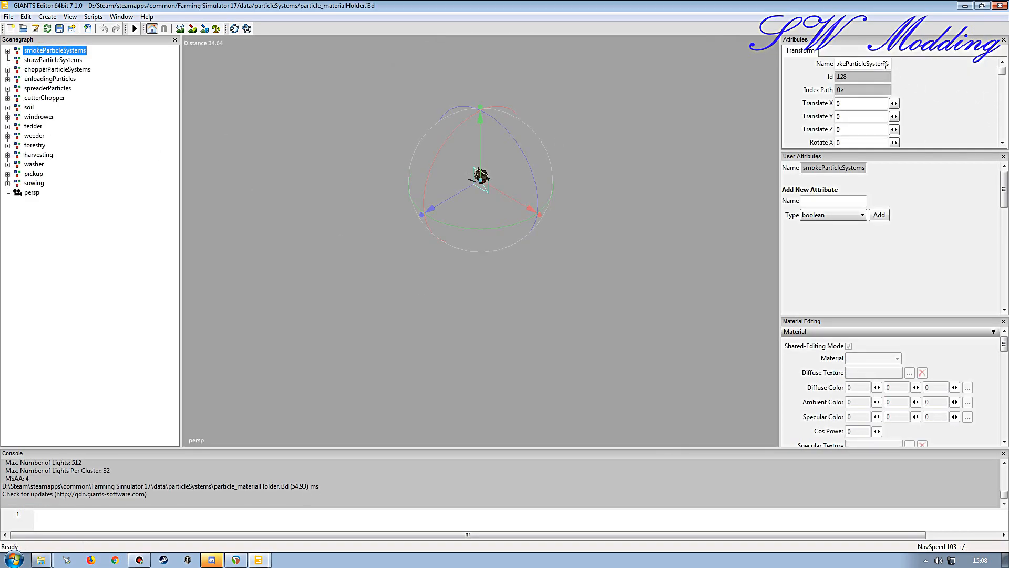
- Copy the smokeParticleSystems group name and expand the chopperParticleSystems and cutterChopper groups in the game's holder
double_click(878, 64)
key(ctrl+c)
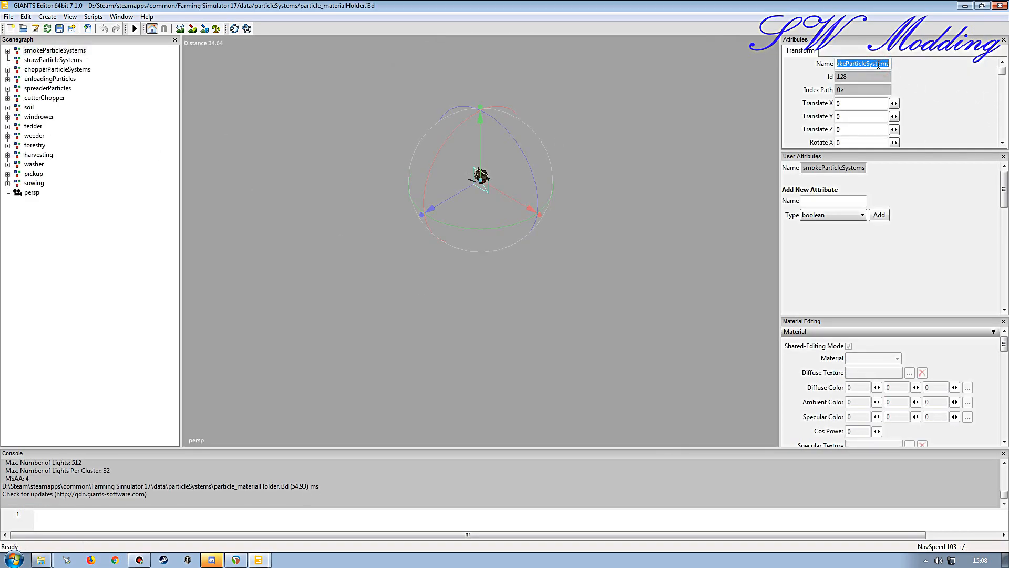
click(8, 70)
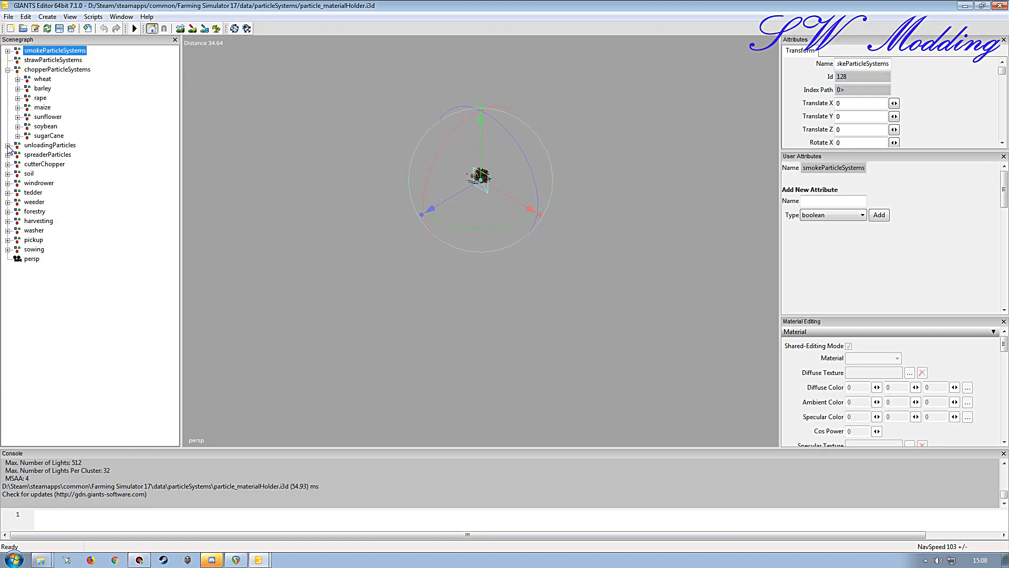
click(8, 165)
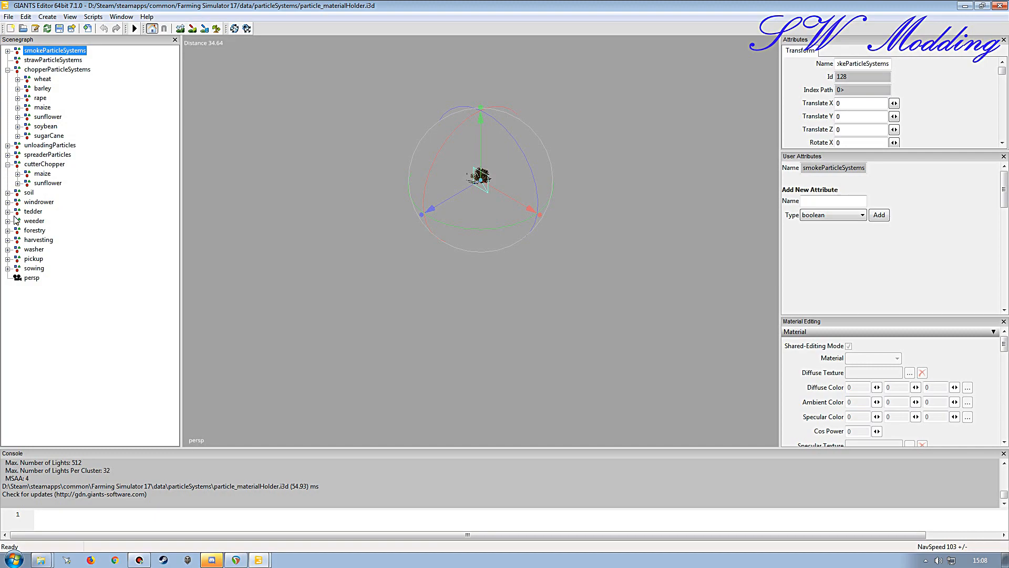
click(8, 240)
click(7, 240)
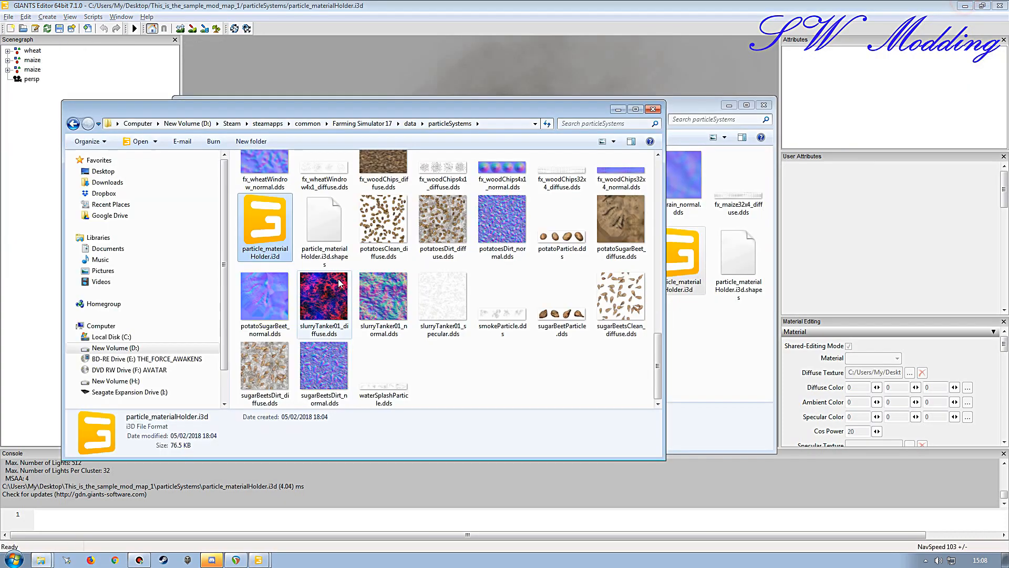
- Create three new transform groups in the map's particle_materialHolder.i3d
click(442, 16)
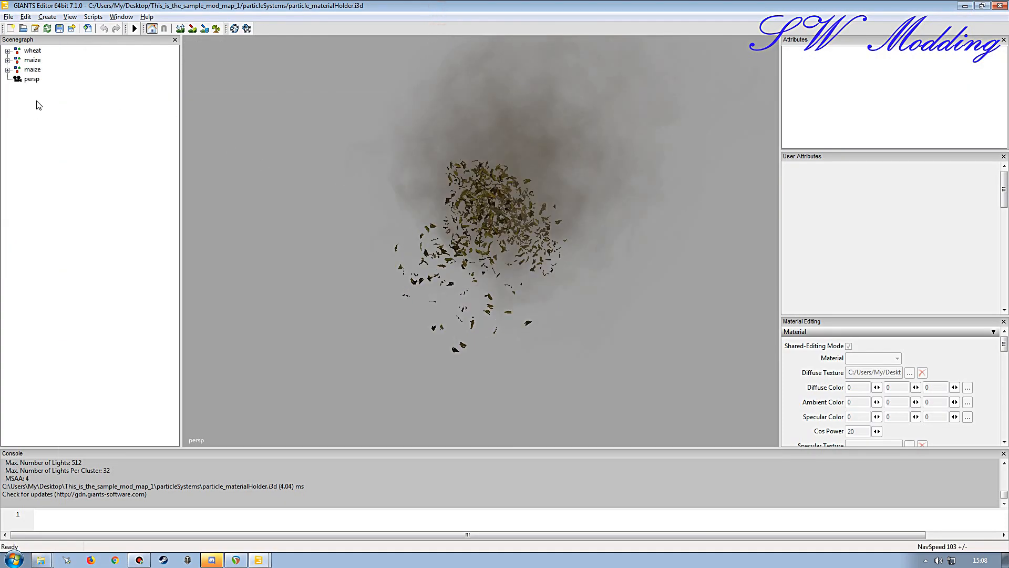
click(47, 16)
click(52, 27)
click(47, 17)
click(53, 27)
click(47, 17)
click(52, 27)
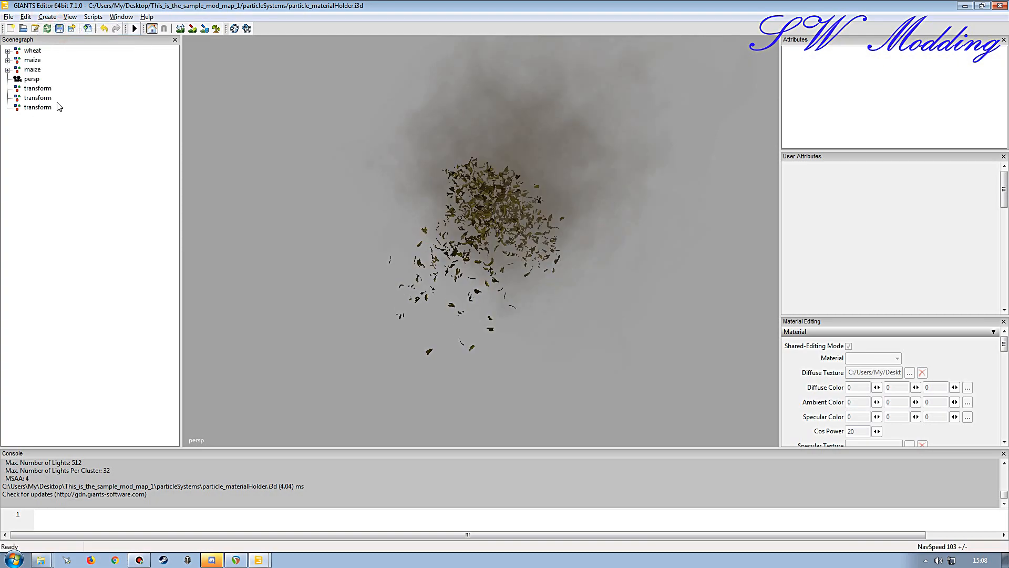
- Rename the first new transform group as smokeParticleSystems
click(52, 90)
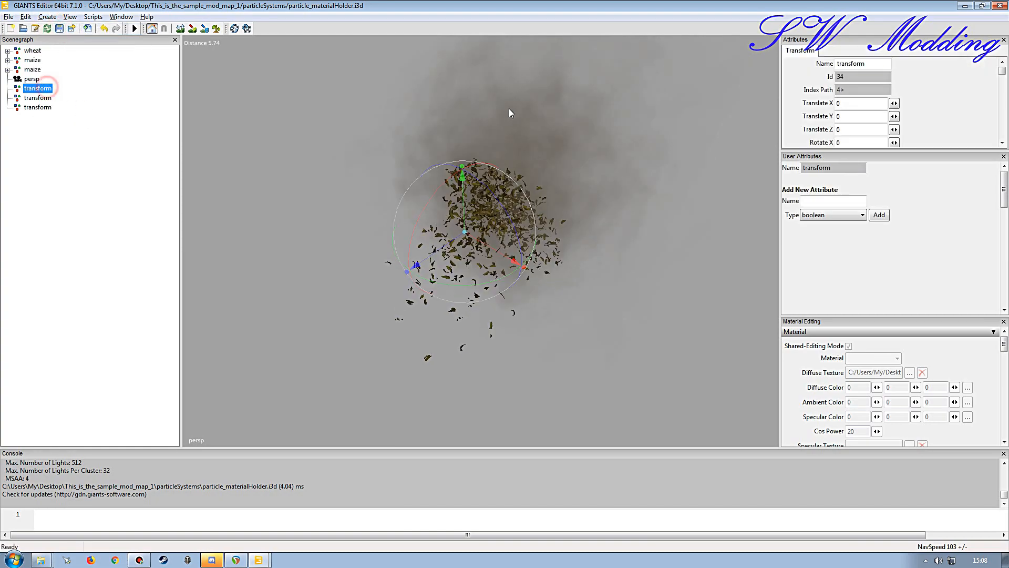
double_click(883, 64)
key(ctrl+v)
key(Return)
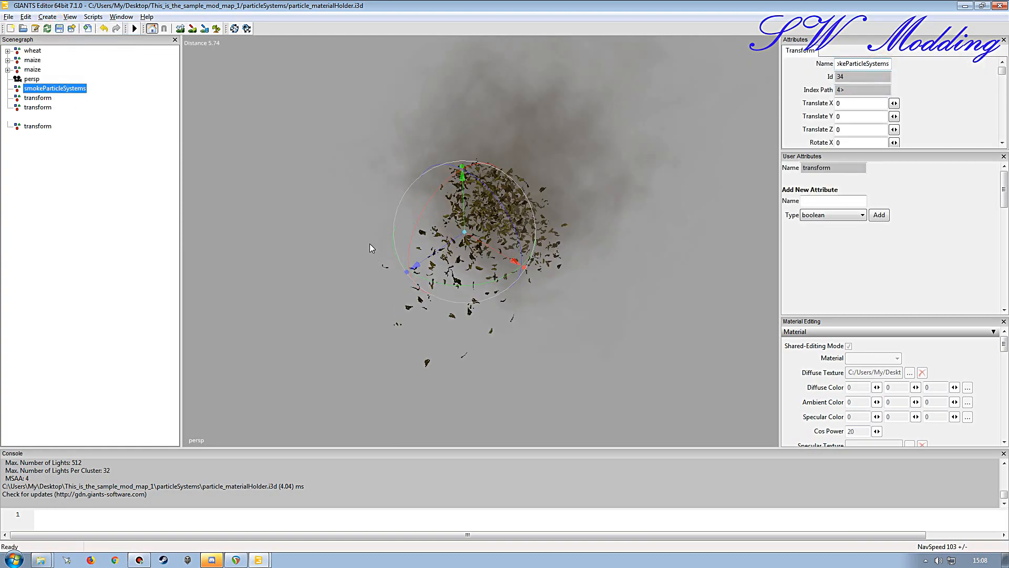
- Copy the chopperParticleSystems name from the game's holder and give it to the second new transform group in the map's holder
click(265, 561)
click(263, 533)
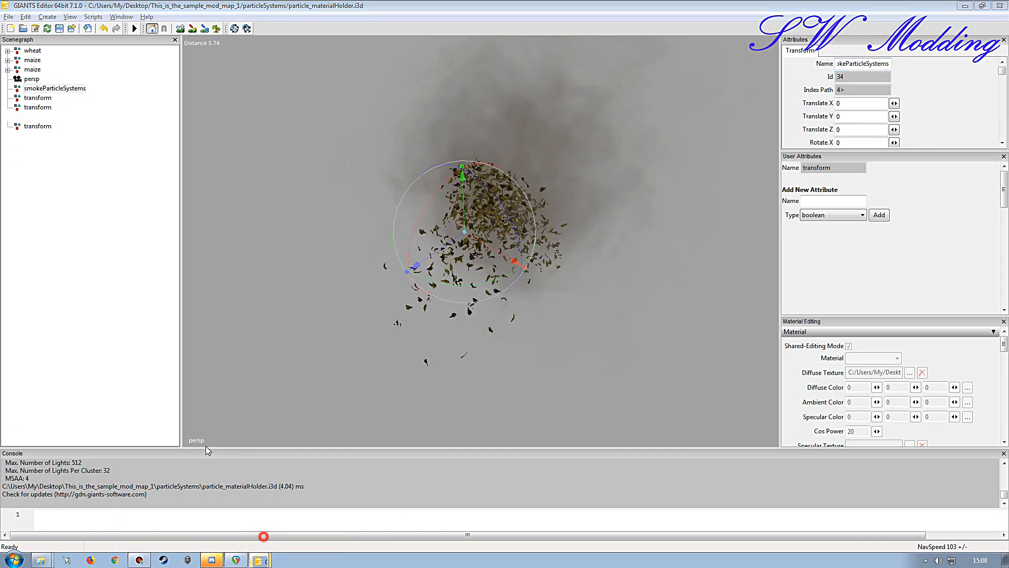
click(68, 71)
double_click(857, 64)
key(ctrl+c)
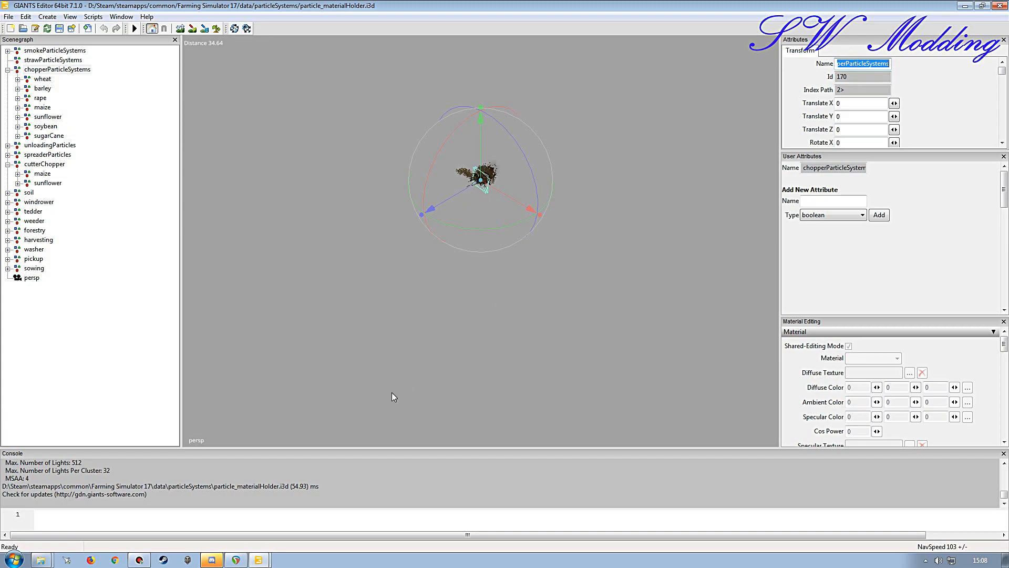
click(258, 560)
click(248, 523)
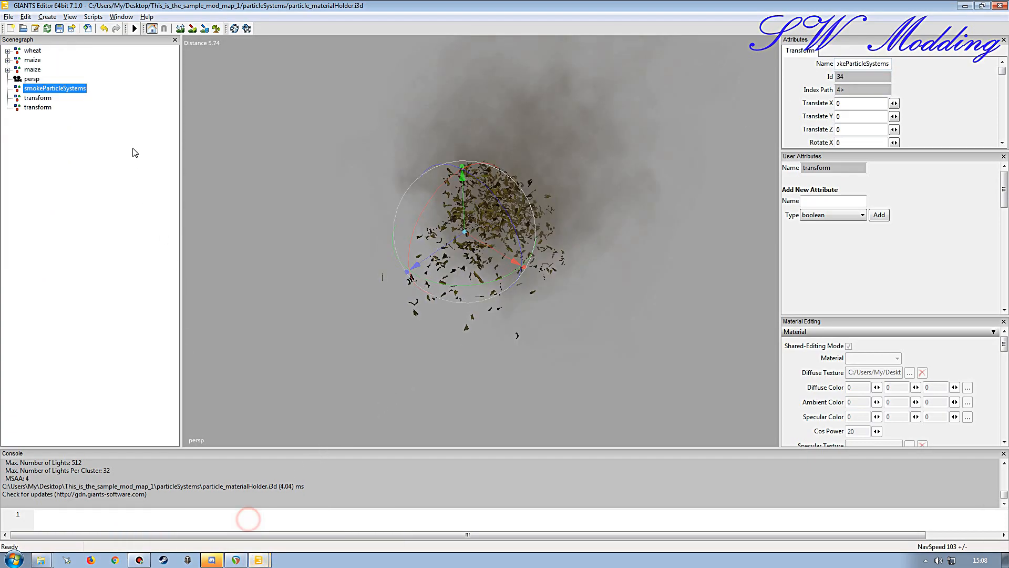
click(38, 98)
double_click(872, 64)
key(ctrl+v)
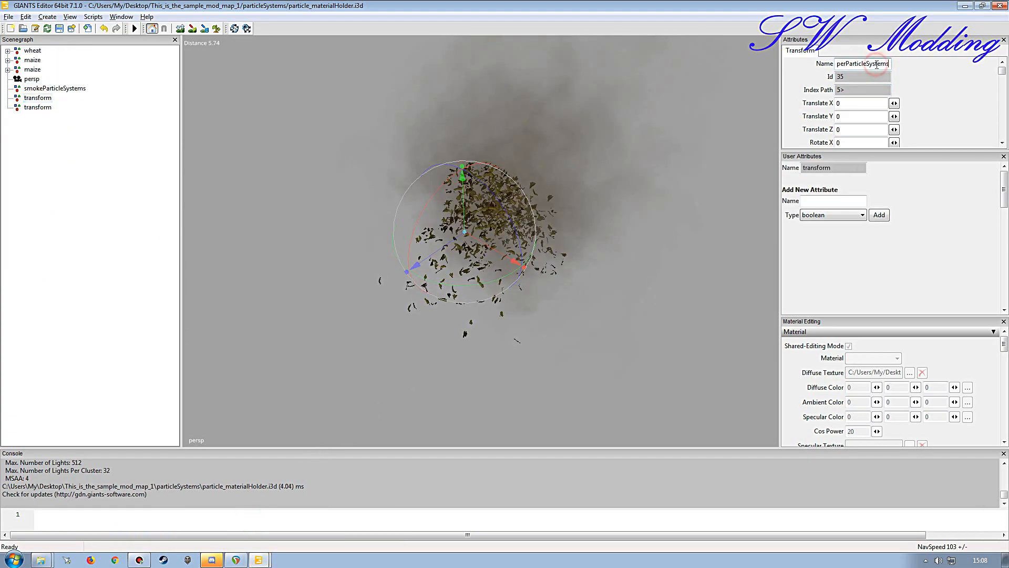
key(Return)
- Copy the cutterChopper name from the game's holder and give it to the third new transform group in the map's holder
click(258, 561)
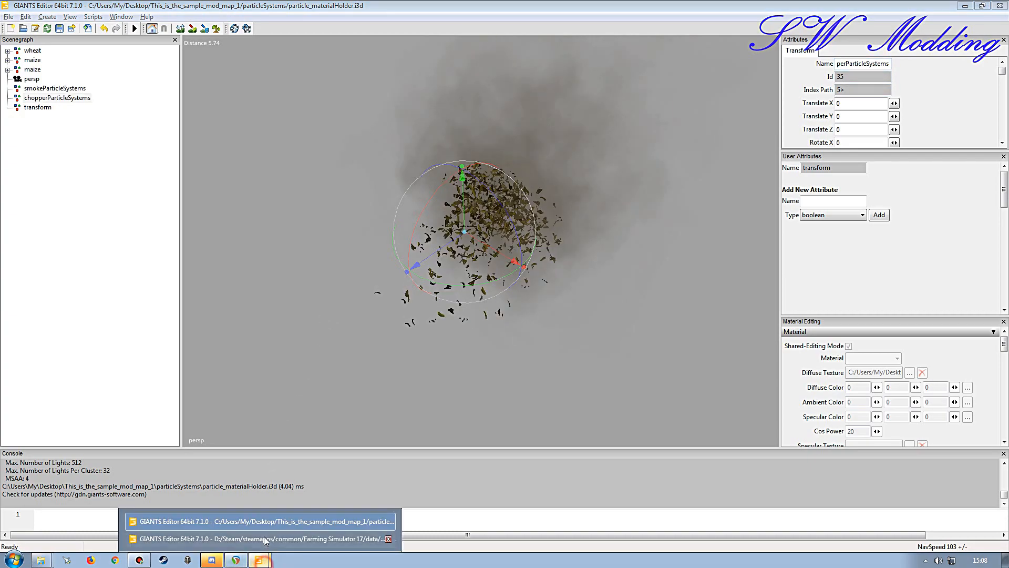
click(257, 535)
click(47, 164)
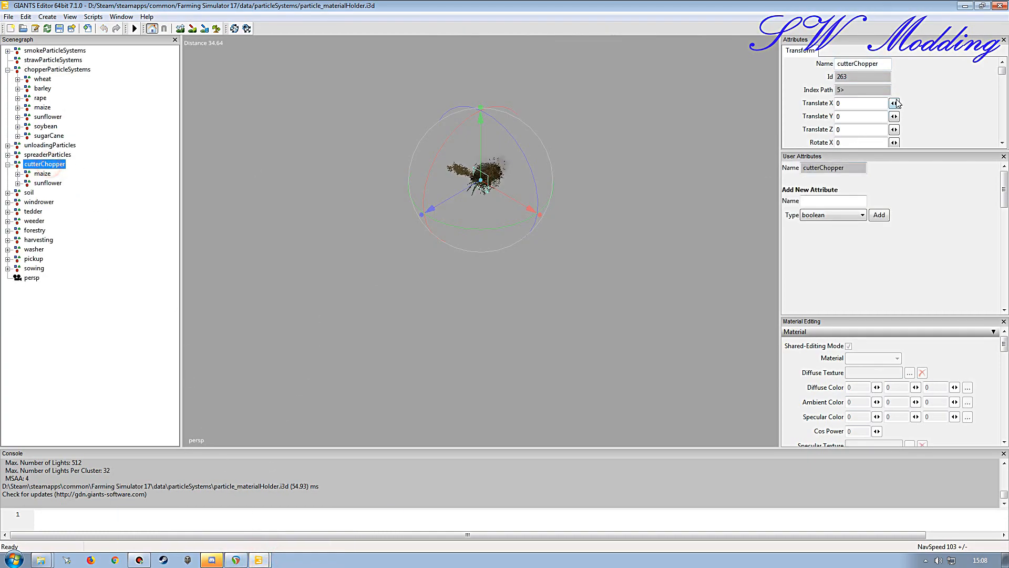
double_click(884, 63)
key(ctrl+c)
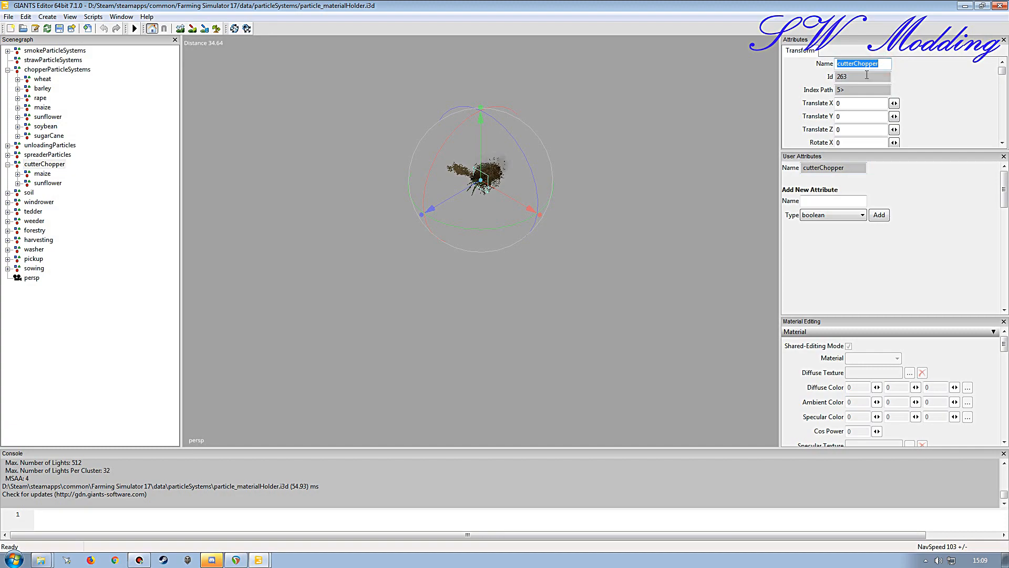
click(258, 559)
click(251, 516)
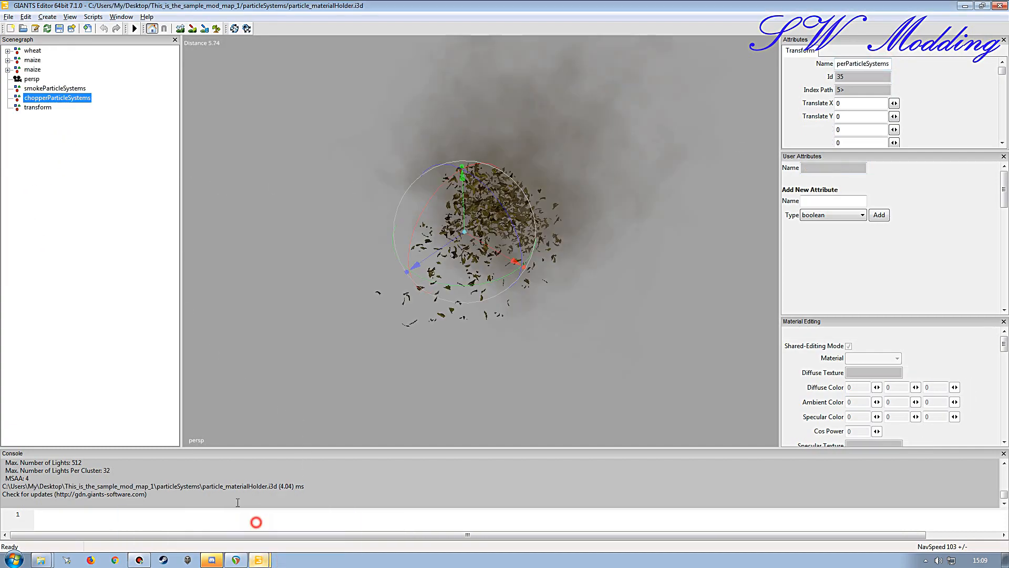
click(37, 107)
double_click(871, 64)
key(ctrl+v)
key(Tab)
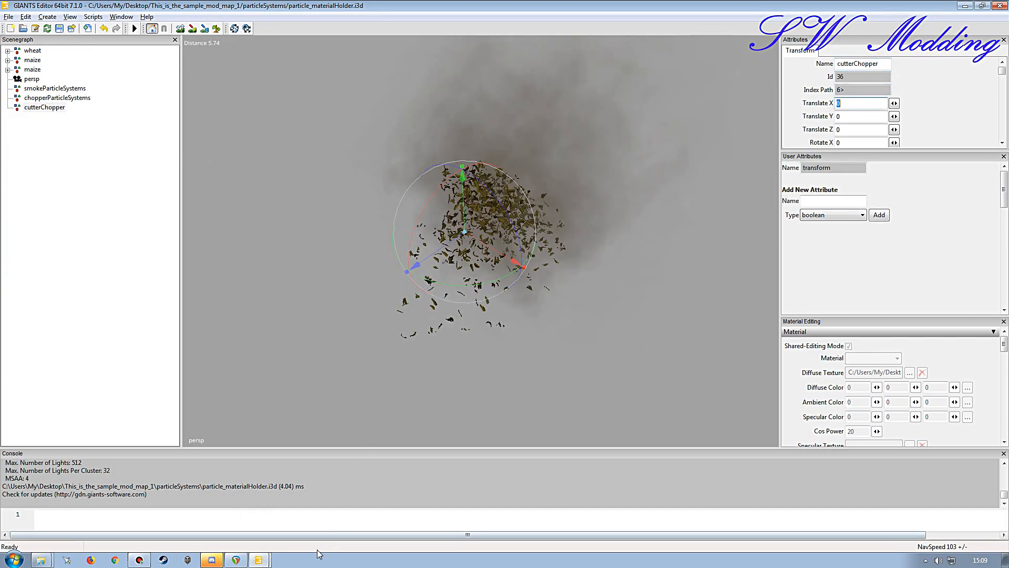
- Close the editor window holding the game's original particle_materialHolder.i3d
click(258, 560)
click(264, 529)
click(990, 5)
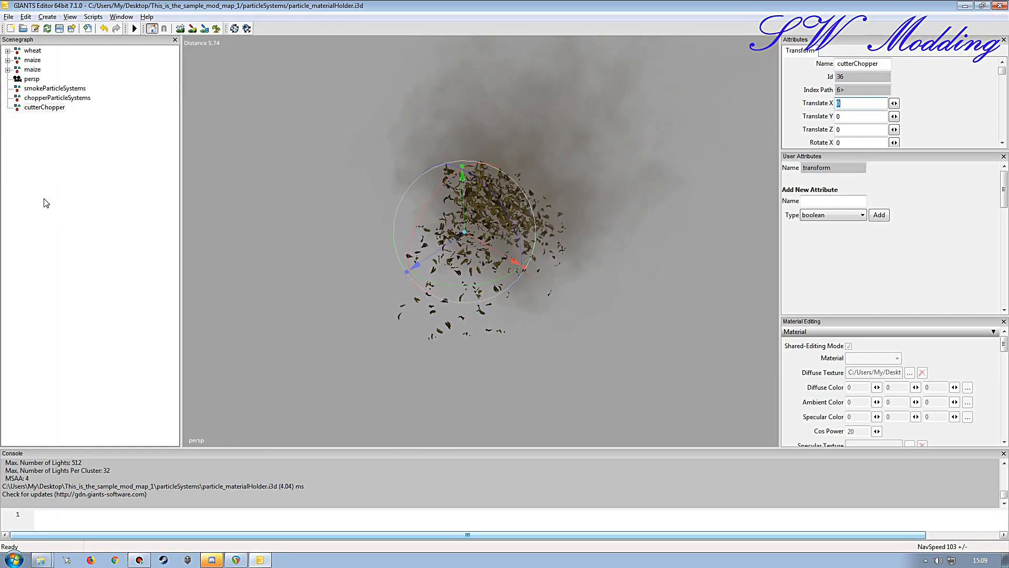
- Select the wheat group in the scenegraph and close the Material Editing window
click(59, 175)
click(33, 52)
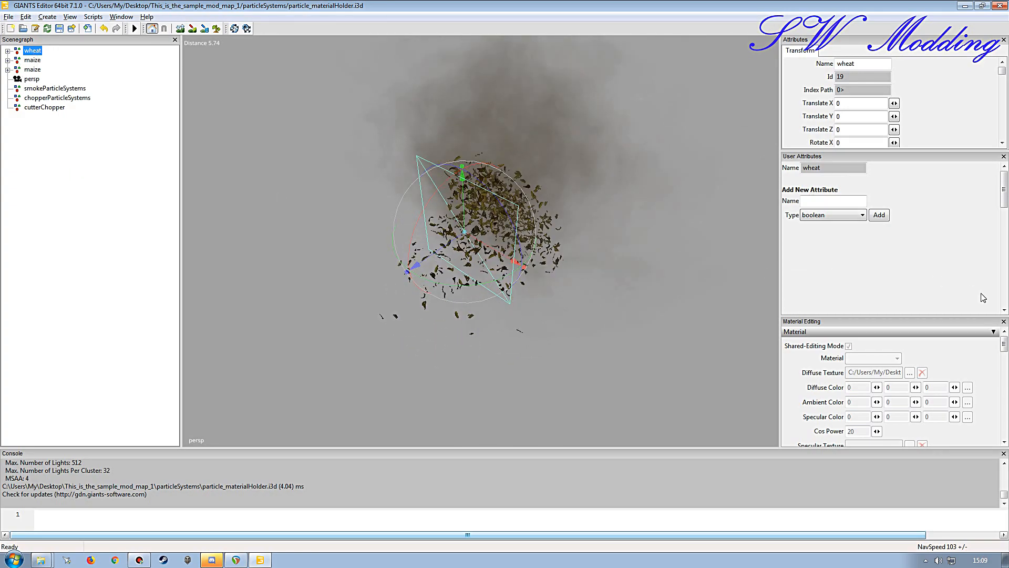
click(1004, 321)
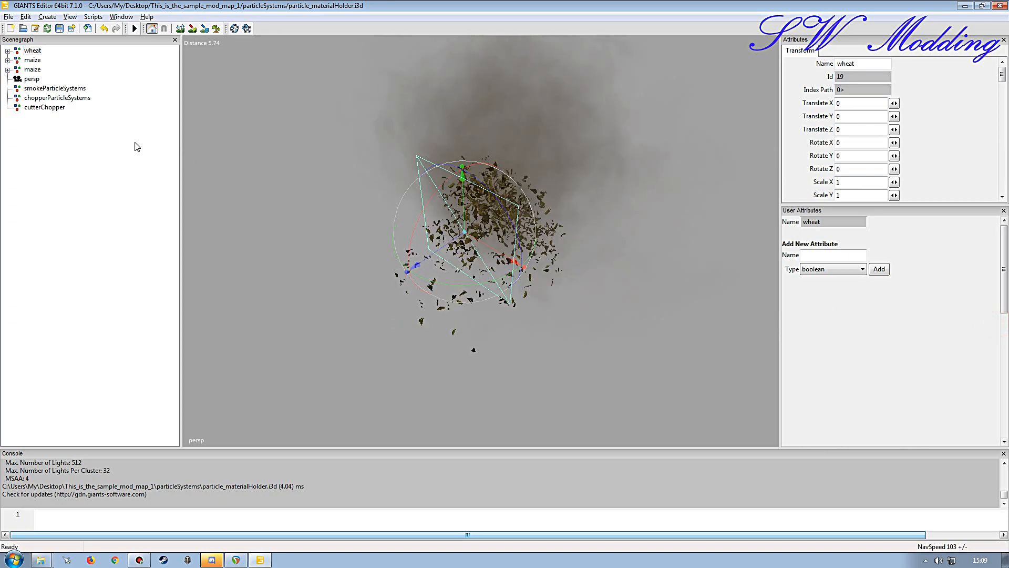
- Check the particle type of the wheat group's smokeEmitter and move the wheat group into smokeParticleSystems
click(8, 51)
click(53, 61)
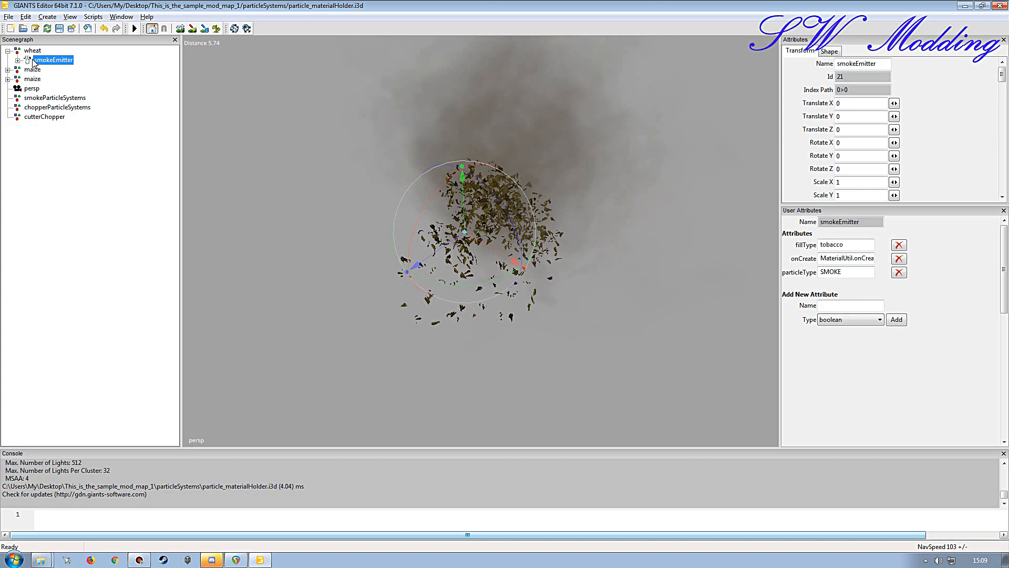
key(Up)
key(Delete)
click(54, 78)
key(ctrl+z)
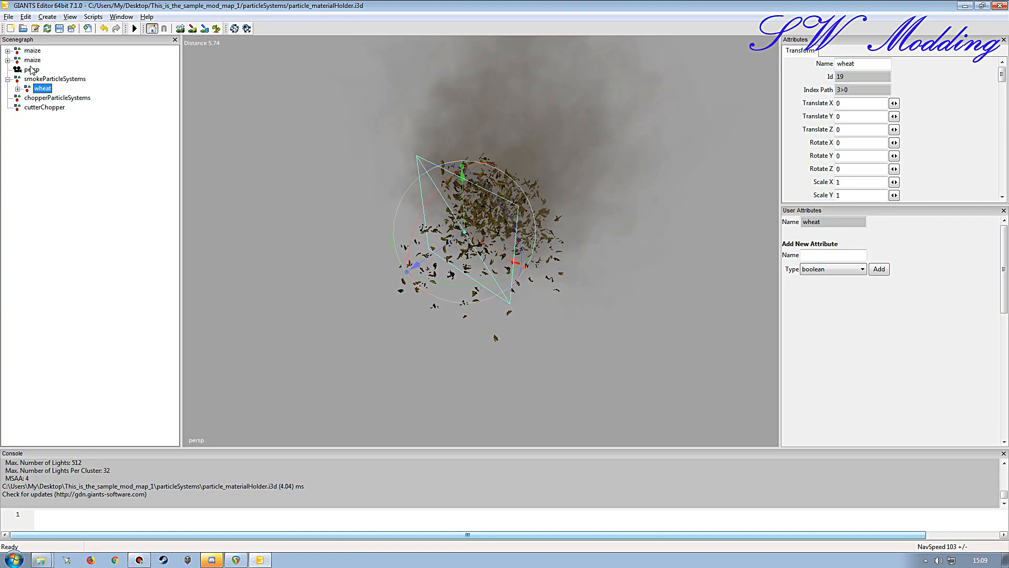
- Check the first maize group's emitter and move that group, with particle type CHOPPER, into chopperParticleSystems
click(8, 51)
click(60, 59)
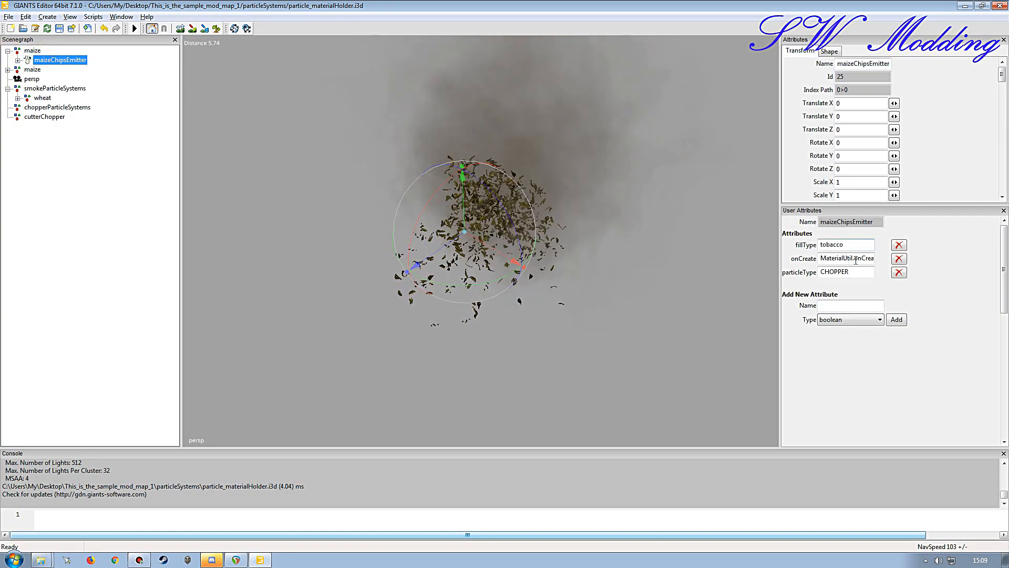
click(31, 51)
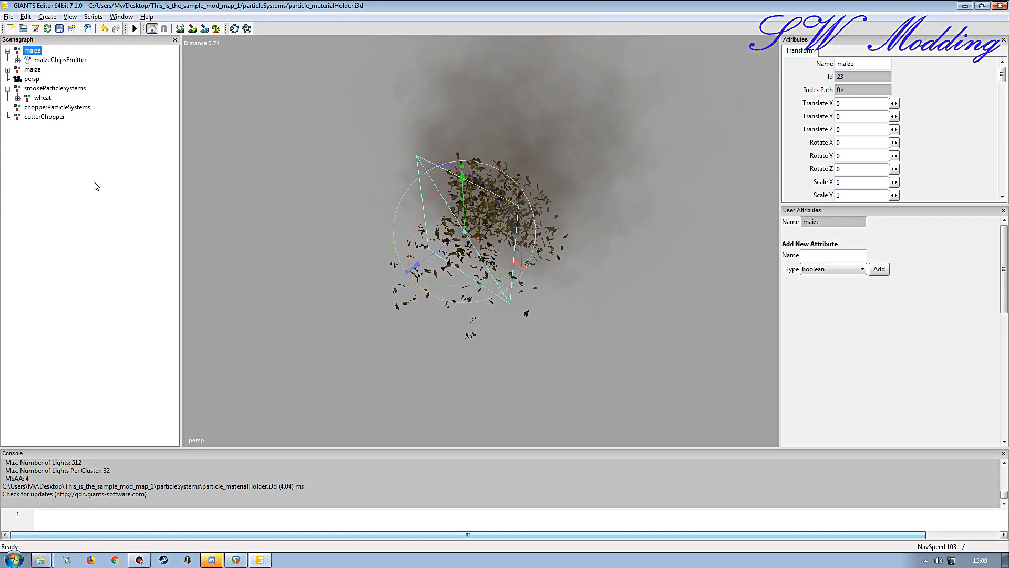
key(Delete)
click(34, 88)
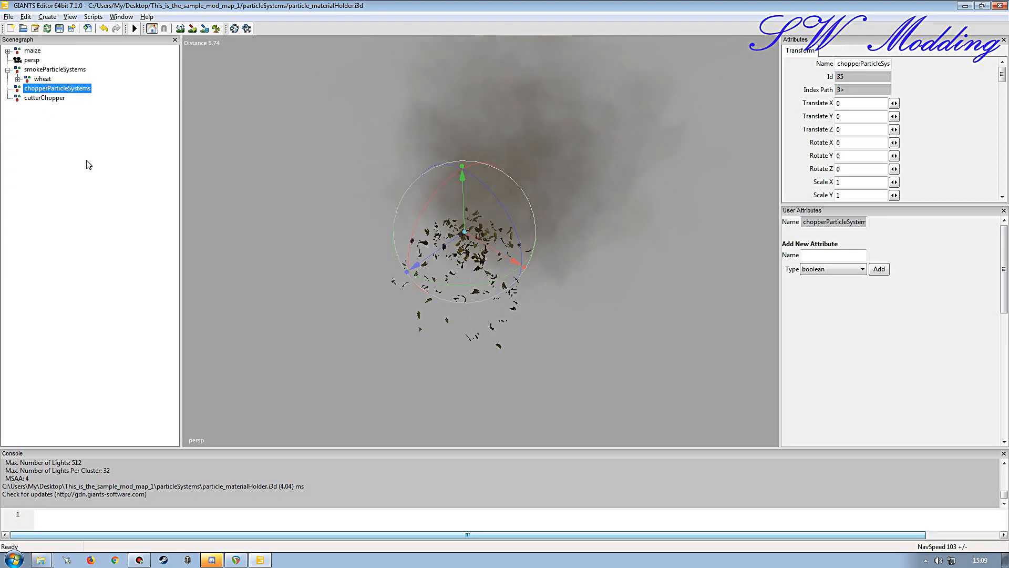
key(ctrl+v)
- Check the remaining maize group's emitter and move that group, with particle type CUTTER_CHOPPER, into cutterChopper
click(35, 53)
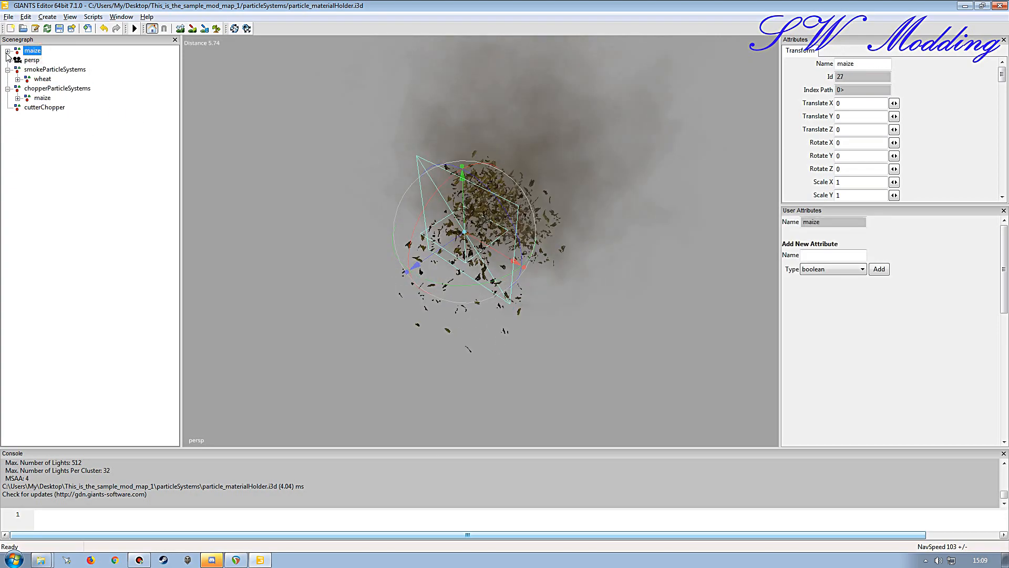
click(7, 51)
click(37, 60)
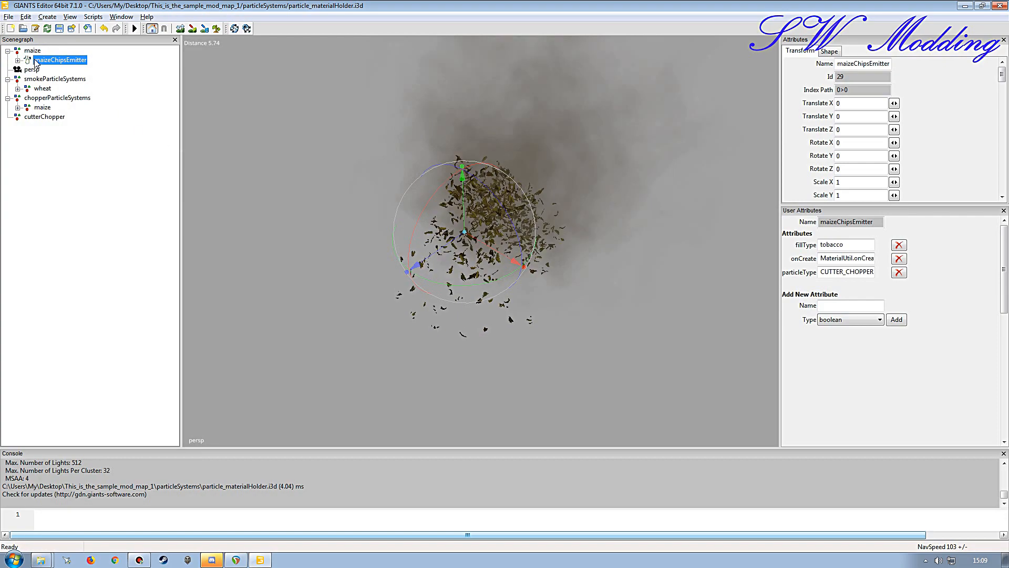
click(31, 51)
key(Delete)
click(45, 98)
key(ctrl+v)
click(68, 150)
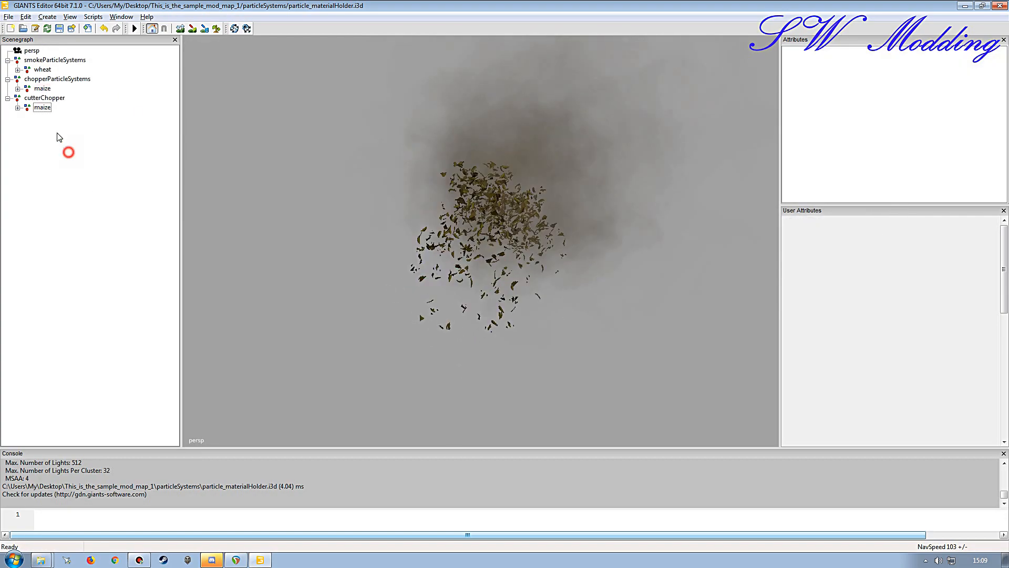
- Collapse the three particle groups and move the persp camera below cutterChopper at the end of the scenegraph
click(7, 60)
click(8, 69)
click(7, 79)
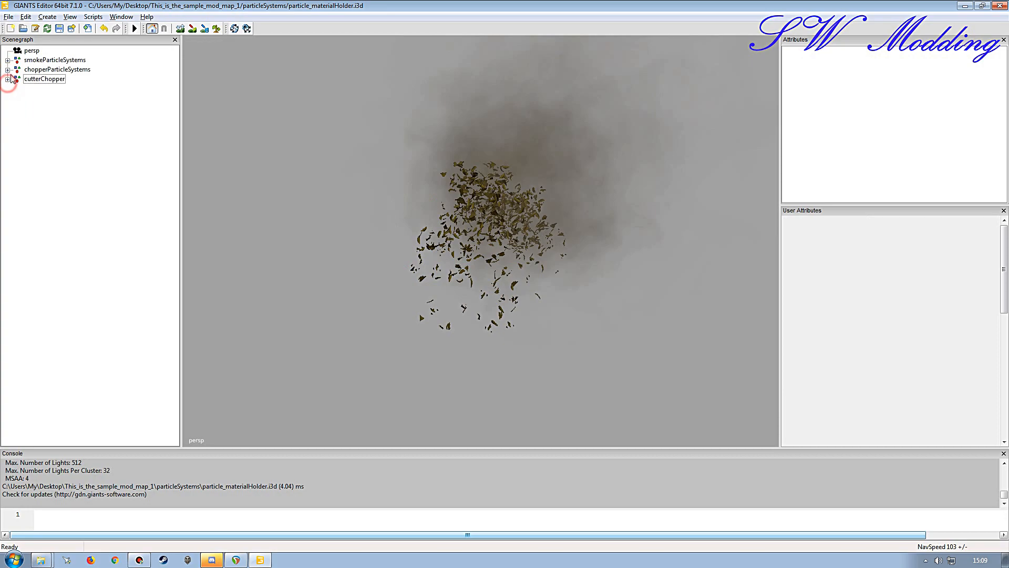
right_click(33, 51)
click(58, 96)
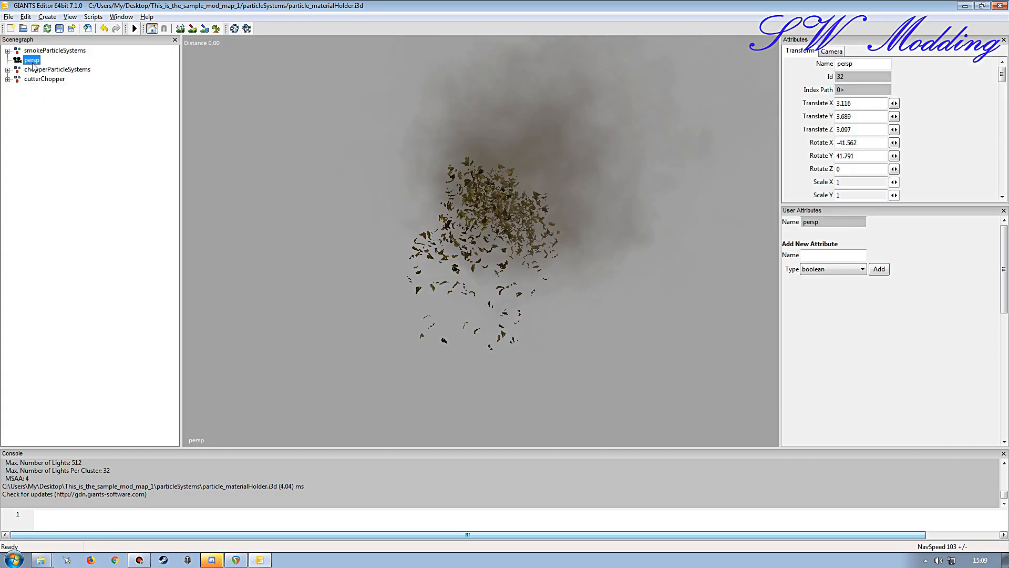
right_click(32, 64)
click(66, 109)
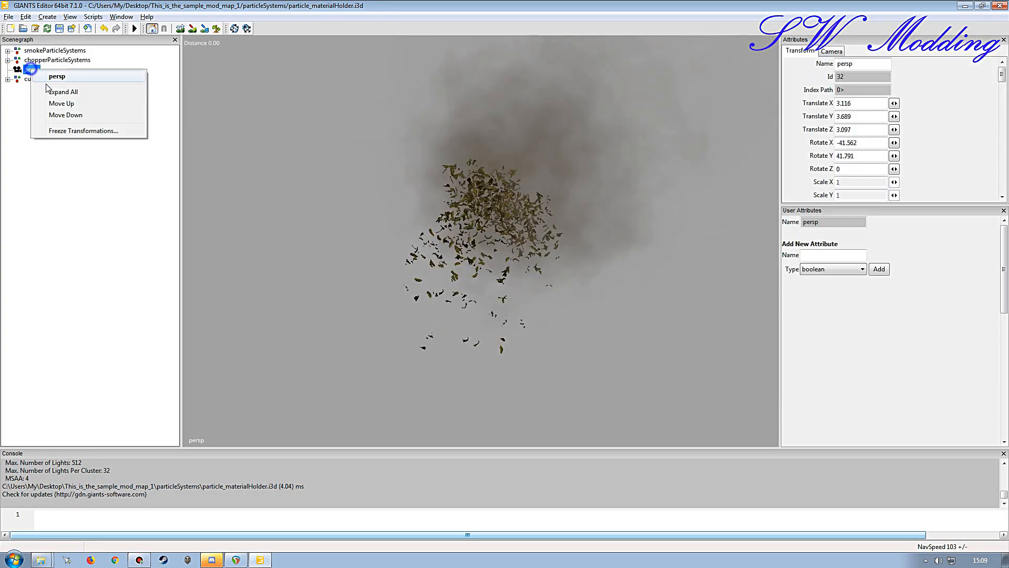
click(71, 115)
click(72, 142)
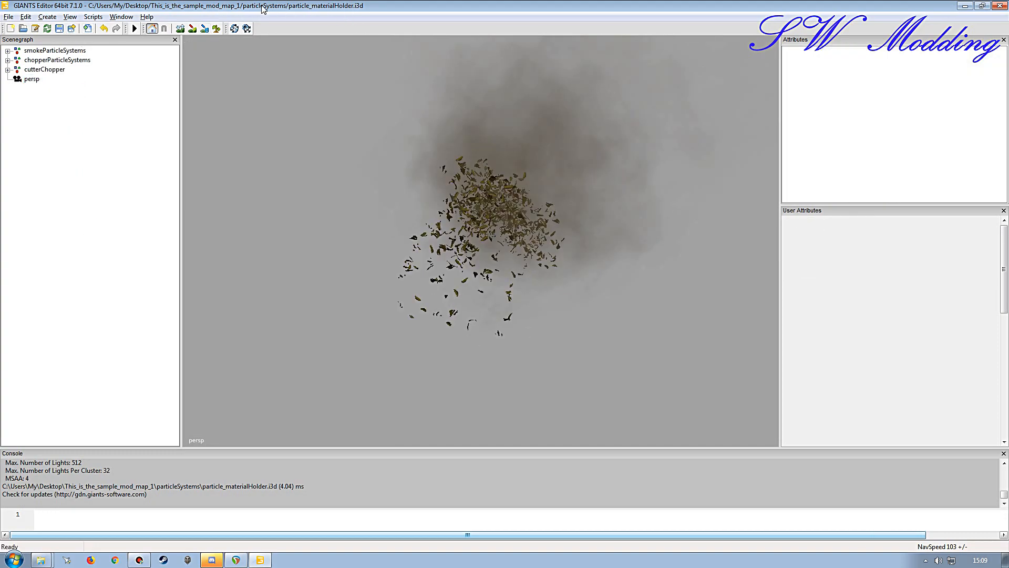
- Save the map's particle_materialHolder.i3d and close the editor
click(59, 29)
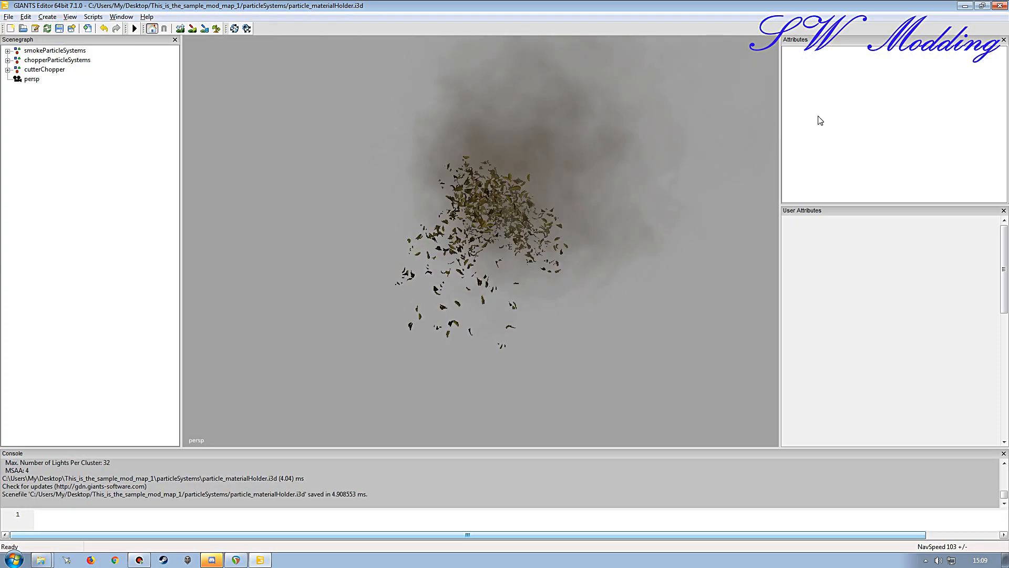
click(999, 6)
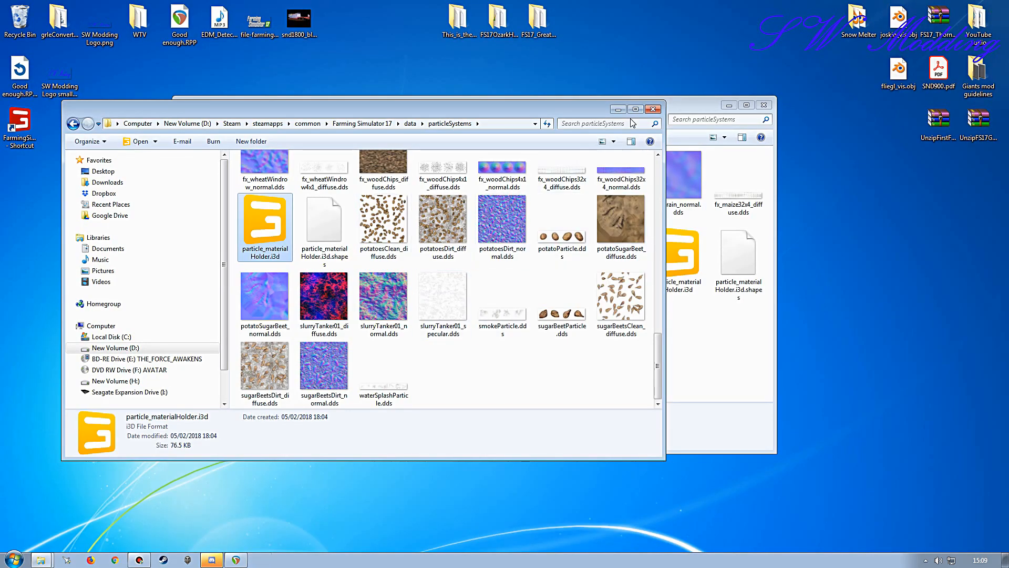
- In Windows Explorer, close the game's particleSystems folder window and go up to the This_is_the_sample_mod_map_1 folder in the remaining one
click(653, 108)
drag(652, 108, 597, 111)
click(517, 315)
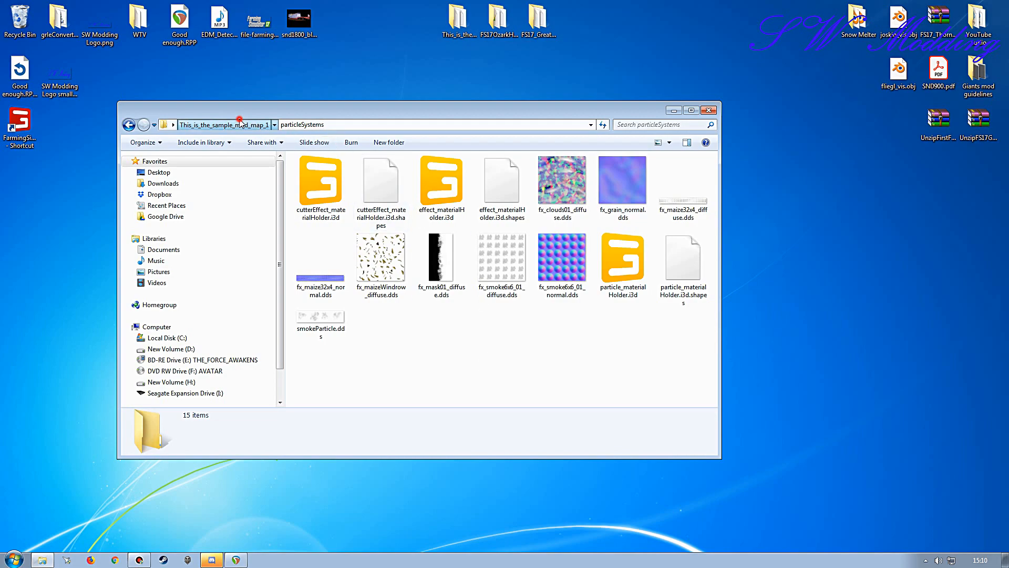
click(224, 125)
click(324, 355)
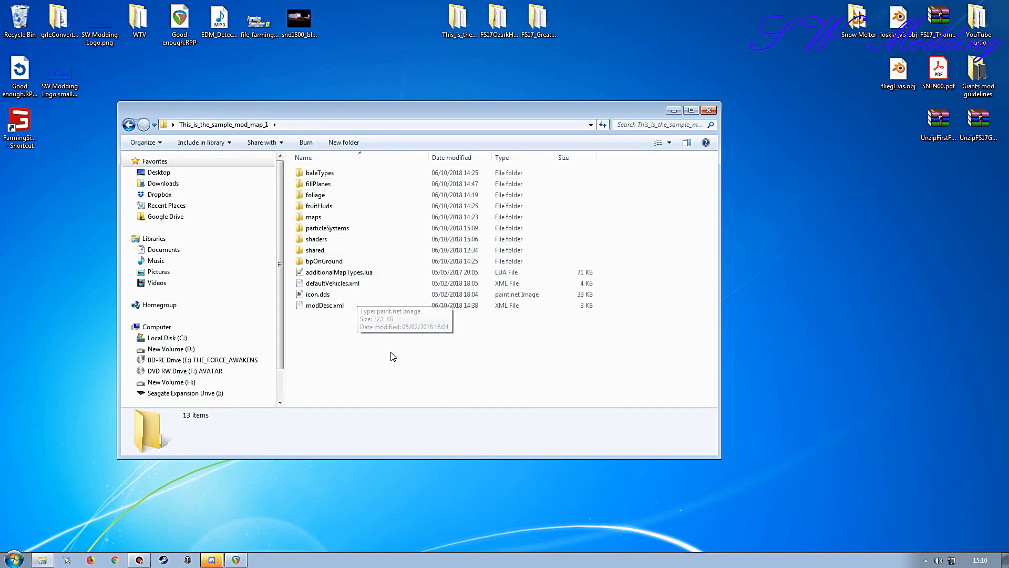